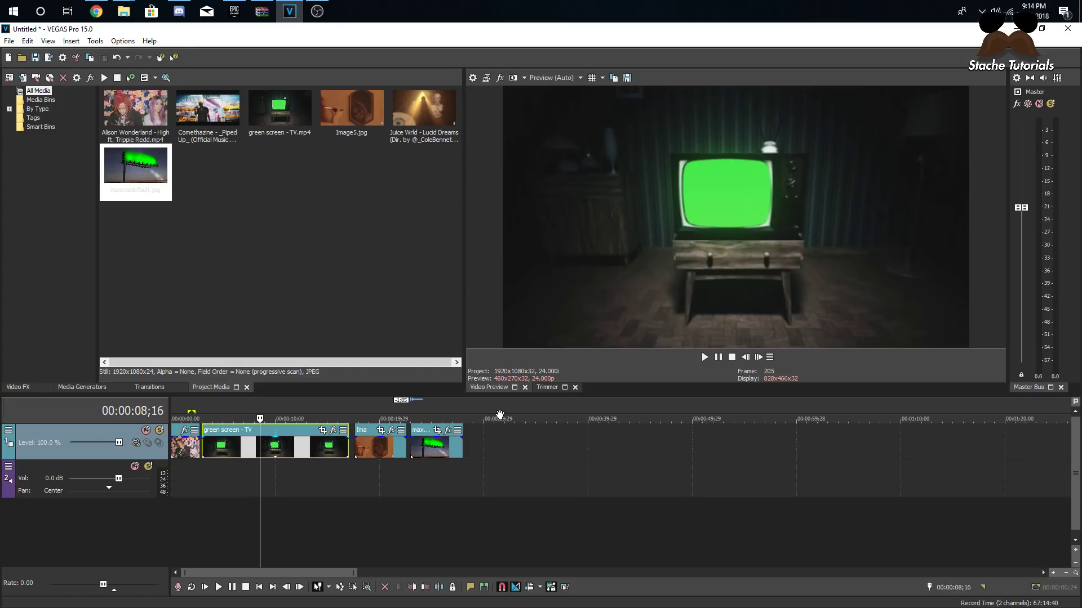
Preview the Image5 clip and the green-screen billboard clip on the timeline
{"action": "left_click", "coordinate": [380, 448]}
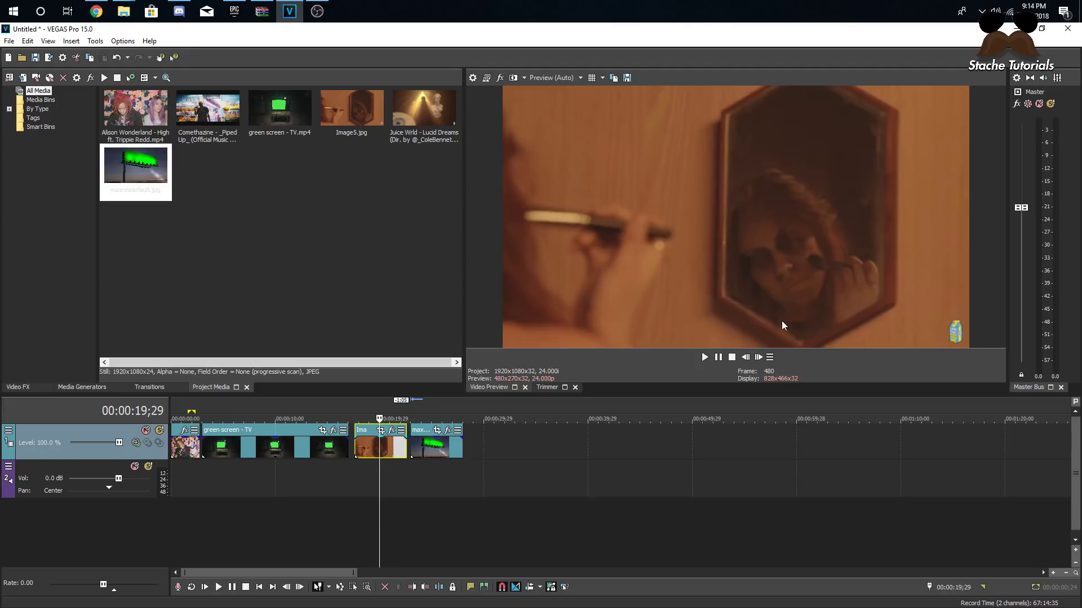
{"action": "key", "text": "space"}
{"action": "key", "text": "space"}
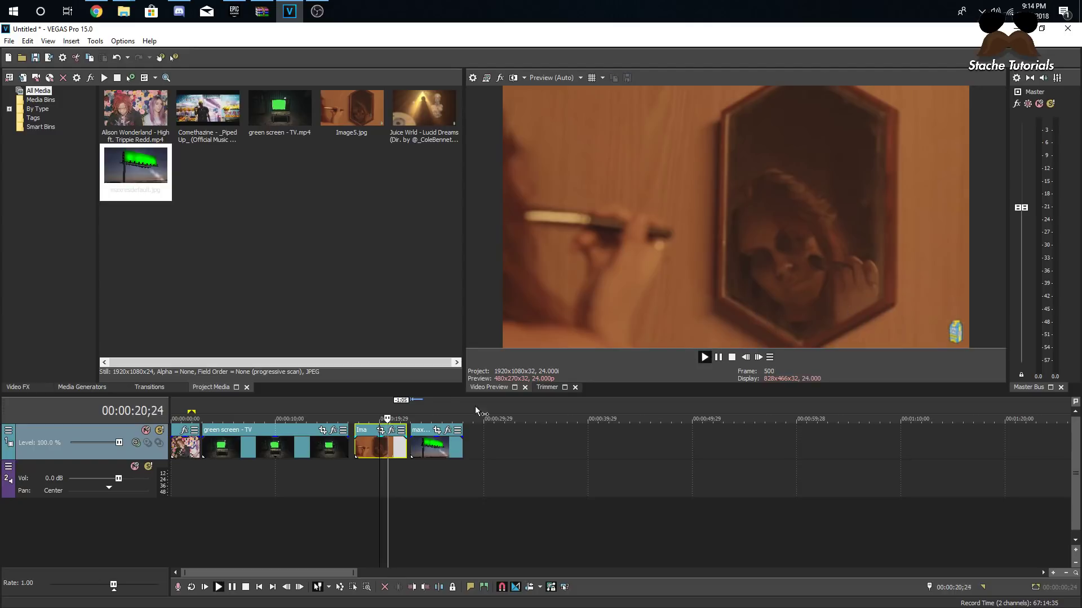
{"action": "left_click", "coordinate": [424, 454]}
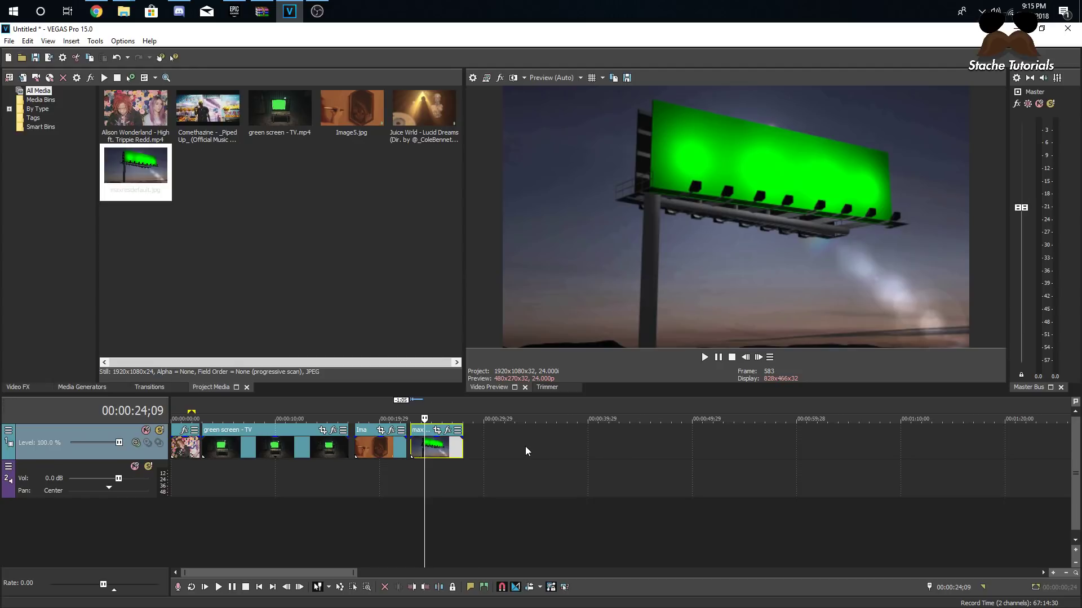
{"action": "left_click", "coordinate": [338, 449]}
{"action": "left_click", "coordinate": [450, 449]}
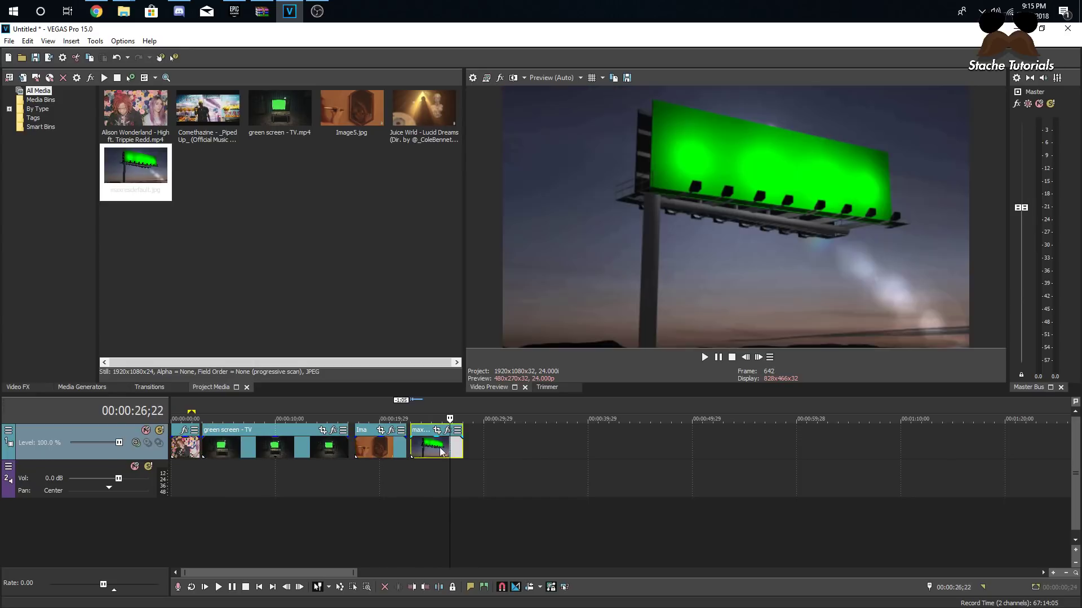
Insert three new video tracks above the existing video track
{"action": "right_click", "coordinate": [488, 443]}
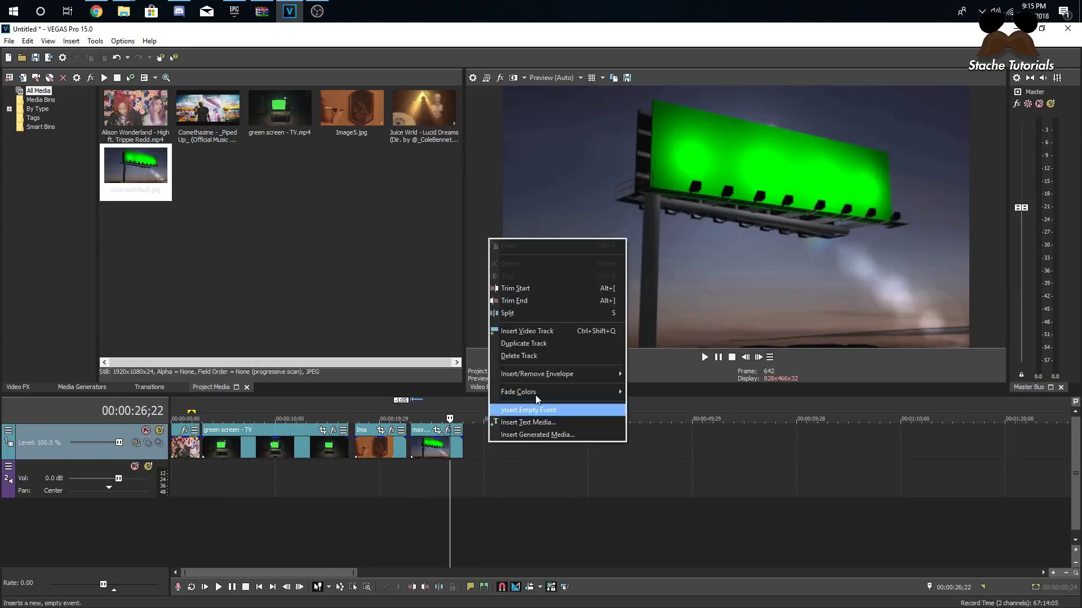
{"action": "left_click", "coordinate": [515, 342]}
{"action": "right_click", "coordinate": [492, 444]}
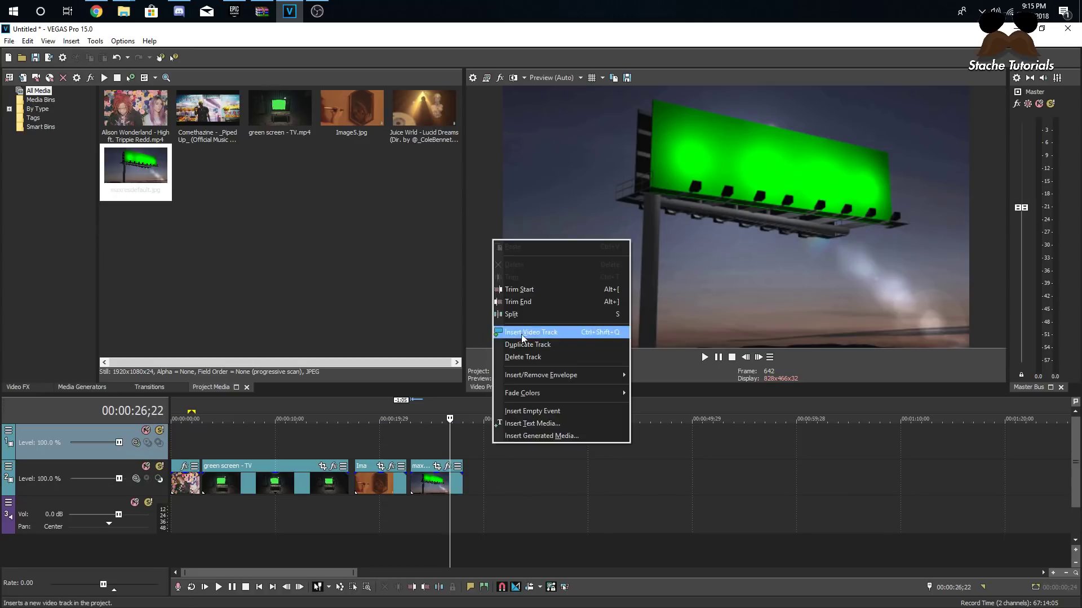
{"action": "left_click", "coordinate": [519, 333]}
{"action": "right_click", "coordinate": [472, 440]}
{"action": "left_click", "coordinate": [507, 328]}
Put the green screen TV clip on track 3, Image5 on track 2 and the billboard image on track 1
{"action": "left_click_drag", "start_coordinate": [227, 558], "coordinate": [225, 523]}
{"action": "left_click_drag", "start_coordinate": [372, 543], "coordinate": [369, 478]}
{"action": "left_click_drag", "start_coordinate": [427, 540], "coordinate": [428, 437]}
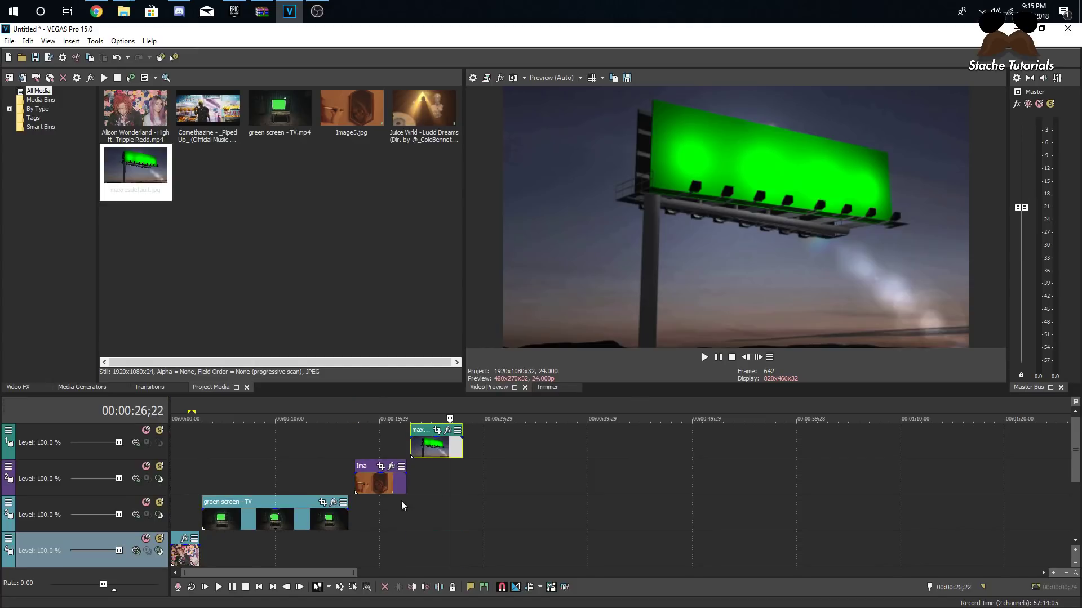
Scrub through the Alison Wonderland clip and place a marker at 00:00:00;26
{"action": "left_click", "coordinate": [184, 498]}
{"action": "scroll", "coordinate": [404, 531], "scroll_direction": "up", "scroll_amount": 4}
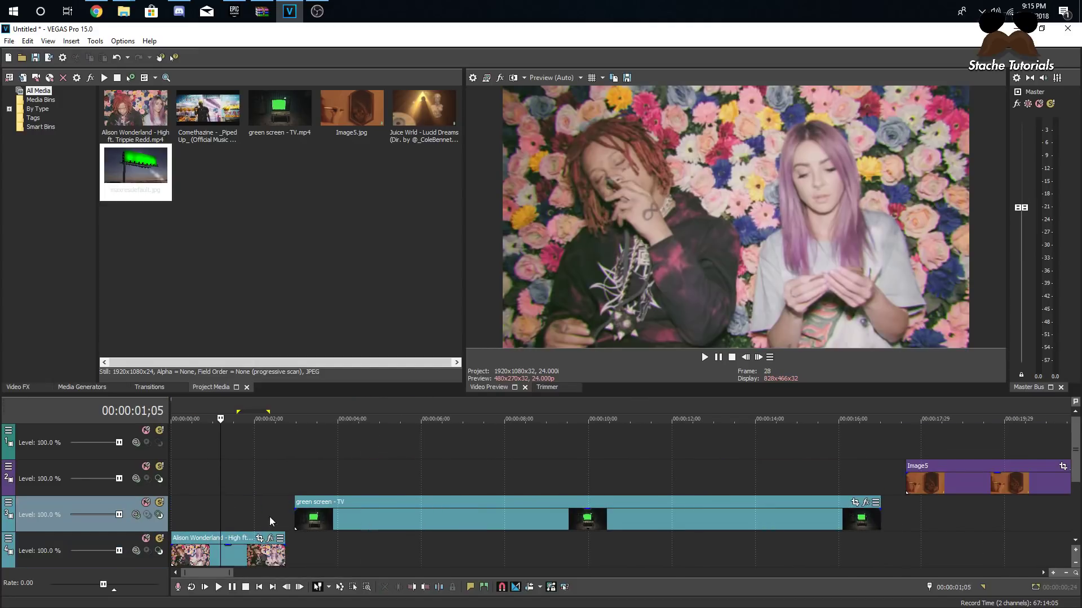
{"action": "left_click", "coordinate": [248, 499]}
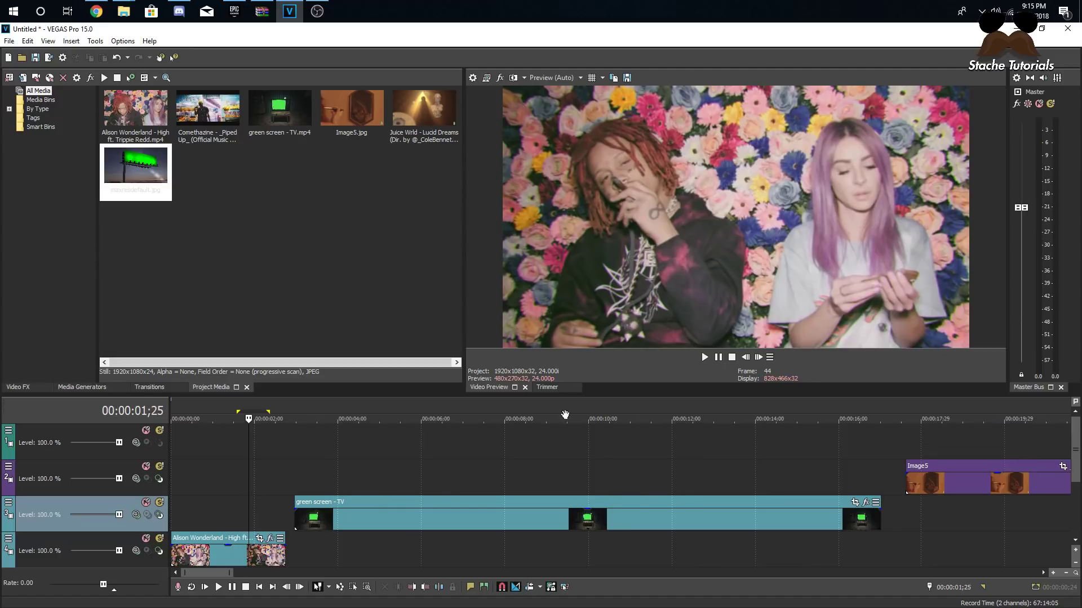
{"action": "left_click", "coordinate": [214, 516]}
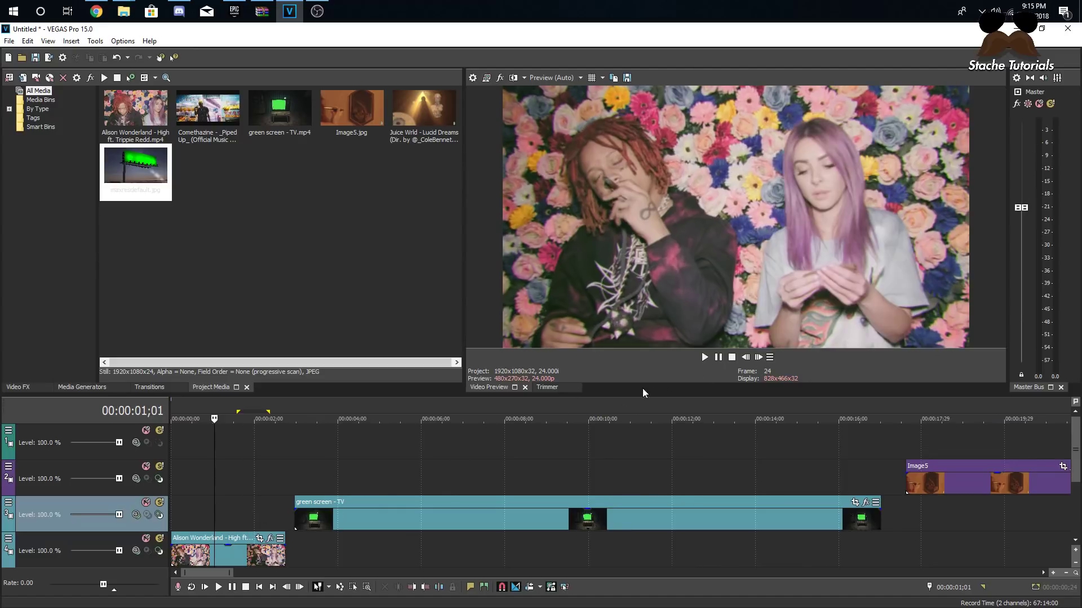
{"action": "left_click", "coordinate": [745, 357]}
{"action": "left_click", "coordinate": [175, 521]}
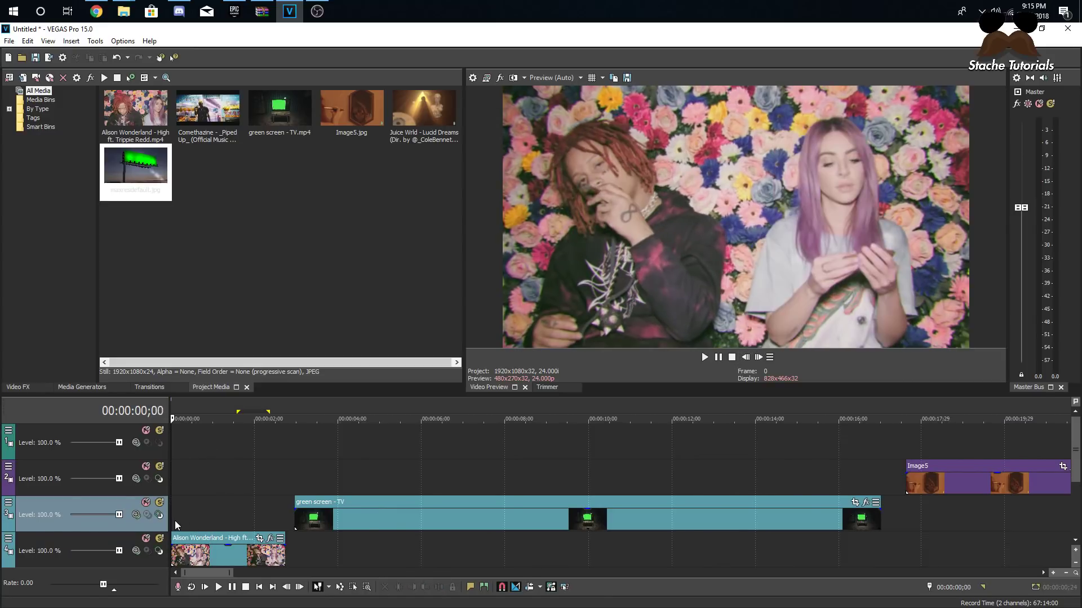
{"action": "scroll", "coordinate": [174, 520], "scroll_direction": "up", "scroll_amount": 3}
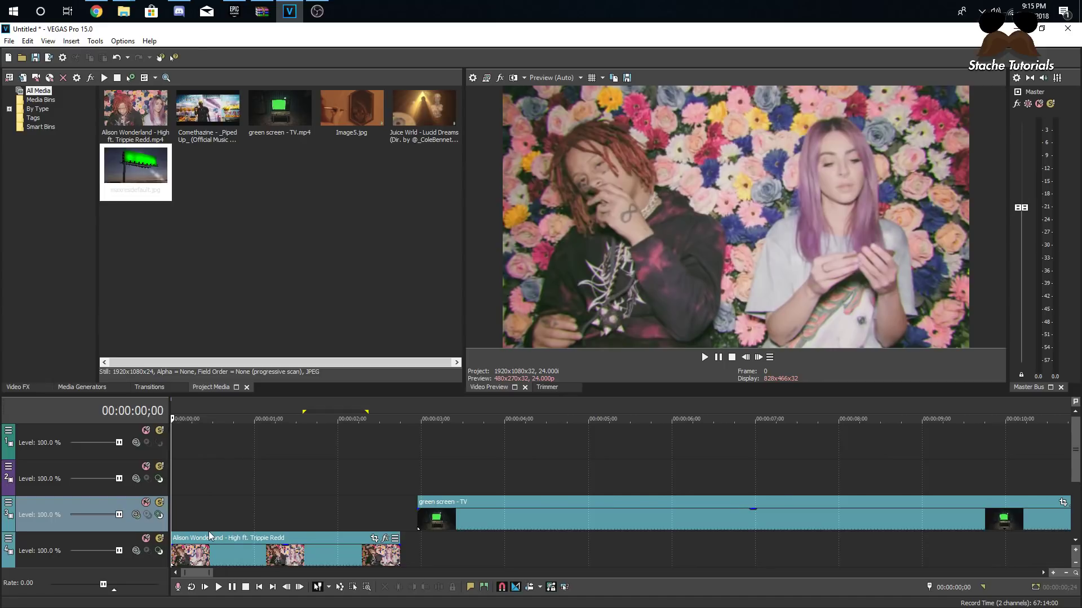
{"action": "key", "text": "space"}
{"action": "key", "text": "space"}
{"action": "left_click", "coordinate": [237, 522]}
{"action": "left_click", "coordinate": [243, 522]}
{"action": "key", "text": "m"}
{"action": "key", "text": "Return"}
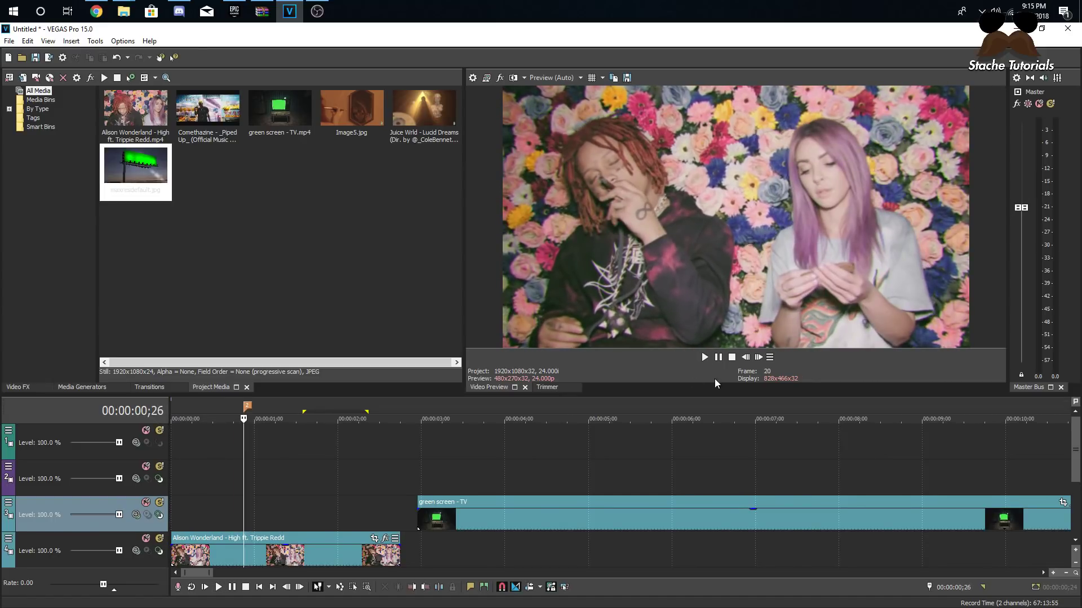
Step ten frames forward from the first marker and place a second marker at 00:00:01;07
{"action": "left_click", "coordinate": [758, 357]}
{"action": "left_click", "coordinate": [758, 357]}
{"action": "left_click", "coordinate": [759, 356]}
{"action": "left_click", "coordinate": [758, 357]}
{"action": "left_click", "coordinate": [759, 357]}
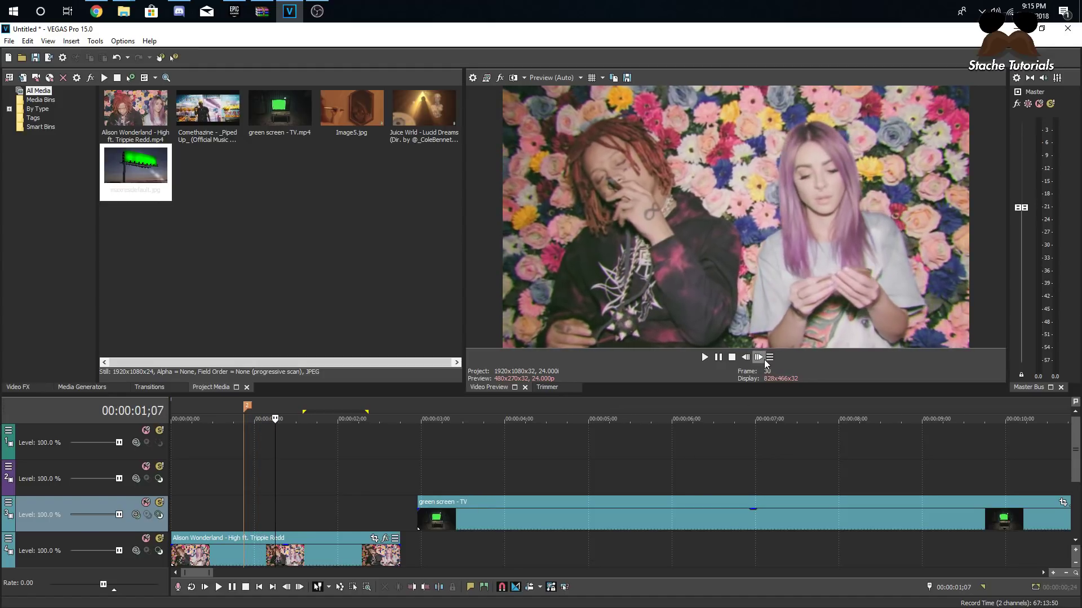
{"action": "key", "text": "m"}
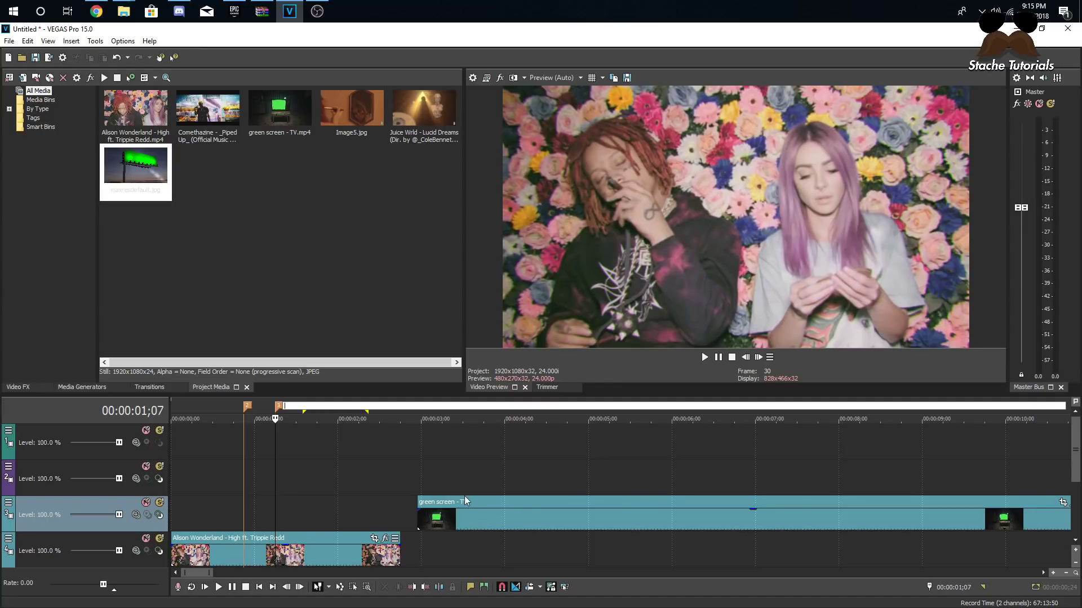
Move the green screen TV clip on its track so it starts at the first marker
{"action": "left_click_drag", "start_coordinate": [468, 501], "coordinate": [237, 505]}
{"action": "left_click", "coordinate": [236, 505]}
{"action": "scroll", "coordinate": [260, 503], "scroll_direction": "down", "scroll_amount": 2}
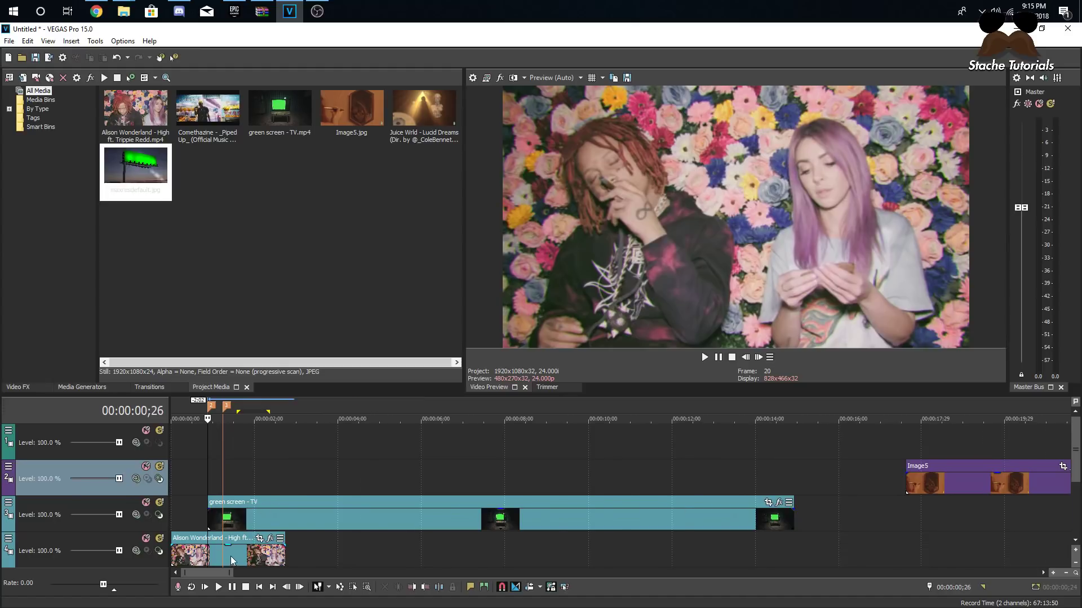
Check the placement of the green screen TV clip over the Alison Wonderland clip on the timeline
{"action": "scroll", "coordinate": [231, 557], "scroll_direction": "up", "scroll_amount": 2}
{"action": "left_click", "coordinate": [296, 555]}
{"action": "left_click", "coordinate": [306, 522]}
{"action": "scroll", "coordinate": [320, 517], "scroll_direction": "down", "scroll_amount": 1}
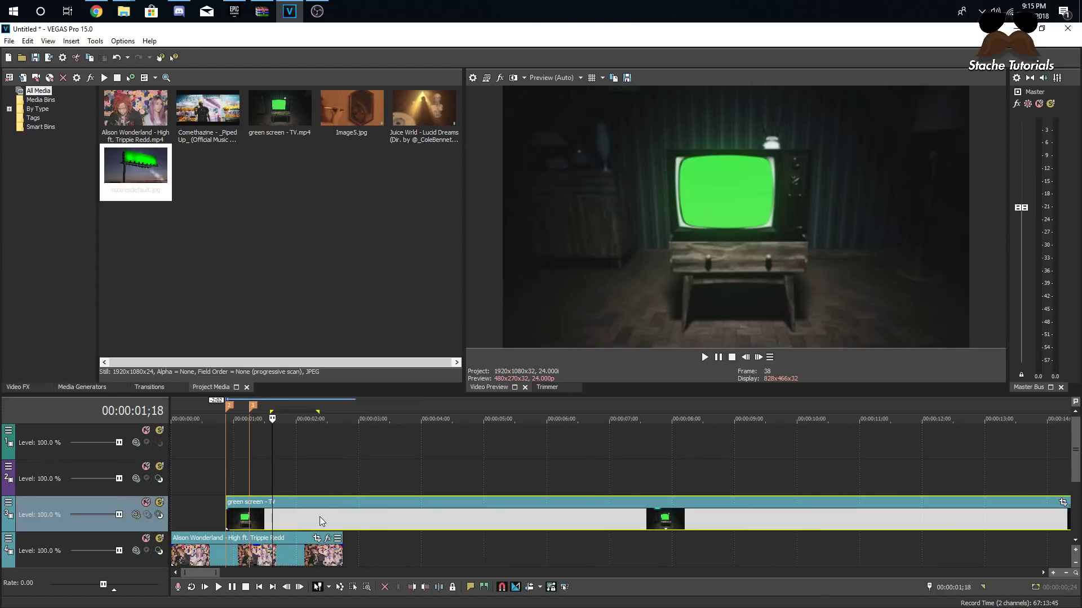
{"action": "scroll", "coordinate": [319, 516], "scroll_direction": "down", "scroll_amount": 2}
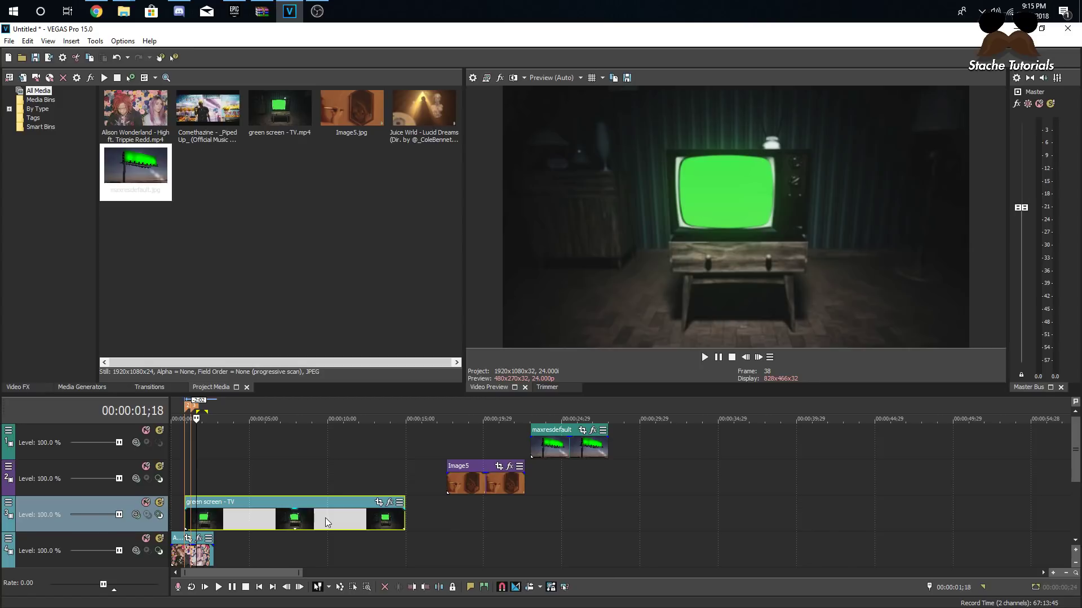
{"action": "left_click", "coordinate": [486, 481]}
{"action": "scroll", "coordinate": [237, 536], "scroll_direction": "up", "scroll_amount": 3}
{"action": "scroll", "coordinate": [307, 525], "scroll_direction": "down", "scroll_amount": 3}
{"action": "left_click", "coordinate": [191, 519]}
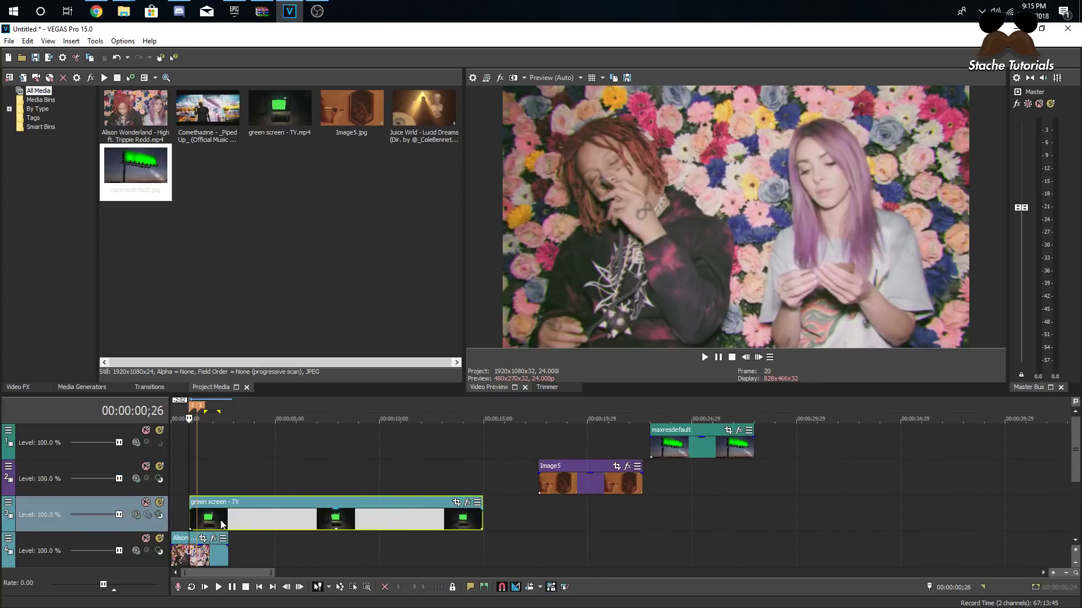
Search the video effects for CHROMA and apply the default Chroma Keyer preset to the green screen TV clip
{"action": "scroll", "coordinate": [209, 523], "scroll_direction": "up", "scroll_amount": 4}
{"action": "left_click", "coordinate": [318, 542]}
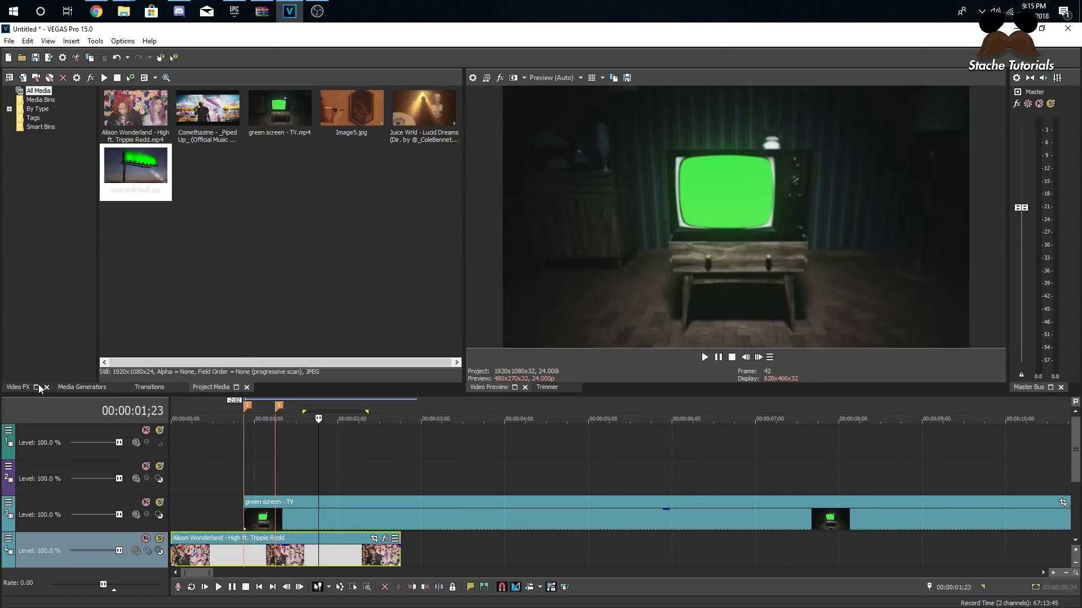
{"action": "left_click", "coordinate": [20, 387]}
{"action": "left_click", "coordinate": [43, 79]}
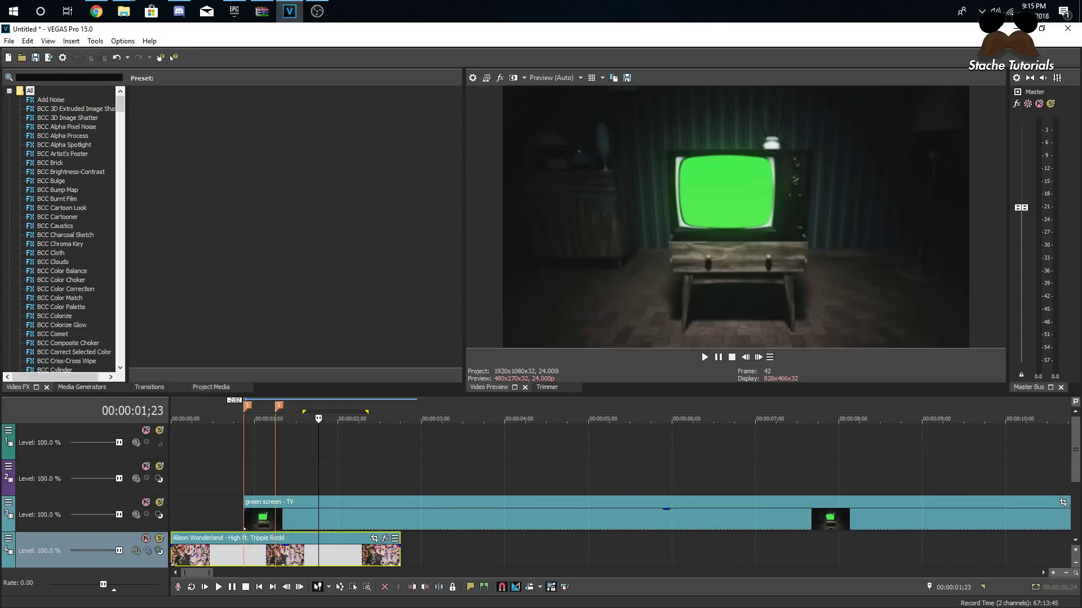
{"action": "type", "text": "CHROMA"}
{"action": "left_click", "coordinate": [59, 120]}
{"action": "left_click_drag", "start_coordinate": [164, 115], "coordinate": [268, 517]}
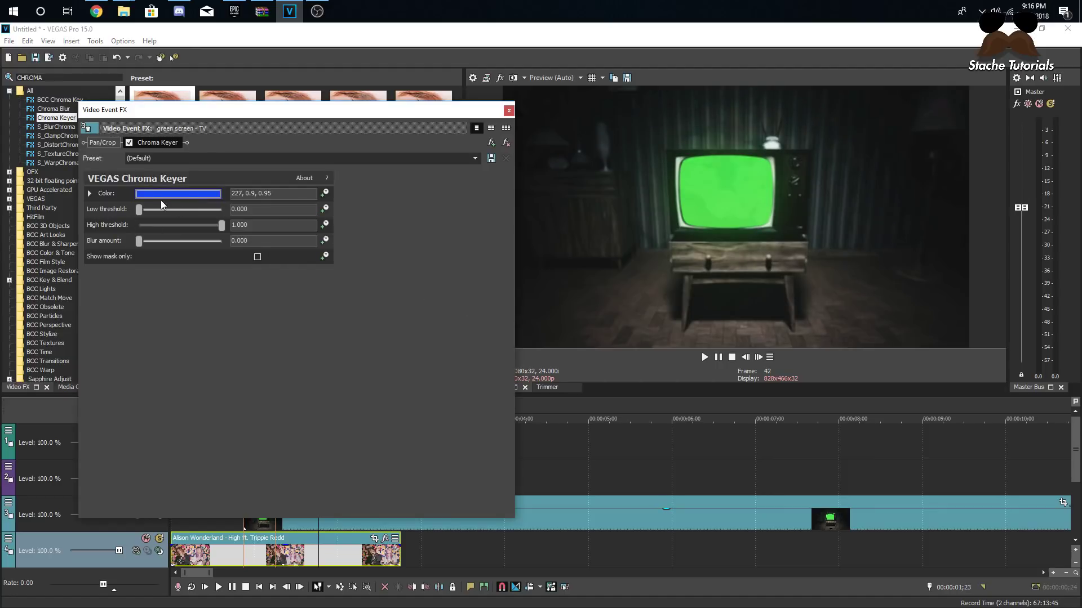
Key out the TV screen's green by sampling it as the key color and set the high threshold to 0.639
{"action": "left_click", "coordinate": [150, 195]}
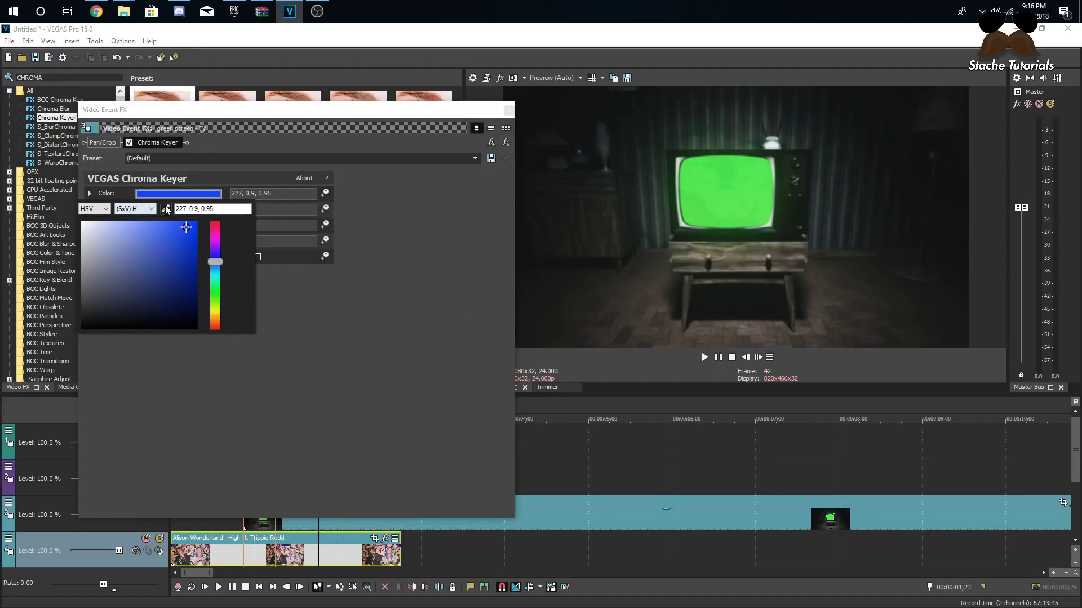
{"action": "left_click", "coordinate": [681, 186]}
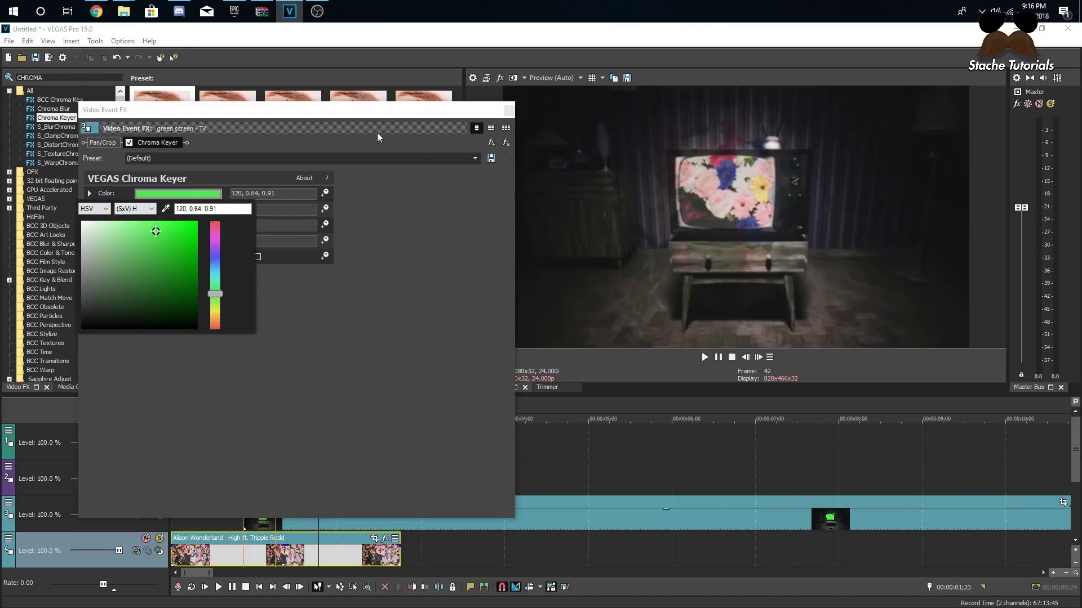
{"action": "left_click", "coordinate": [303, 256]}
{"action": "left_click", "coordinate": [160, 209]}
{"action": "left_click_drag", "start_coordinate": [225, 231], "coordinate": [194, 227]}
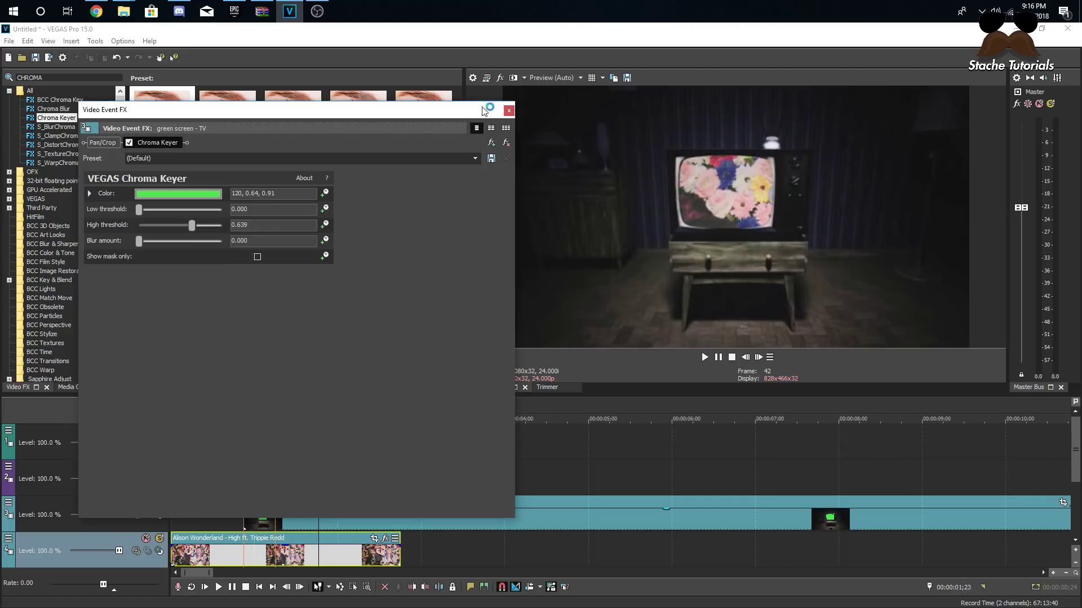
{"action": "left_click", "coordinate": [509, 110]}
Play back and scrub the cut around the first marker to review the keyed TV clip
{"action": "left_click", "coordinate": [262, 465]}
{"action": "left_click", "coordinate": [197, 496]}
{"action": "left_click", "coordinate": [235, 478]}
{"action": "key", "text": "space"}
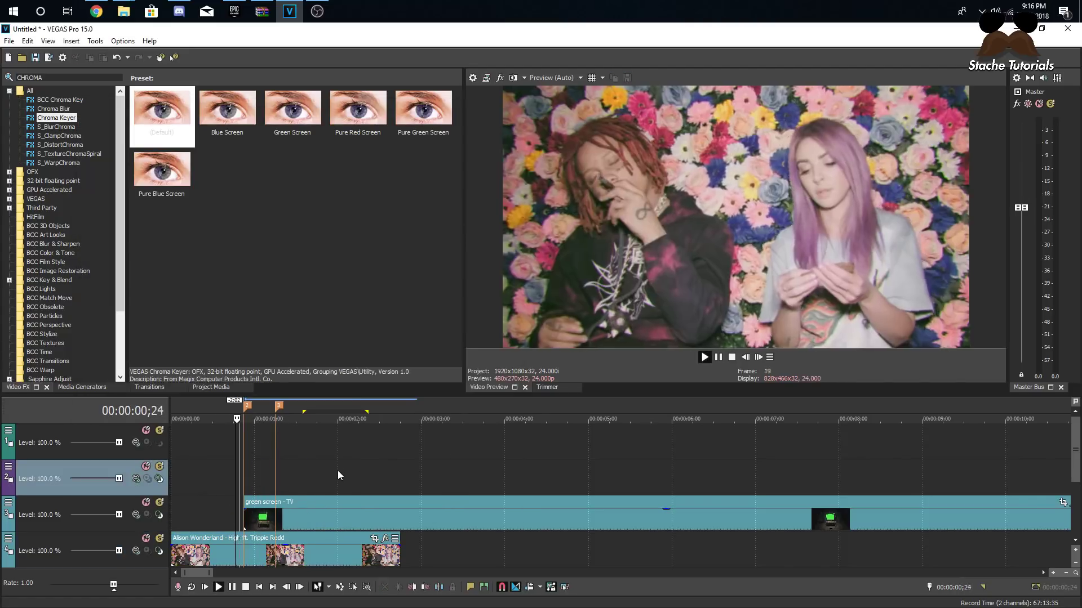
{"action": "key", "text": "space"}
{"action": "left_click", "coordinate": [246, 521]}
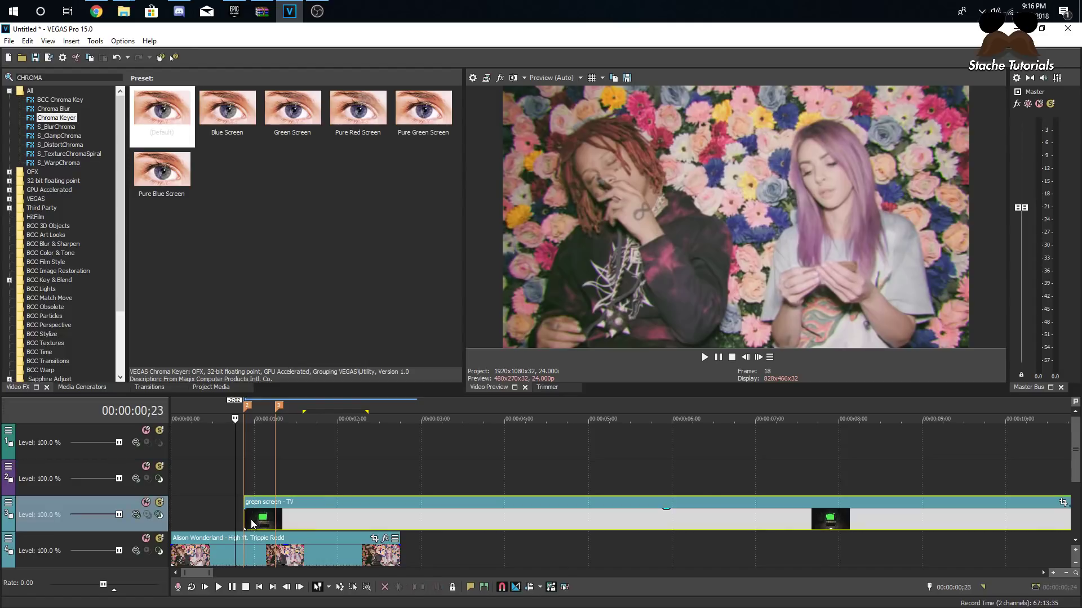
{"action": "left_click", "coordinate": [263, 519]}
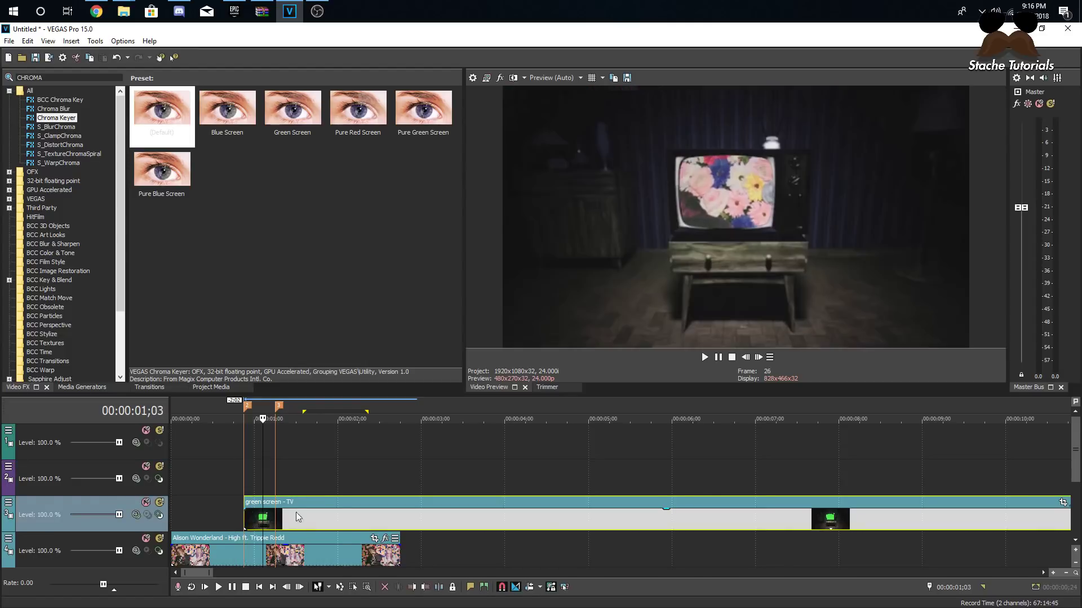
Open Track Motion for the green screen TV track and create a position keyframe at the first marker, 00:00:00;26
{"action": "left_click", "coordinate": [242, 521]}
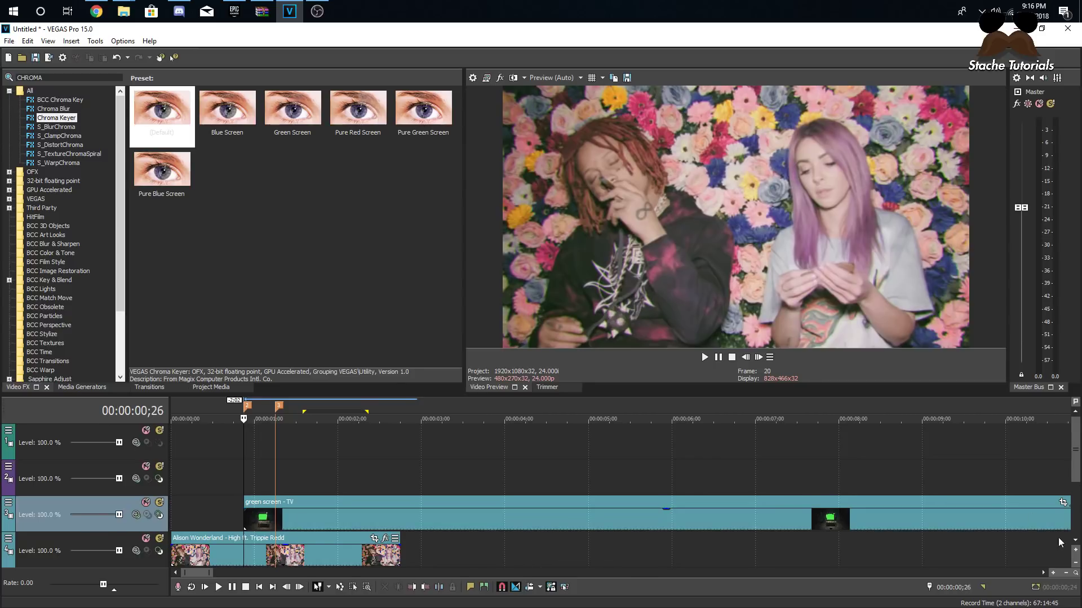
{"action": "scroll", "coordinate": [538, 555], "scroll_direction": "down", "scroll_amount": 1}
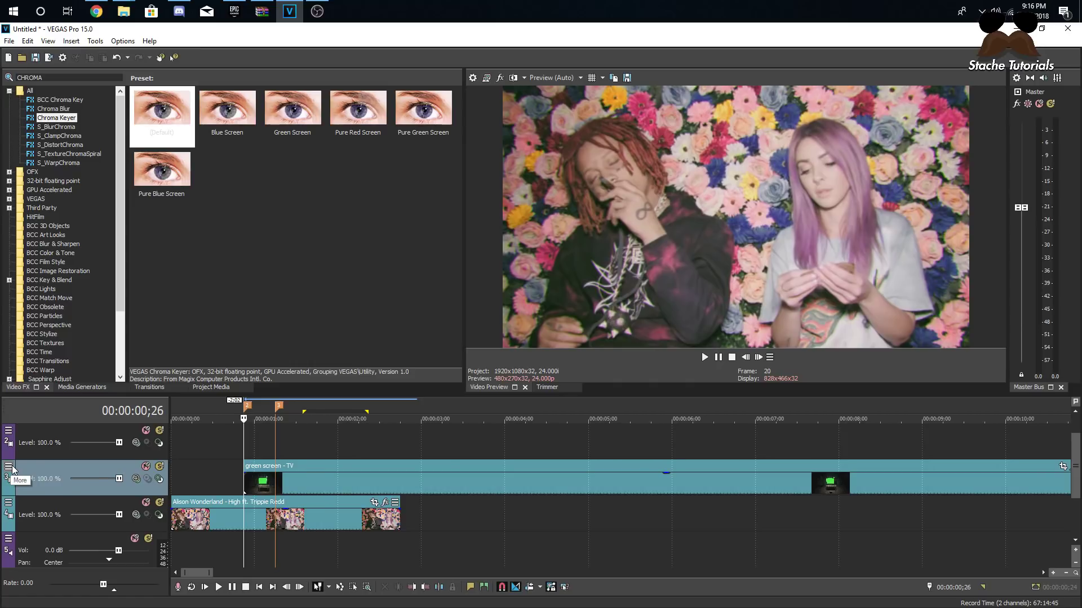
{"action": "scroll", "coordinate": [671, 485], "scroll_direction": "down", "scroll_amount": 2}
{"action": "scroll", "coordinate": [349, 432], "scroll_direction": "up", "scroll_amount": 3}
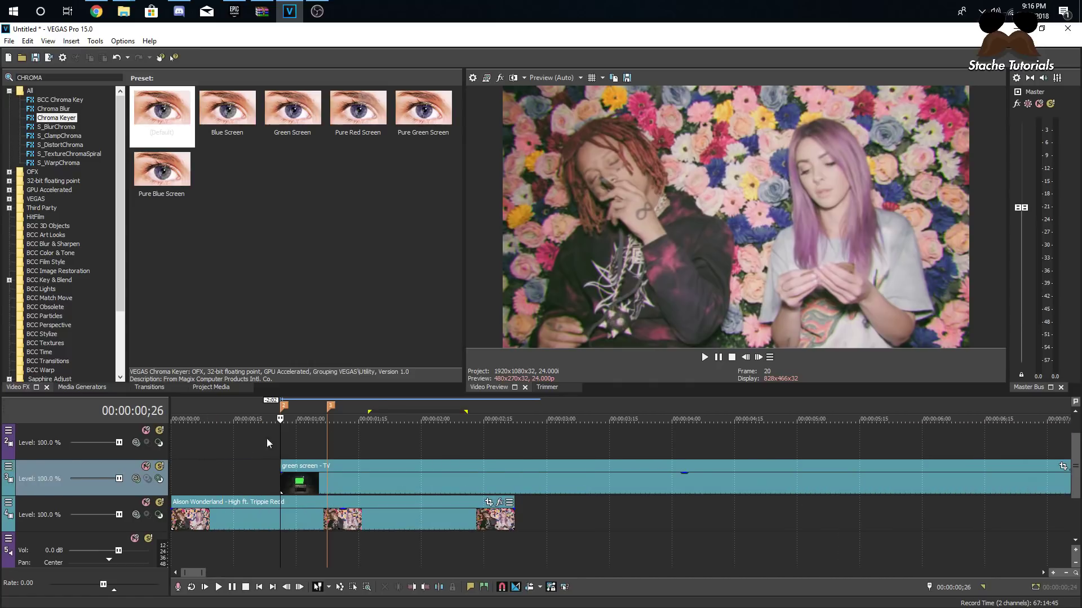
{"action": "left_click", "coordinate": [10, 468]}
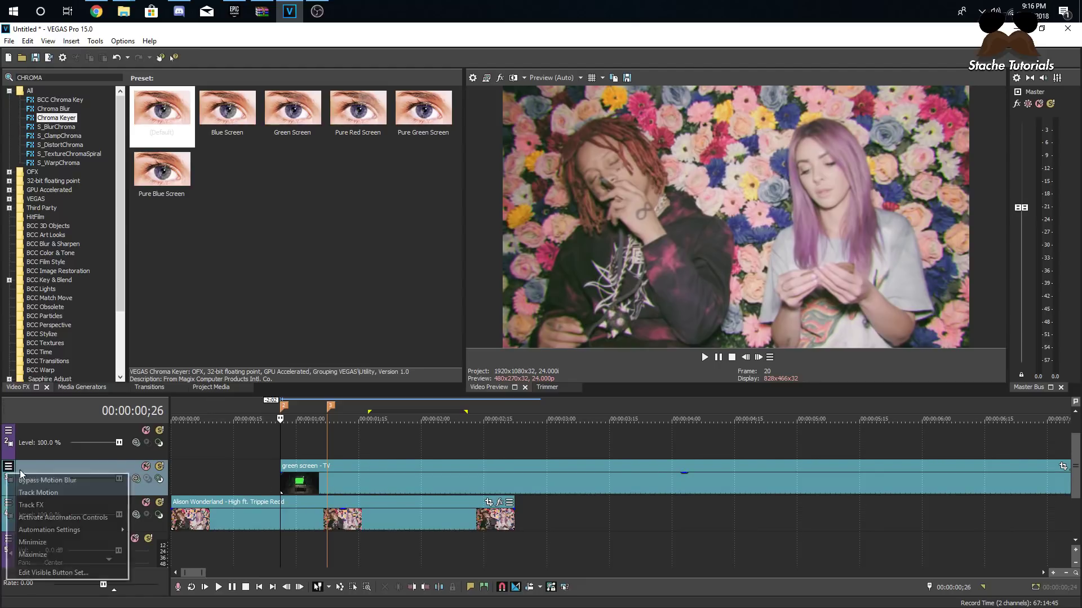
{"action": "left_click", "coordinate": [28, 493]}
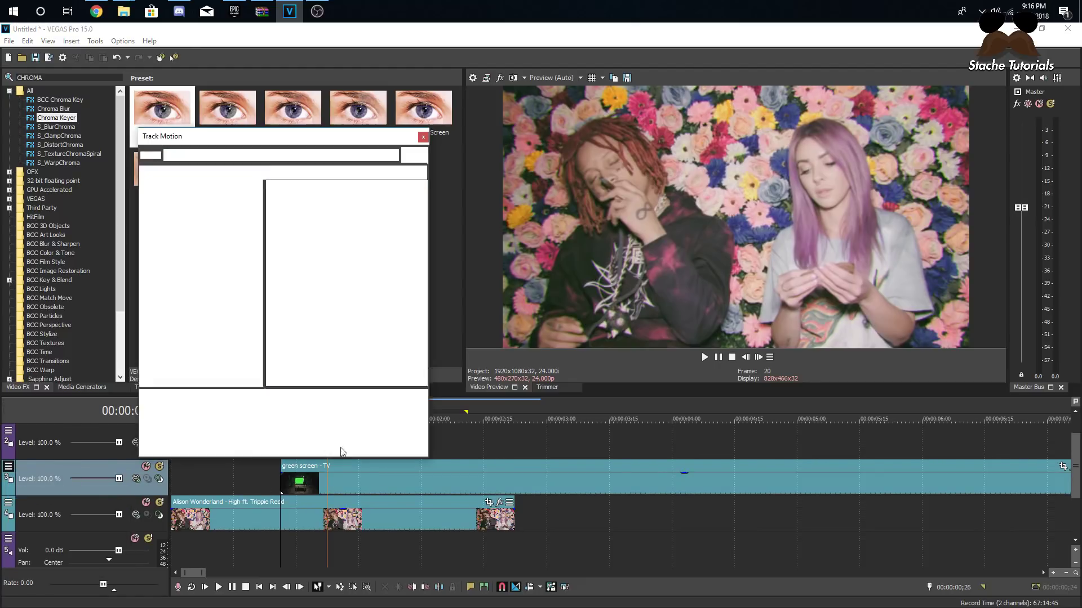
{"action": "left_click", "coordinate": [297, 449]}
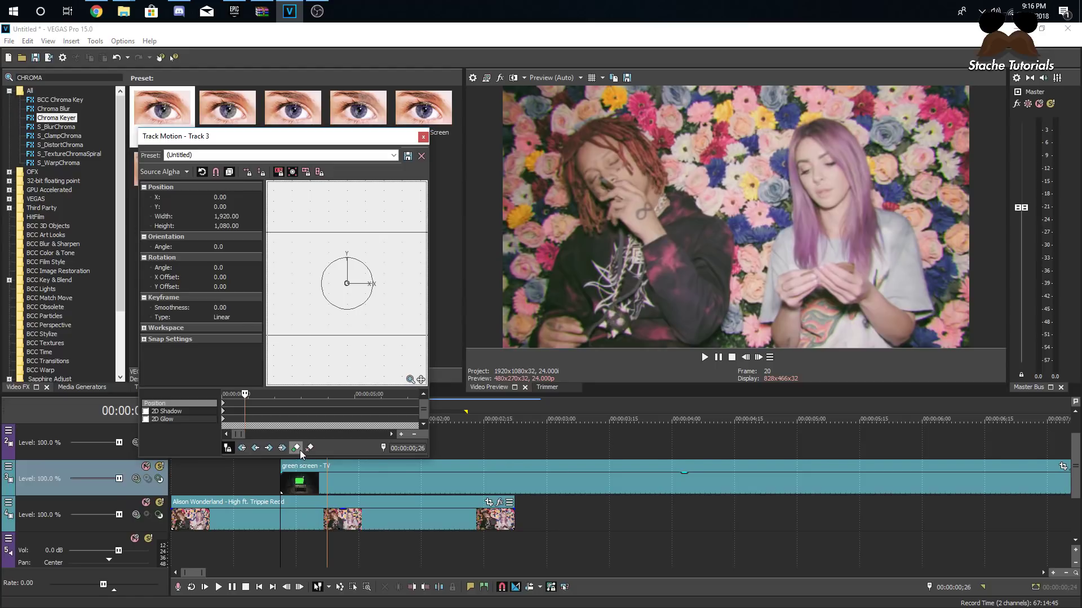
Scale the TV track up to about 3,796 × 2,135 at the position keyframe on the first marker
{"action": "left_click", "coordinate": [761, 360]}
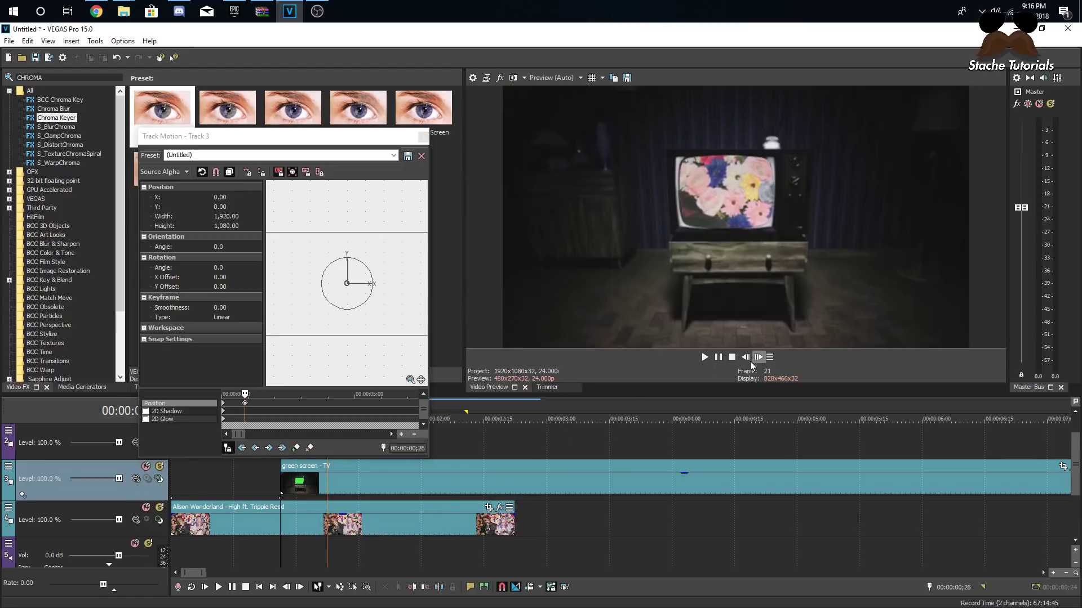
{"action": "left_click", "coordinate": [748, 361]}
{"action": "scroll", "coordinate": [319, 356], "scroll_direction": "down", "scroll_amount": 2}
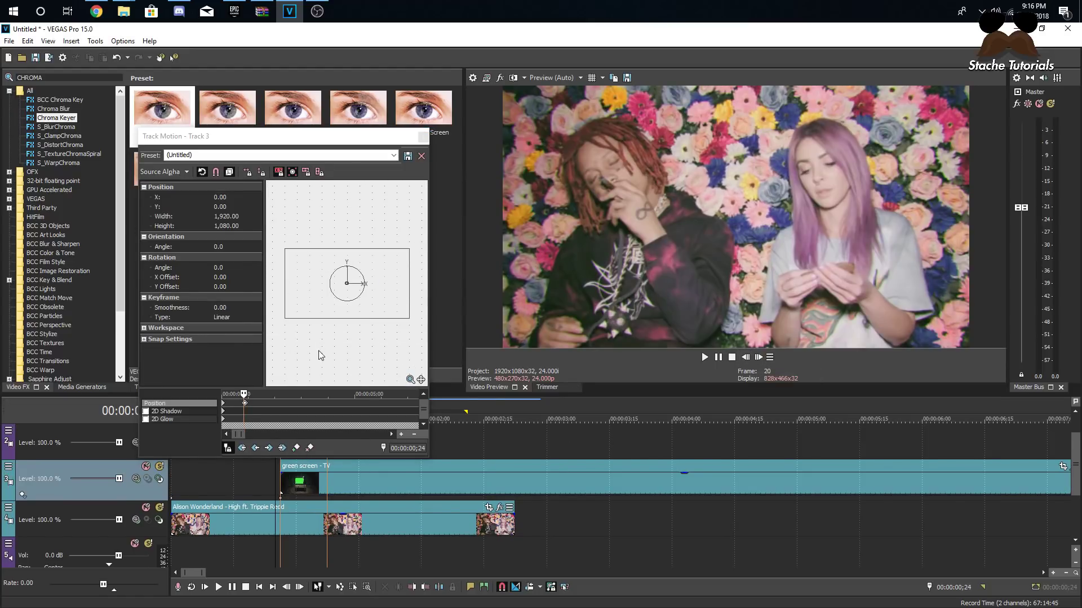
{"action": "left_click", "coordinate": [245, 405]}
{"action": "scroll", "coordinate": [244, 405], "scroll_direction": "up", "scroll_amount": 4}
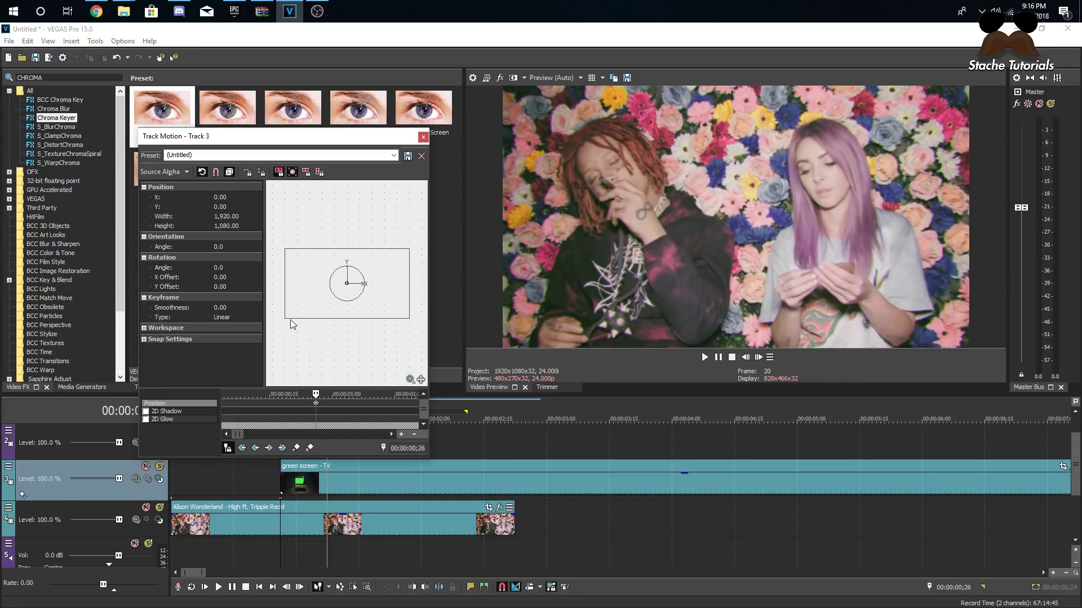
{"action": "left_click_drag", "start_coordinate": [285, 319], "coordinate": [223, 353]}
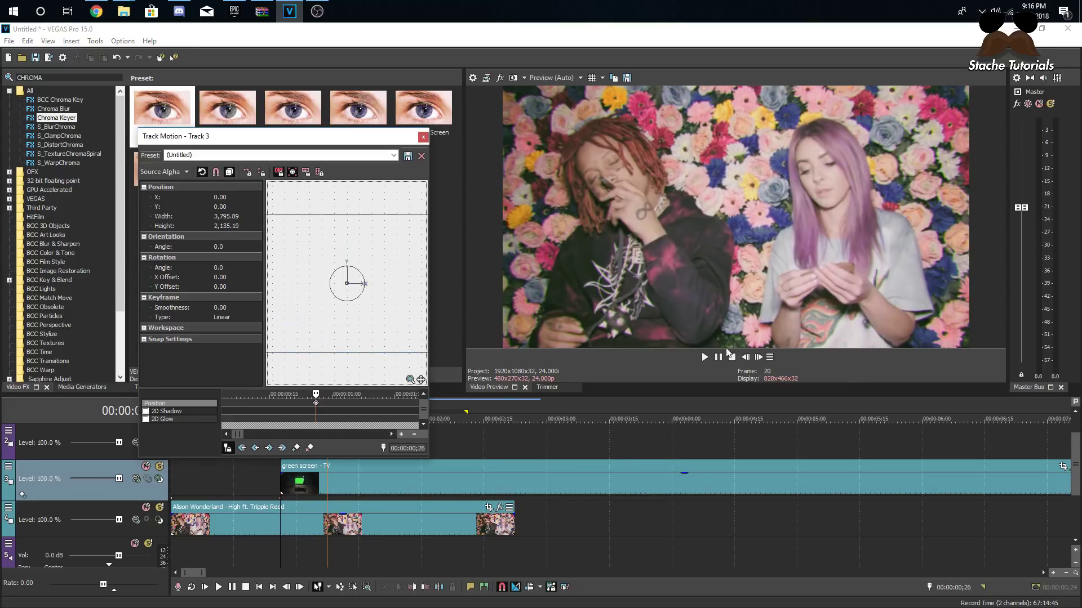
Adjust the keyframe near the first marker and enlarge the TV track further to about 7,360 × 4,140
{"action": "left_click", "coordinate": [758, 357]}
{"action": "scroll", "coordinate": [285, 337], "scroll_direction": "down", "scroll_amount": 2}
{"action": "scroll", "coordinate": [343, 405], "scroll_direction": "up", "scroll_amount": 4}
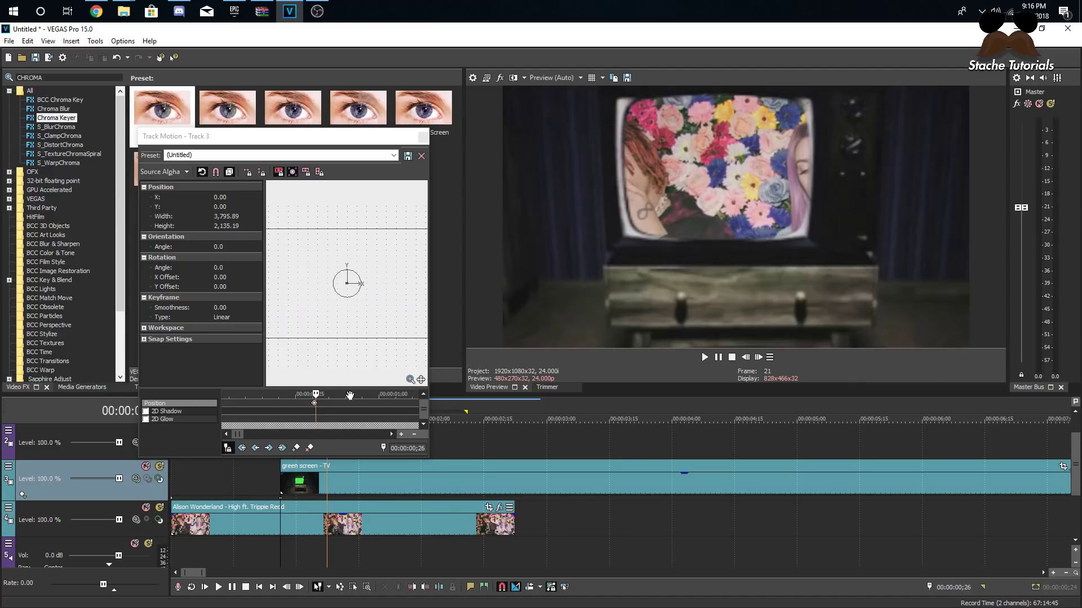
{"action": "left_click_drag", "start_coordinate": [307, 403], "coordinate": [319, 404]}
{"action": "scroll", "coordinate": [323, 404], "scroll_direction": "up", "scroll_amount": 3}
{"action": "scroll", "coordinate": [283, 344], "scroll_direction": "down", "scroll_amount": 2}
{"action": "mouse_move", "coordinate": [302, 318]}
{"action": "left_mouse_down"}
{"action": "mouse_move", "coordinate": [295, 309]}
{"action": "mouse_move", "coordinate": [277, 321]}
{"action": "mouse_move", "coordinate": [294, 315]}
{"action": "left_mouse_up"}
{"action": "left_click_drag", "start_coordinate": [340, 278], "coordinate": [337, 293]}
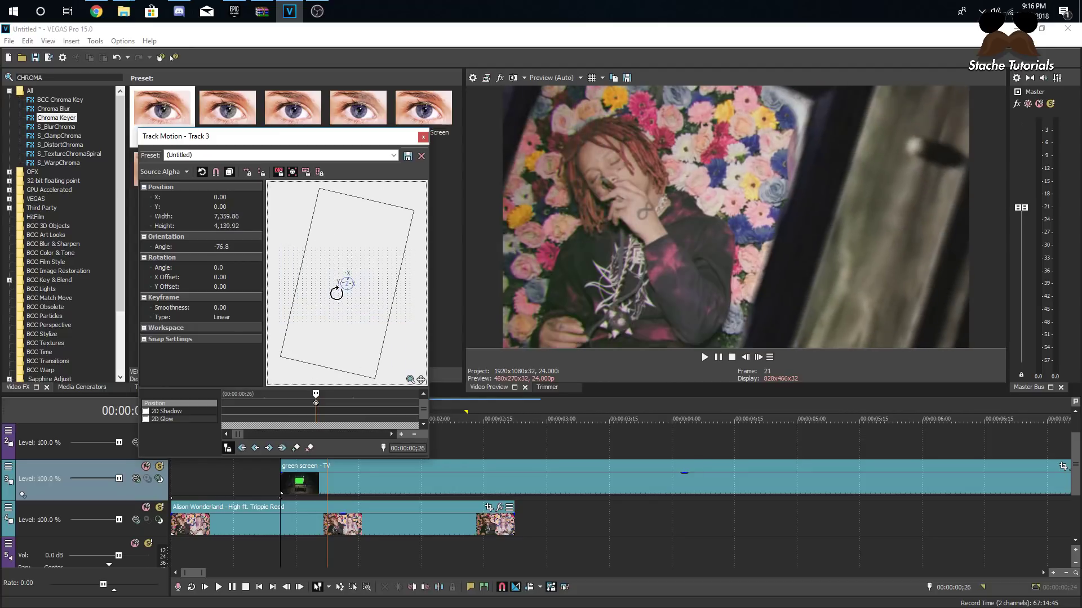
{"action": "scroll", "coordinate": [391, 327], "scroll_direction": "up", "scroll_amount": 3}
{"action": "key", "text": "ctrl+z"}
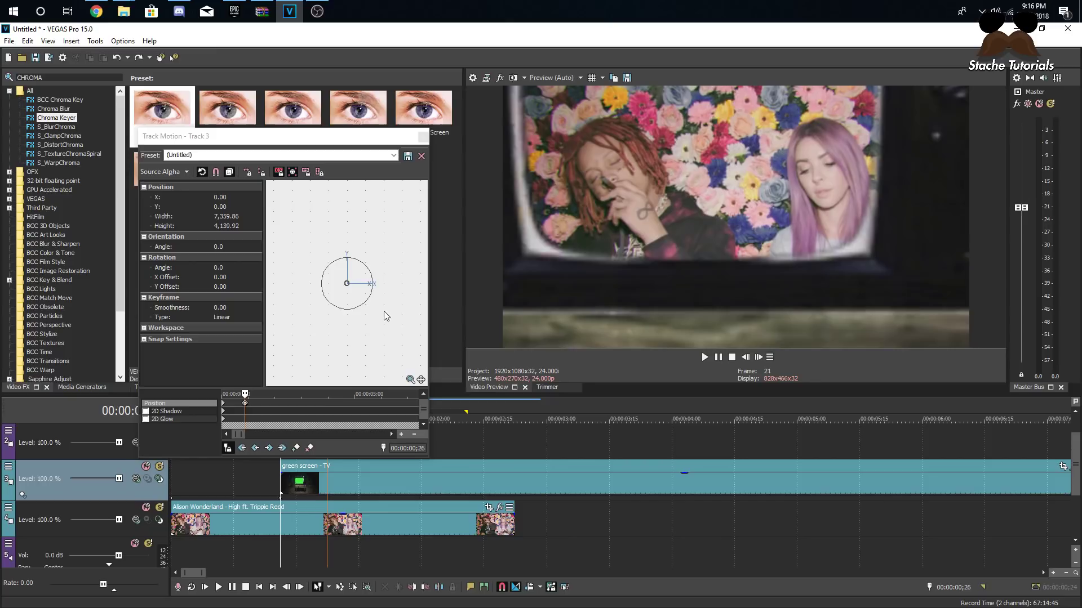
Enlarge the TV track to about 11,028 × 6,203 and offset it to about X 239, Y -588 at the first marker
{"action": "scroll", "coordinate": [309, 326], "scroll_direction": "down", "scroll_amount": 3}
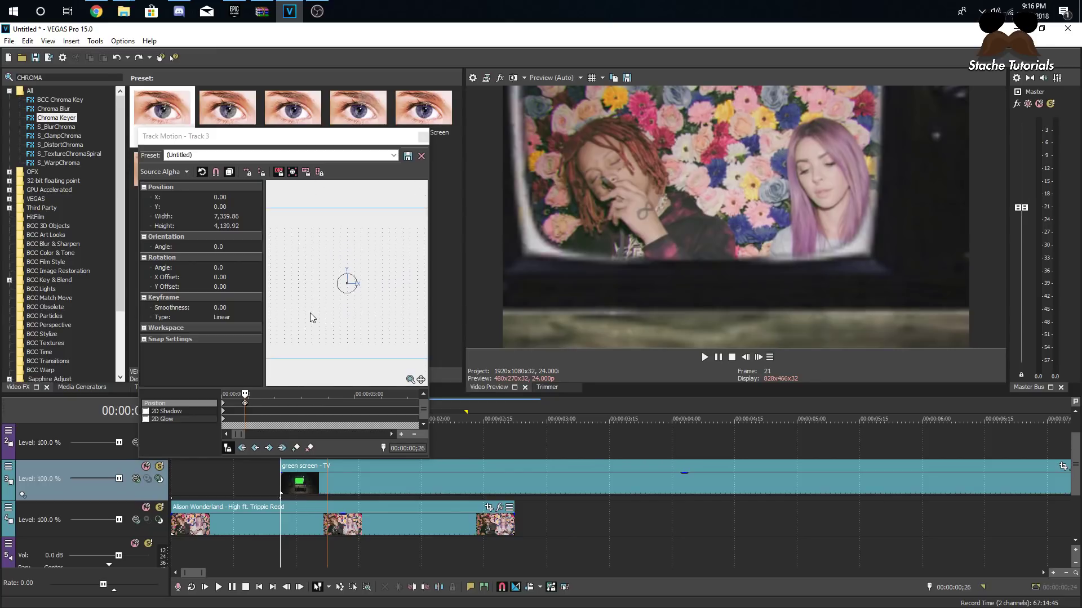
{"action": "left_click_drag", "start_coordinate": [305, 276], "coordinate": [309, 291]}
{"action": "scroll", "coordinate": [290, 349], "scroll_direction": "down", "scroll_amount": 3}
{"action": "left_click_drag", "start_coordinate": [280, 329], "coordinate": [310, 297]}
{"action": "scroll", "coordinate": [286, 324], "scroll_direction": "down", "scroll_amount": 2}
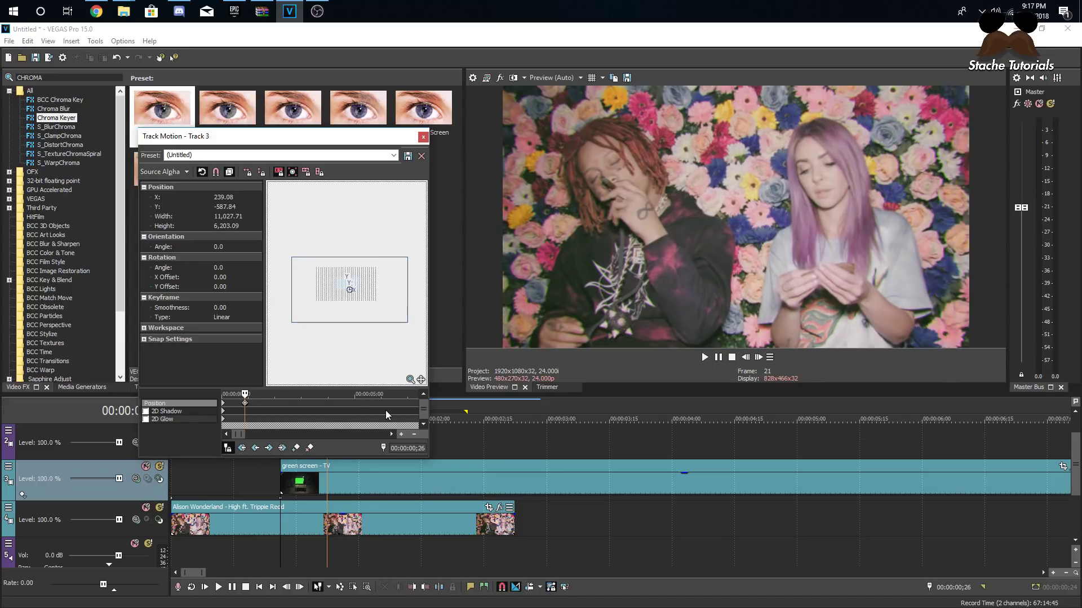
At the second marker, 00:00:01;07, shrink the TV track to about 2,244 × 1,262 to set an ending position keyframe
{"action": "scroll", "coordinate": [374, 477], "scroll_direction": "up", "scroll_amount": 5}
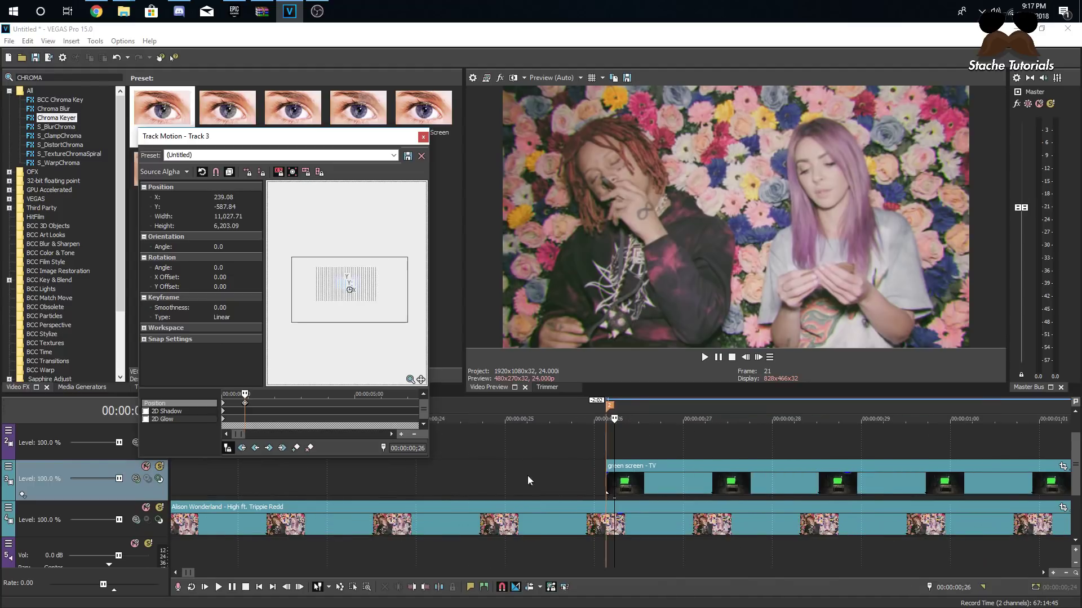
{"action": "left_click", "coordinate": [986, 452]}
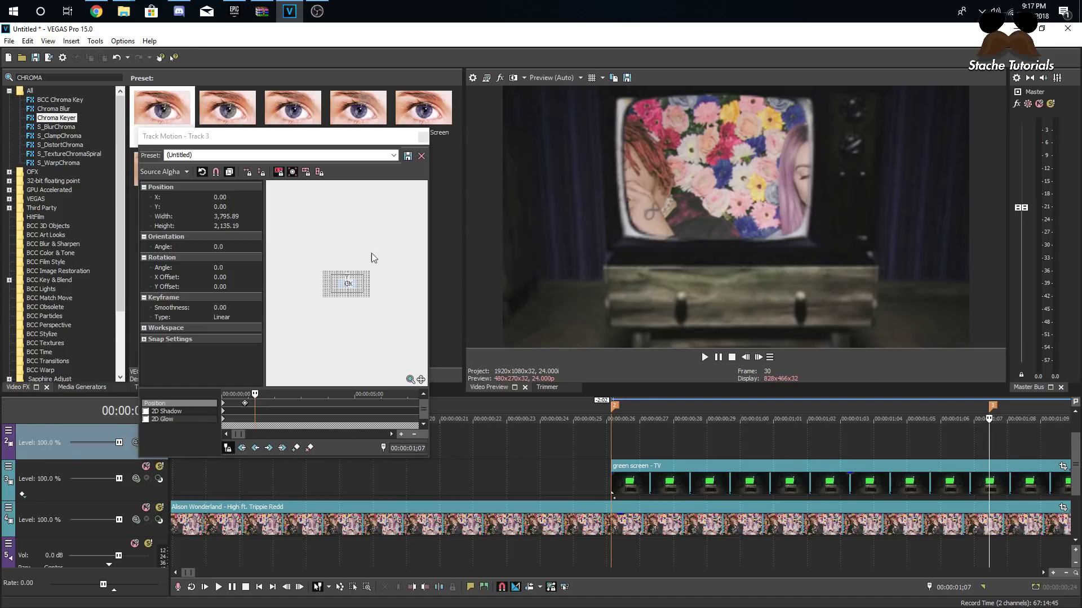
{"action": "scroll", "coordinate": [350, 303], "scroll_direction": "up", "scroll_amount": 4}
{"action": "mouse_move", "coordinate": [305, 308]}
{"action": "left_mouse_down"}
{"action": "mouse_move", "coordinate": [335, 294]}
{"action": "mouse_move", "coordinate": [323, 298]}
{"action": "left_mouse_up"}
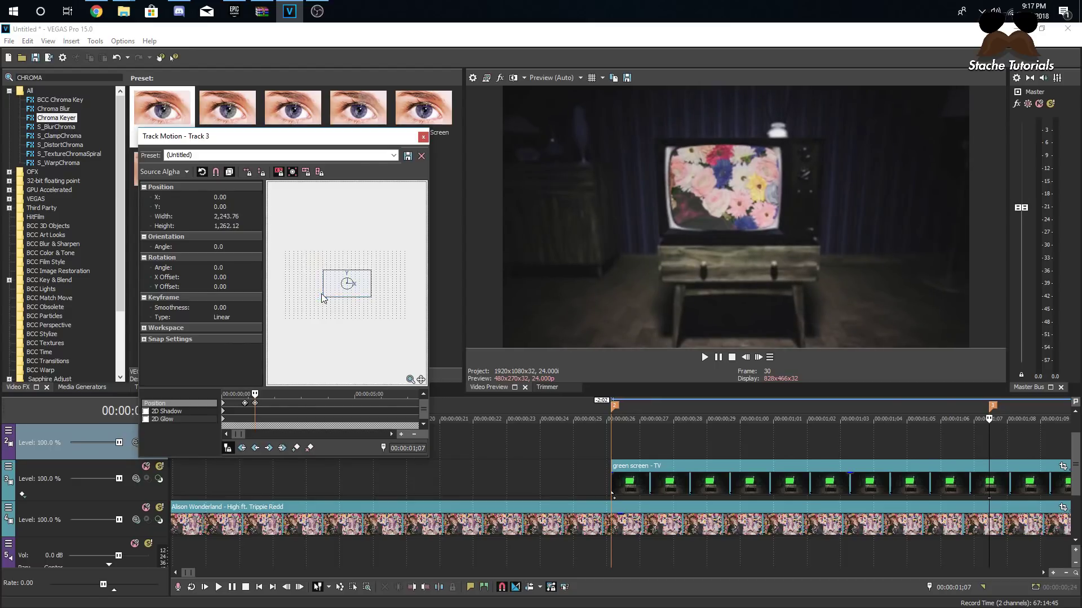
Play back the transition and add a short fade-in to the start of the green screen TV clip
{"action": "left_click", "coordinate": [594, 460]}
{"action": "key", "text": "space"}
{"action": "key", "text": "space"}
{"action": "left_click_drag", "start_coordinate": [613, 472], "coordinate": [647, 472]}
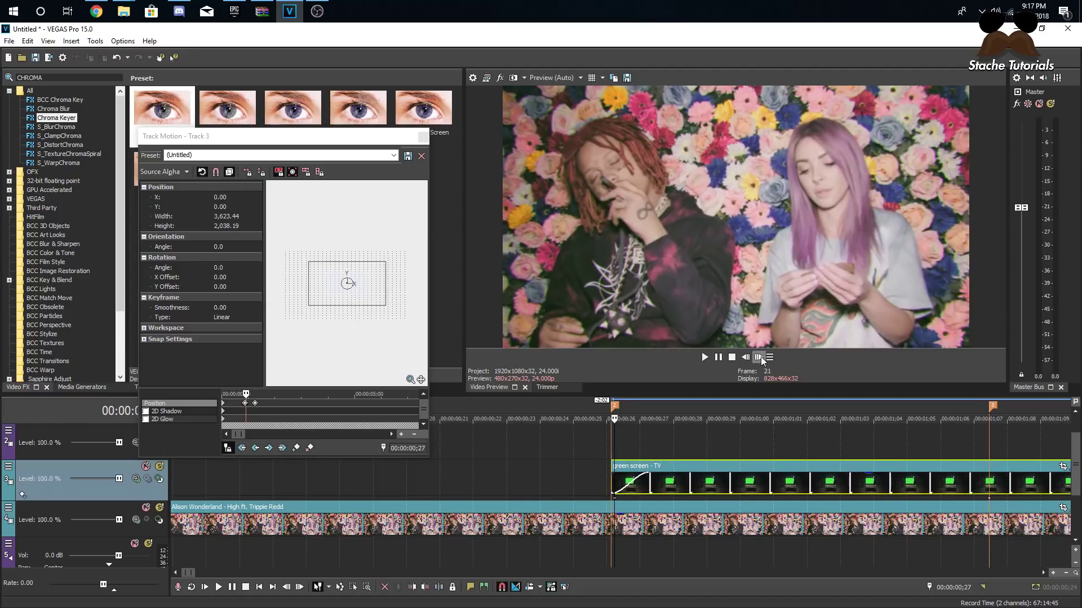
Review the transition from before the first marker and lengthen the fade-in of the green screen TV clip
{"action": "left_click", "coordinate": [528, 479]}
{"action": "key", "text": "space"}
{"action": "key", "text": "space"}
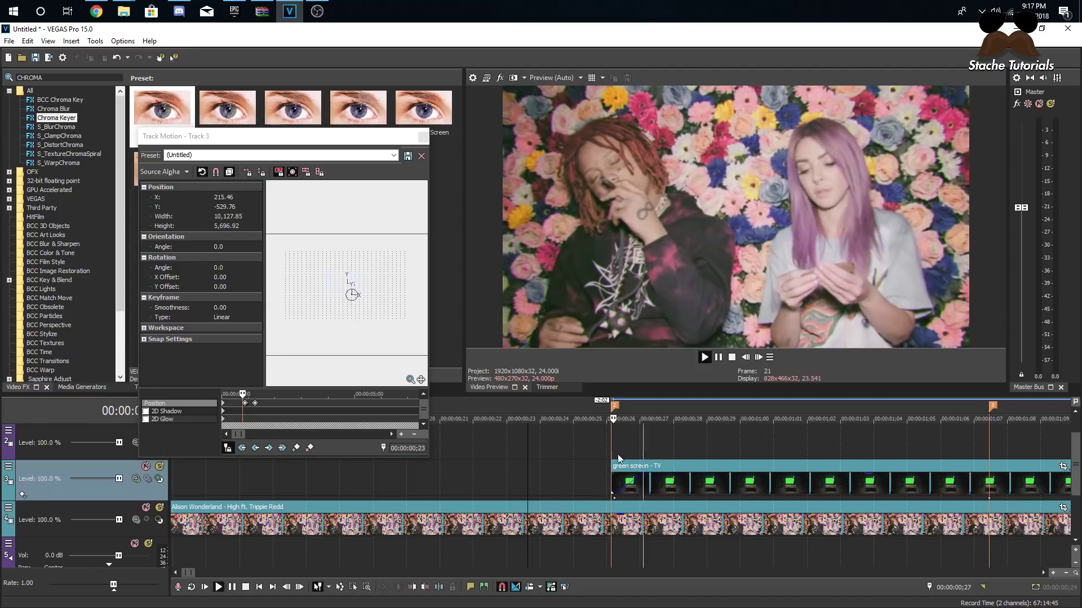
{"action": "left_click", "coordinate": [614, 453]}
{"action": "left_click", "coordinate": [759, 358]}
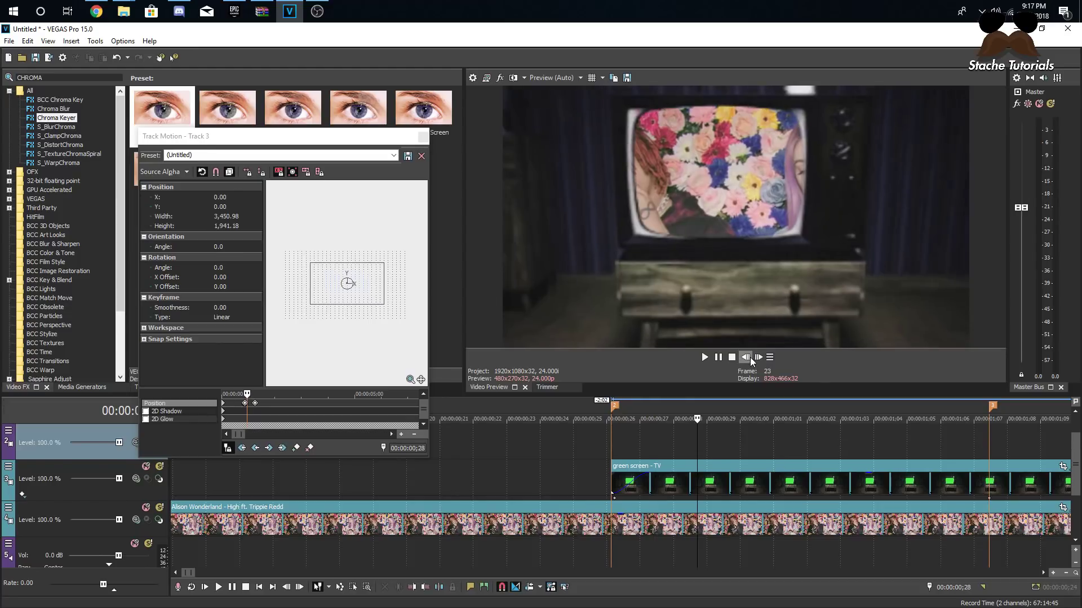
{"action": "left_click", "coordinate": [747, 358]}
{"action": "left_click", "coordinate": [747, 357]}
{"action": "left_click_drag", "start_coordinate": [646, 482], "coordinate": [709, 482]}
Step through the frames around the first marker and shorten the green screen TV clip's fade-in
{"action": "left_click", "coordinate": [759, 360]}
{"action": "left_click", "coordinate": [759, 360]}
{"action": "left_click", "coordinate": [758, 359]}
{"action": "left_click", "coordinate": [754, 358]}
{"action": "left_click", "coordinate": [753, 359]}
{"action": "left_click", "coordinate": [749, 358]}
{"action": "left_click", "coordinate": [746, 357]}
{"action": "left_click", "coordinate": [746, 358]}
{"action": "left_click", "coordinate": [746, 358]}
{"action": "left_click", "coordinate": [746, 358]}
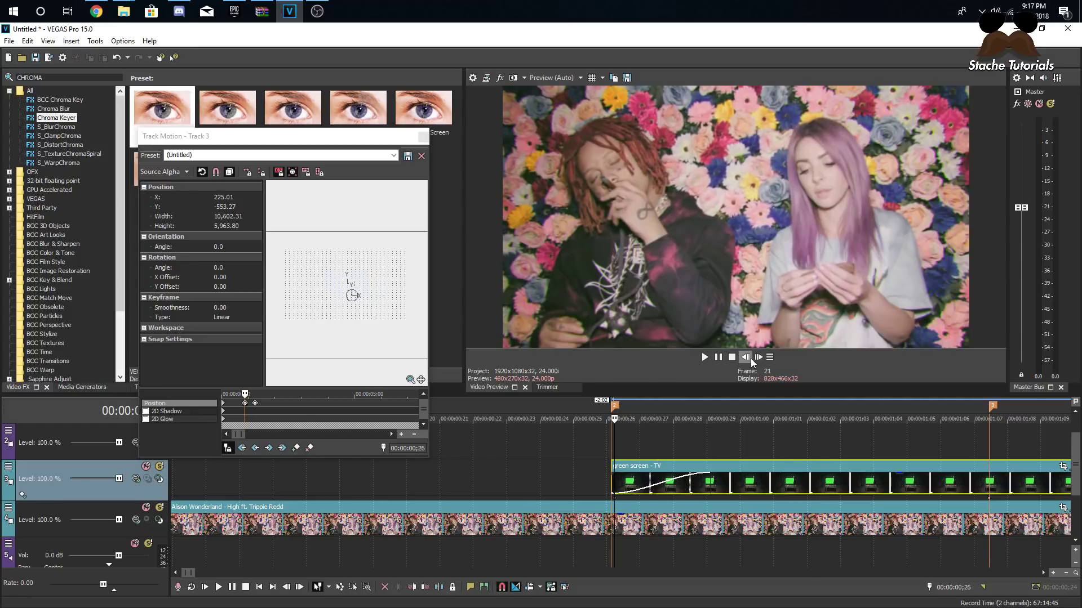
{"action": "left_click", "coordinate": [757, 357]}
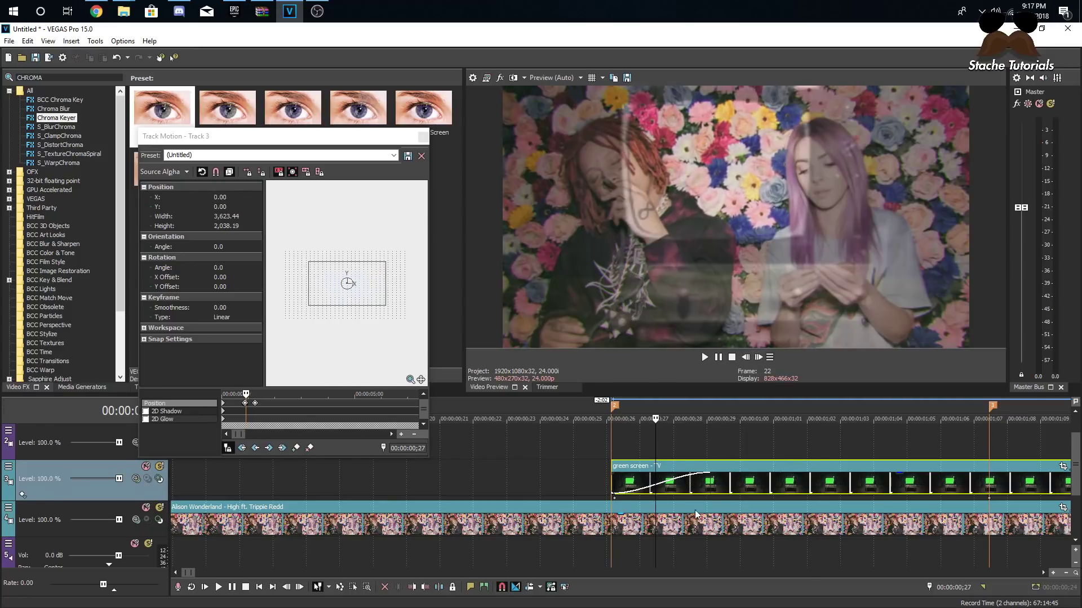
{"action": "left_click_drag", "start_coordinate": [708, 482], "coordinate": [656, 488]}
{"action": "left_click", "coordinate": [618, 491]}
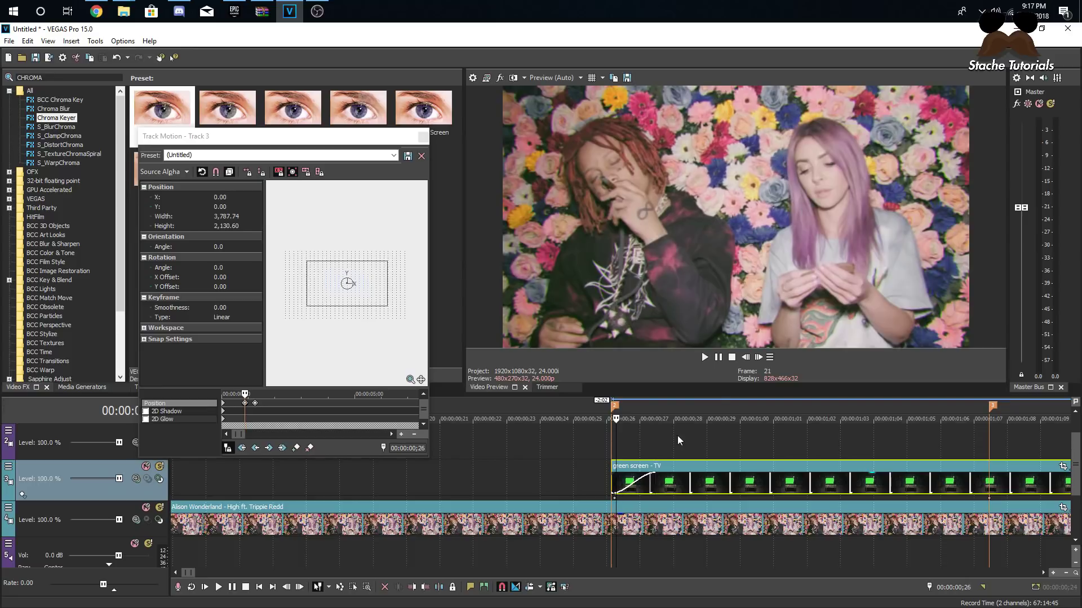
Select the time range from just before the first marker to the second marker and play back the transition
{"action": "left_click", "coordinate": [759, 357]}
{"action": "left_click", "coordinate": [745, 356]}
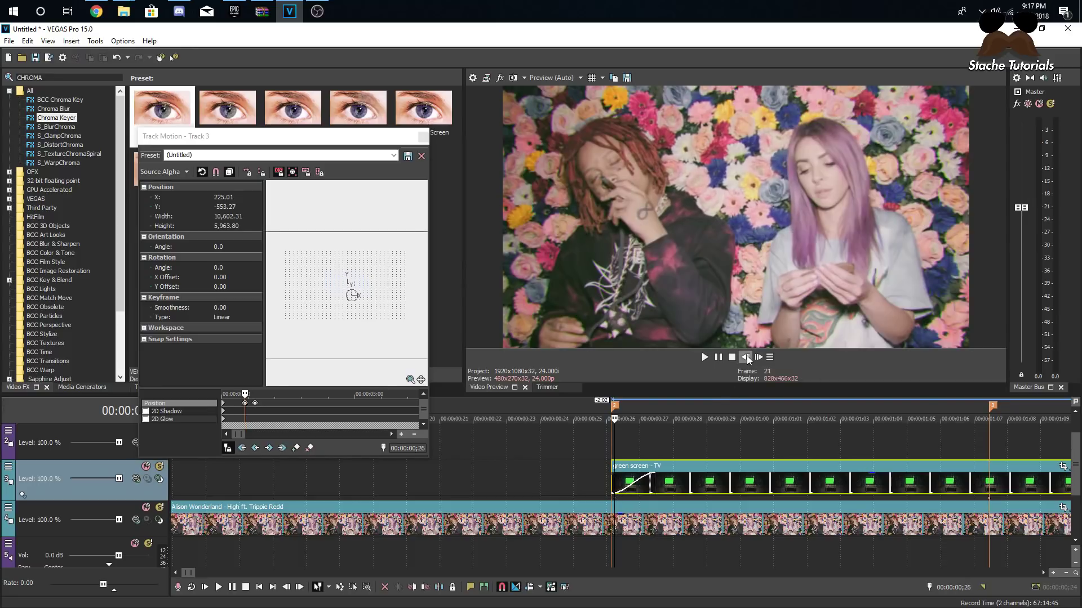
{"action": "key", "text": "space"}
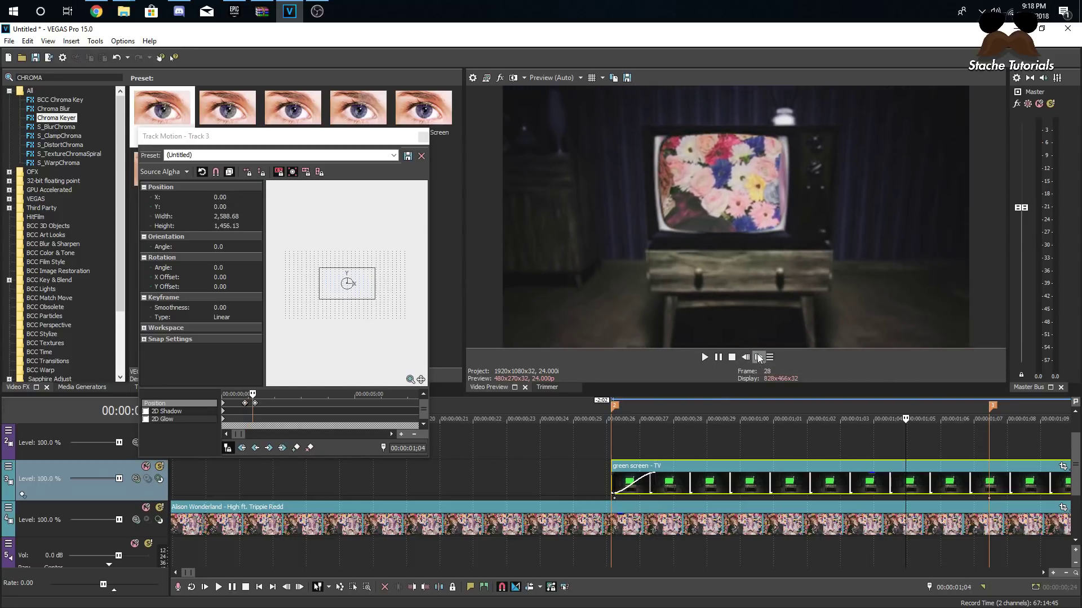
{"action": "left_click_drag", "start_coordinate": [531, 443], "coordinate": [990, 433]}
{"action": "key", "text": "space"}
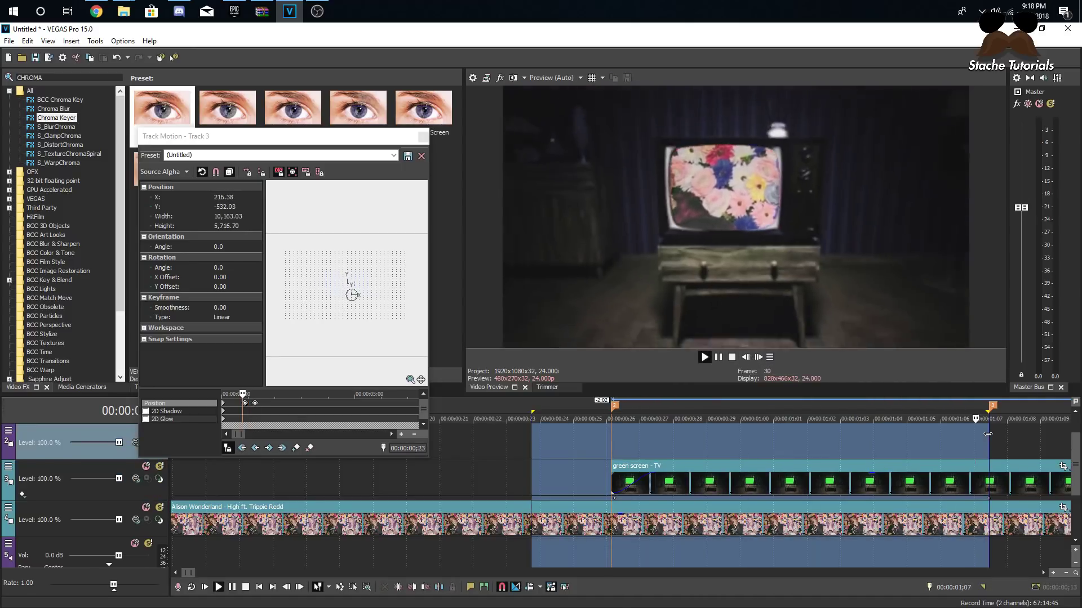
{"action": "key", "text": "space"}
At the second marker, enlarge the TV track to about 3,713 × 2,089 and shift it to about Y -105
{"action": "scroll", "coordinate": [659, 442], "scroll_direction": "down", "scroll_amount": 5}
{"action": "left_click", "coordinate": [590, 446]}
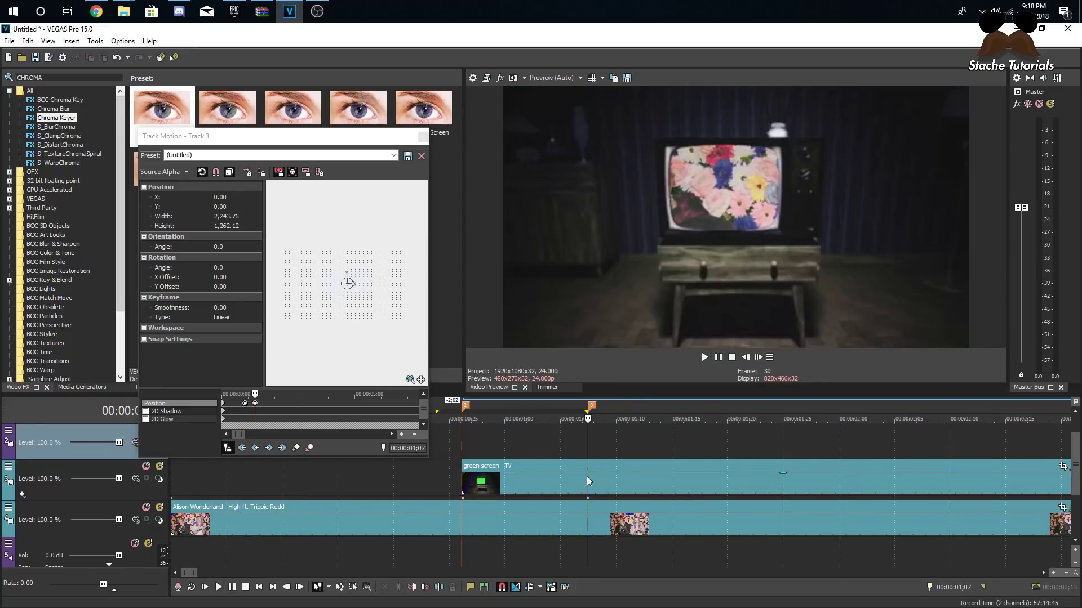
{"action": "scroll", "coordinate": [590, 468], "scroll_direction": "up", "scroll_amount": 5}
{"action": "mouse_move", "coordinate": [322, 298]}
{"action": "left_mouse_down"}
{"action": "mouse_move", "coordinate": [303, 315]}
{"action": "mouse_move", "coordinate": [313, 300]}
{"action": "left_mouse_up"}
{"action": "scroll", "coordinate": [535, 431], "scroll_direction": "down", "scroll_amount": 3}
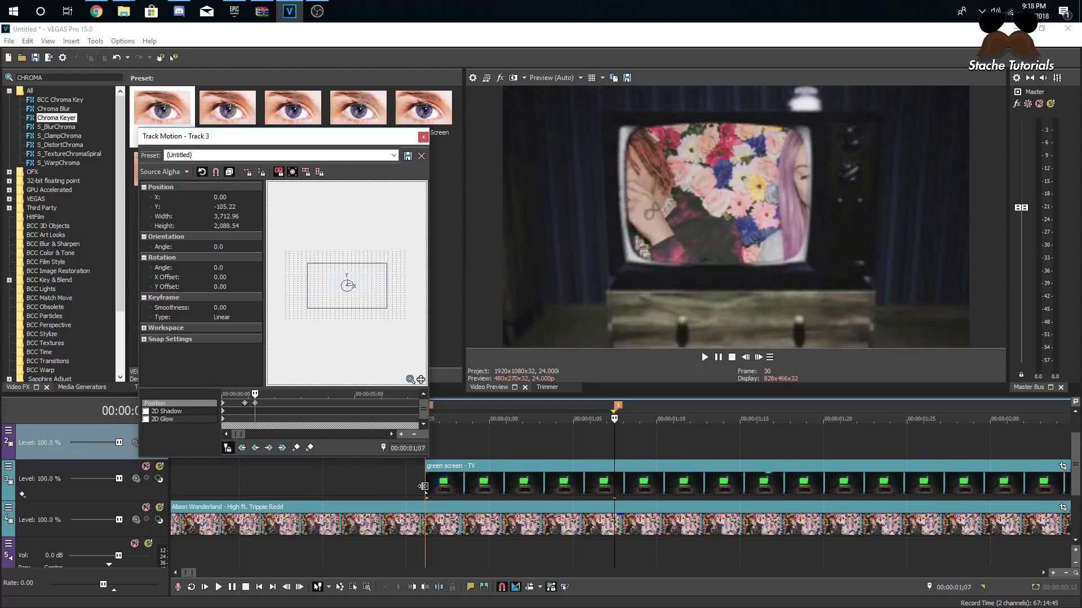
Check the opening frames of the green screen TV clip and extend its fade-in
{"action": "left_click", "coordinate": [424, 487]}
{"action": "left_click", "coordinate": [758, 357]}
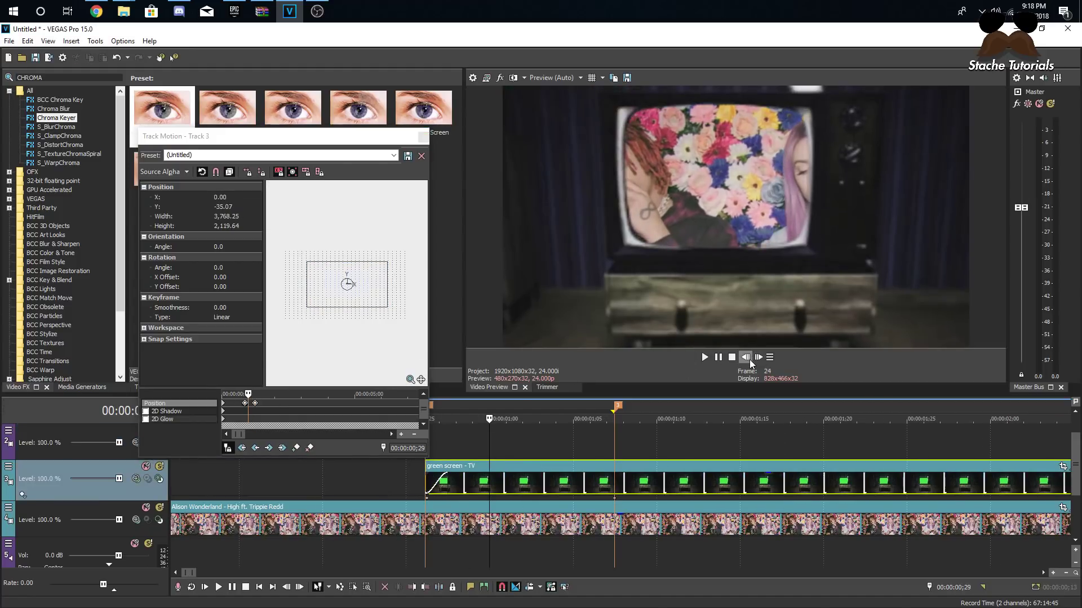
{"action": "left_click", "coordinate": [750, 359]}
{"action": "left_click", "coordinate": [749, 359]}
{"action": "left_click", "coordinate": [749, 359]}
{"action": "left_click", "coordinate": [749, 359]}
{"action": "left_click_drag", "start_coordinate": [446, 486], "coordinate": [482, 486]}
Step frame by frame from the clip's start toward the second marker to examine the fade-in and zoom-out
{"action": "left_click", "coordinate": [417, 491]}
{"action": "left_click", "coordinate": [758, 358]}
{"action": "left_click", "coordinate": [758, 358]}
{"action": "left_click", "coordinate": [758, 358]}
{"action": "left_click", "coordinate": [759, 357]}
{"action": "left_click", "coordinate": [759, 357]}
{"action": "left_click", "coordinate": [758, 357]}
{"action": "left_click", "coordinate": [758, 357]}
{"action": "left_click", "coordinate": [759, 358]}
{"action": "left_click", "coordinate": [758, 357]}
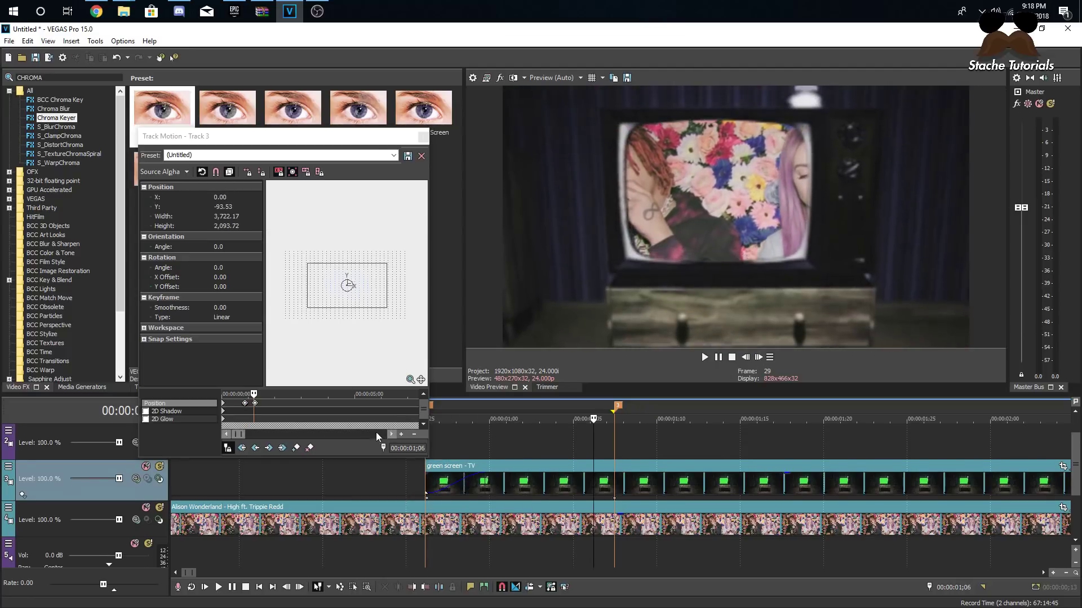
Move the enlarged position keyframe slightly past its neighboring keyframe in the Track Motion timeline
{"action": "left_click", "coordinate": [759, 357]}
{"action": "left_click", "coordinate": [245, 412]}
{"action": "scroll", "coordinate": [371, 329], "scroll_direction": "down", "scroll_amount": 2}
{"action": "left_click", "coordinate": [758, 358]}
{"action": "scroll", "coordinate": [335, 417], "scroll_direction": "up", "scroll_amount": 4}
{"action": "left_click_drag", "start_coordinate": [302, 405], "coordinate": [315, 405]}
Step through the zoom-out frames and delete the redundant position keyframe near the first marker
{"action": "left_click", "coordinate": [758, 357]}
{"action": "left_click", "coordinate": [758, 358]}
{"action": "left_click", "coordinate": [758, 357]}
{"action": "left_click", "coordinate": [758, 357]}
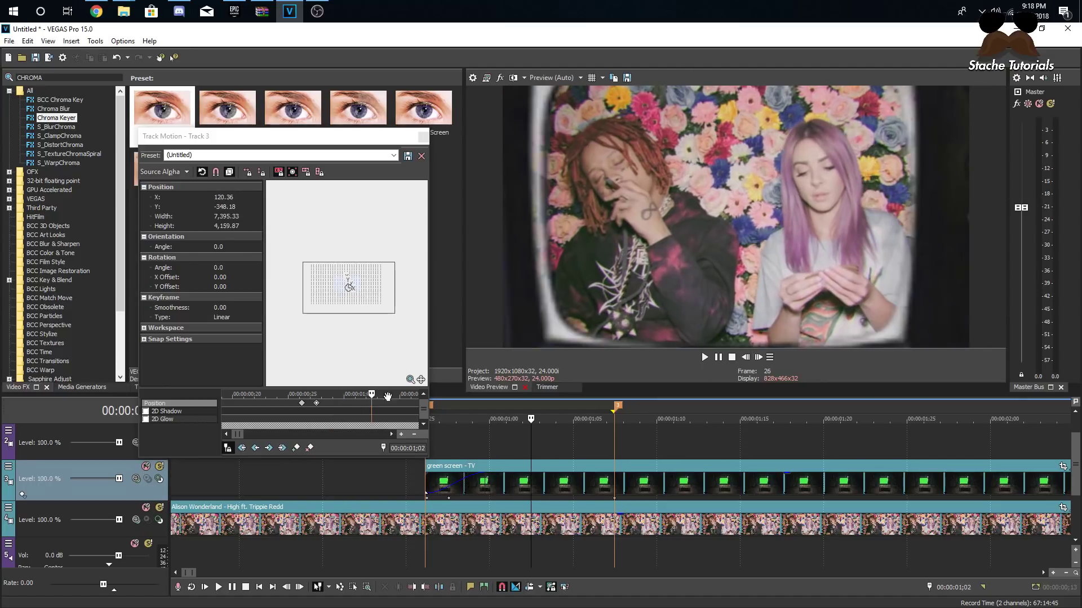
{"action": "right_click", "coordinate": [301, 404]}
{"action": "left_click", "coordinate": [316, 456]}
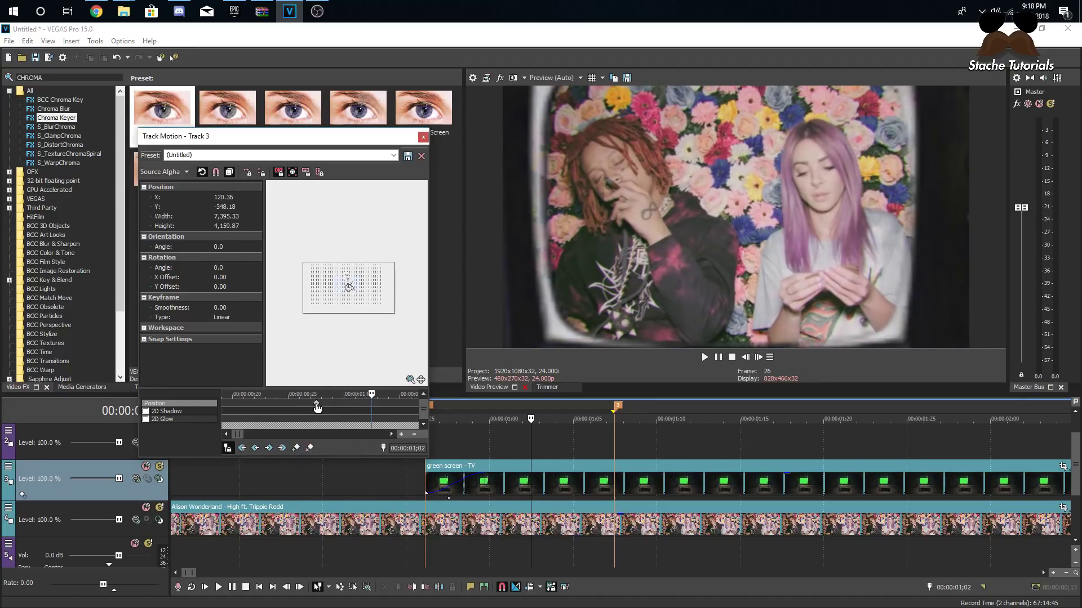
Align the remaining enlarged position keyframe with the start of the green screen TV clip at the first marker
{"action": "left_click", "coordinate": [421, 488]}
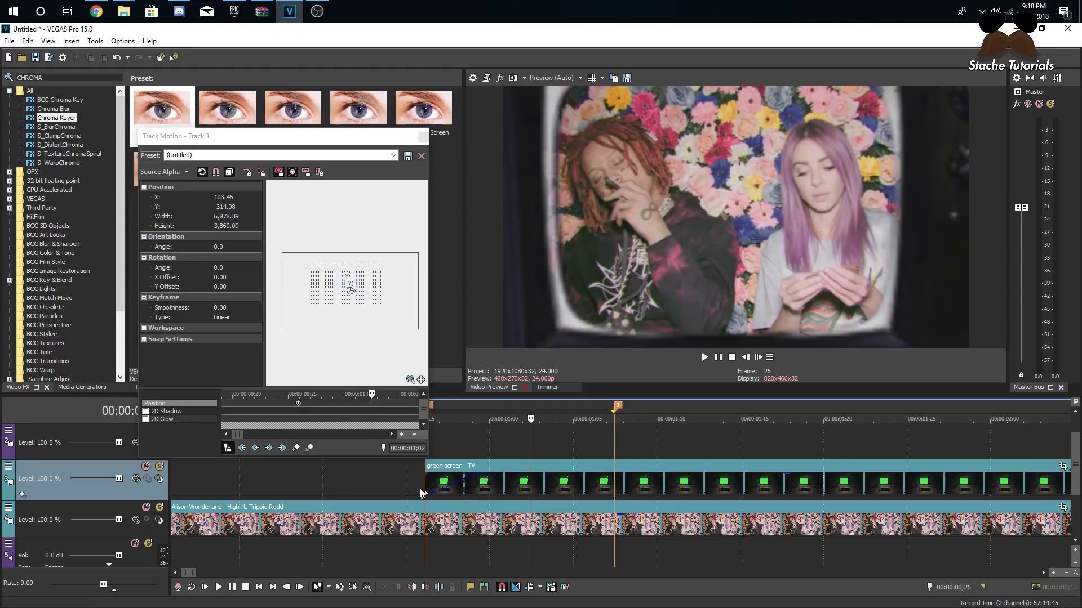
{"action": "left_click", "coordinate": [425, 484]}
{"action": "scroll", "coordinate": [469, 491], "scroll_direction": "up", "scroll_amount": 5}
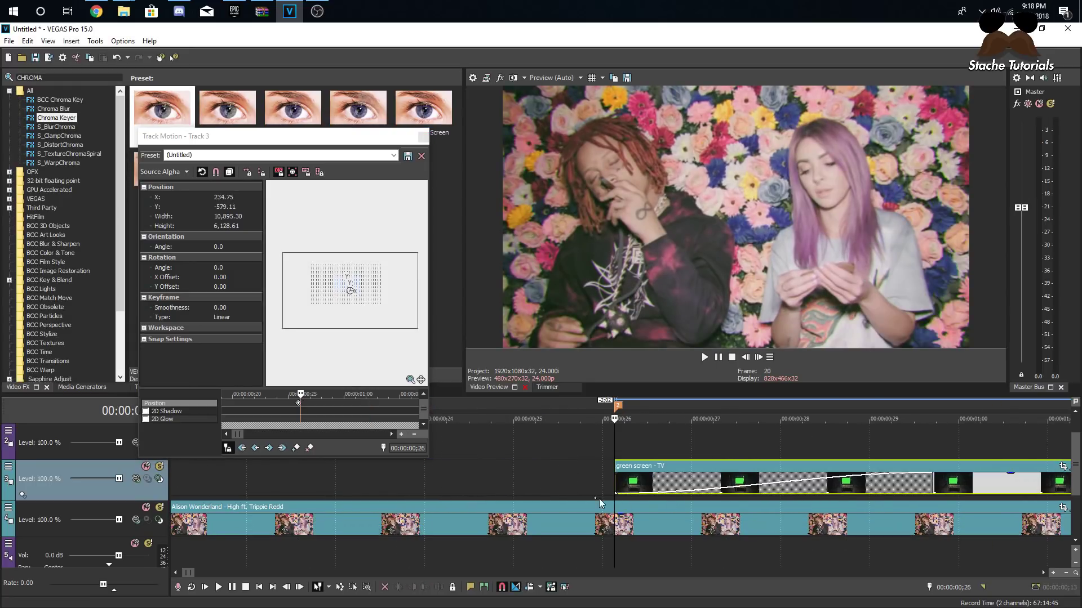
{"action": "left_click_drag", "start_coordinate": [596, 499], "coordinate": [616, 500]}
{"action": "scroll", "coordinate": [635, 463], "scroll_direction": "down", "scroll_amount": 5}
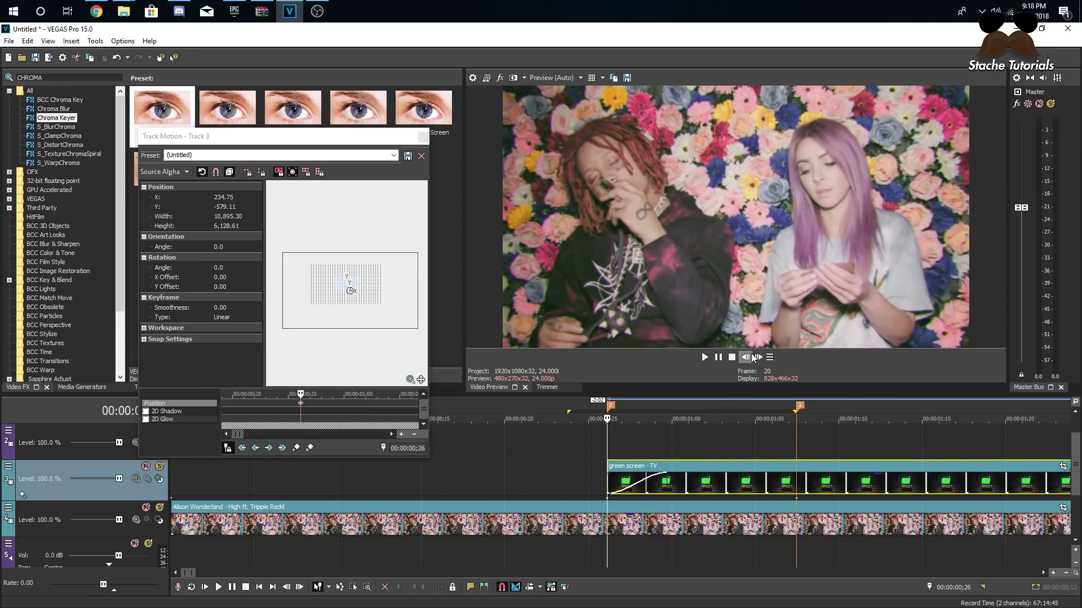
Step forward from the first marker past the second to examine the corrected zoom-out frame by frame
{"action": "left_click", "coordinate": [759, 358]}
{"action": "left_click", "coordinate": [760, 359]}
{"action": "left_click", "coordinate": [760, 358]}
{"action": "left_click", "coordinate": [760, 358]}
{"action": "left_click", "coordinate": [759, 359]}
{"action": "left_click", "coordinate": [760, 358]}
{"action": "left_click", "coordinate": [759, 359]}
{"action": "left_click", "coordinate": [759, 359]}
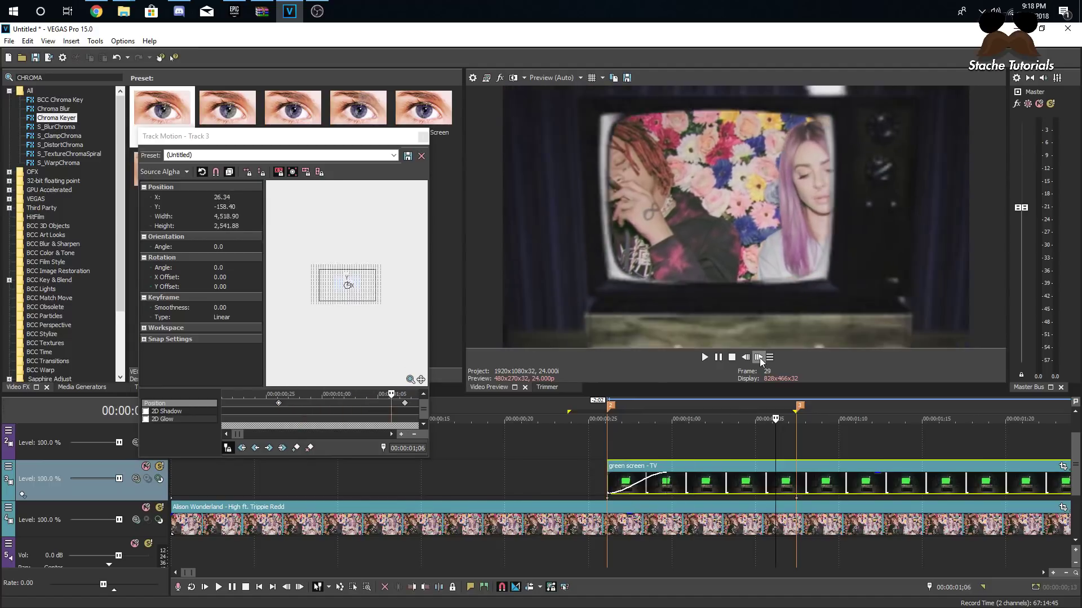
{"action": "left_click", "coordinate": [759, 357]}
{"action": "left_click", "coordinate": [760, 358]}
{"action": "left_click", "coordinate": [760, 357]}
{"action": "left_click", "coordinate": [759, 357]}
At the second marker, shrink the TV track to about 2,438 × 1,372 and reposition it to about X -45, Y -60
{"action": "scroll", "coordinate": [570, 459], "scroll_direction": "down", "scroll_amount": 2}
{"action": "left_click", "coordinate": [571, 458]}
{"action": "mouse_move", "coordinate": [325, 298]}
{"action": "left_mouse_down"}
{"action": "mouse_move", "coordinate": [317, 303]}
{"action": "mouse_move", "coordinate": [339, 289]}
{"action": "left_mouse_up"}
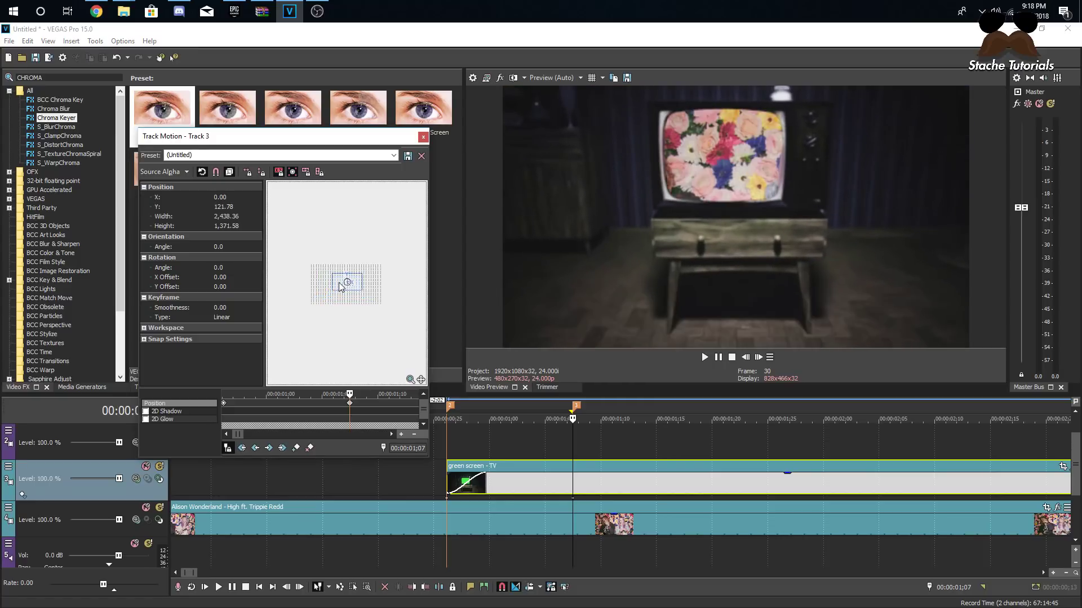
Return to the first marker and step through the frames past the second marker to check the adjusted animation
{"action": "left_click", "coordinate": [449, 481]}
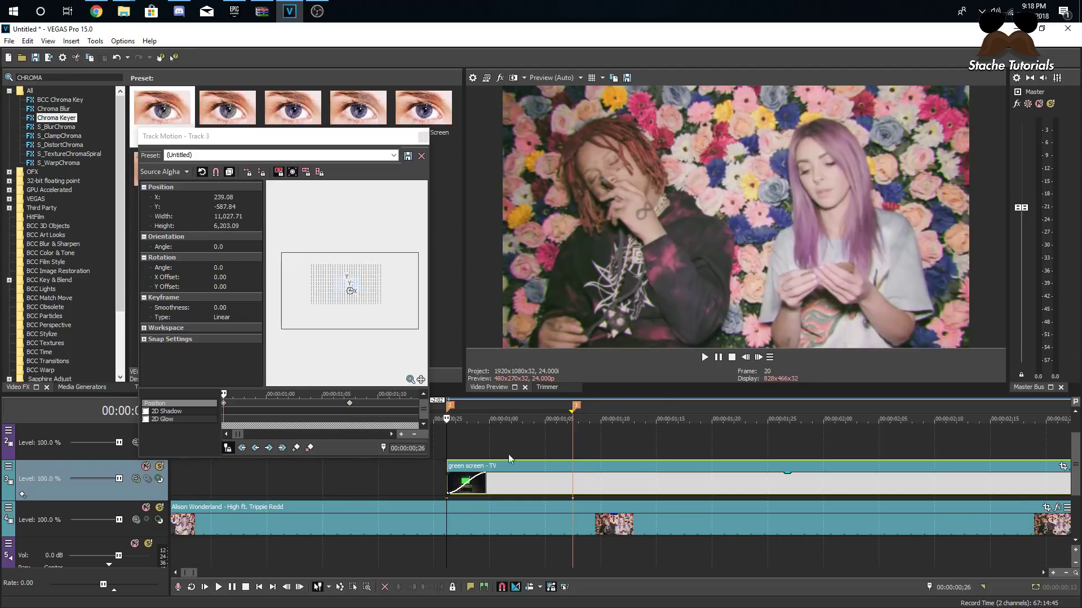
{"action": "left_click", "coordinate": [761, 358]}
{"action": "left_click", "coordinate": [761, 357]}
{"action": "left_click", "coordinate": [760, 357]}
{"action": "left_click", "coordinate": [761, 357]}
{"action": "left_click", "coordinate": [760, 357]}
{"action": "left_click", "coordinate": [761, 357]}
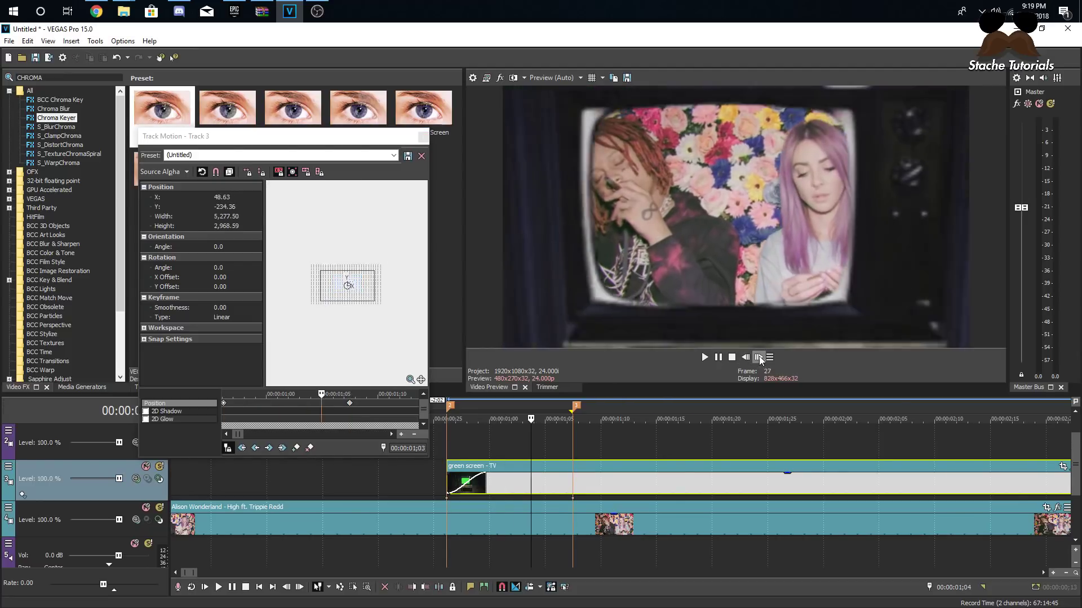
{"action": "left_click", "coordinate": [761, 358]}
{"action": "left_click", "coordinate": [760, 357]}
{"action": "left_click", "coordinate": [761, 357]}
{"action": "left_click", "coordinate": [761, 357]}
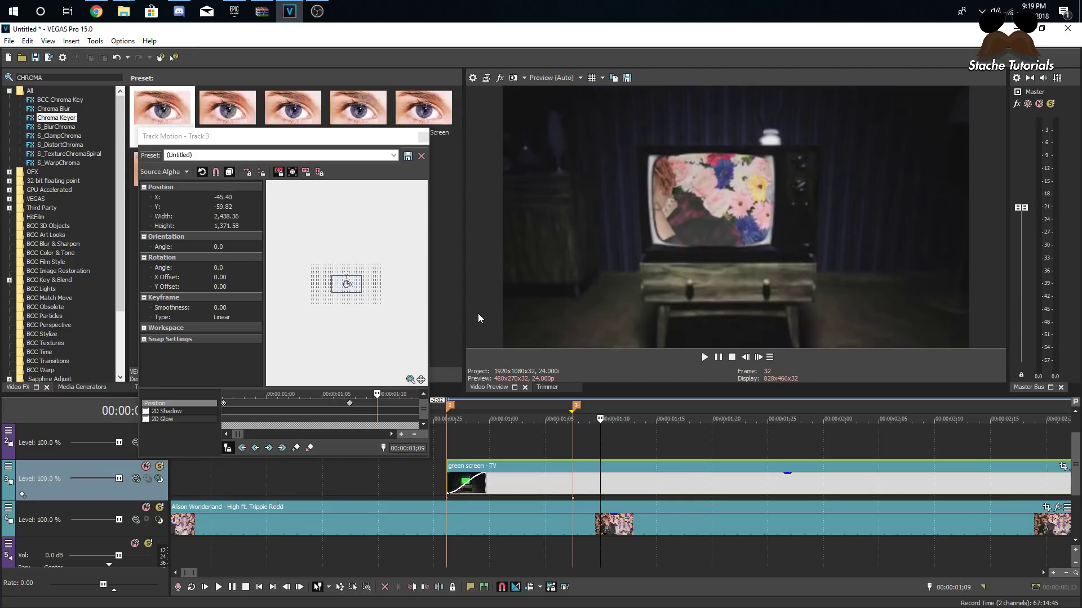
Close the TV track's motion settings and step frame by frame from the first marker past the second to review the zoom-out
{"action": "left_click", "coordinate": [422, 137]}
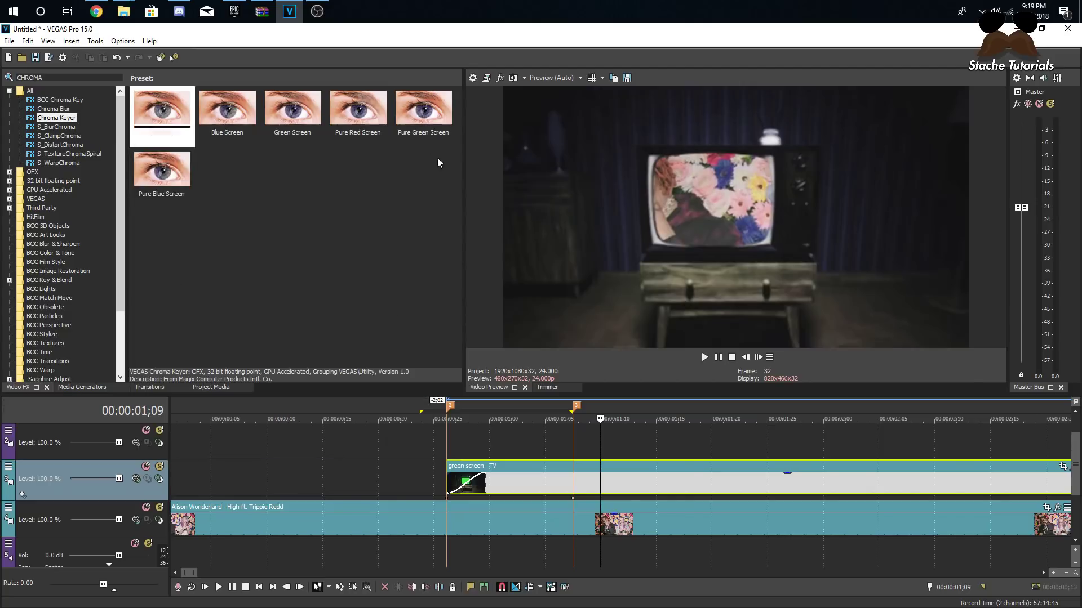
{"action": "left_click", "coordinate": [437, 451]}
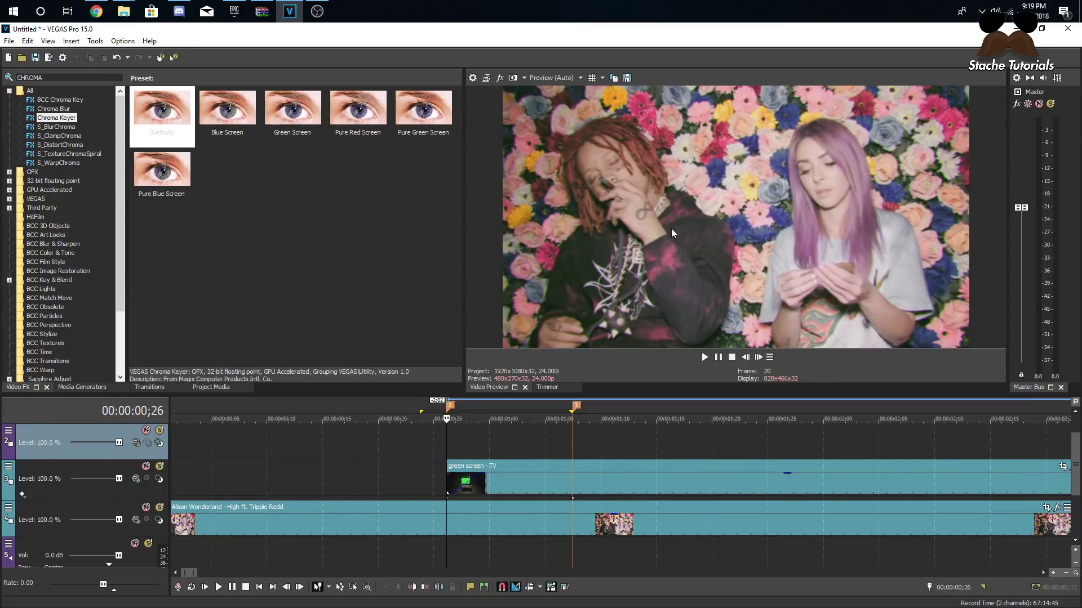
{"action": "left_click", "coordinate": [757, 357]}
{"action": "left_click", "coordinate": [757, 357]}
{"action": "left_click", "coordinate": [757, 358]}
{"action": "left_click", "coordinate": [757, 357]}
{"action": "left_click", "coordinate": [758, 357]}
{"action": "left_click", "coordinate": [758, 358]}
{"action": "left_click", "coordinate": [757, 357]}
{"action": "left_click", "coordinate": [757, 357]}
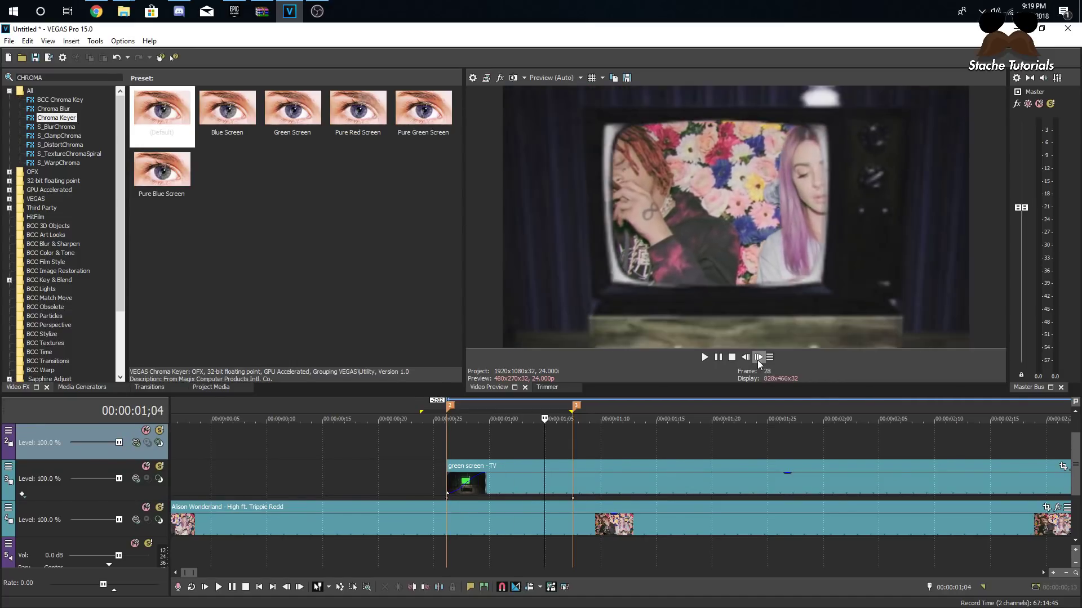
{"action": "left_click", "coordinate": [759, 357]}
{"action": "left_click", "coordinate": [758, 357]}
{"action": "left_click", "coordinate": [763, 360]}
{"action": "left_click", "coordinate": [763, 360]}
{"action": "left_click", "coordinate": [763, 361]}
Open Track Motion for the music video track and add a position keyframe at the first marker
{"action": "scroll", "coordinate": [613, 447], "scroll_direction": "down", "scroll_amount": 2}
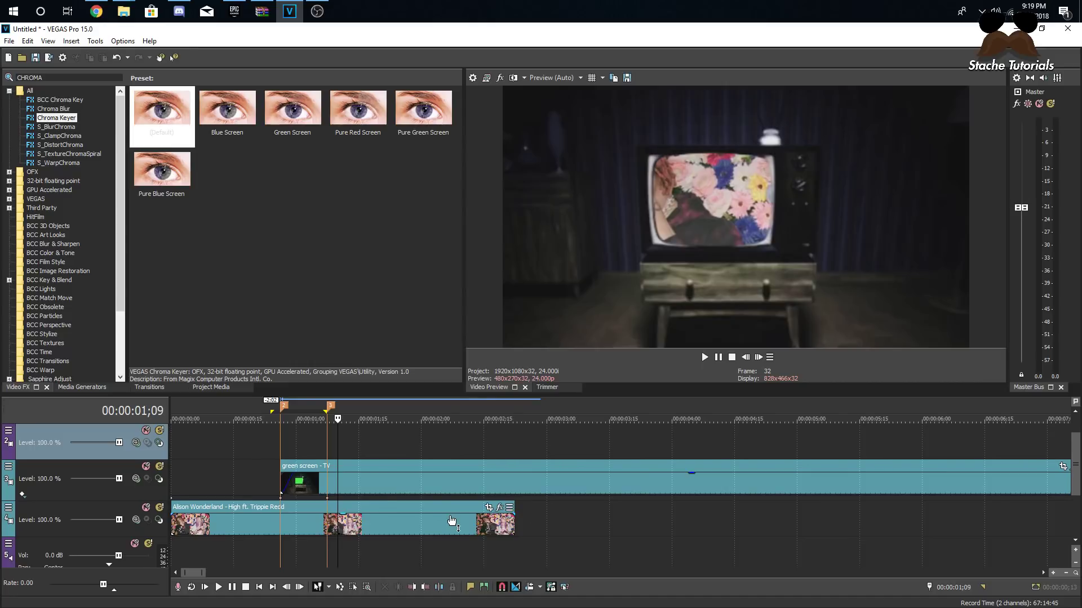
{"action": "left_click", "coordinate": [231, 530]}
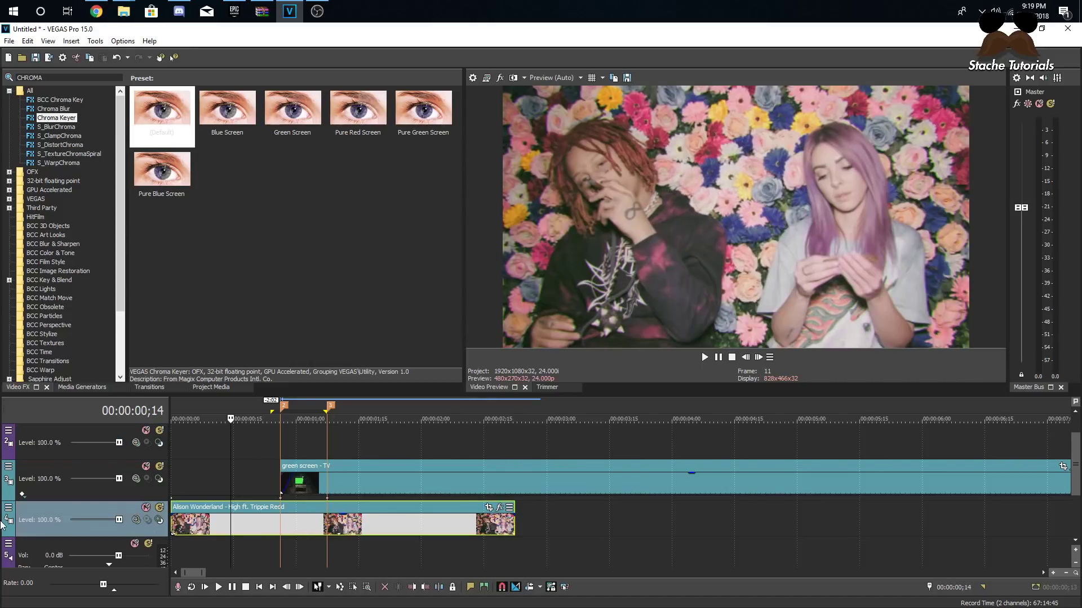
{"action": "left_click", "coordinate": [11, 509]}
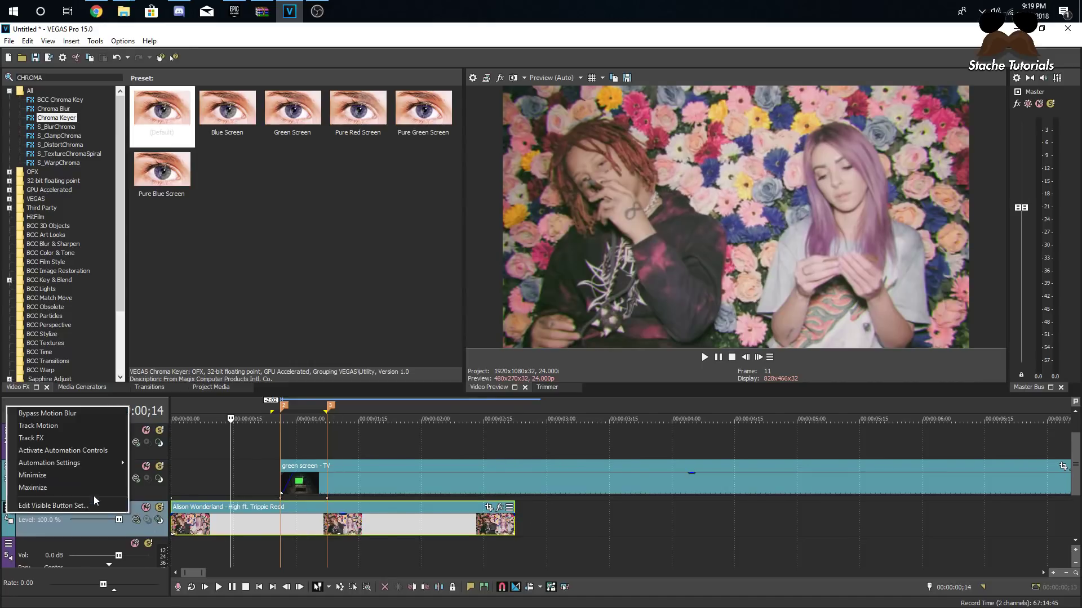
{"action": "left_click", "coordinate": [63, 427]}
{"action": "left_click", "coordinate": [279, 547]}
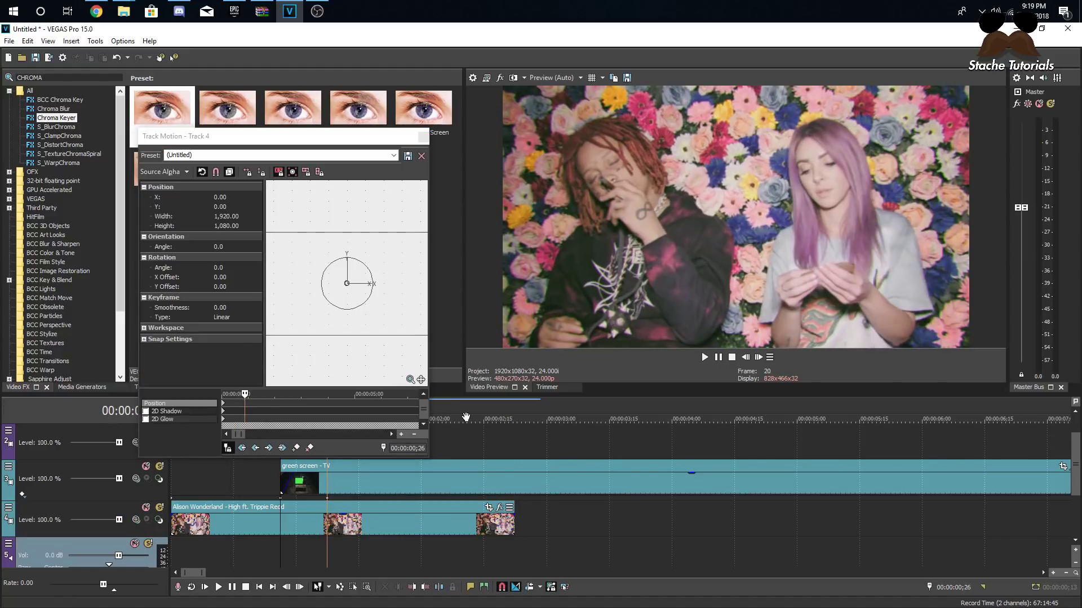
{"action": "scroll", "coordinate": [482, 485], "scroll_direction": "up", "scroll_amount": 3}
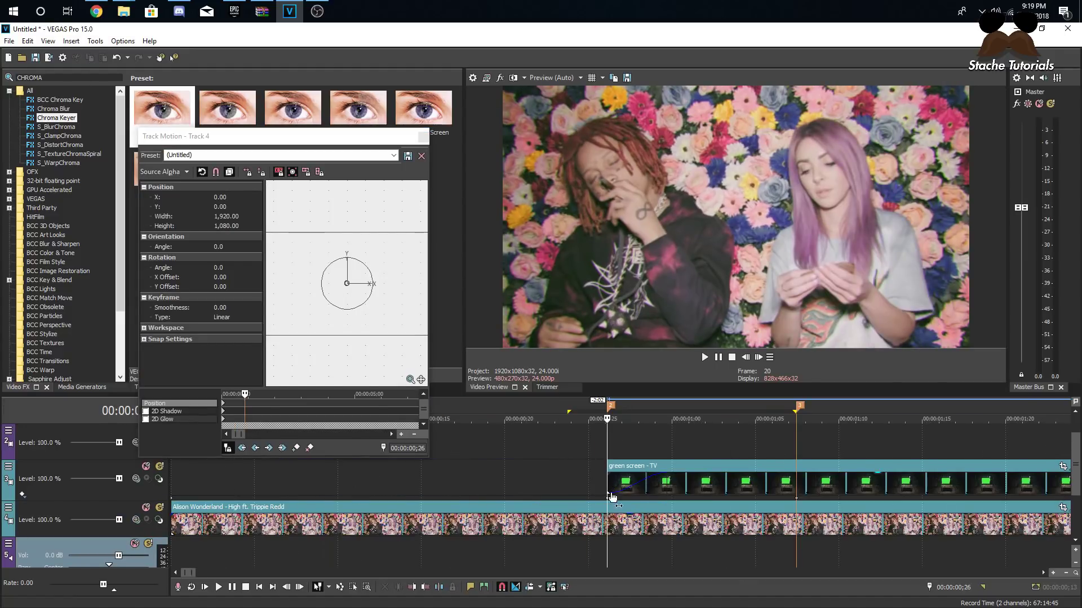
{"action": "left_click", "coordinate": [296, 448]}
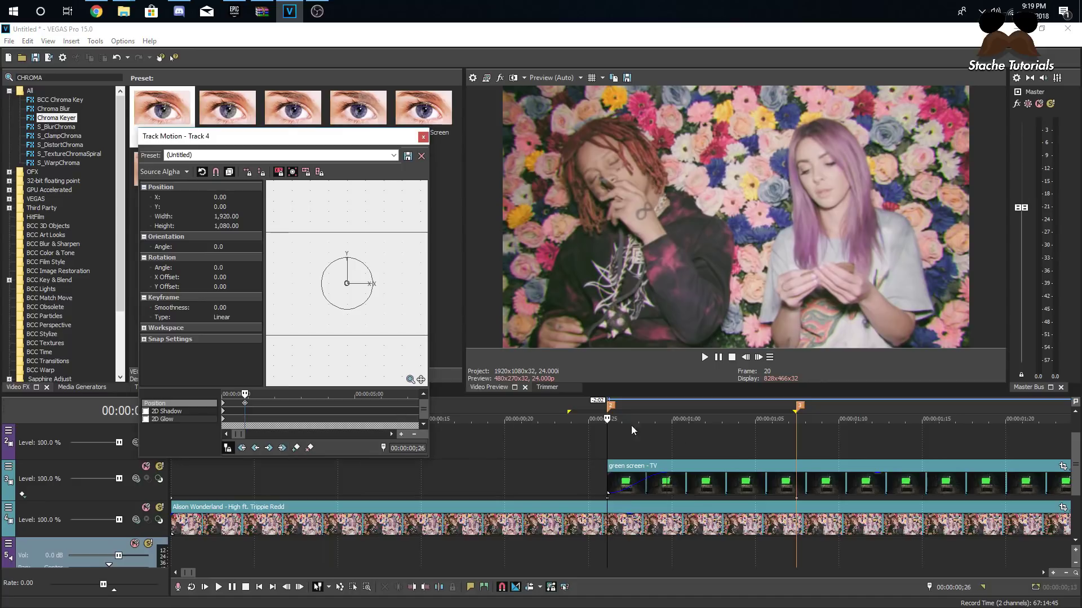
At the second marker, shrink the music video track to about 643 × 362 and place it at about X -72, Y 72 inside the TV screen
{"action": "left_click", "coordinate": [761, 357]}
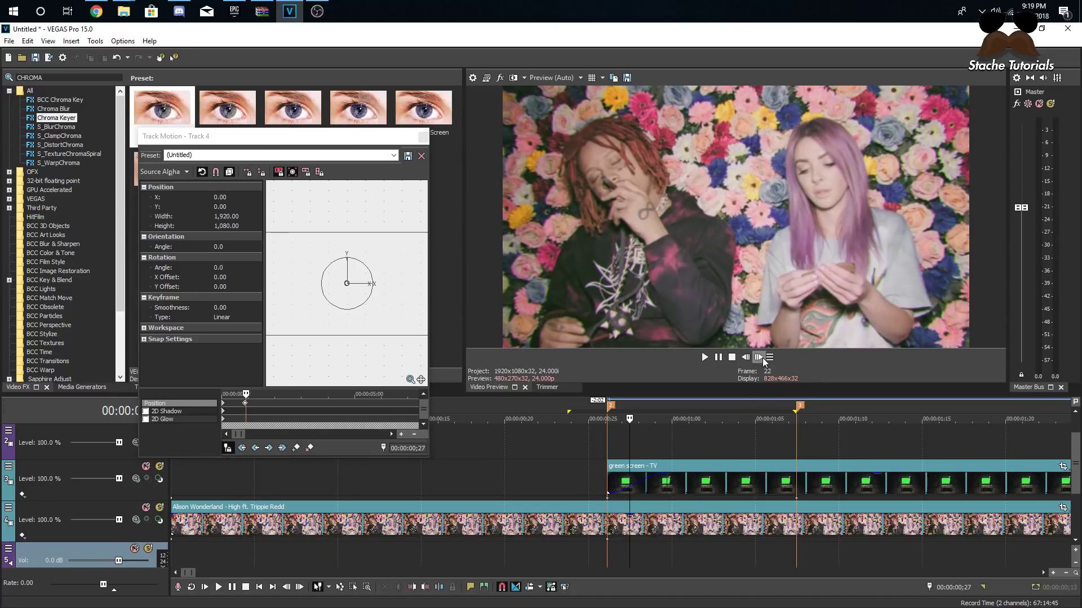
{"action": "left_click", "coordinate": [796, 451]}
{"action": "scroll", "coordinate": [286, 354], "scroll_direction": "down", "scroll_amount": 2}
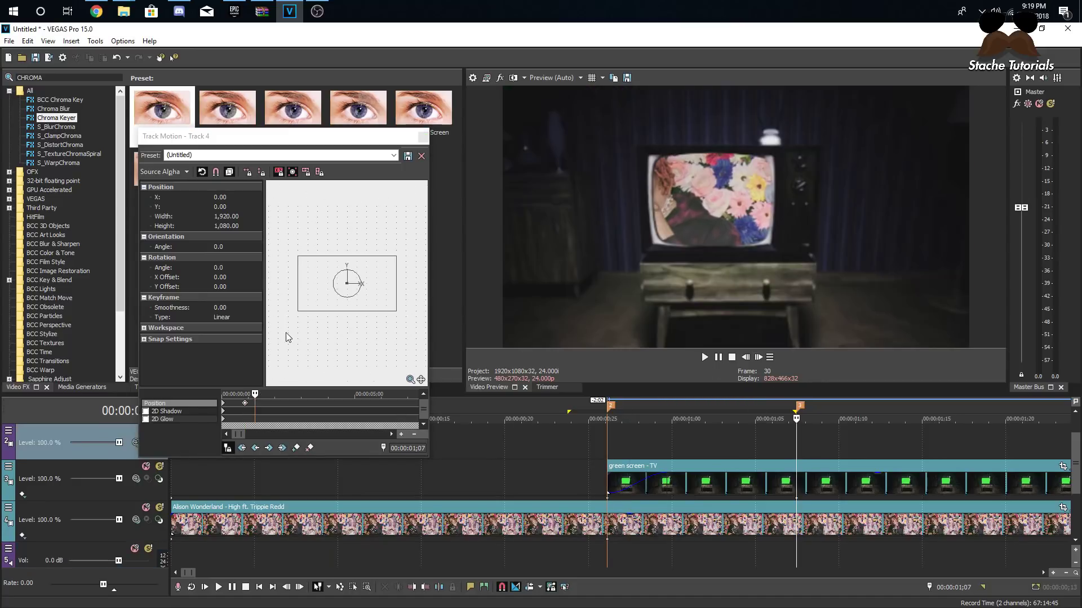
{"action": "left_click", "coordinate": [293, 313]}
{"action": "left_click_drag", "start_coordinate": [293, 312], "coordinate": [338, 289]}
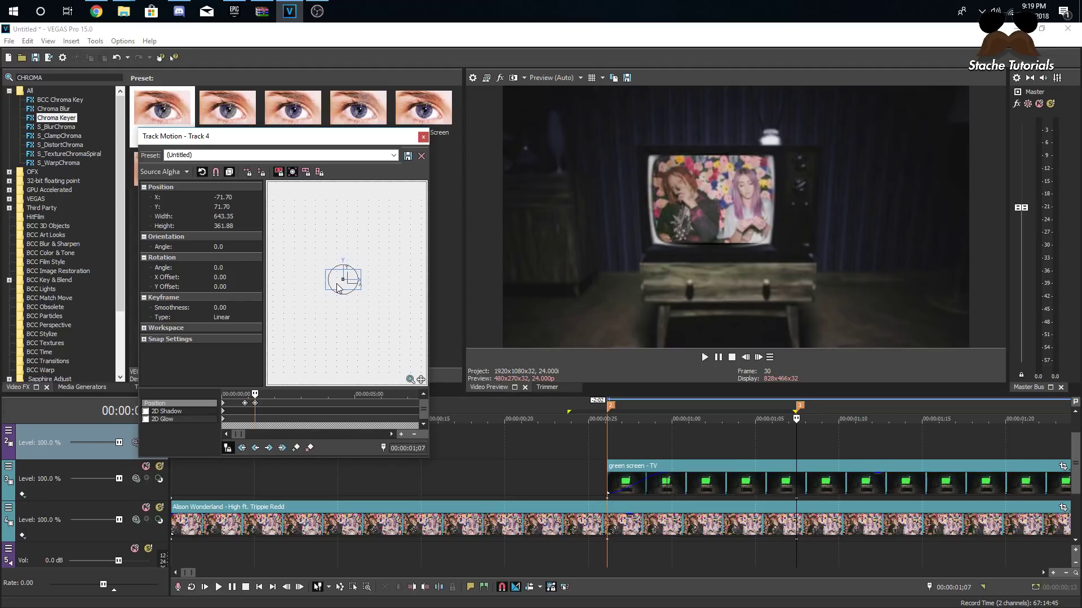
{"action": "scroll", "coordinate": [322, 292], "scroll_direction": "up", "scroll_amount": 2}
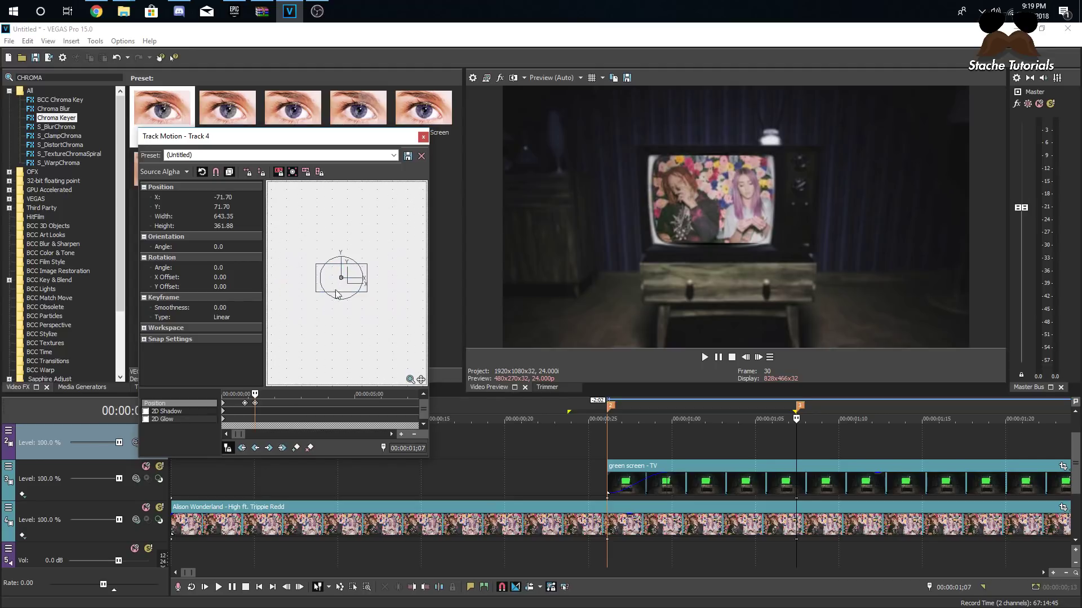
Examine the frames between the two markers for gaps between the shrinking music video and the TV screen
{"action": "left_click", "coordinate": [568, 529]}
{"action": "left_click", "coordinate": [676, 485]}
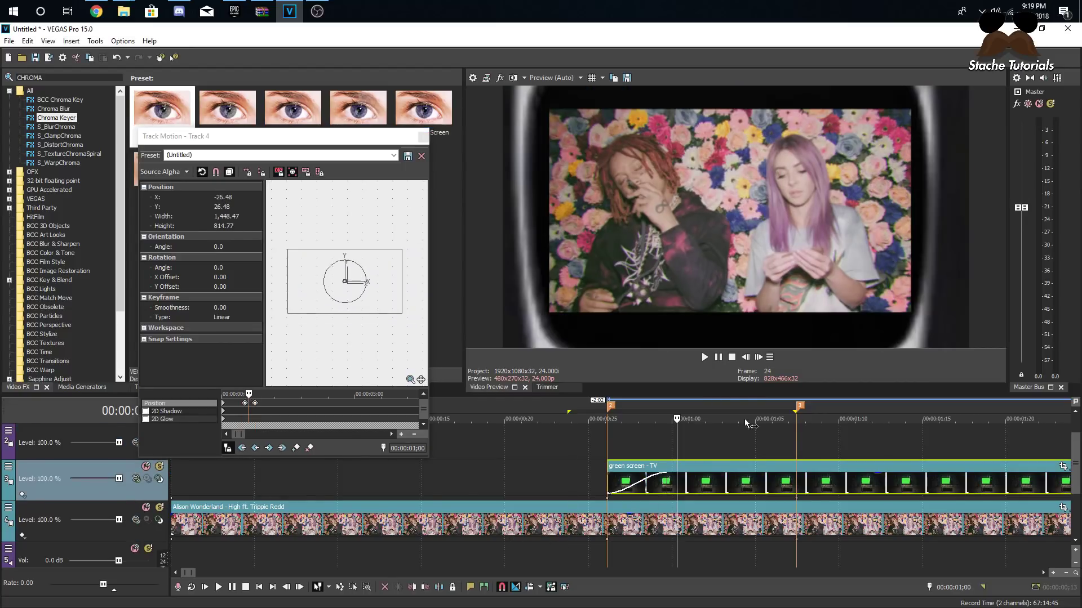
{"action": "left_click", "coordinate": [764, 488]}
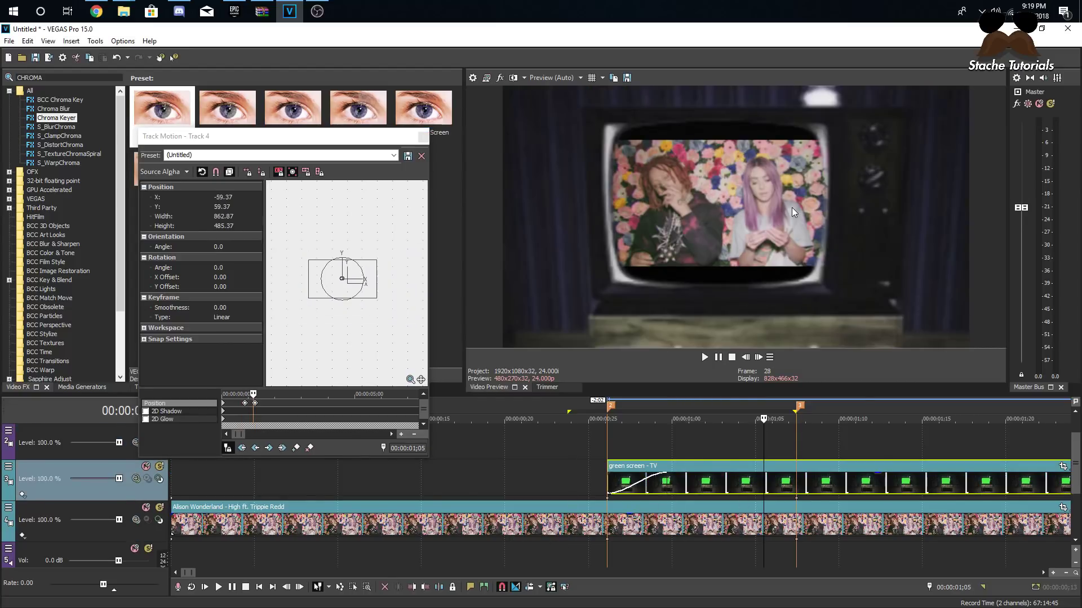
{"action": "left_click", "coordinate": [758, 357]}
{"action": "left_click", "coordinate": [759, 357]}
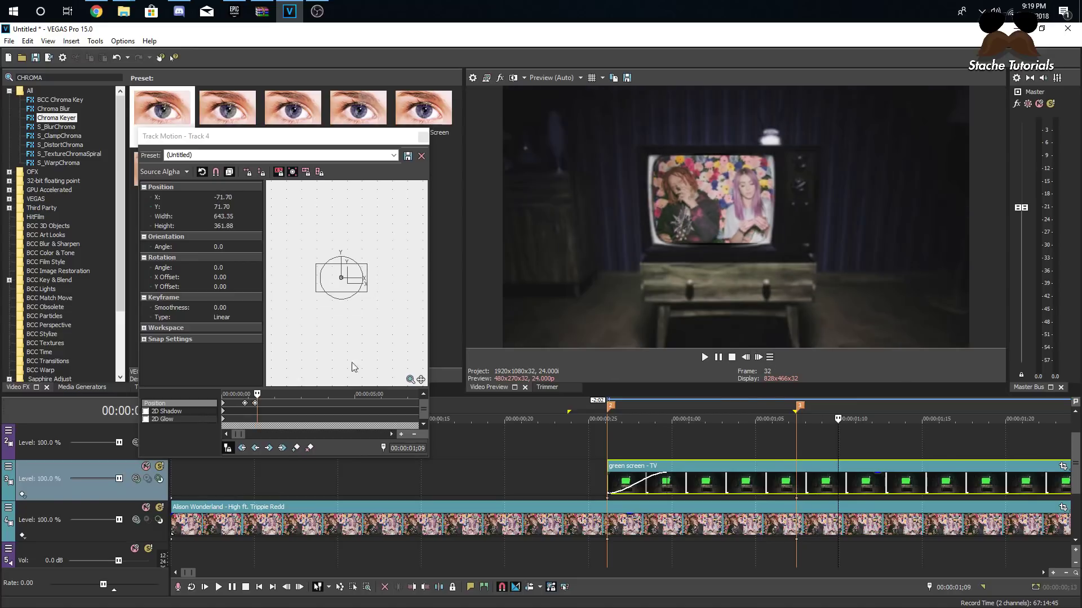
{"action": "left_click", "coordinate": [744, 357]}
{"action": "left_click", "coordinate": [744, 358]}
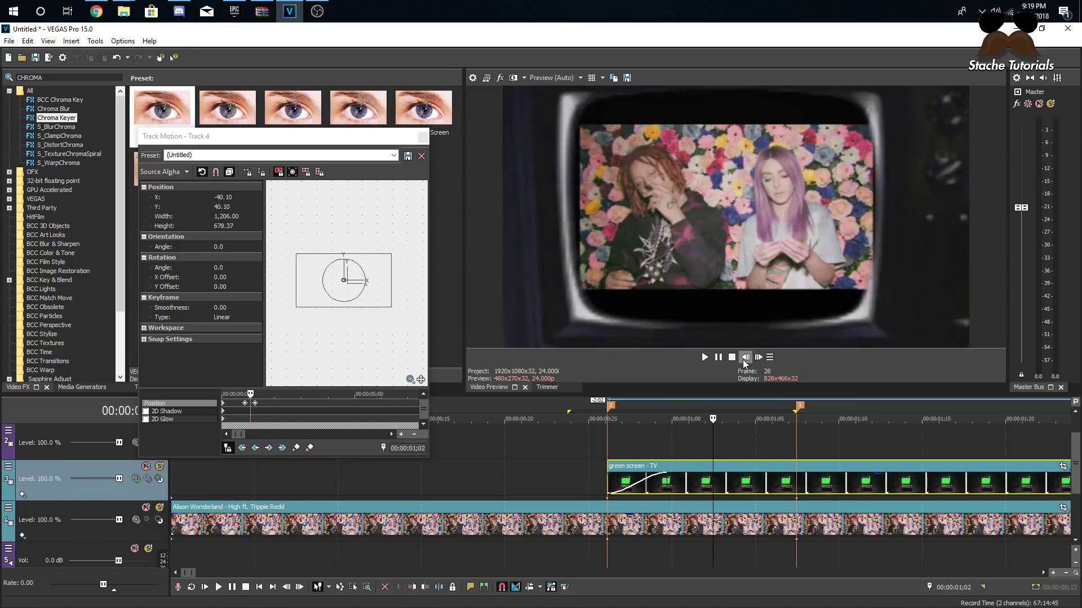
{"action": "left_click", "coordinate": [743, 357]}
{"action": "left_click", "coordinate": [744, 357]}
{"action": "left_click", "coordinate": [744, 357]}
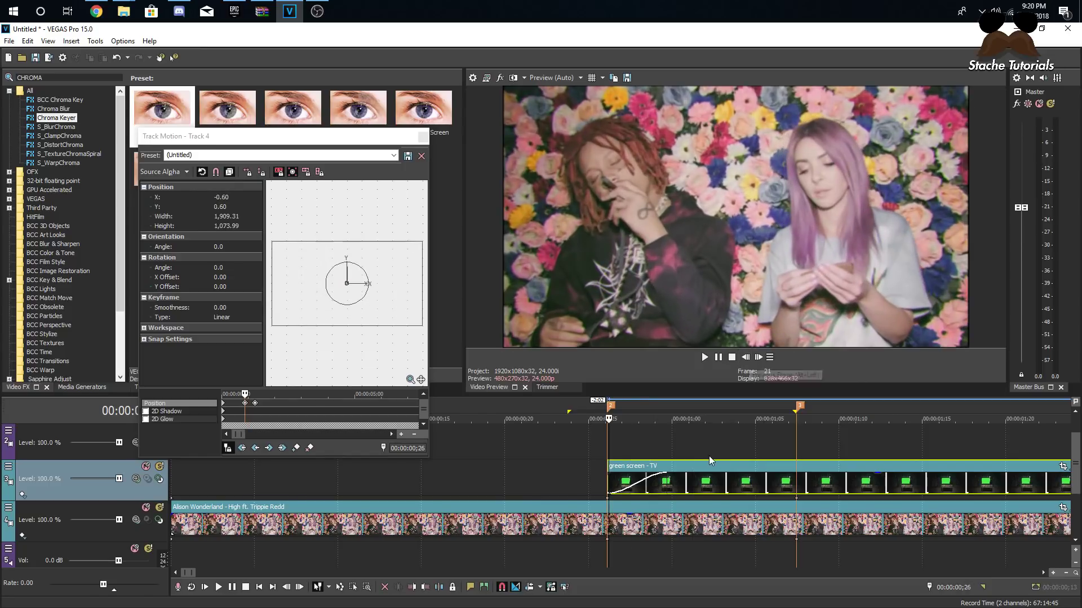
Enlarge the music video track to about 1,902 × 1,070 on the frame after the first marker and about 2,024 × 1,138 on the following frame
{"action": "left_click", "coordinate": [759, 357]}
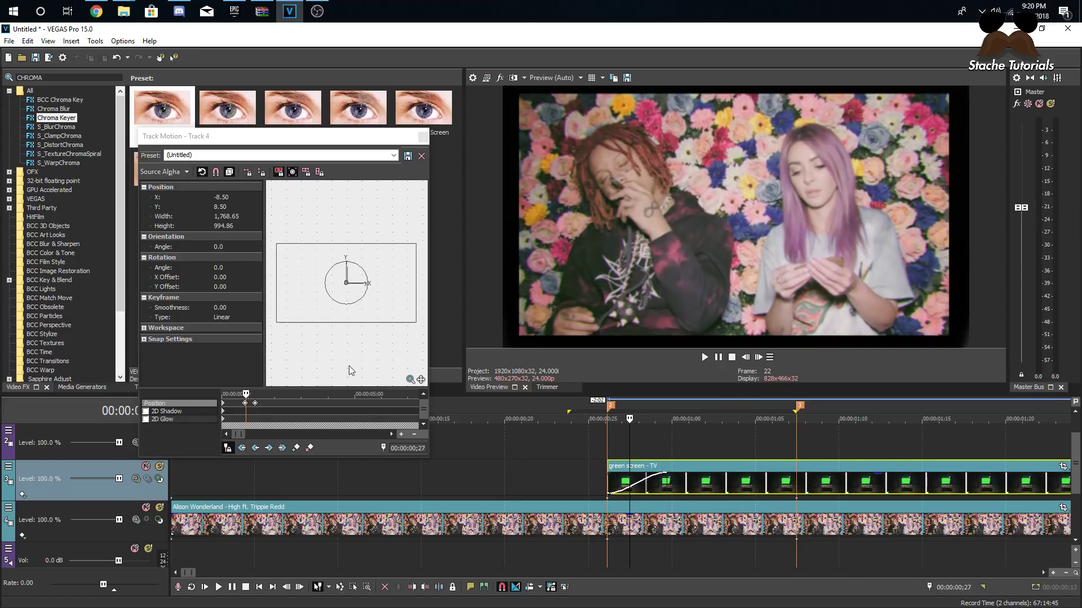
{"action": "left_click_drag", "start_coordinate": [276, 321], "coordinate": [271, 325]}
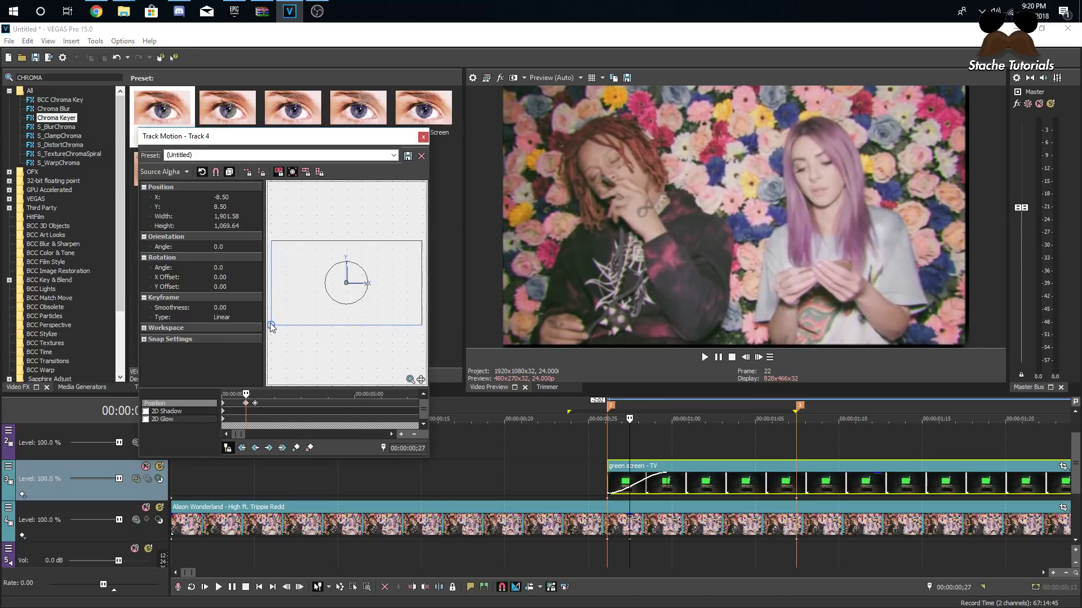
{"action": "left_click", "coordinate": [759, 357]}
{"action": "left_click_drag", "start_coordinate": [277, 320], "coordinate": [269, 326]}
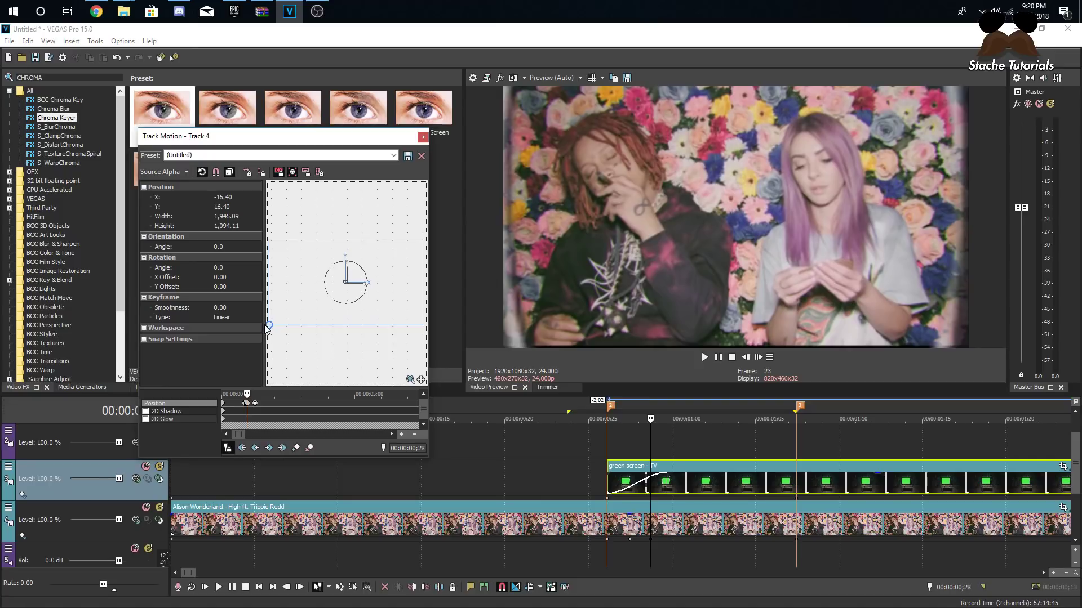
{"action": "left_click_drag", "start_coordinate": [268, 327], "coordinate": [267, 328]}
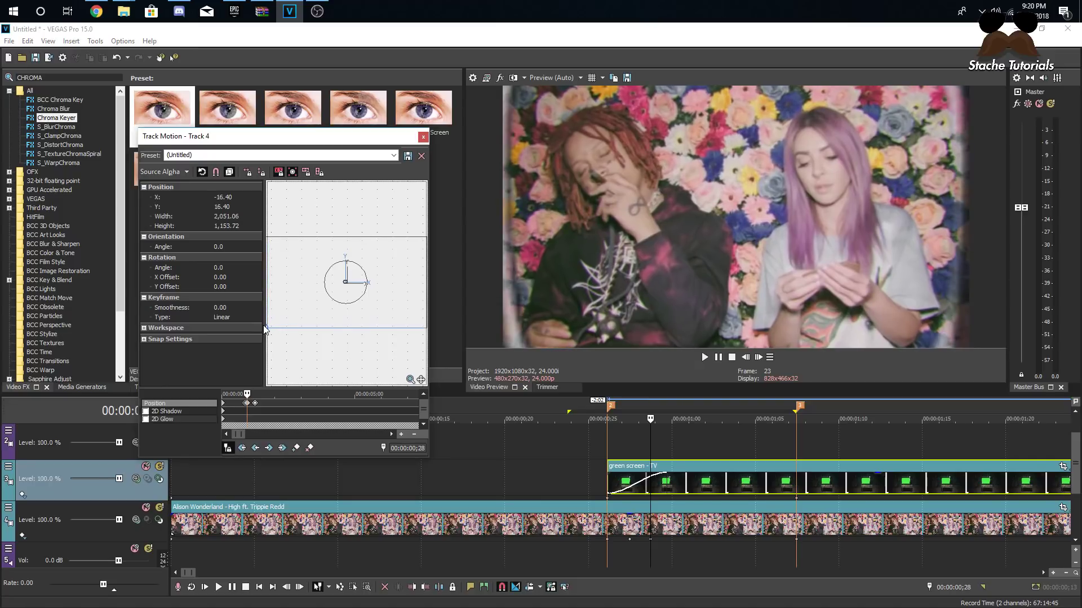
Step back and forth through the first frames after the first marker to compare the music video's size between them
{"action": "left_click", "coordinate": [755, 360]}
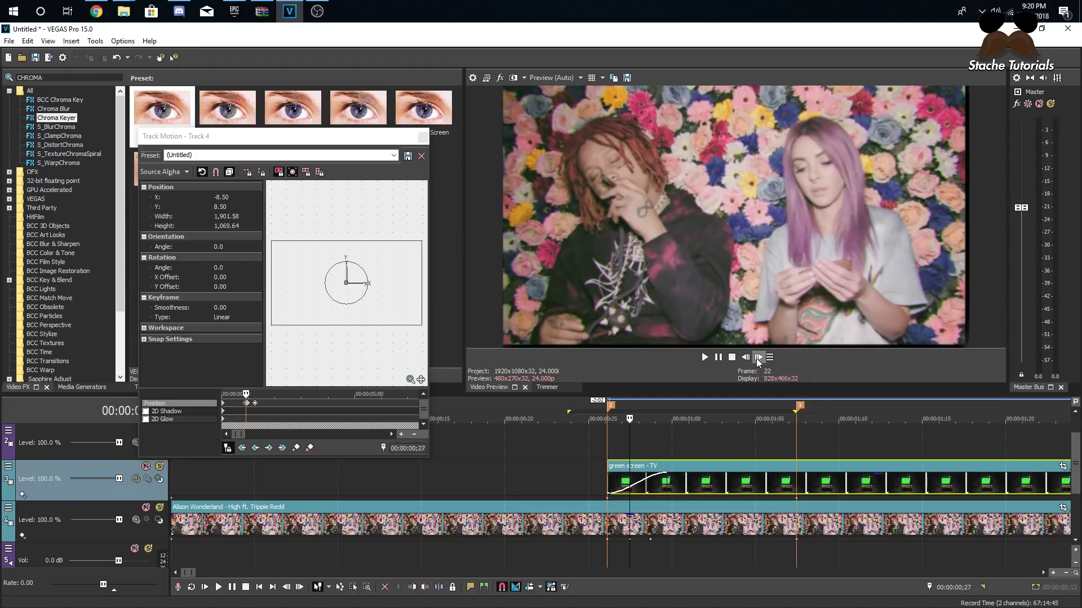
{"action": "left_click", "coordinate": [758, 359]}
{"action": "left_click", "coordinate": [749, 359]}
{"action": "left_click", "coordinate": [759, 359]}
{"action": "left_click", "coordinate": [746, 359]}
{"action": "left_click", "coordinate": [759, 357]}
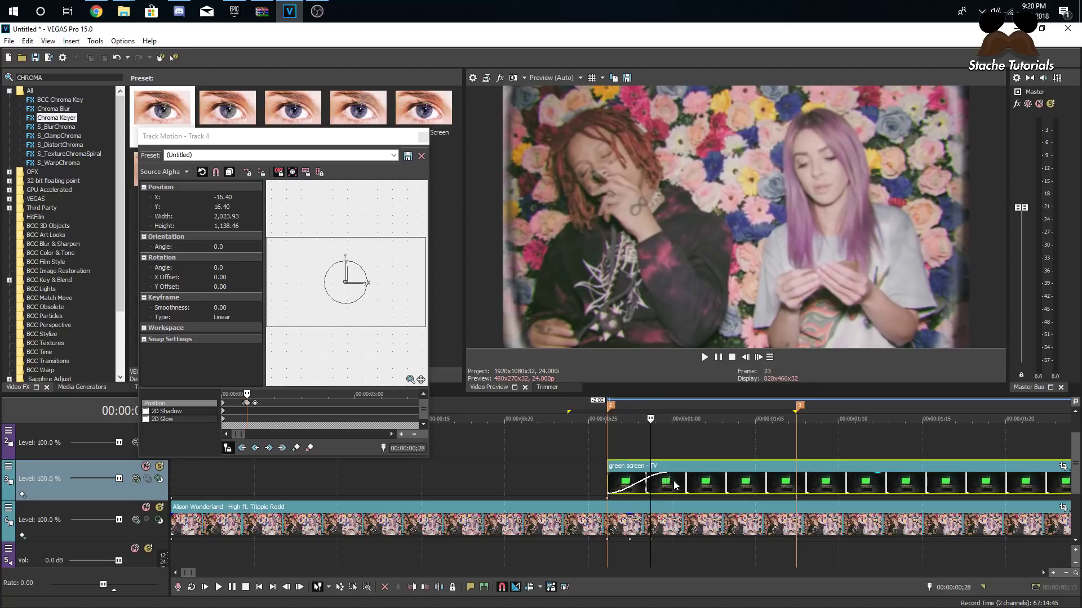
{"action": "left_click", "coordinate": [597, 481]}
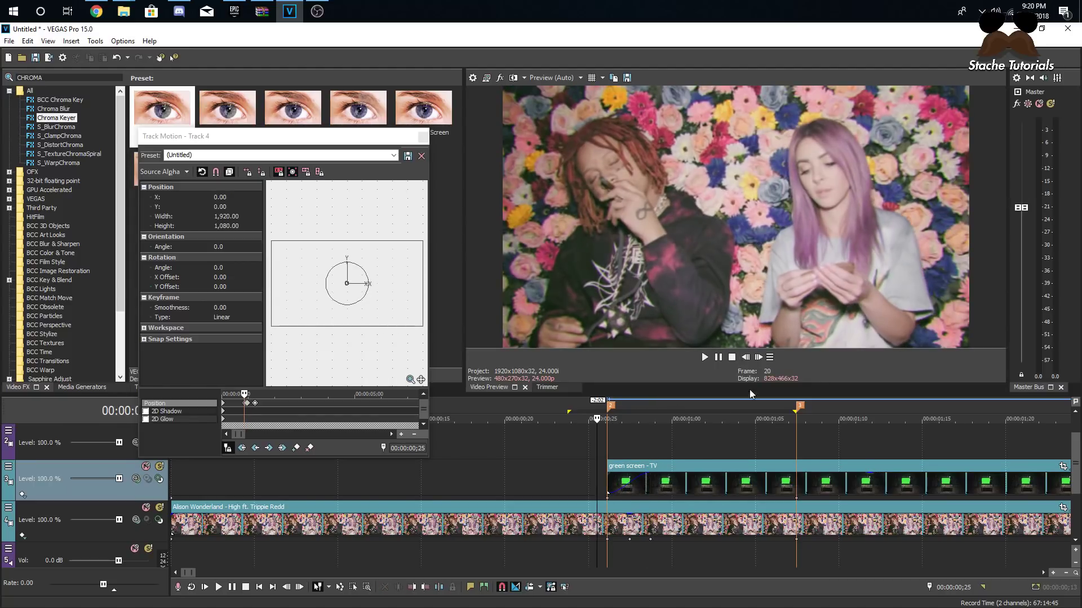
{"action": "left_click", "coordinate": [759, 357]}
{"action": "left_click", "coordinate": [759, 357]}
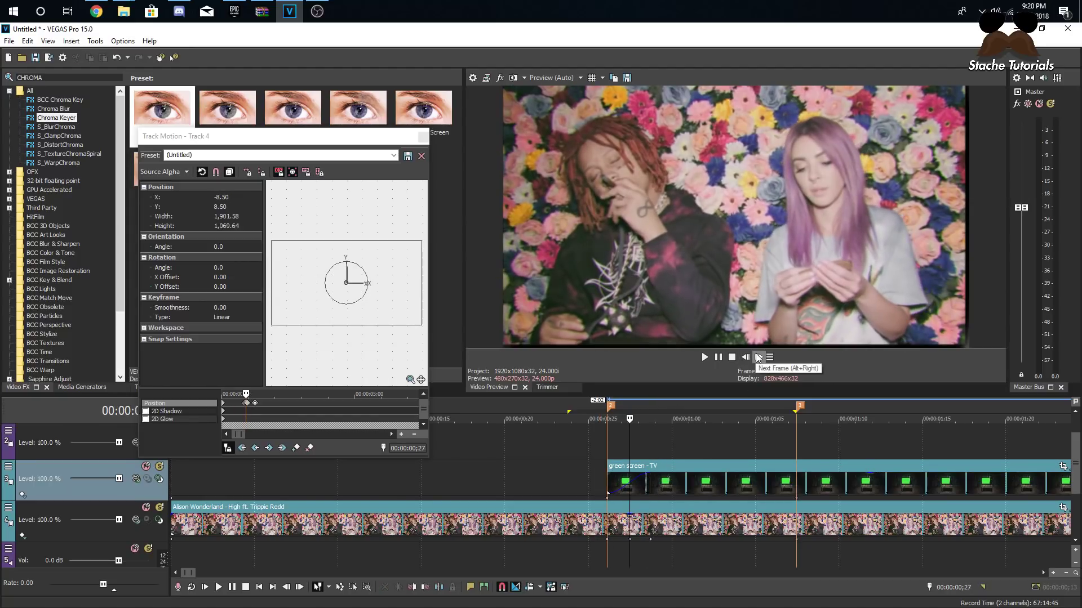
{"action": "left_click", "coordinate": [747, 357]}
{"action": "left_click", "coordinate": [748, 358]}
{"action": "left_click", "coordinate": [760, 359]}
{"action": "left_click", "coordinate": [761, 358]}
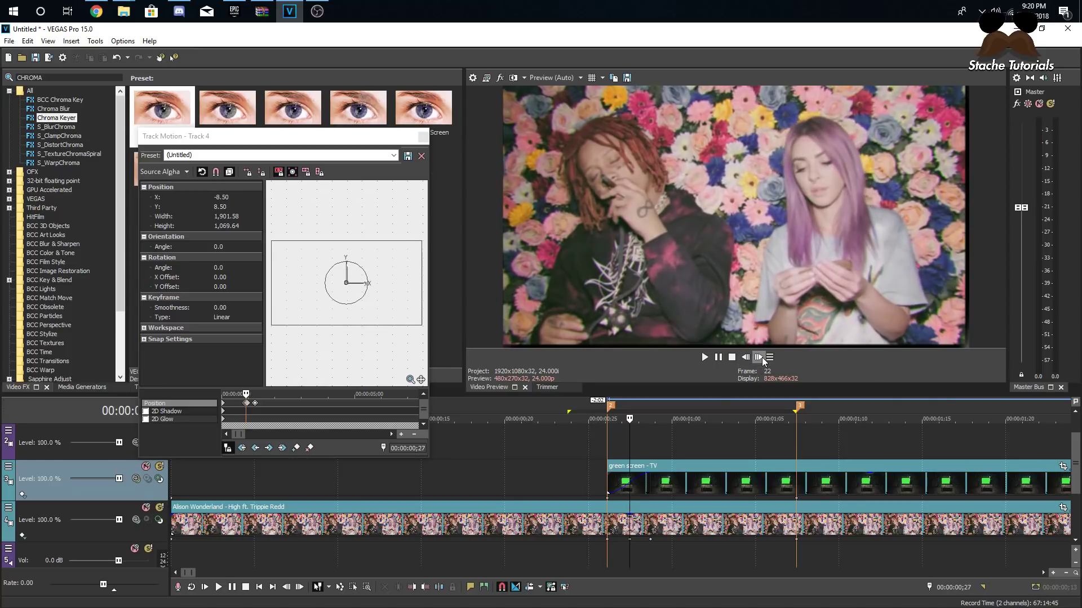
Two frames after the first marker, reduce the music video track to about 1,900 px wide and move it to about Y 7
{"action": "left_click", "coordinate": [760, 358]}
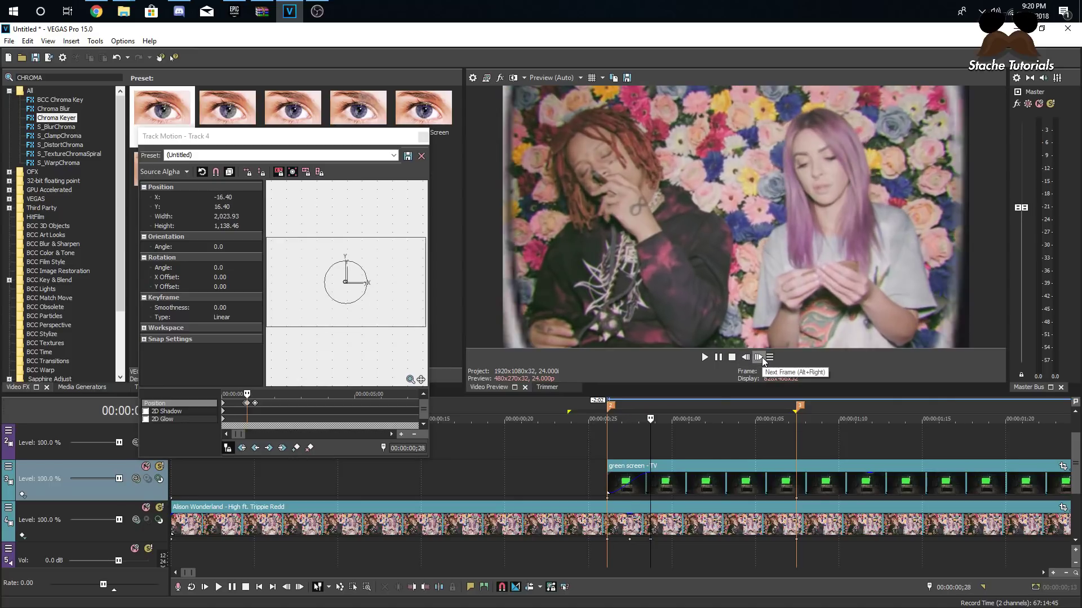
{"action": "scroll", "coordinate": [312, 330], "scroll_direction": "down", "scroll_amount": 2}
{"action": "left_click", "coordinate": [289, 317]}
{"action": "left_click_drag", "start_coordinate": [289, 315], "coordinate": [294, 313]}
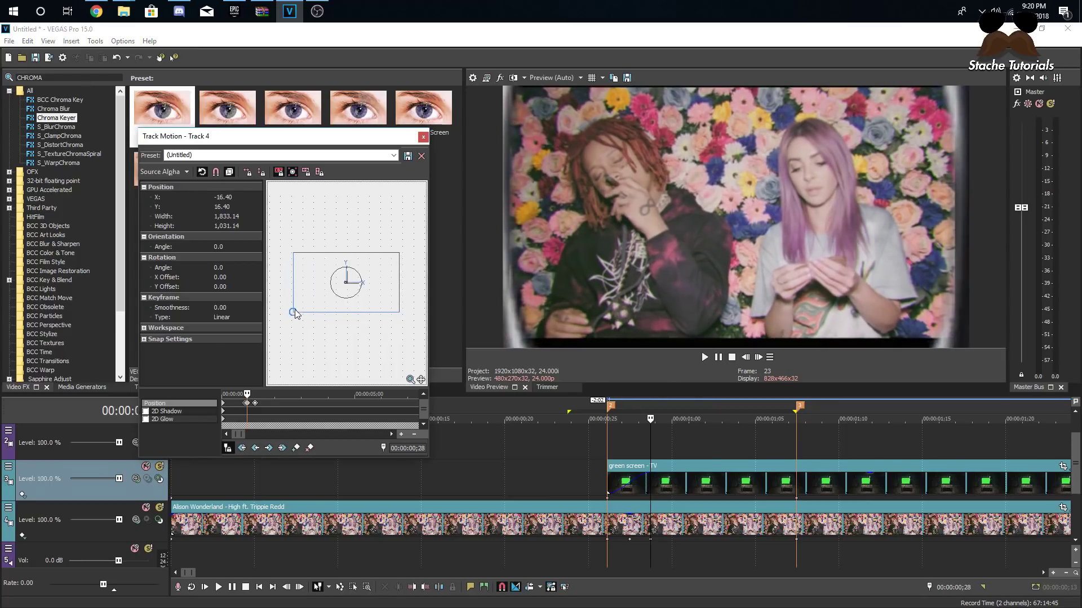
{"action": "key", "text": "Down"}
{"action": "key", "text": "Down"}
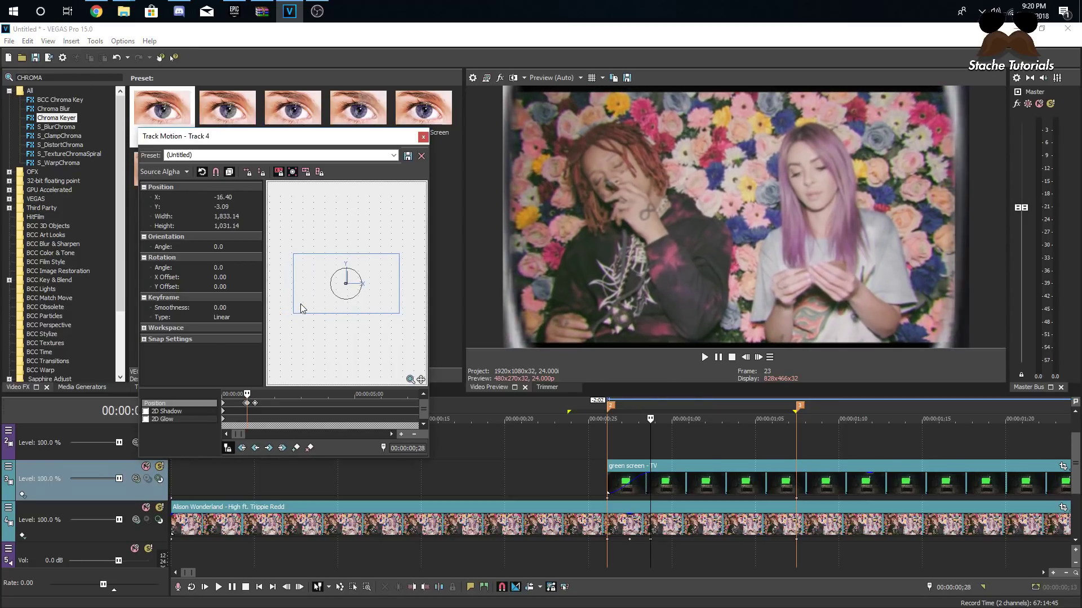
{"action": "key", "text": "Up"}
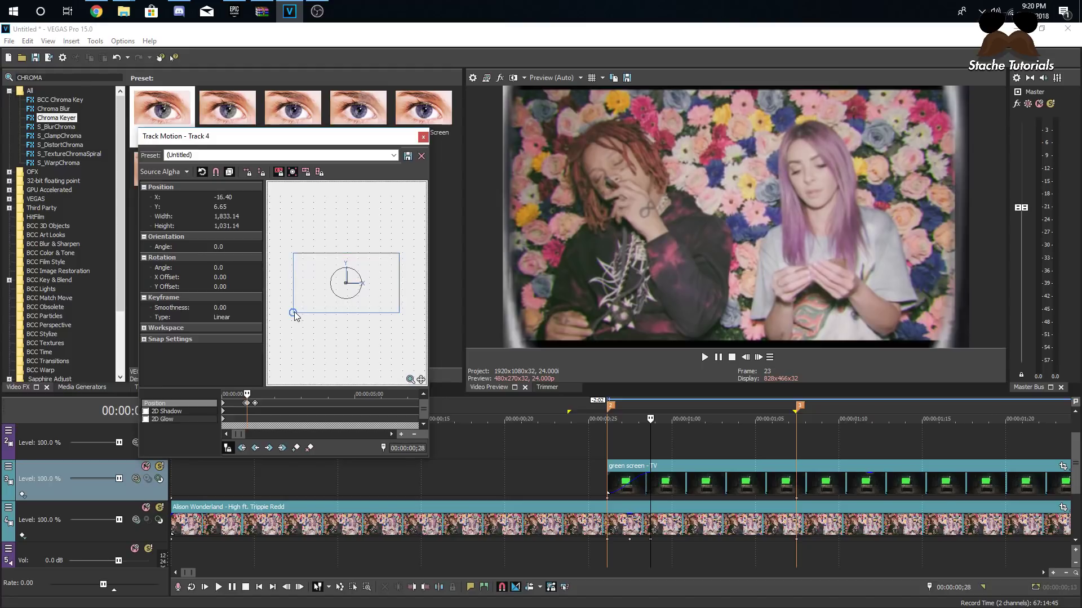
{"action": "left_click_drag", "start_coordinate": [293, 313], "coordinate": [290, 314]}
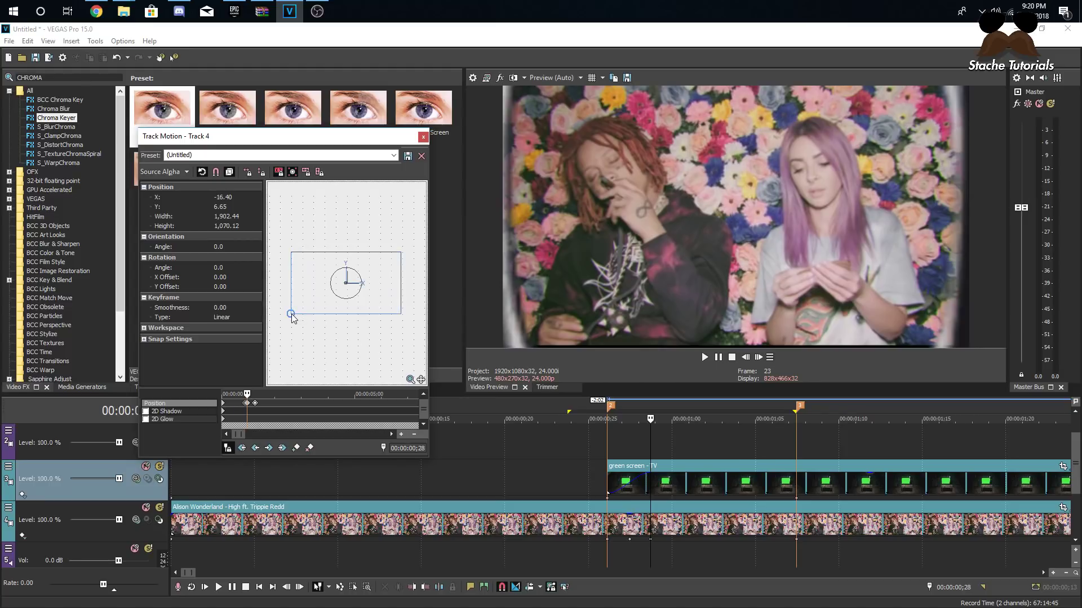
{"action": "left_click_drag", "start_coordinate": [291, 313], "coordinate": [289, 313]}
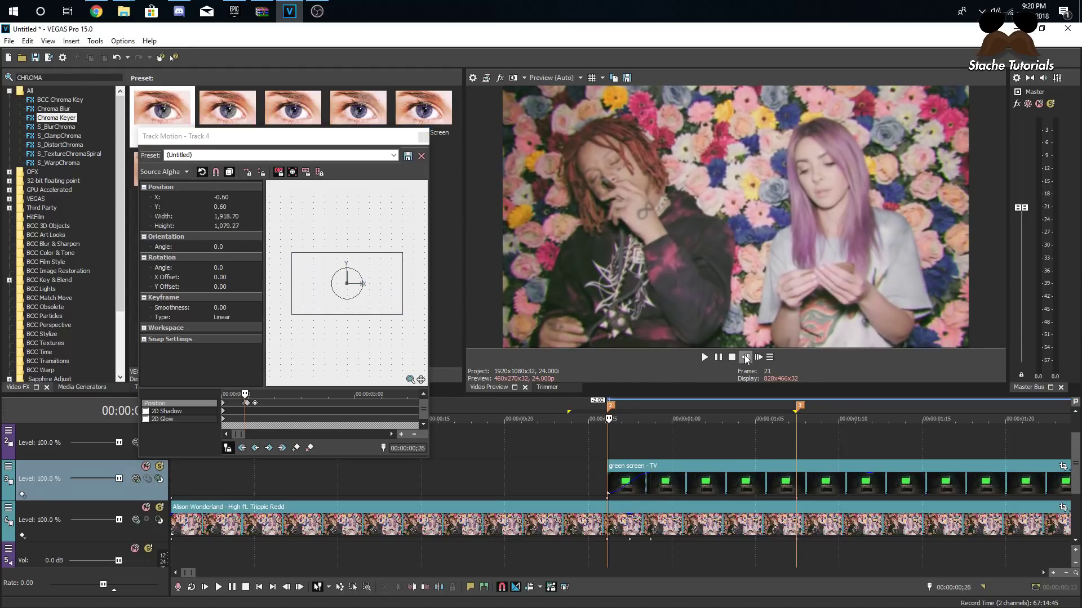
One frame after the first marker, reposition the music video track to about X 1, Y -1
{"action": "left_click", "coordinate": [745, 358]}
{"action": "left_click", "coordinate": [345, 307]}
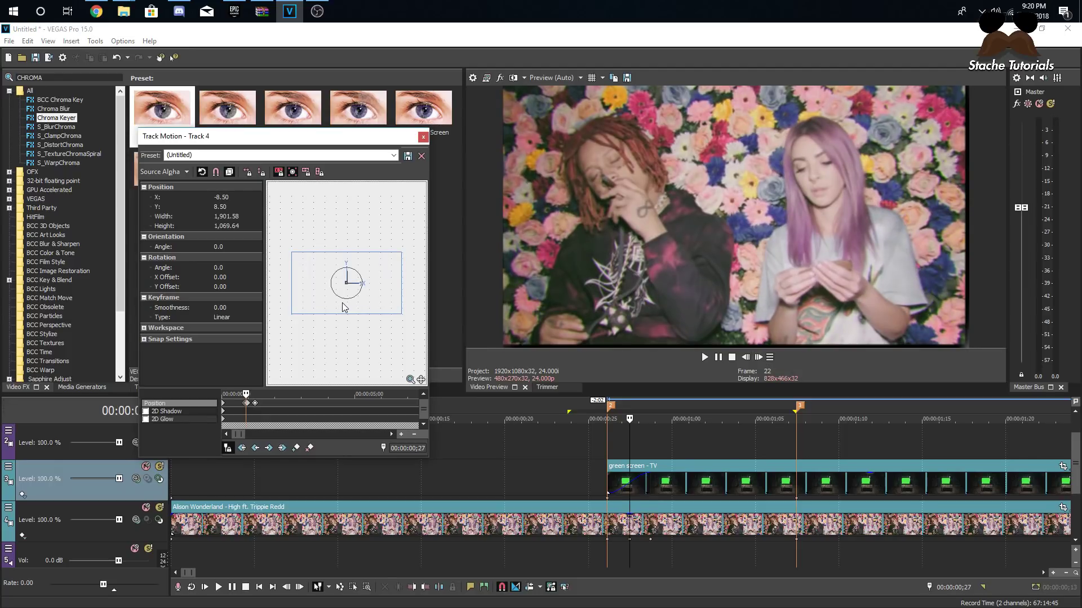
{"action": "key", "text": "Down"}
{"action": "key", "text": "Right"}
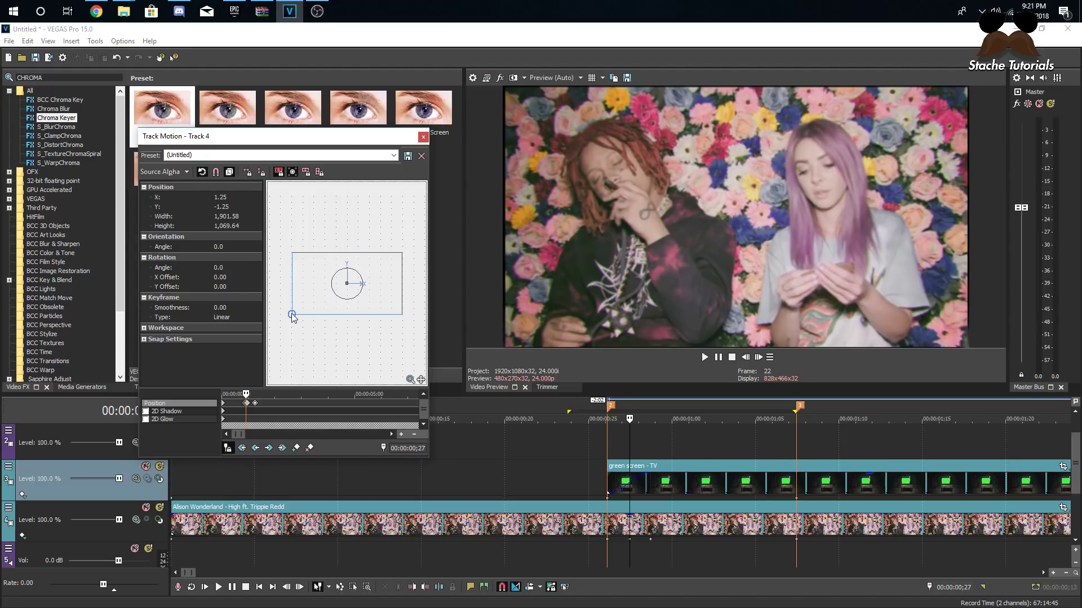
One frame after the first marker, enlarge the music video track to about 1,911 × 1,075
{"action": "left_click_drag", "start_coordinate": [291, 313], "coordinate": [292, 314]}
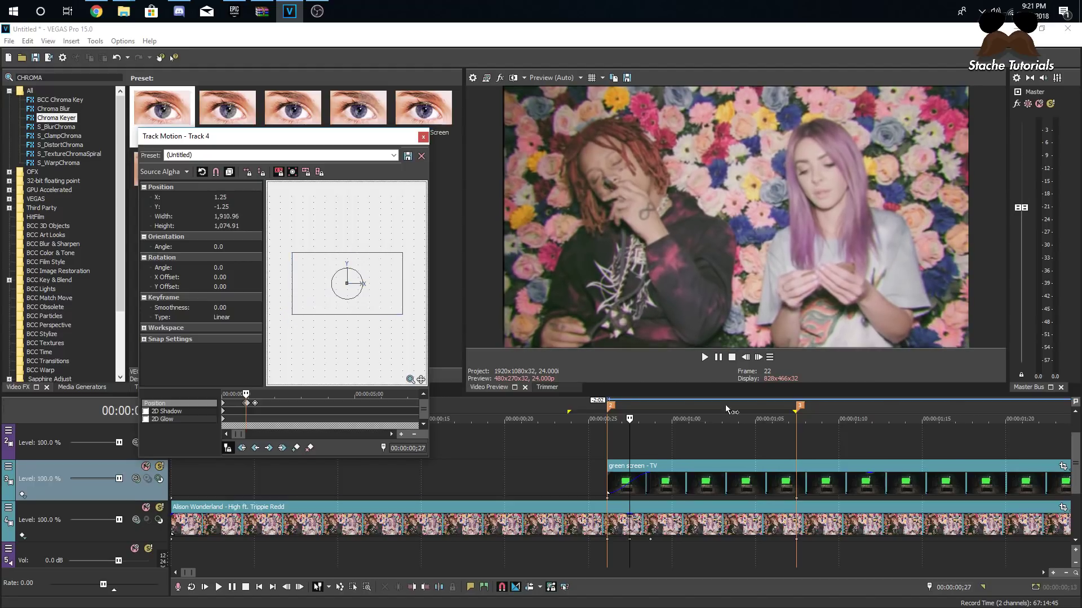
{"action": "left_click", "coordinate": [607, 440]}
{"action": "left_click", "coordinate": [758, 357]}
{"action": "left_click", "coordinate": [758, 357]}
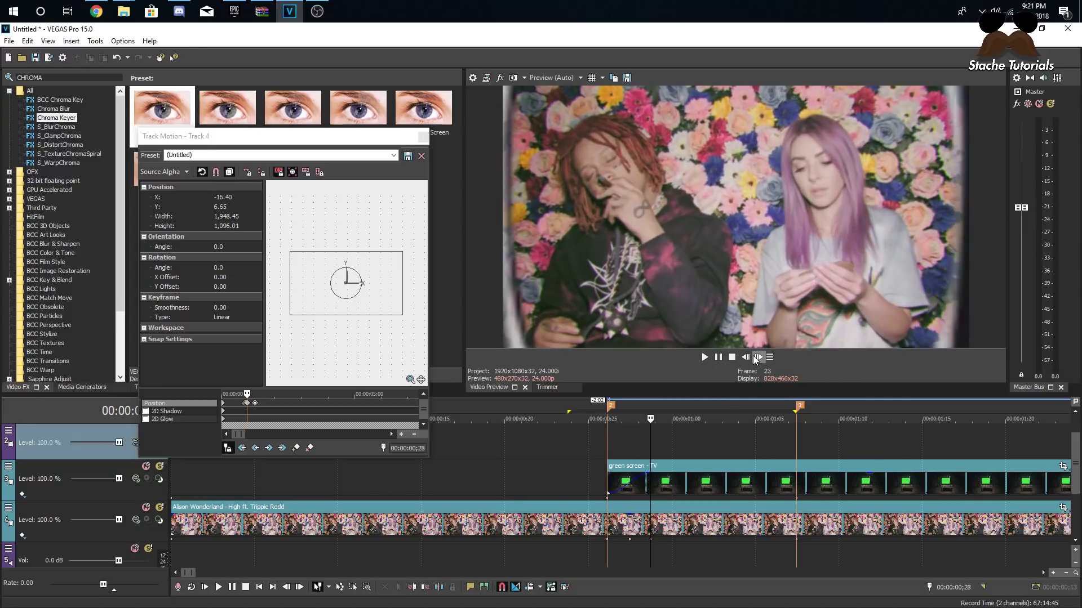
Three frames after the first marker, enlarge the music video track to about 1,980 × 1,114
{"action": "left_click", "coordinate": [745, 358]}
{"action": "left_click", "coordinate": [746, 358]}
{"action": "left_click", "coordinate": [746, 359]}
{"action": "left_click", "coordinate": [757, 357]}
{"action": "left_click", "coordinate": [756, 358]}
{"action": "left_click", "coordinate": [757, 358]}
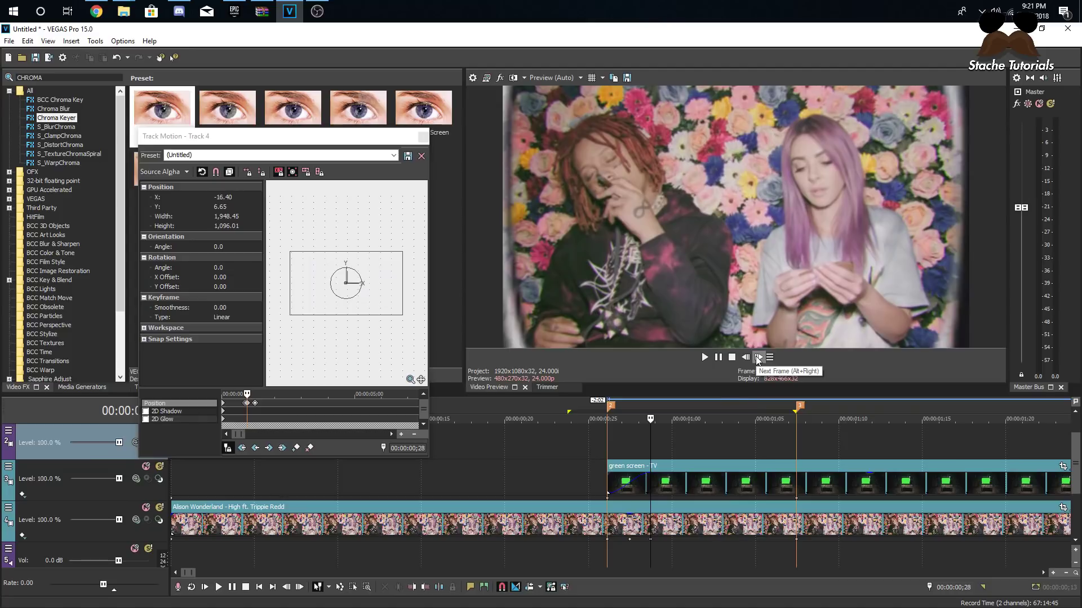
{"action": "left_click", "coordinate": [757, 360]}
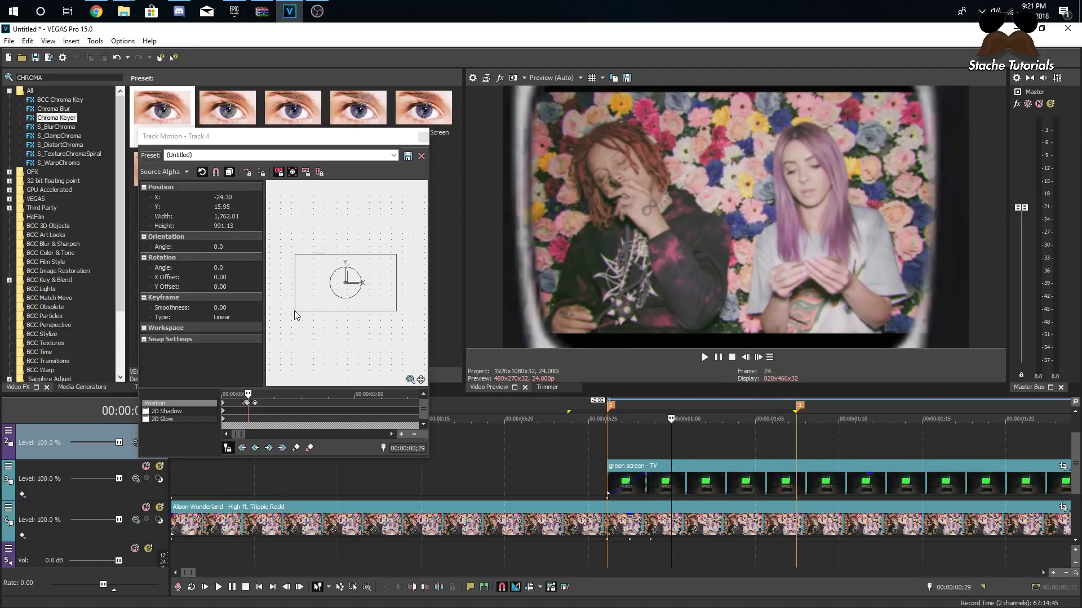
{"action": "left_click_drag", "start_coordinate": [292, 311], "coordinate": [288, 315]}
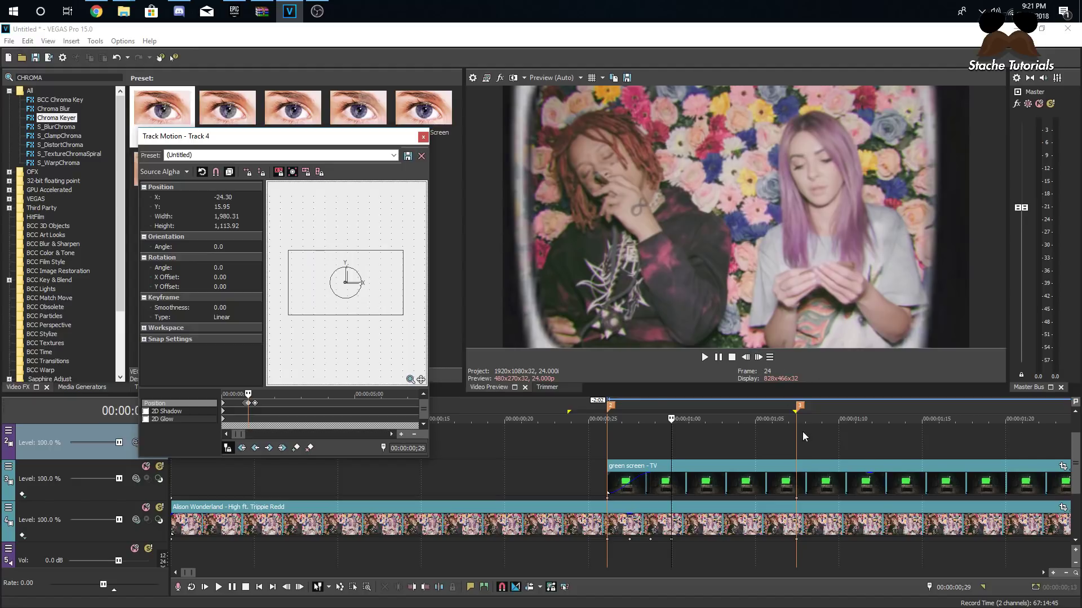
Go to the second marker, then step through the frames leading up to it to check how the music video fits the TV
{"action": "left_click", "coordinate": [800, 449]}
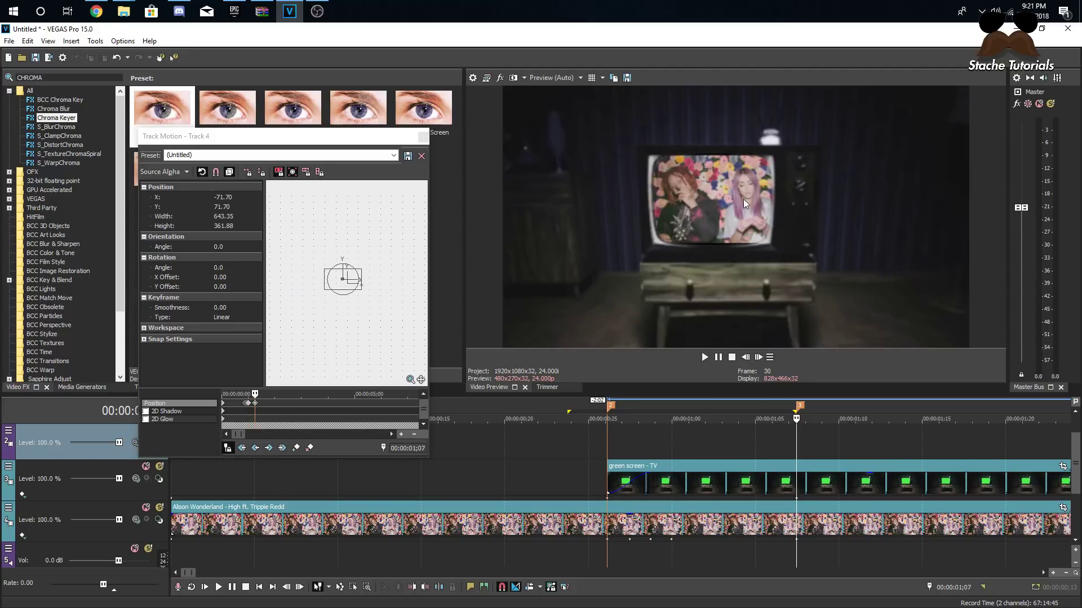
{"action": "left_click", "coordinate": [333, 287]}
{"action": "scroll", "coordinate": [341, 285], "scroll_direction": "up", "scroll_amount": 5}
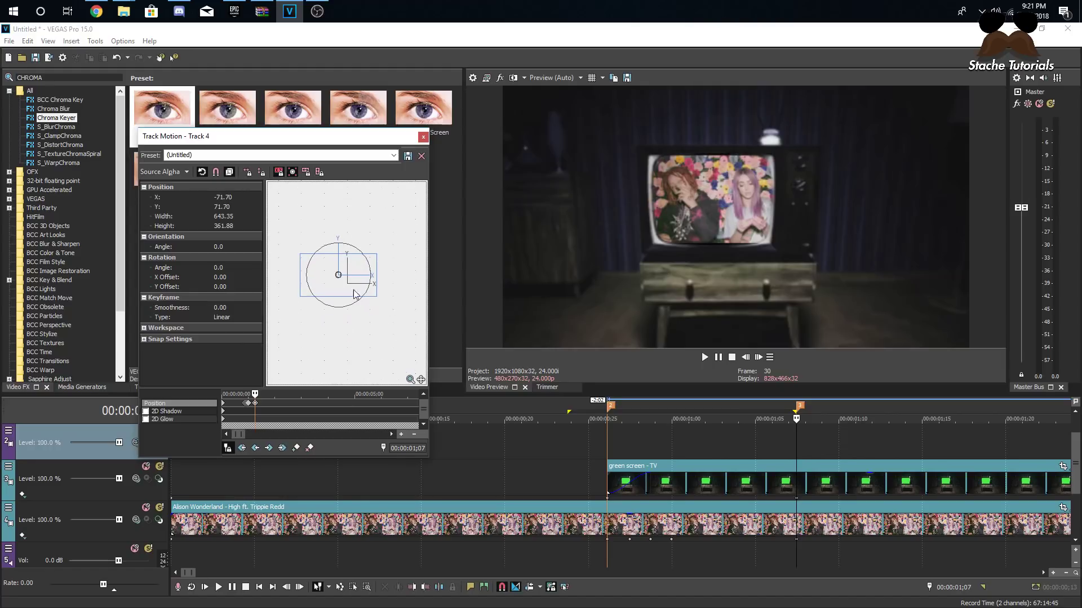
{"action": "left_click", "coordinate": [748, 361]}
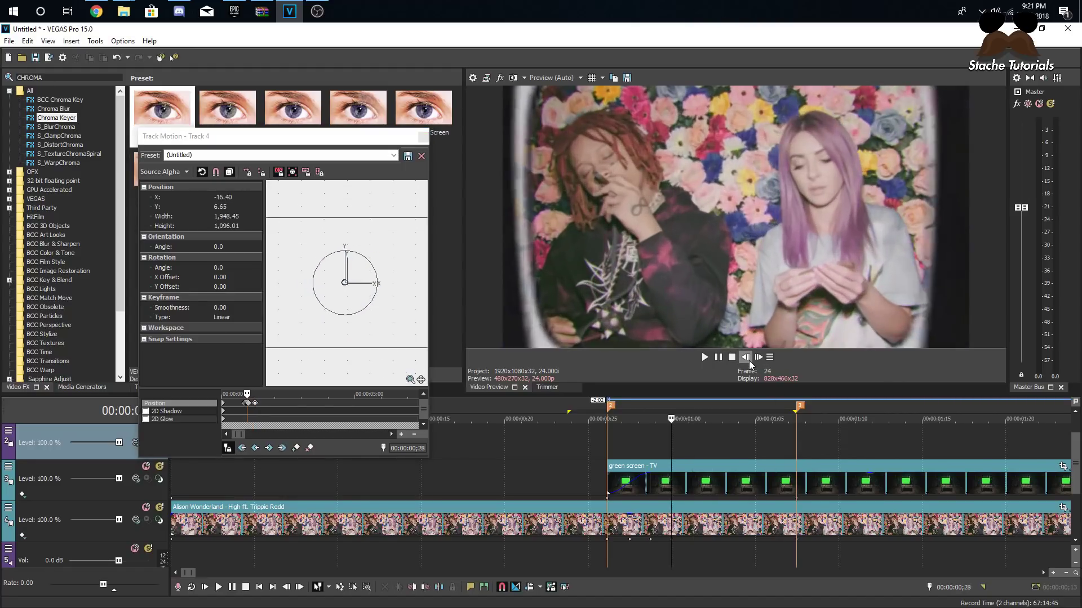
{"action": "left_click", "coordinate": [748, 360]}
{"action": "left_click", "coordinate": [749, 361]}
{"action": "left_click", "coordinate": [763, 361]}
{"action": "left_click", "coordinate": [762, 361]}
{"action": "left_click", "coordinate": [762, 361]}
{"action": "left_click", "coordinate": [763, 361]}
{"action": "left_click", "coordinate": [762, 361]}
{"action": "left_click", "coordinate": [763, 361]}
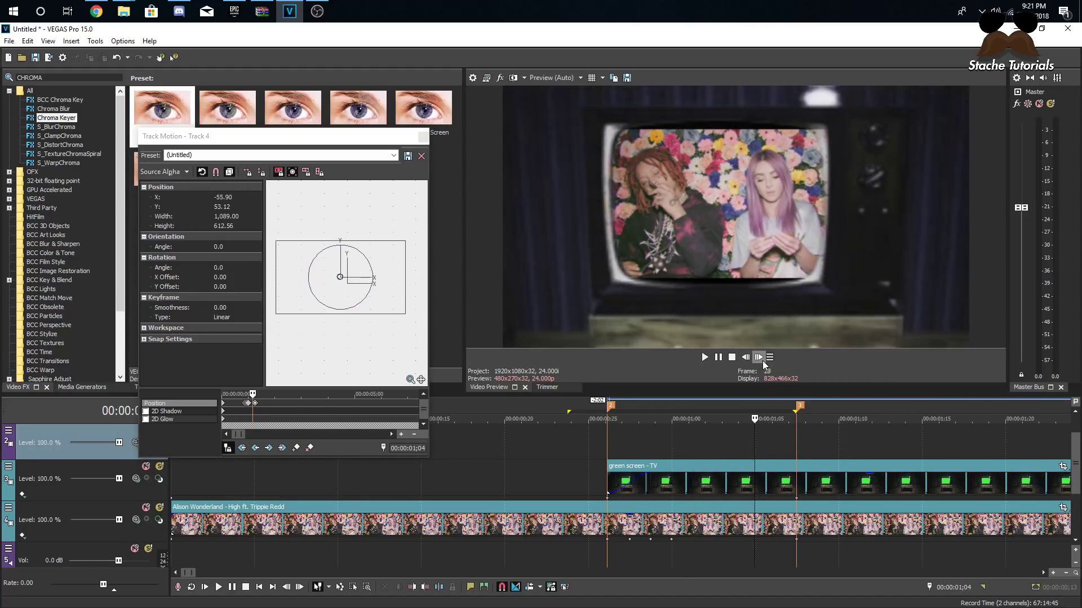
{"action": "left_click", "coordinate": [763, 362]}
{"action": "left_click", "coordinate": [762, 362]}
{"action": "left_click", "coordinate": [763, 362]}
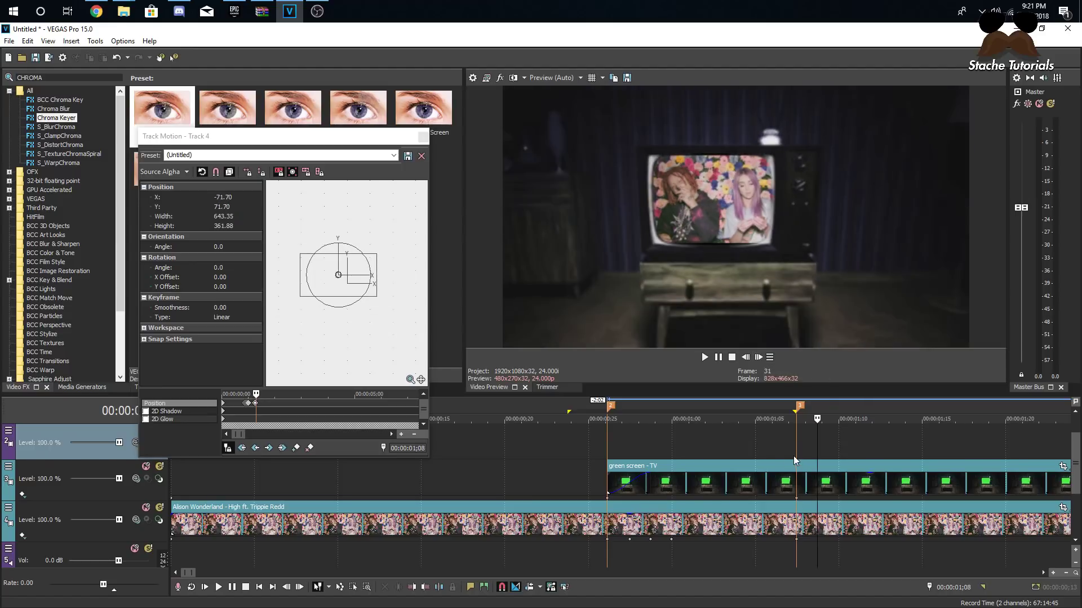
At the second marker's keyframe, try a music video track size of about 668 × 376
{"action": "left_click", "coordinate": [256, 403]}
{"action": "scroll", "coordinate": [255, 404], "scroll_direction": "up", "scroll_amount": 4}
{"action": "scroll", "coordinate": [350, 270], "scroll_direction": "up", "scroll_amount": 1}
{"action": "left_click", "coordinate": [320, 285]}
{"action": "key", "text": "Down"}
{"action": "key", "text": "Down"}
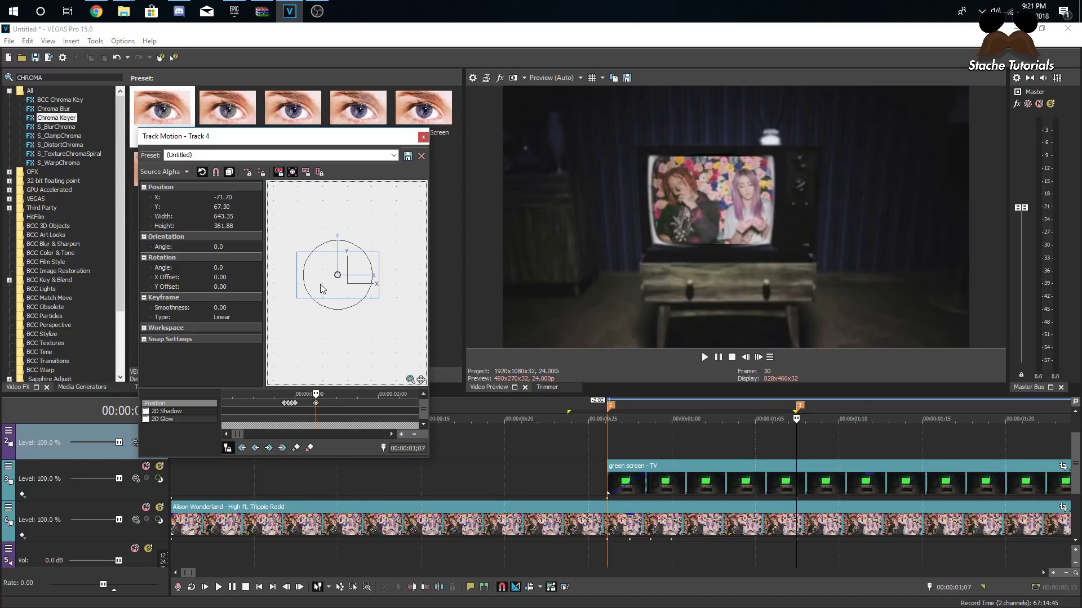
{"action": "key", "text": "Up"}
{"action": "key", "text": "Up"}
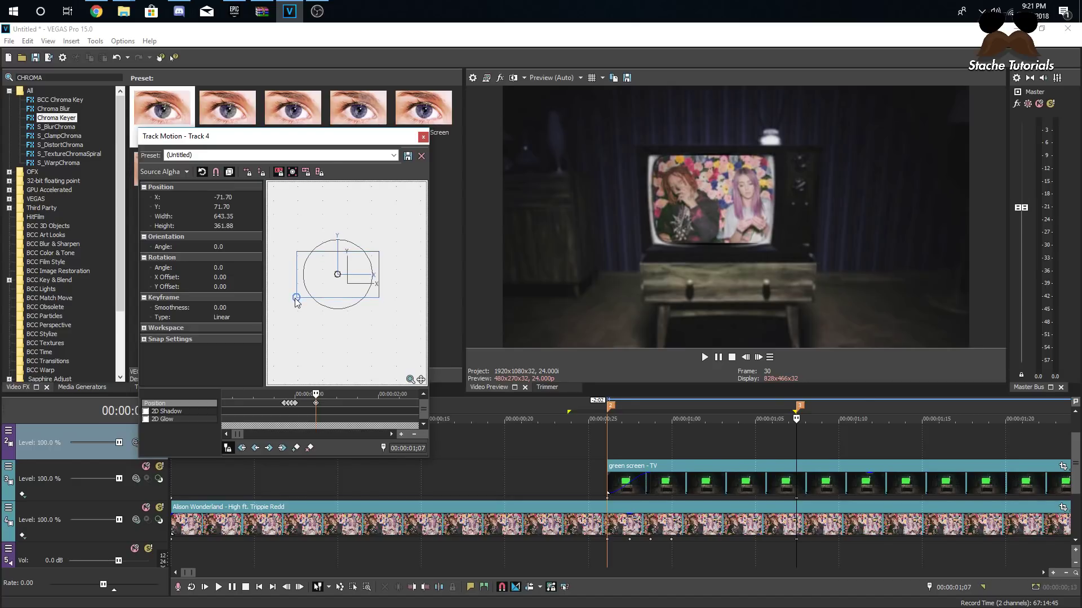
{"action": "left_click_drag", "start_coordinate": [294, 299], "coordinate": [294, 302]}
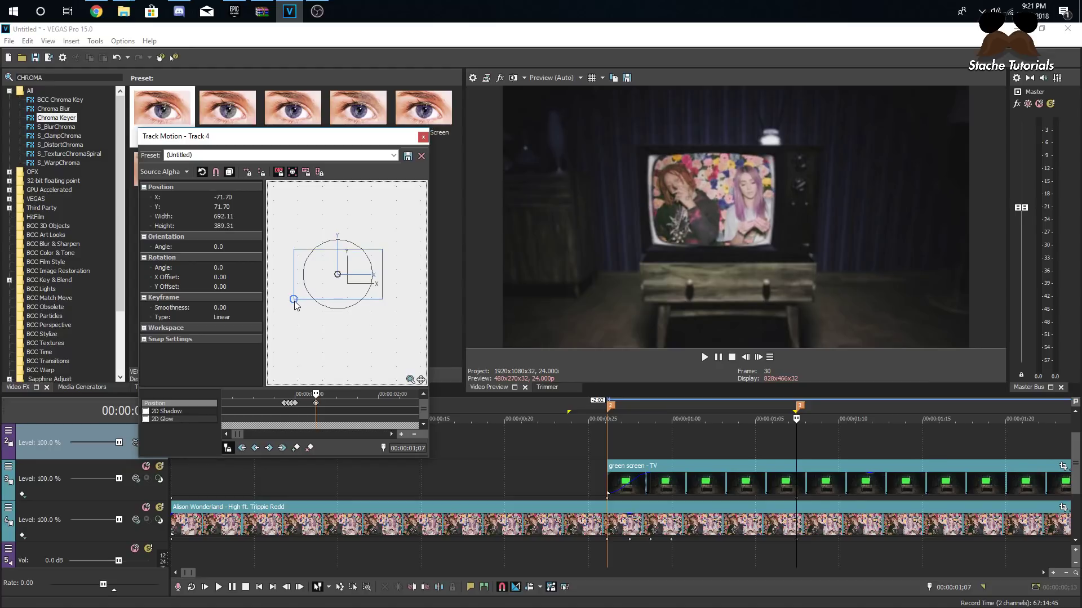
{"action": "left_click_drag", "start_coordinate": [296, 303], "coordinate": [296, 302]}
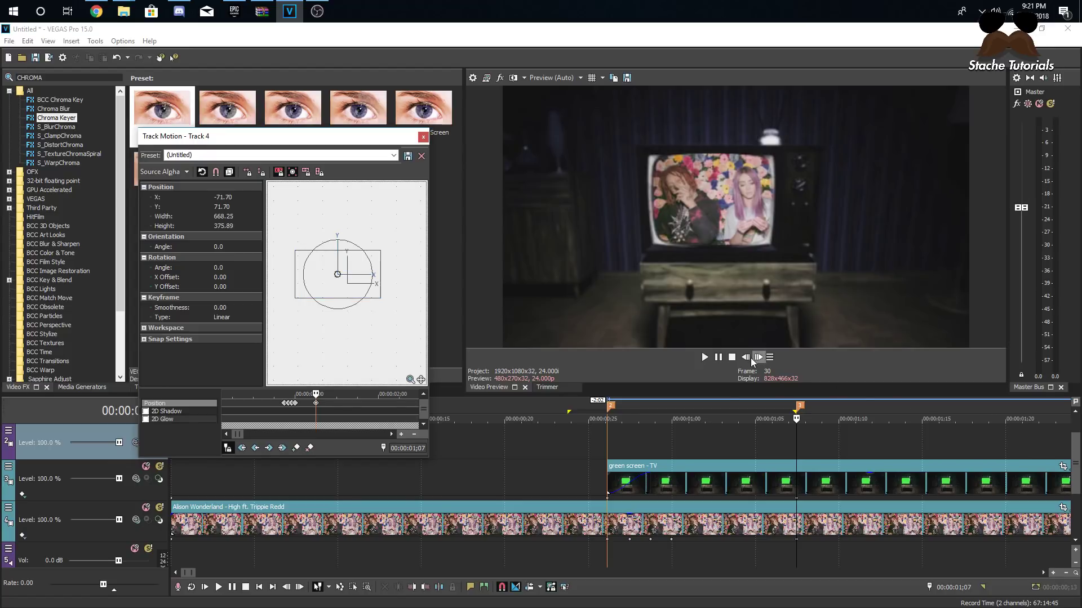
Step backward and forward through the frames between the two markers to examine the music video's edges inside the TV screen
{"action": "left_click", "coordinate": [746, 358]}
{"action": "left_click", "coordinate": [746, 358]}
{"action": "left_click", "coordinate": [746, 358]}
{"action": "left_click", "coordinate": [746, 358]}
{"action": "left_click", "coordinate": [746, 357]}
{"action": "left_click", "coordinate": [746, 358]}
{"action": "left_click", "coordinate": [746, 358]}
{"action": "left_click", "coordinate": [760, 359]}
{"action": "left_click", "coordinate": [761, 358]}
{"action": "left_click", "coordinate": [761, 358]}
{"action": "left_click", "coordinate": [761, 358]}
{"action": "left_click", "coordinate": [761, 358]}
{"action": "left_click", "coordinate": [607, 431]}
{"action": "left_click", "coordinate": [757, 358]}
{"action": "left_click", "coordinate": [758, 358]}
{"action": "left_click", "coordinate": [757, 359]}
{"action": "left_click", "coordinate": [757, 358]}
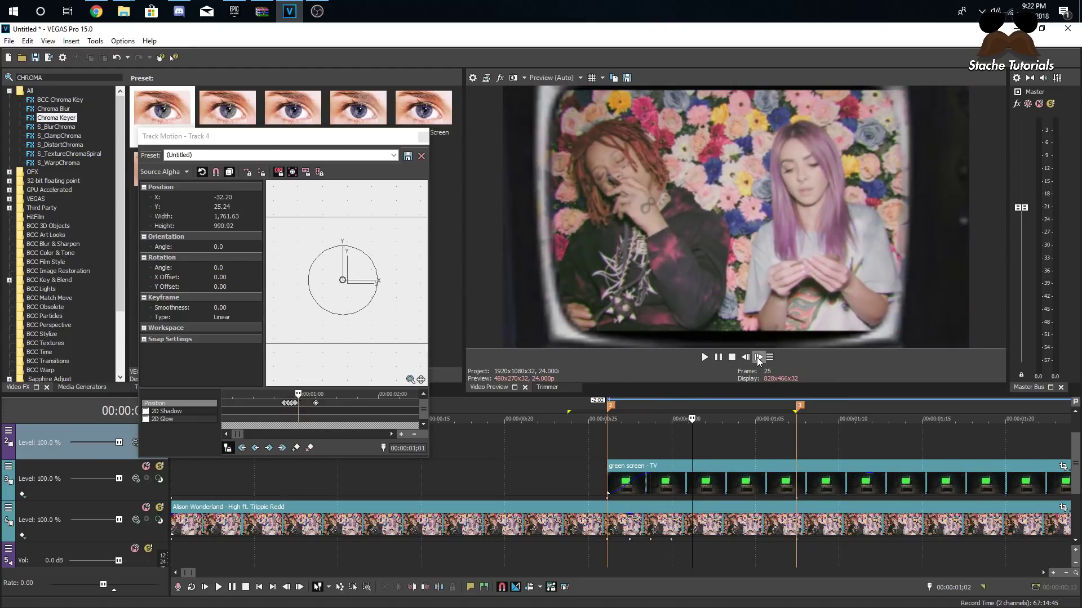
{"action": "left_click", "coordinate": [757, 358]}
{"action": "left_click", "coordinate": [757, 358]}
{"action": "left_click", "coordinate": [757, 358]}
{"action": "left_click", "coordinate": [758, 358]}
{"action": "left_click", "coordinate": [757, 358]}
{"action": "left_click", "coordinate": [757, 358]}
{"action": "left_click", "coordinate": [757, 358]}
At the second marker, enlarge the music video track to about 706 × 397
{"action": "left_click", "coordinate": [796, 448]}
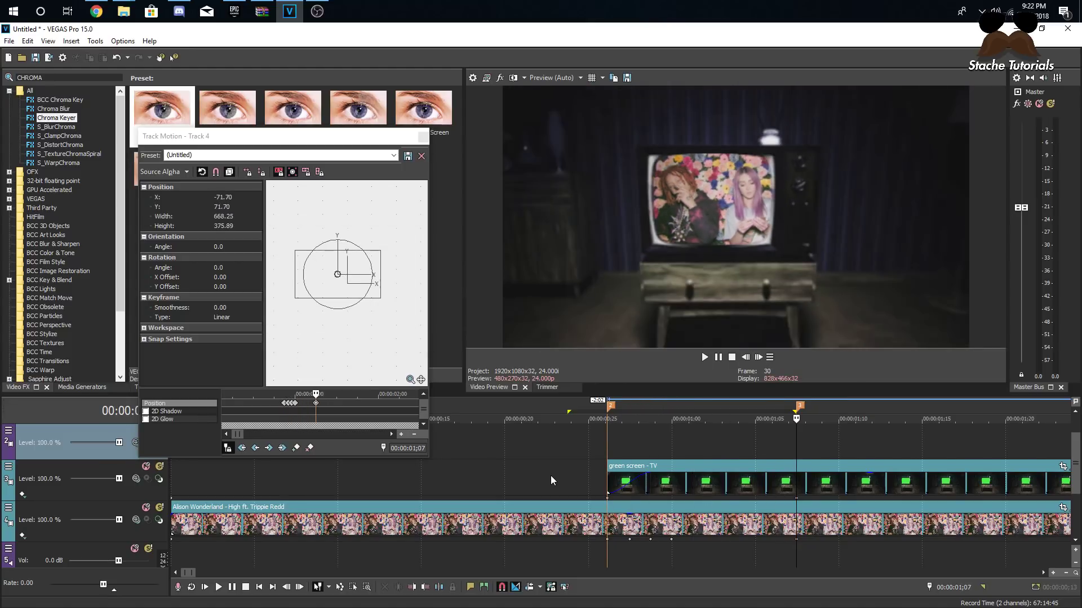
{"action": "left_click", "coordinate": [295, 297]}
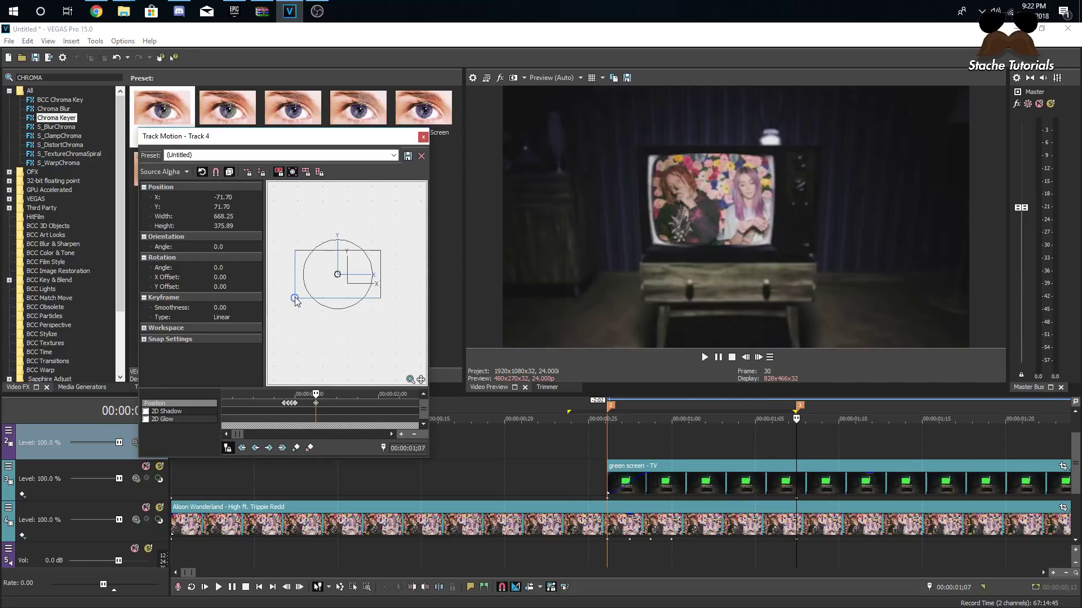
{"action": "left_click_drag", "start_coordinate": [294, 299], "coordinate": [291, 300]}
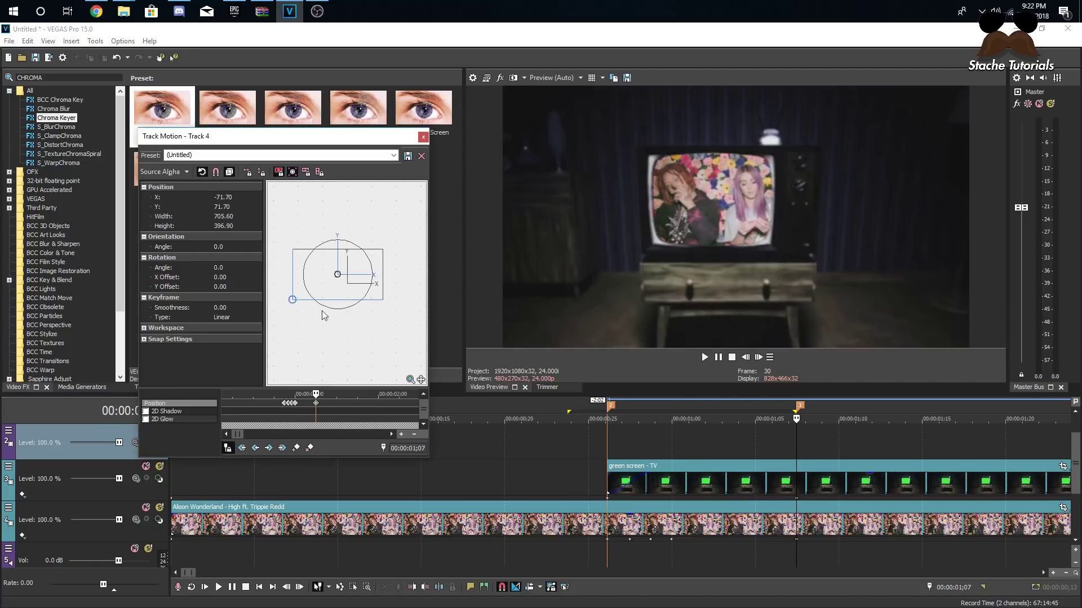
Step frame by frame from the first marker to the second to check the resized zoom-out
{"action": "left_click", "coordinate": [611, 441]}
{"action": "left_click", "coordinate": [758, 357]}
{"action": "left_click", "coordinate": [758, 358]}
{"action": "left_click", "coordinate": [758, 357]}
{"action": "left_click", "coordinate": [758, 357]}
{"action": "left_click", "coordinate": [759, 358]}
{"action": "left_click", "coordinate": [759, 358]}
{"action": "left_click", "coordinate": [757, 359]}
{"action": "left_click", "coordinate": [758, 357]}
{"action": "left_click", "coordinate": [759, 357]}
{"action": "left_click", "coordinate": [758, 357]}
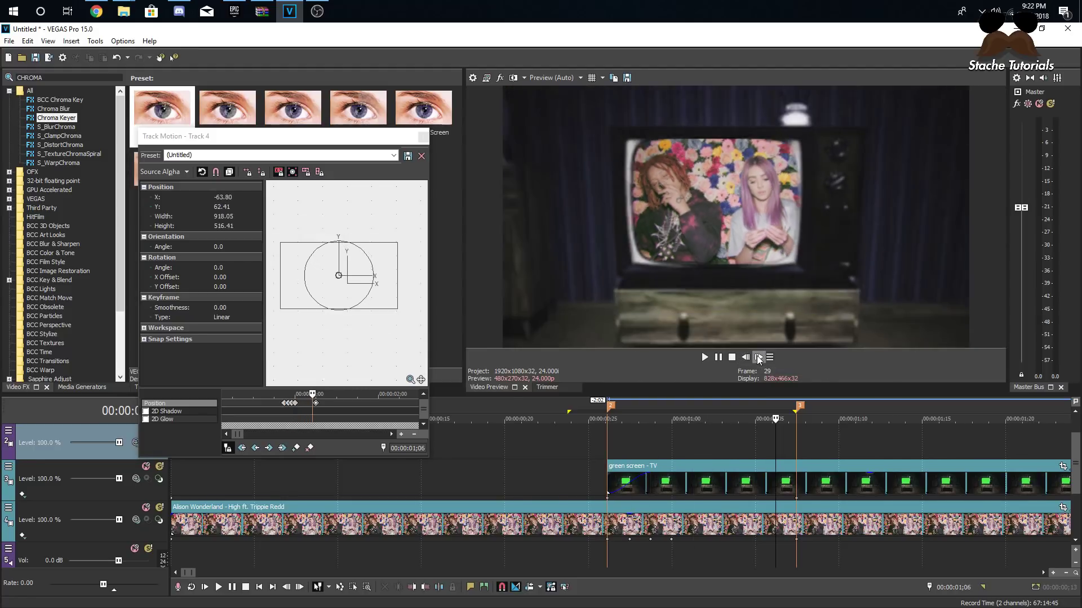
{"action": "left_click", "coordinate": [759, 357]}
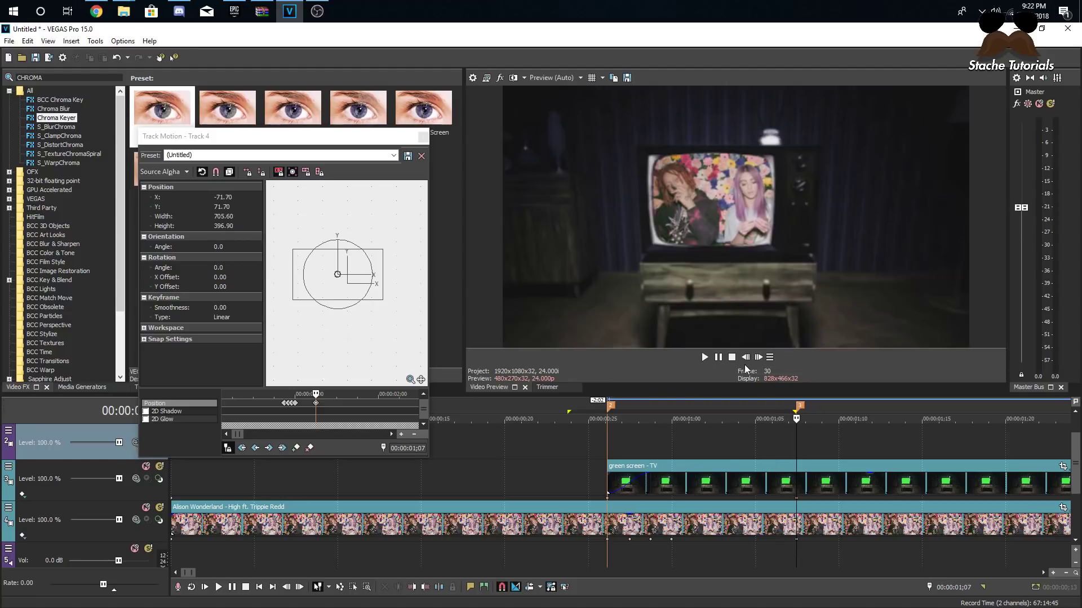
Select the music video's last Track Motion keyframe, then step back toward the first marker to examine the alignment
{"action": "scroll", "coordinate": [323, 323], "scroll_direction": "up", "scroll_amount": 2}
{"action": "scroll", "coordinate": [328, 405], "scroll_direction": "up", "scroll_amount": 7}
{"action": "left_click", "coordinate": [316, 404]}
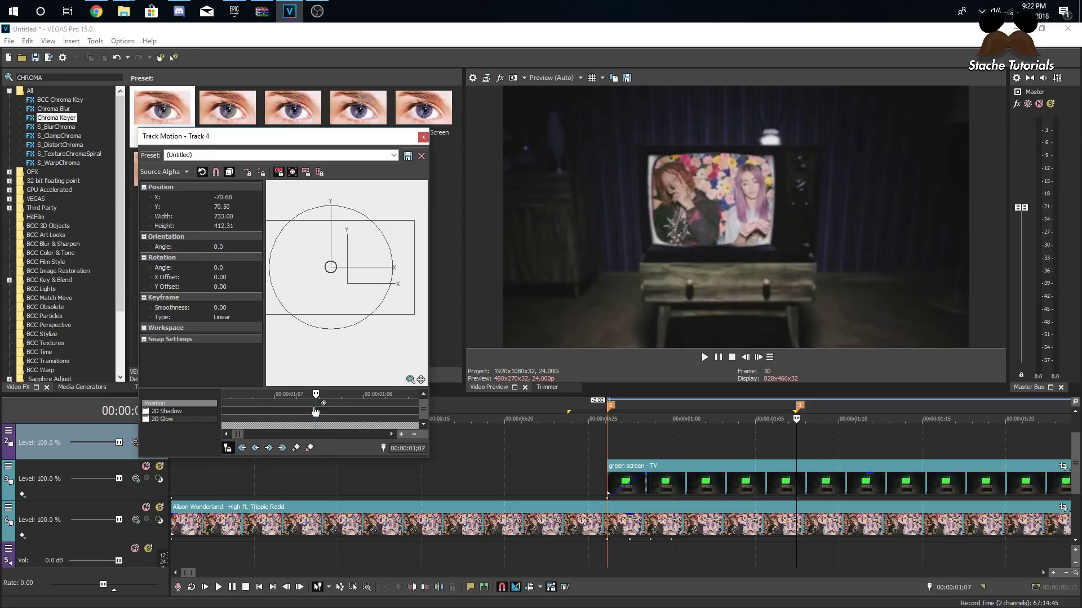
{"action": "scroll", "coordinate": [333, 311], "scroll_direction": "down", "scroll_amount": 2}
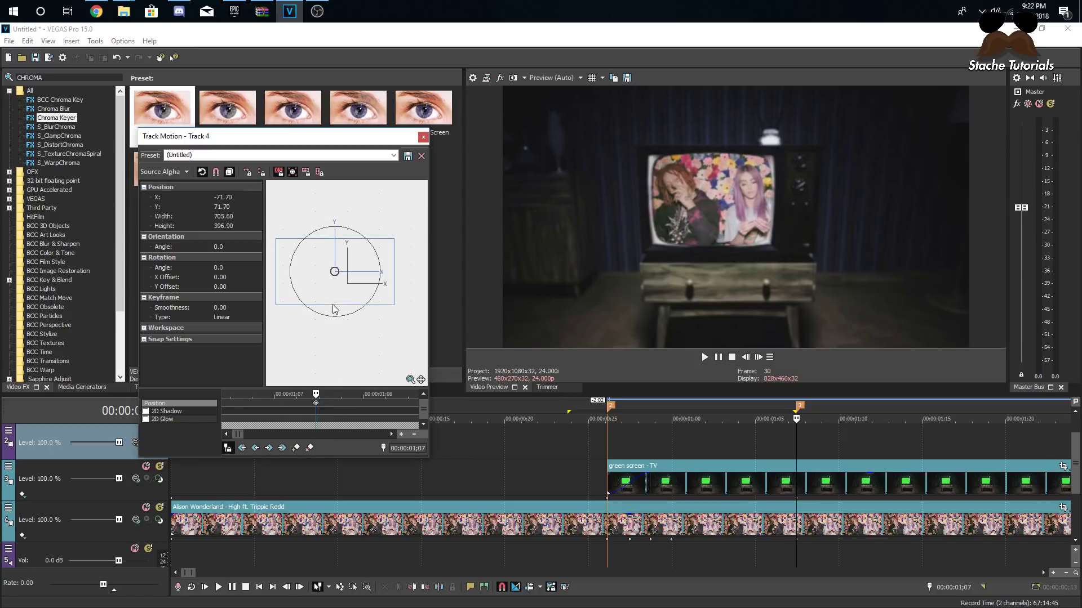
{"action": "left_click", "coordinate": [745, 357]}
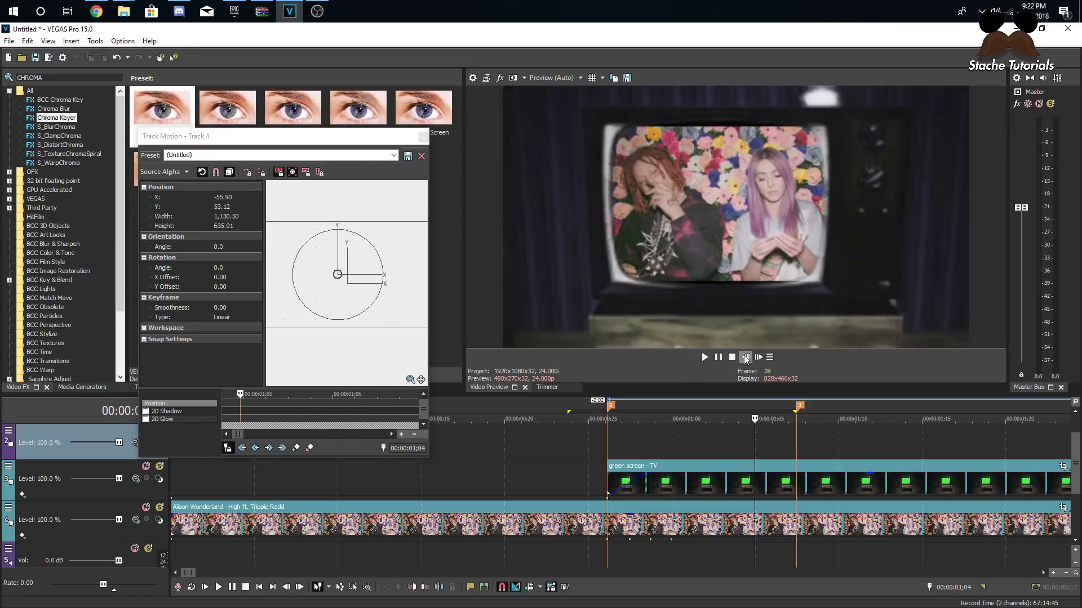
{"action": "left_click", "coordinate": [745, 358]}
{"action": "left_click", "coordinate": [744, 358]}
{"action": "left_click", "coordinate": [745, 359]}
{"action": "left_click", "coordinate": [745, 358]}
{"action": "left_click", "coordinate": [745, 358]}
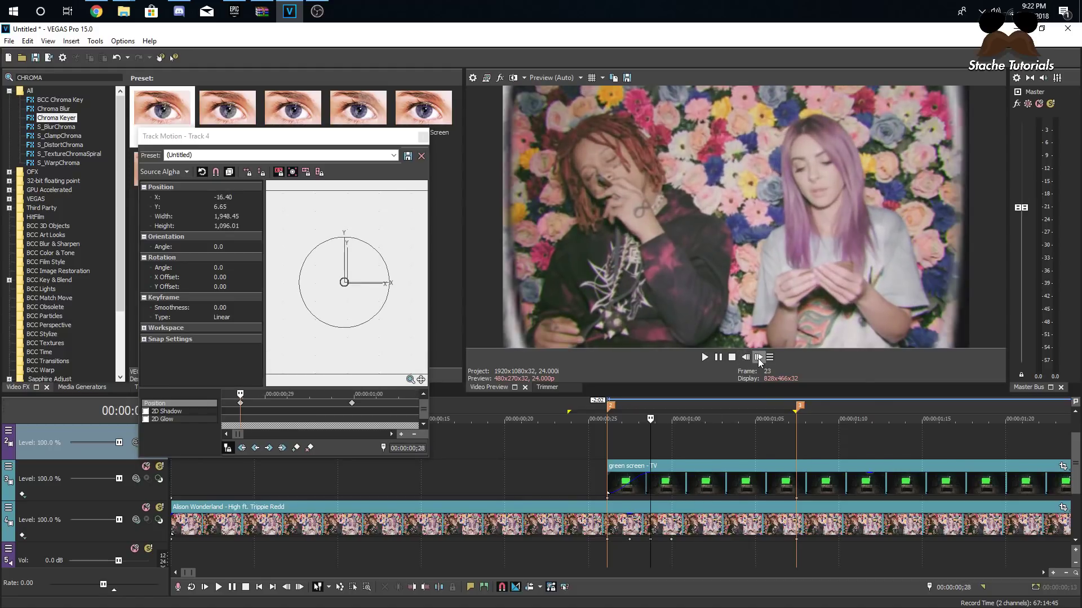
Four frames after the first marker, resize the music video track to about 1,768 × 994 and nudge it slightly upward
{"action": "left_click", "coordinate": [758, 359]}
{"action": "left_click", "coordinate": [759, 359]}
{"action": "left_click_drag", "start_coordinate": [306, 313], "coordinate": [305, 313]}
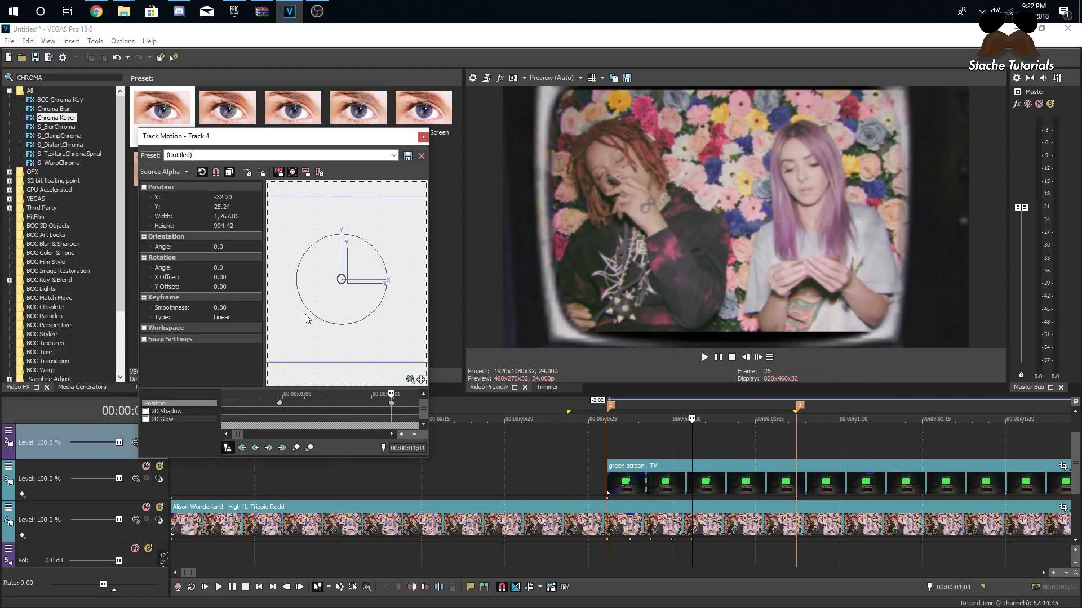
{"action": "key", "text": "Down"}
{"action": "key", "text": "Down"}
{"action": "key", "text": "Up"}
{"action": "key", "text": "Up"}
{"action": "key", "text": "Up"}
{"action": "key", "text": "Up"}
Step forward from the first marker to review the adjusted music video position on each frame
{"action": "left_click", "coordinate": [610, 435]}
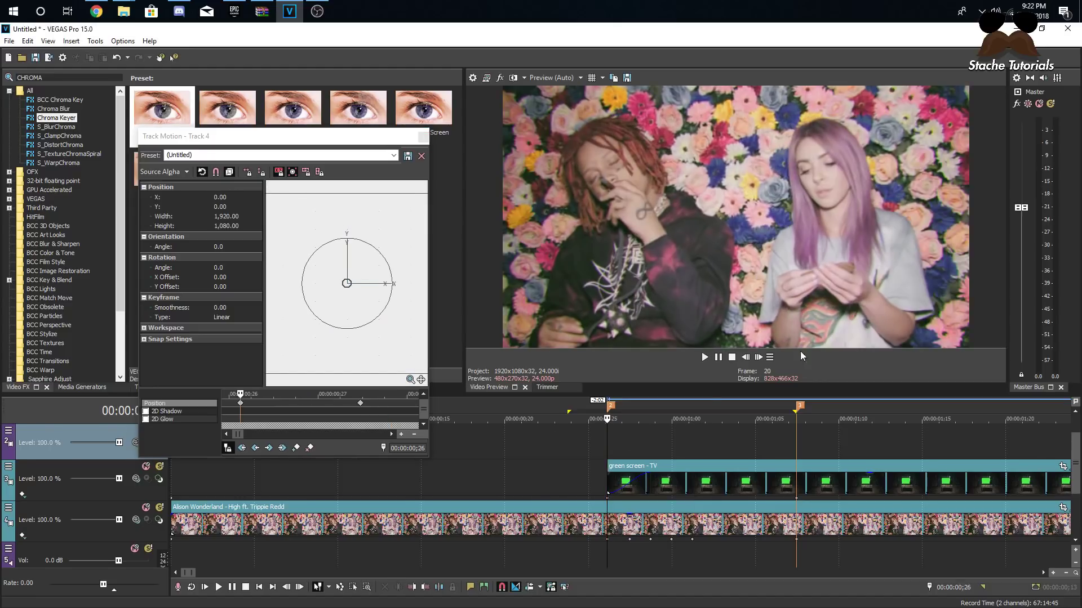
{"action": "left_click", "coordinate": [761, 359]}
{"action": "left_click", "coordinate": [761, 358]}
{"action": "left_click", "coordinate": [760, 359]}
{"action": "left_click", "coordinate": [760, 359]}
{"action": "left_click", "coordinate": [761, 358]}
{"action": "left_click", "coordinate": [761, 358]}
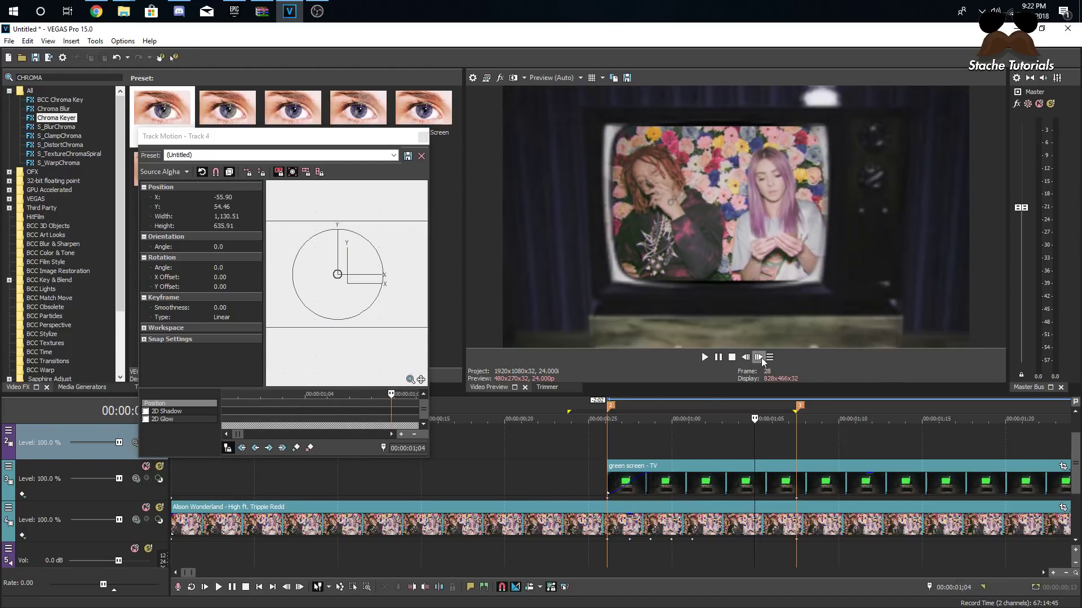
{"action": "left_click", "coordinate": [761, 358]}
{"action": "left_click", "coordinate": [760, 359]}
Close Track Motion, select the range from about 00:00:00;24 to 00:00:01;09 around both markers, and play it back
{"action": "left_click_drag", "start_coordinate": [591, 444], "coordinate": [839, 419]}
{"action": "left_click", "coordinate": [831, 426]}
{"action": "left_click", "coordinate": [423, 137]}
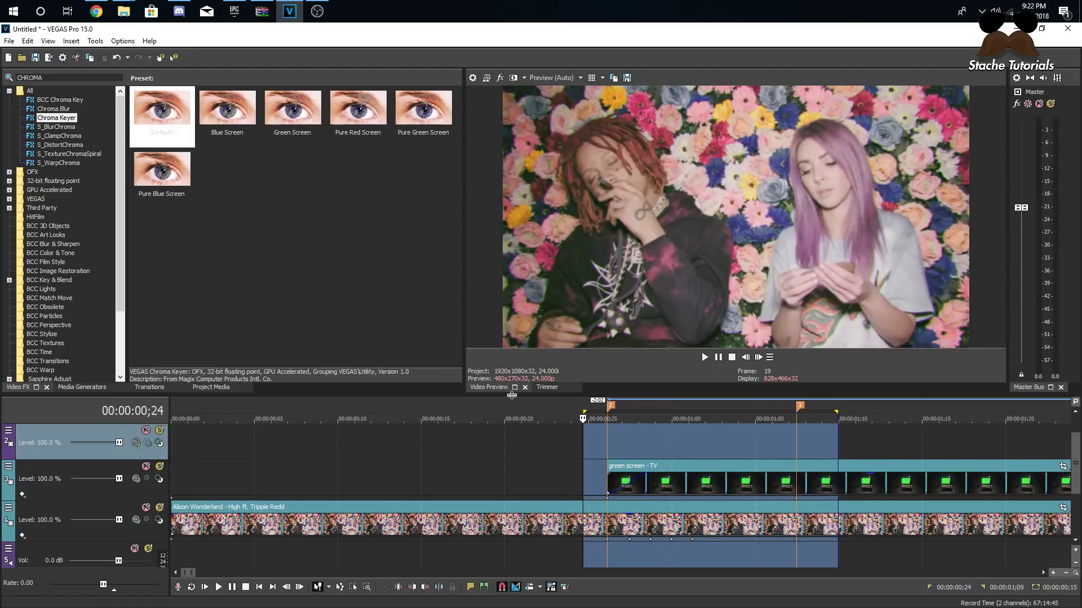
{"action": "scroll", "coordinate": [531, 402], "scroll_direction": "down", "scroll_amount": 2}
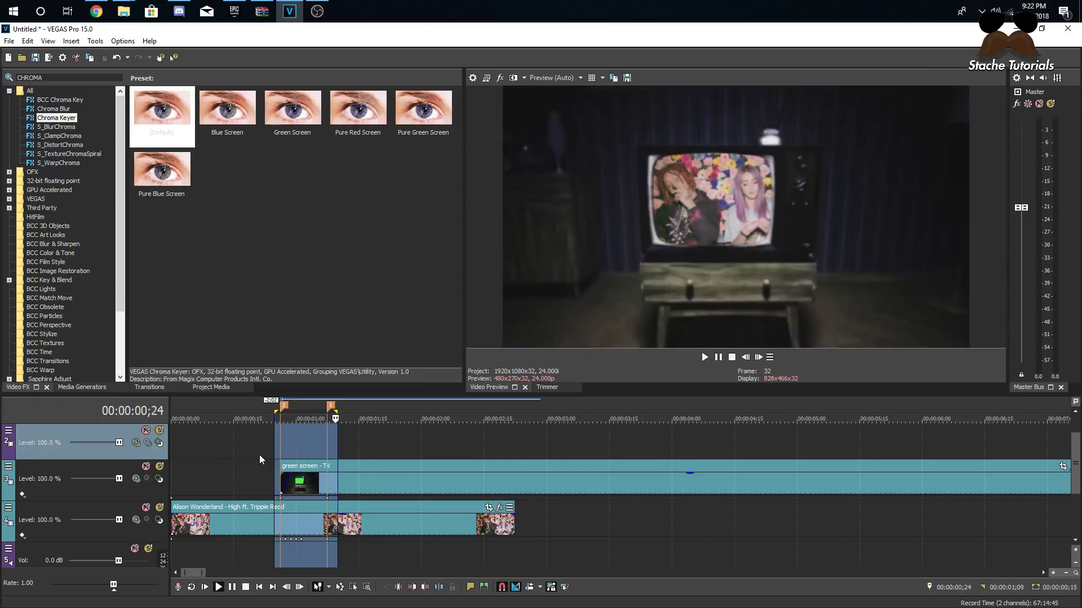
{"action": "key", "text": "space"}
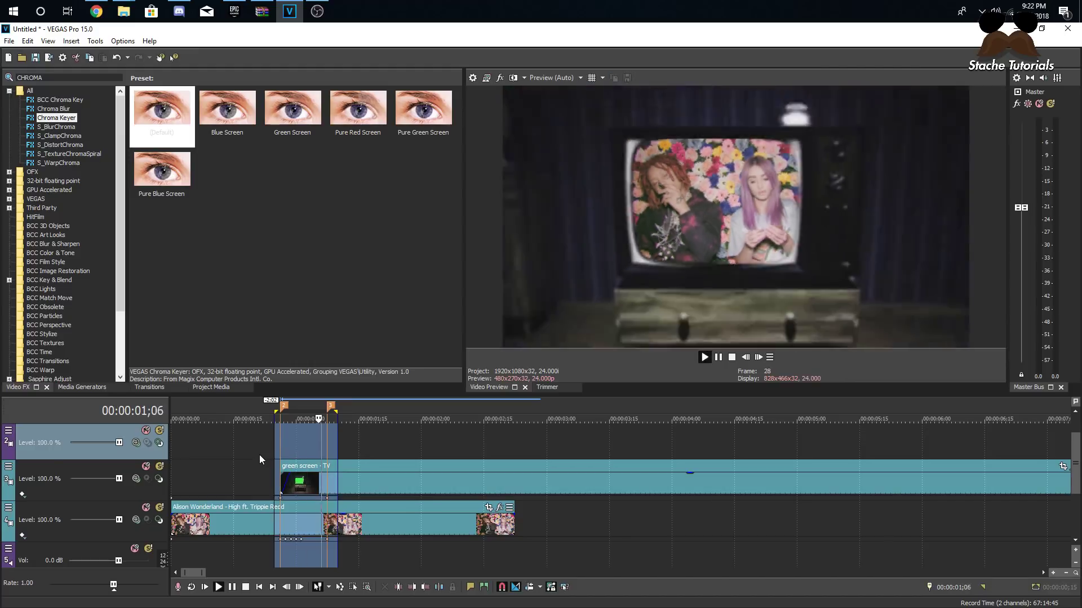
{"action": "key", "text": "space"}
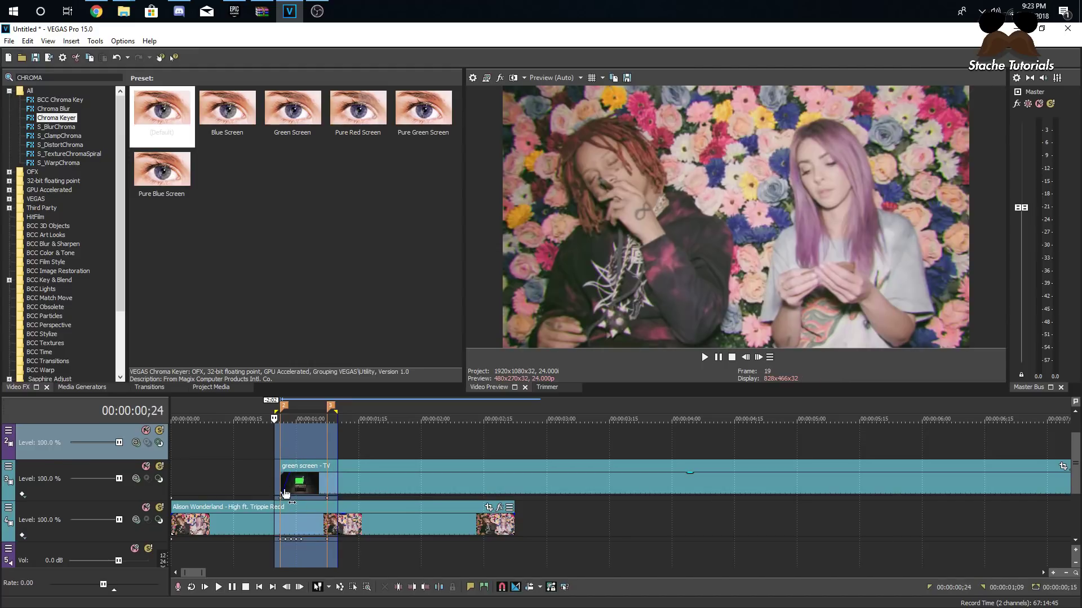
Split the green screen TV clip at the end of the music video clip, 00:00:02;22, and delete the excess part
{"action": "left_click", "coordinate": [283, 488]}
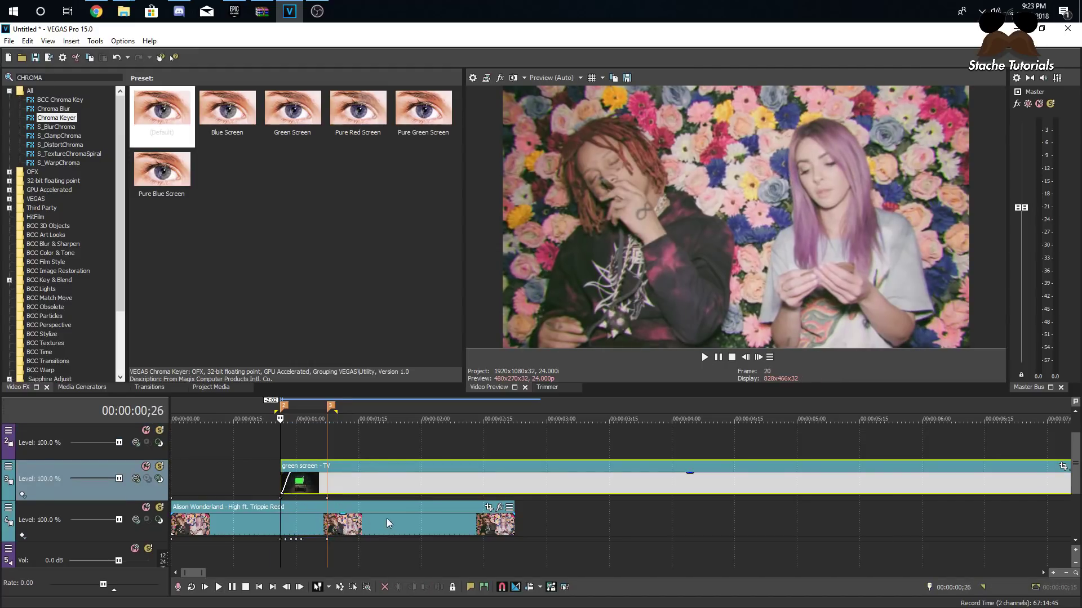
{"action": "scroll", "coordinate": [347, 481], "scroll_direction": "down", "scroll_amount": 3}
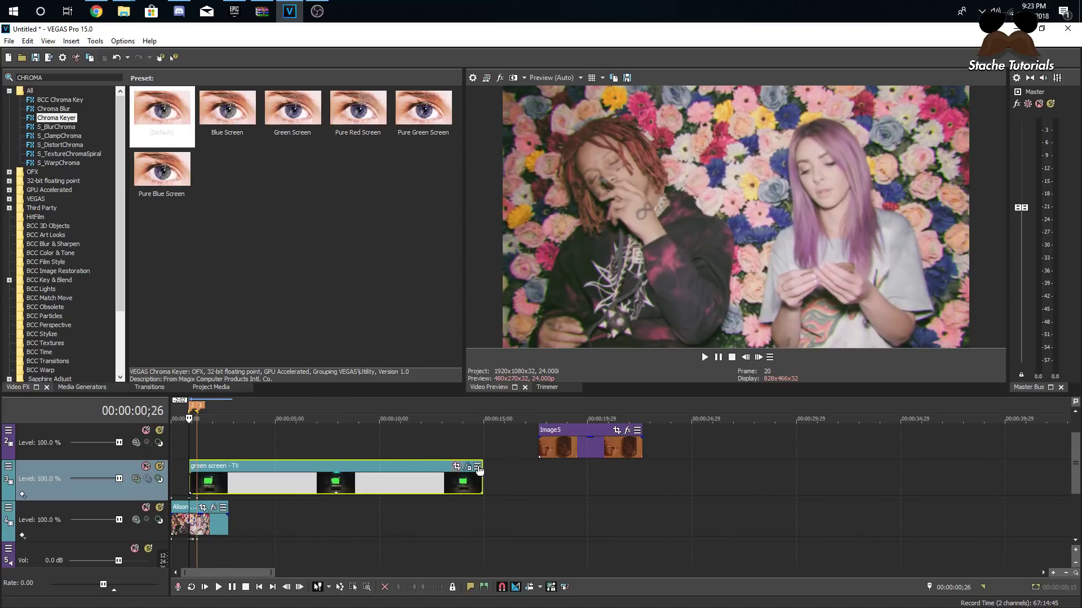
{"action": "left_click", "coordinate": [343, 480]}
{"action": "key", "text": "s"}
{"action": "right_click", "coordinate": [367, 490]}
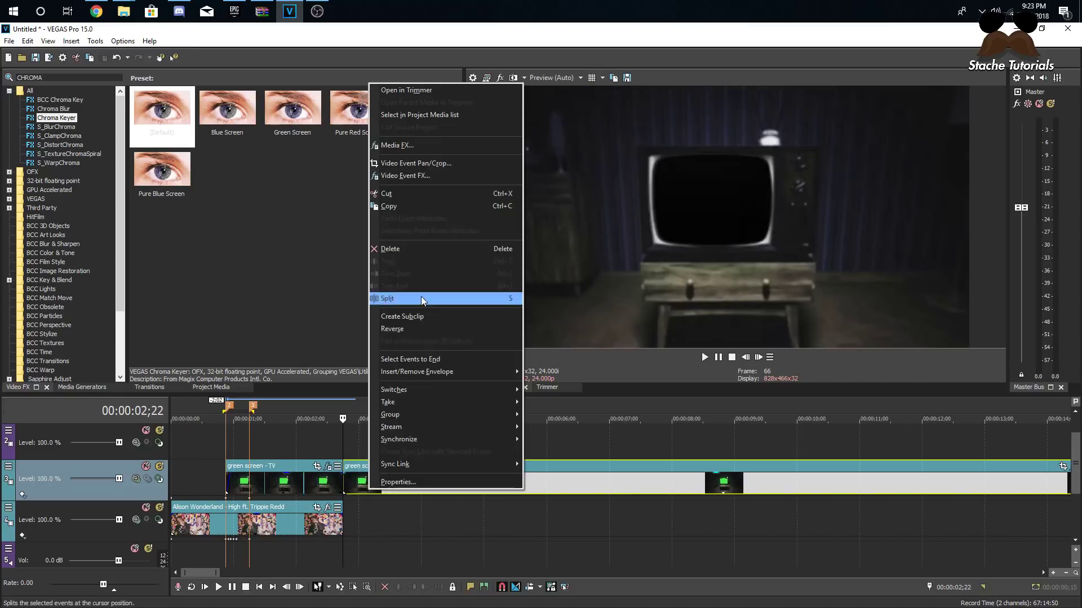
{"action": "left_click", "coordinate": [390, 251]}
{"action": "scroll", "coordinate": [350, 474], "scroll_direction": "down", "scroll_amount": 3}
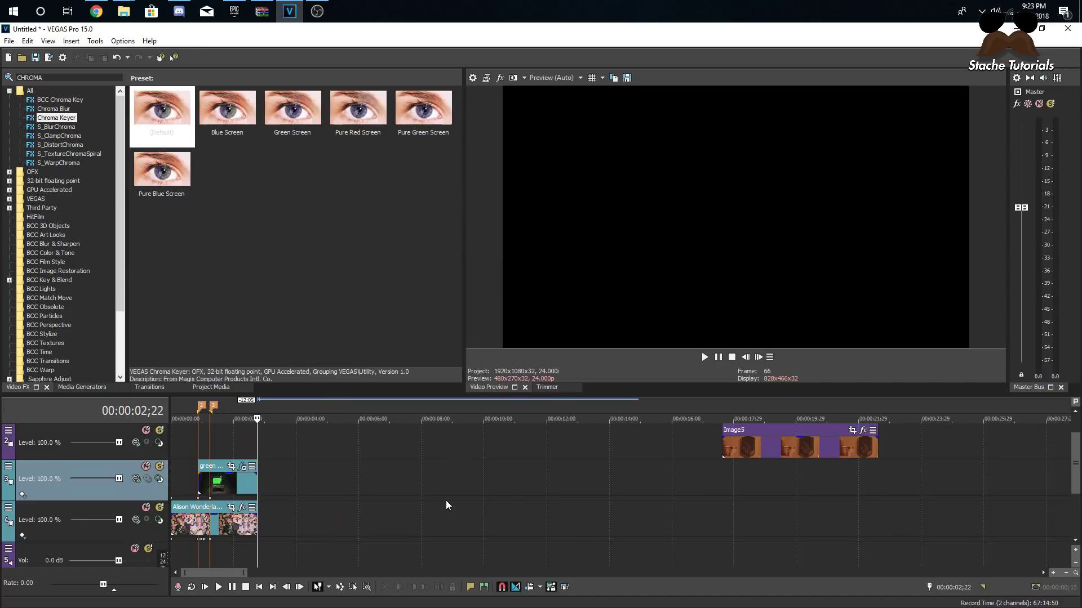
Move the Image5 clip so that it starts exactly at the second marker, 00:00:01;07, above the green screen TV clip
{"action": "left_click", "coordinate": [726, 448]}
{"action": "left_click_drag", "start_coordinate": [750, 443], "coordinate": [269, 458]}
{"action": "left_click", "coordinate": [206, 446]}
{"action": "scroll", "coordinate": [208, 450], "scroll_direction": "up", "scroll_amount": 4}
{"action": "left_click", "coordinate": [420, 452]}
{"action": "left_click_drag", "start_coordinate": [420, 452], "coordinate": [394, 455]}
{"action": "left_click", "coordinate": [394, 455]}
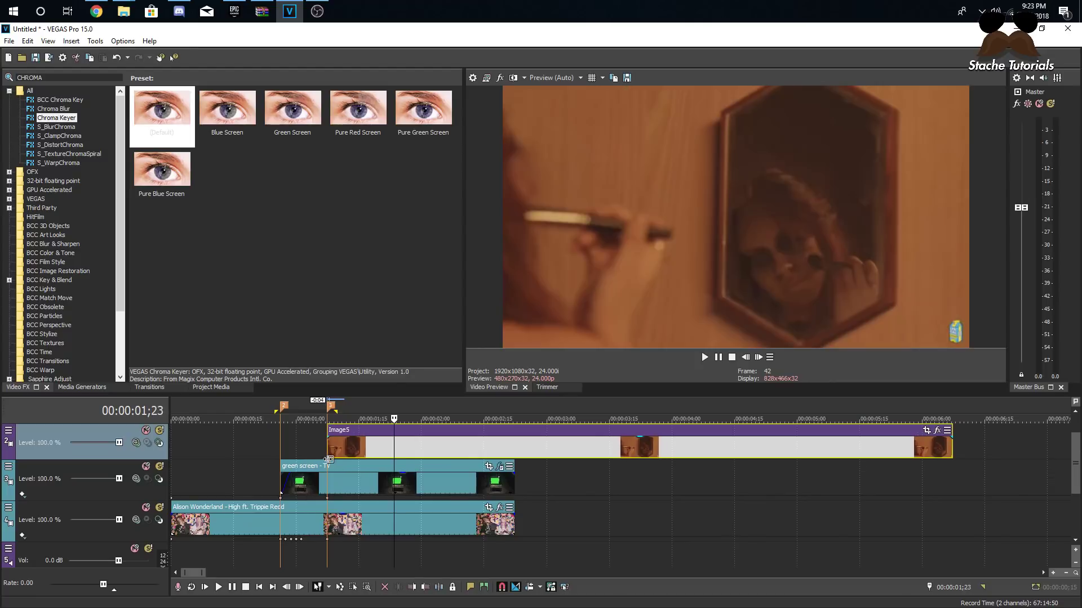
{"action": "left_click", "coordinate": [317, 455]}
{"action": "left_click", "coordinate": [330, 460]}
{"action": "scroll", "coordinate": [359, 502], "scroll_direction": "up", "scroll_amount": 4}
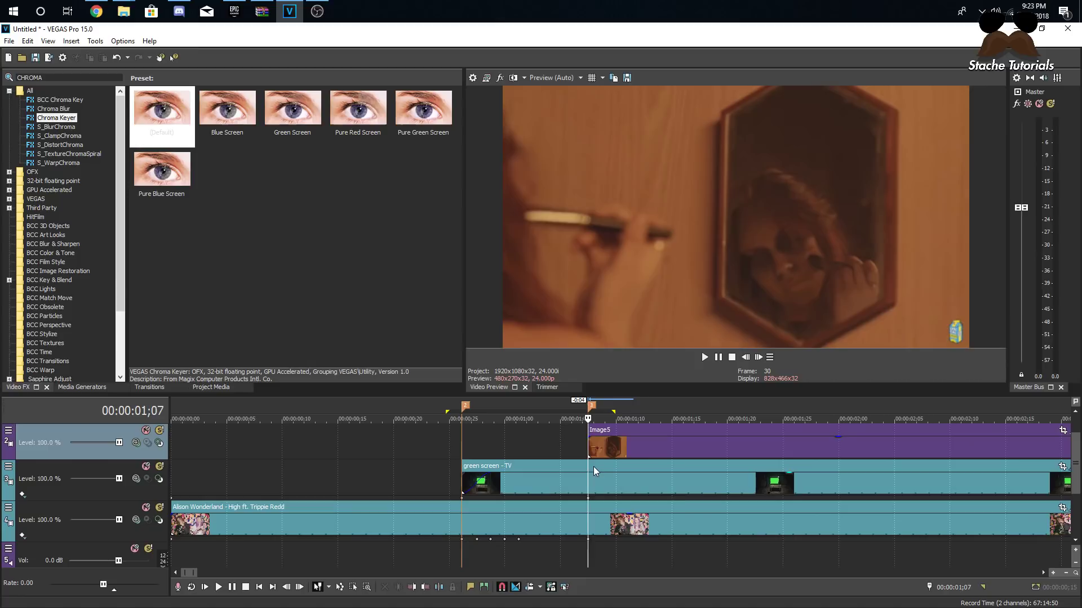
{"action": "mouse_move", "coordinate": [590, 440]}
{"action": "left_mouse_down"}
{"action": "mouse_move", "coordinate": [607, 441]}
{"action": "mouse_move", "coordinate": [588, 442]}
{"action": "left_mouse_up"}
Enable the mask in the Image5 clip's Pan/Crop and trace a closed path around the inside edge of the mirror frame
{"action": "scroll", "coordinate": [596, 462], "scroll_direction": "down", "scroll_amount": 4}
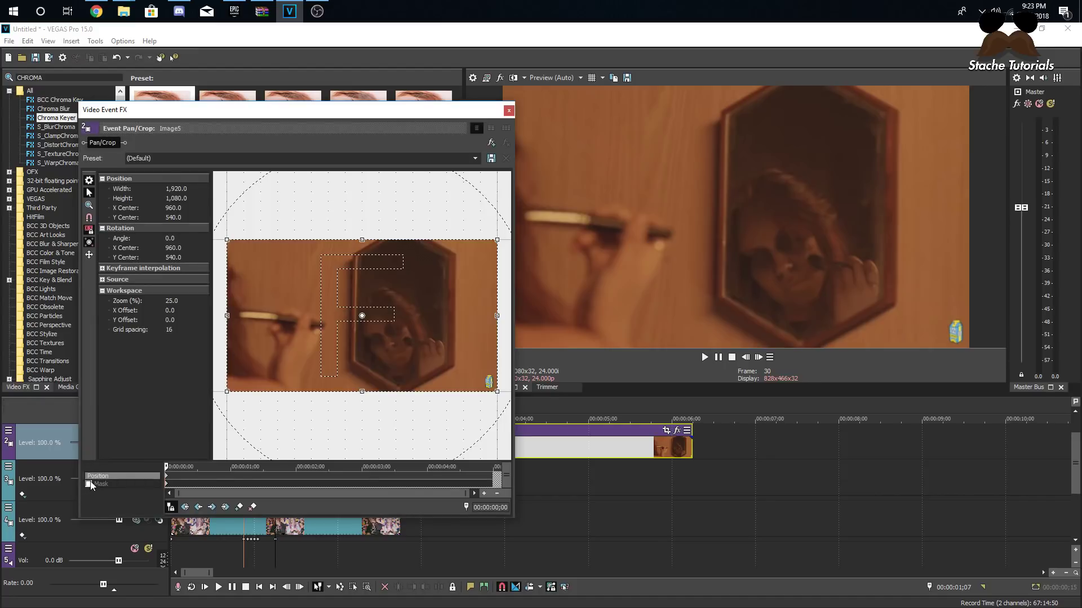
{"action": "left_click", "coordinate": [89, 484]}
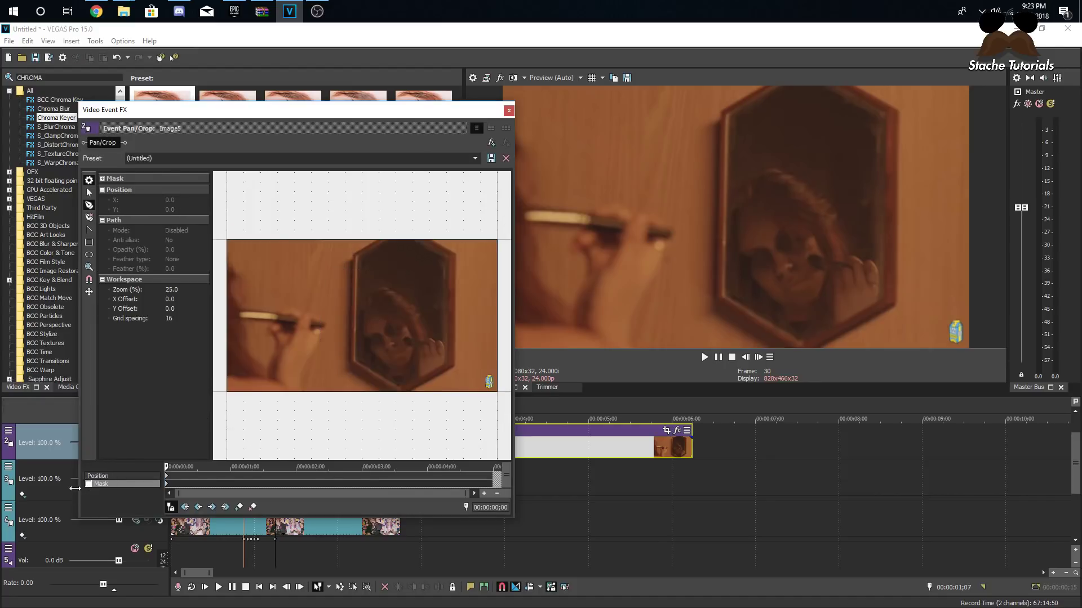
{"action": "scroll", "coordinate": [421, 433], "scroll_direction": "up", "scroll_amount": 3}
{"action": "left_click", "coordinate": [419, 426]}
{"action": "left_click", "coordinate": [353, 384]}
{"action": "left_click", "coordinate": [356, 231]}
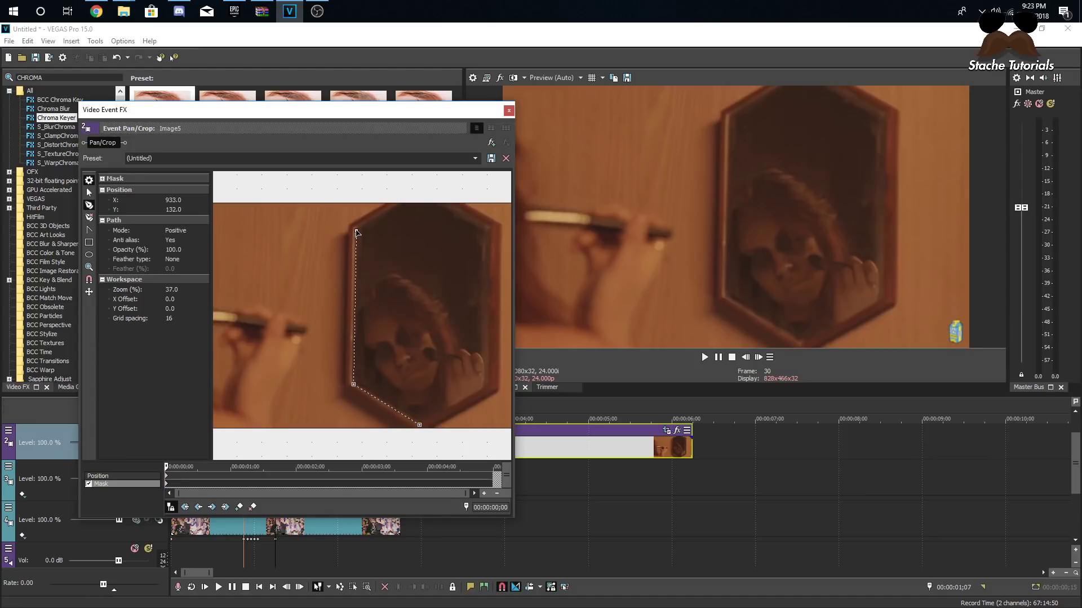
{"action": "left_click", "coordinate": [401, 205]}
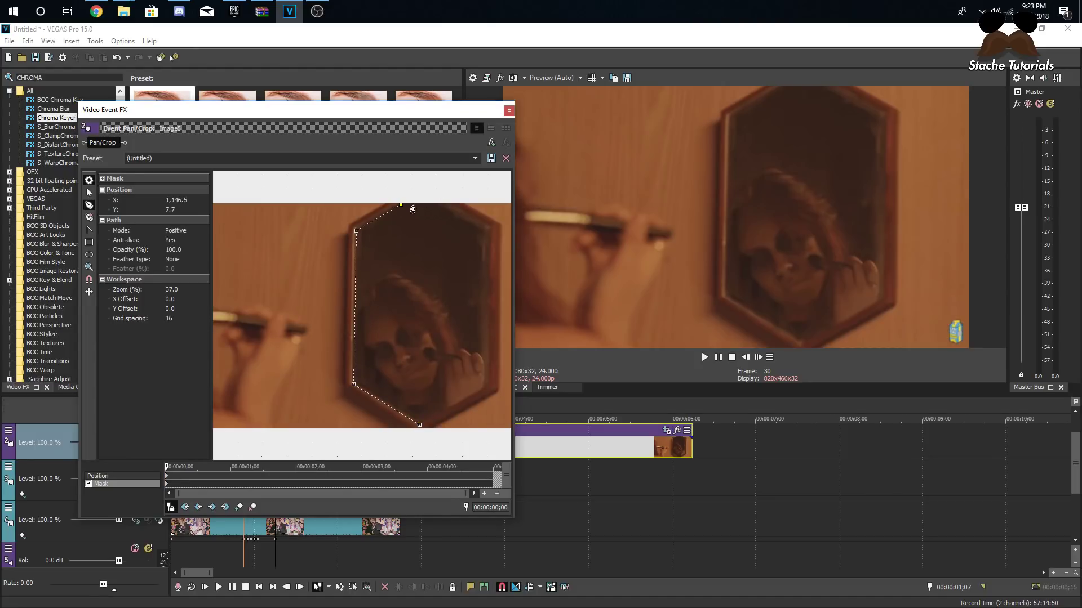
{"action": "left_click", "coordinate": [446, 204]}
{"action": "left_click", "coordinate": [489, 228]}
{"action": "left_click", "coordinate": [489, 384]}
{"action": "left_click", "coordinate": [414, 427]}
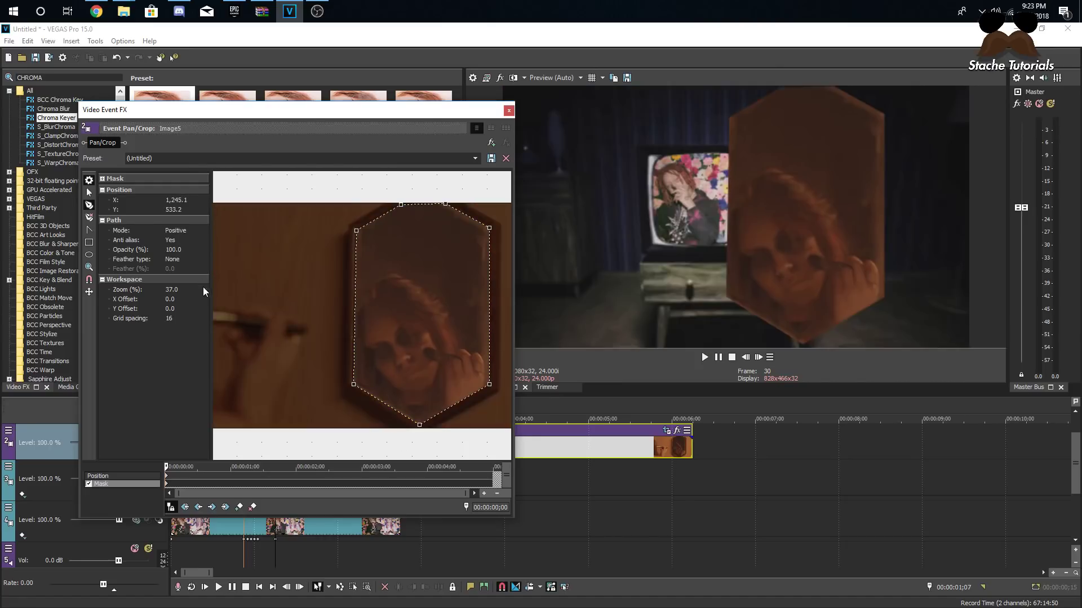
Set the mirror mask's path mode to Negative
{"action": "left_click", "coordinate": [186, 239]}
{"action": "left_click", "coordinate": [200, 233]}
{"action": "left_click", "coordinate": [201, 231]}
{"action": "left_click", "coordinate": [201, 231]}
{"action": "left_click", "coordinate": [202, 232]}
{"action": "left_click", "coordinate": [187, 248]}
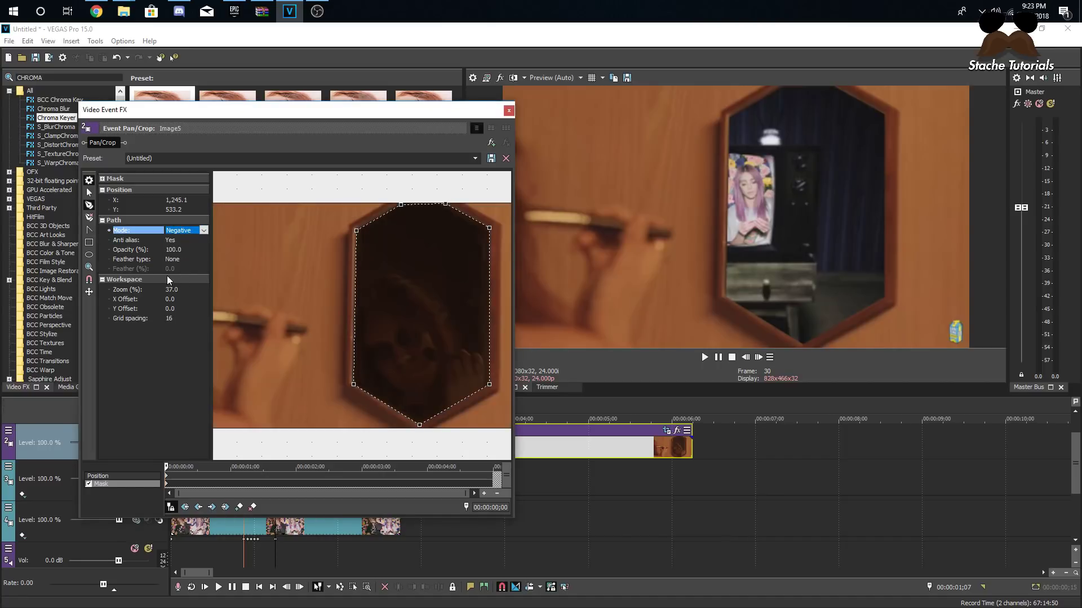
Set the mask's feather type to Out, feather it slightly, and close the Pan/Crop window
{"action": "left_click", "coordinate": [176, 261]}
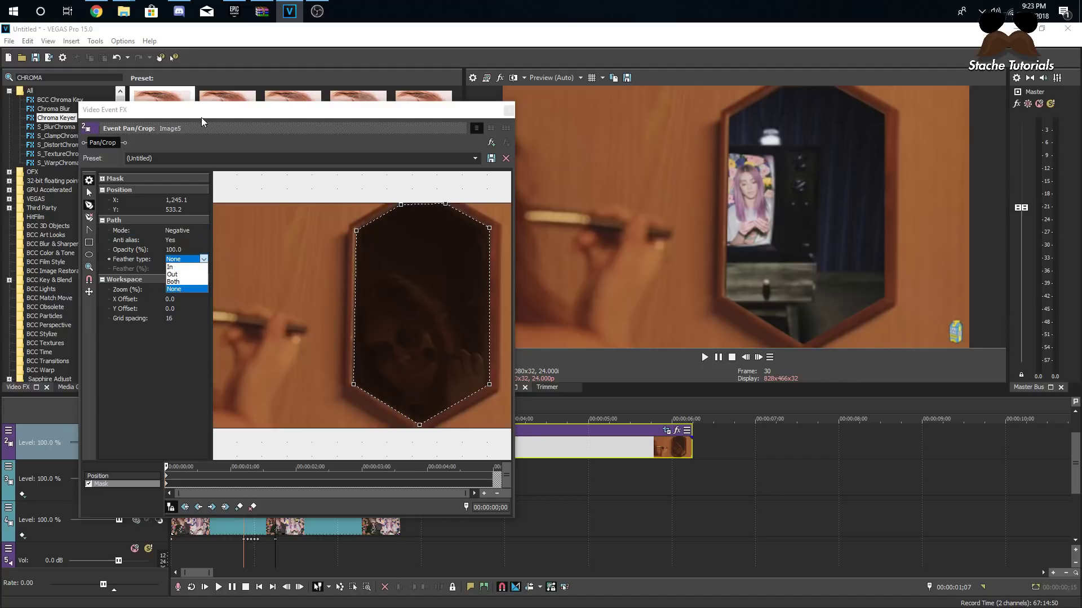
{"action": "left_click", "coordinate": [191, 274]}
{"action": "left_click", "coordinate": [185, 269]}
{"action": "left_click", "coordinate": [196, 268]}
{"action": "left_click", "coordinate": [196, 268]}
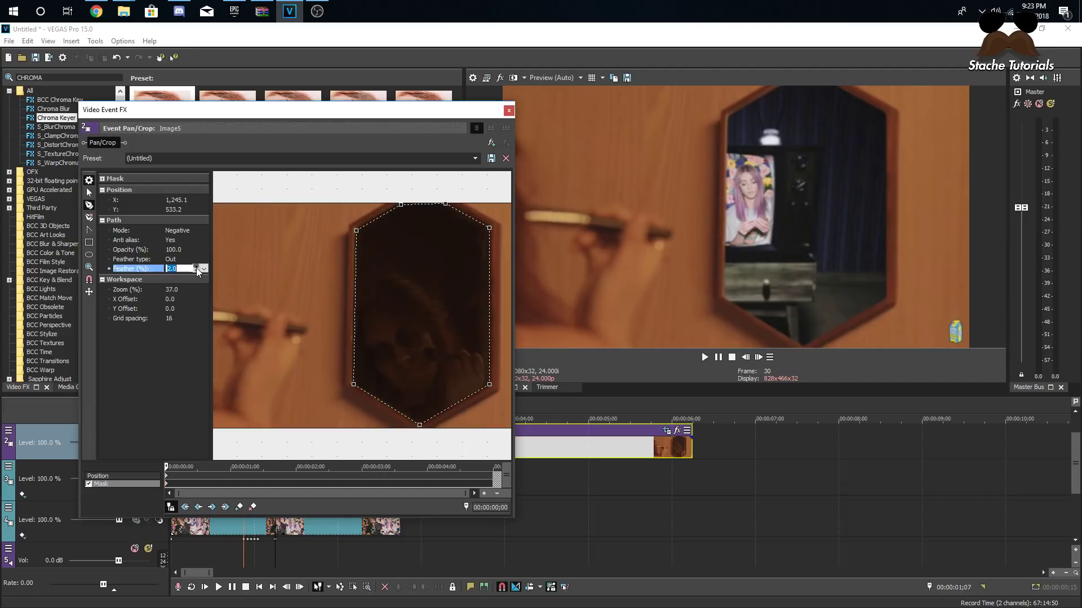
{"action": "left_click", "coordinate": [509, 111]}
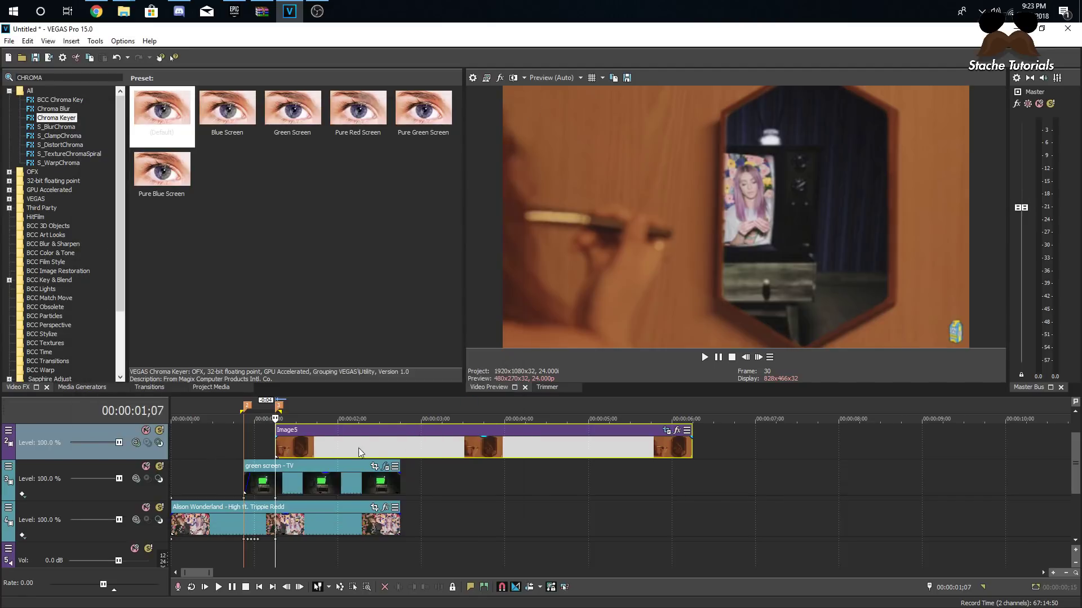
At the second marker, use Track Motion to enlarge the Image5 track to about 6,218 × 3,498 and position it at about X -935, Y -107
{"action": "left_click", "coordinate": [744, 359]}
{"action": "left_click", "coordinate": [744, 359]}
{"action": "left_click", "coordinate": [757, 359]}
{"action": "left_click", "coordinate": [758, 359]}
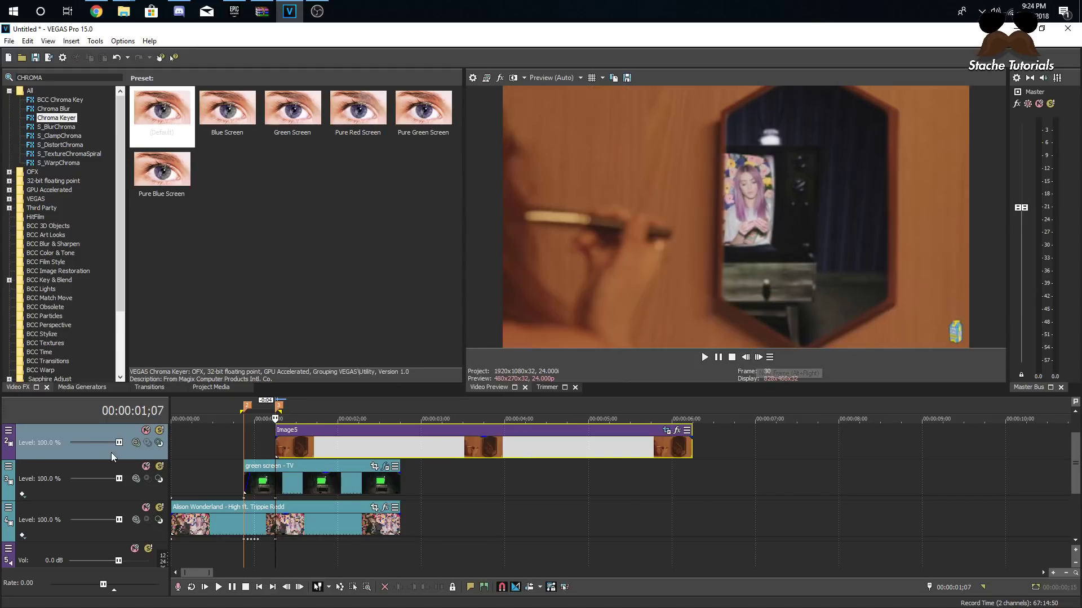
{"action": "left_click", "coordinate": [11, 431]}
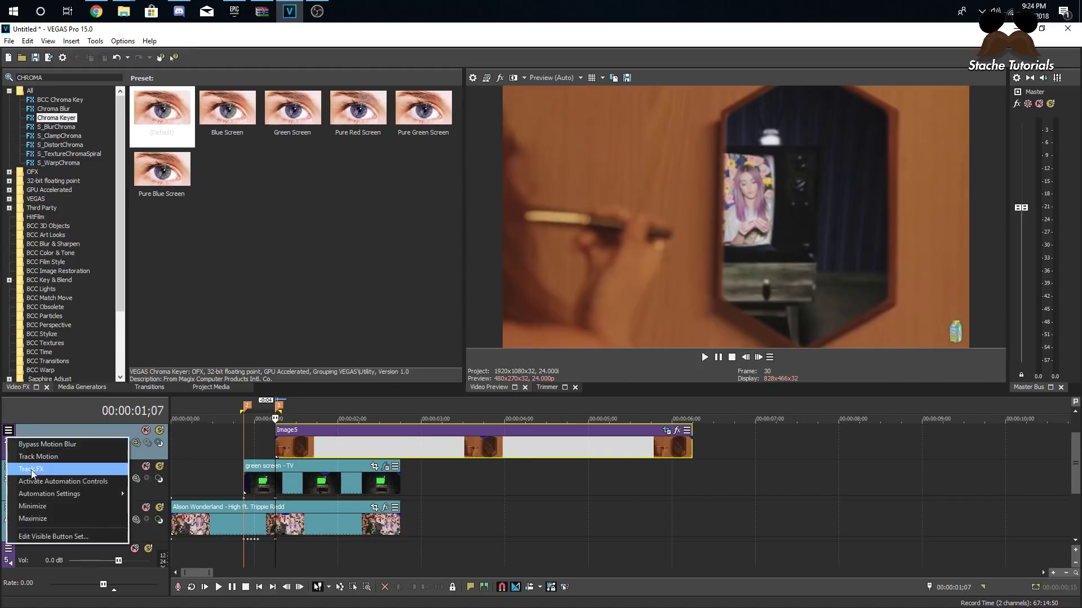
{"action": "left_click", "coordinate": [36, 459]}
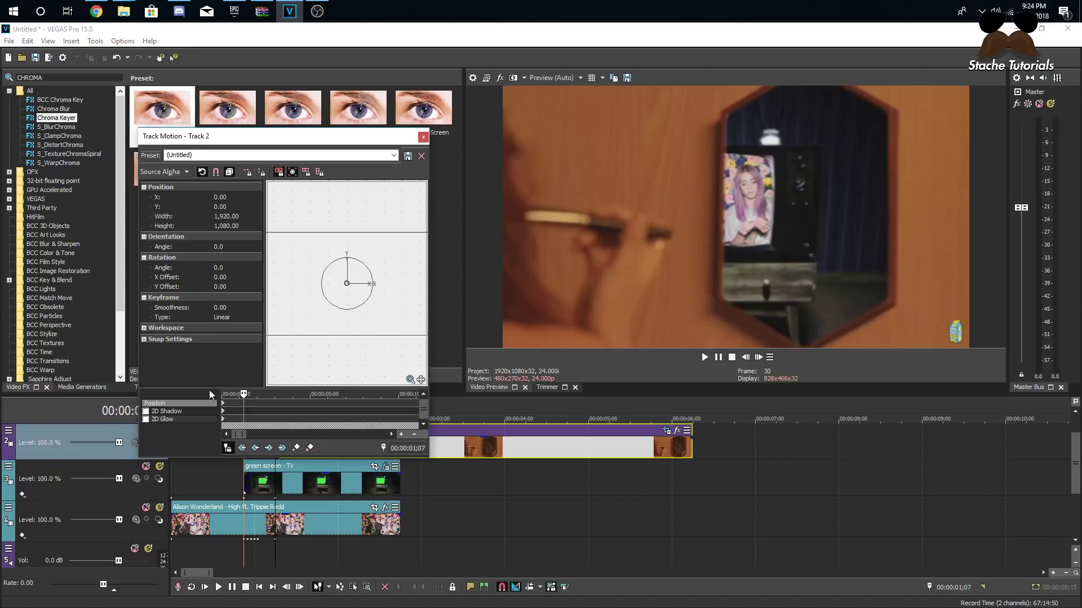
{"action": "scroll", "coordinate": [312, 315], "scroll_direction": "up", "scroll_amount": 3}
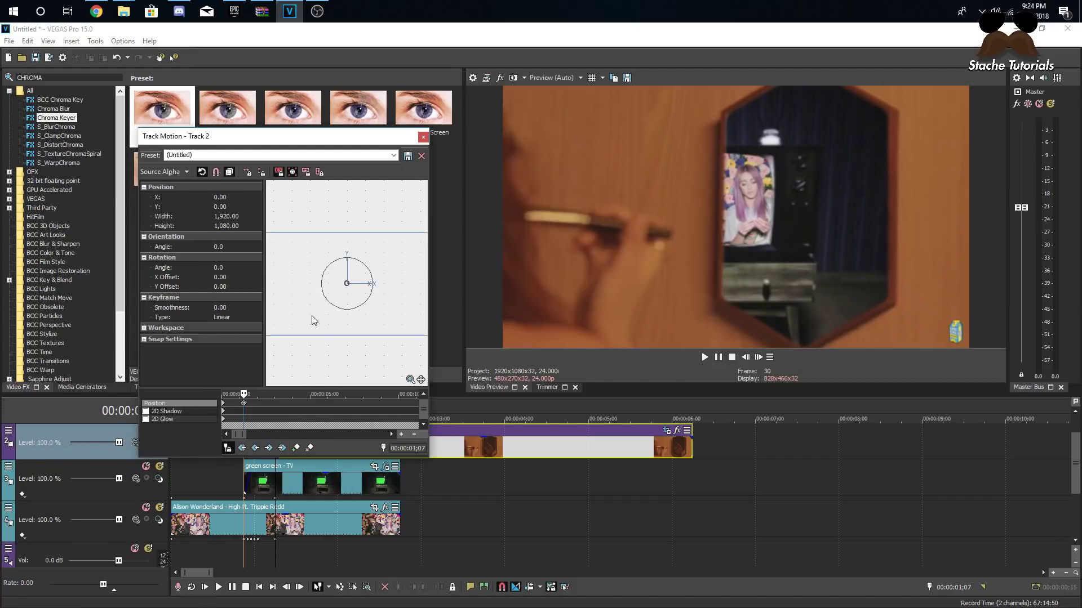
{"action": "scroll", "coordinate": [300, 355], "scroll_direction": "down", "scroll_amount": 3}
{"action": "left_click_drag", "start_coordinate": [282, 322], "coordinate": [198, 357]}
{"action": "left_click_drag", "start_coordinate": [375, 340], "coordinate": [332, 339]}
{"action": "scroll", "coordinate": [328, 344], "scroll_direction": "down", "scroll_amount": 4}
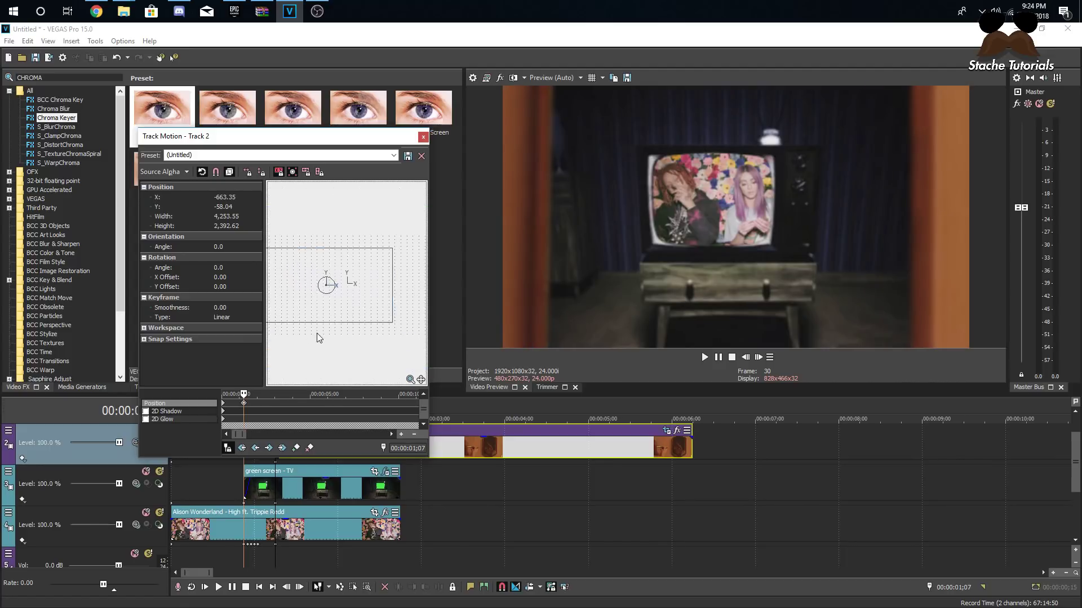
{"action": "left_click_drag", "start_coordinate": [282, 313], "coordinate": [310, 306]}
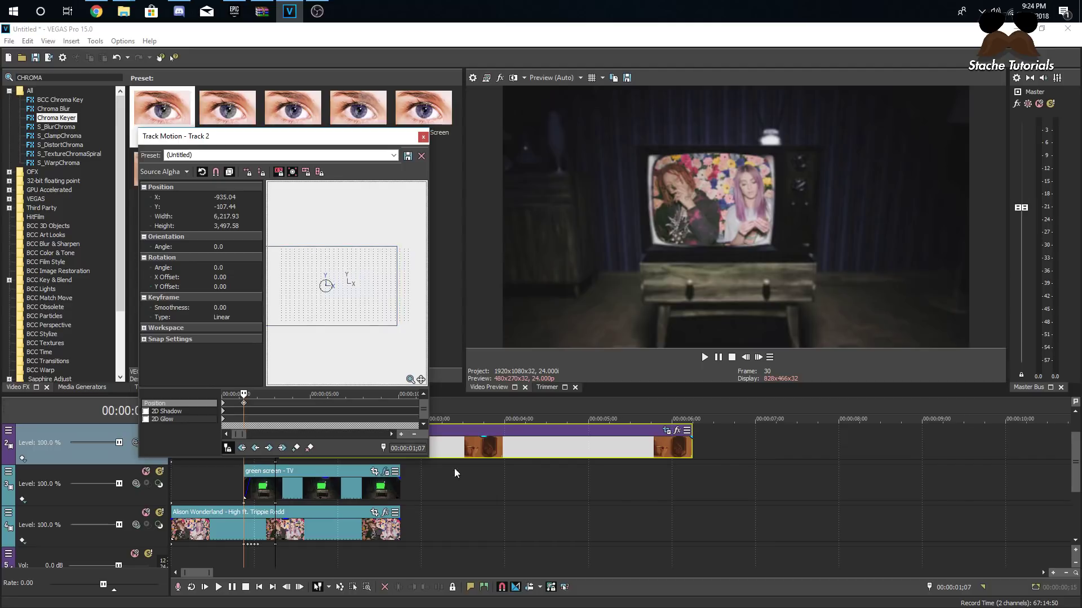
{"action": "left_click", "coordinate": [423, 137]}
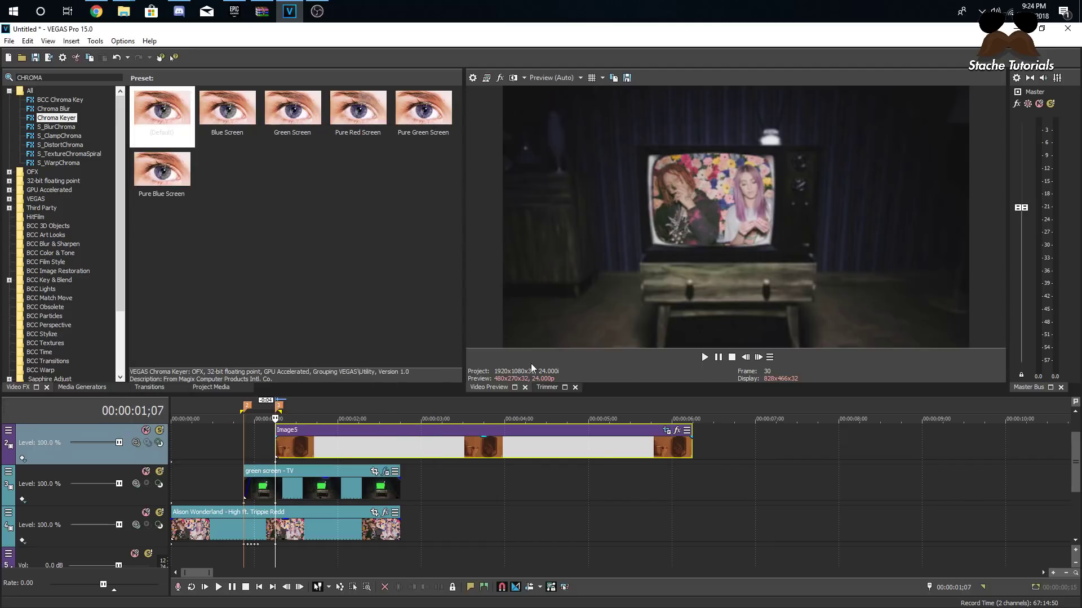
Ten frames after the second marker, at 00:00:01;19, apply the Default Track Motion preset to the Image5 track and close Track Motion
{"action": "left_click", "coordinate": [758, 357]}
{"action": "left_click", "coordinate": [759, 357]}
{"action": "left_click", "coordinate": [758, 357]}
{"action": "left_click", "coordinate": [758, 357]}
{"action": "left_click", "coordinate": [758, 357]}
{"action": "left_click", "coordinate": [758, 358]}
{"action": "left_click", "coordinate": [758, 357]}
{"action": "left_click", "coordinate": [759, 358]}
{"action": "left_click", "coordinate": [759, 358]}
{"action": "left_click", "coordinate": [759, 358]}
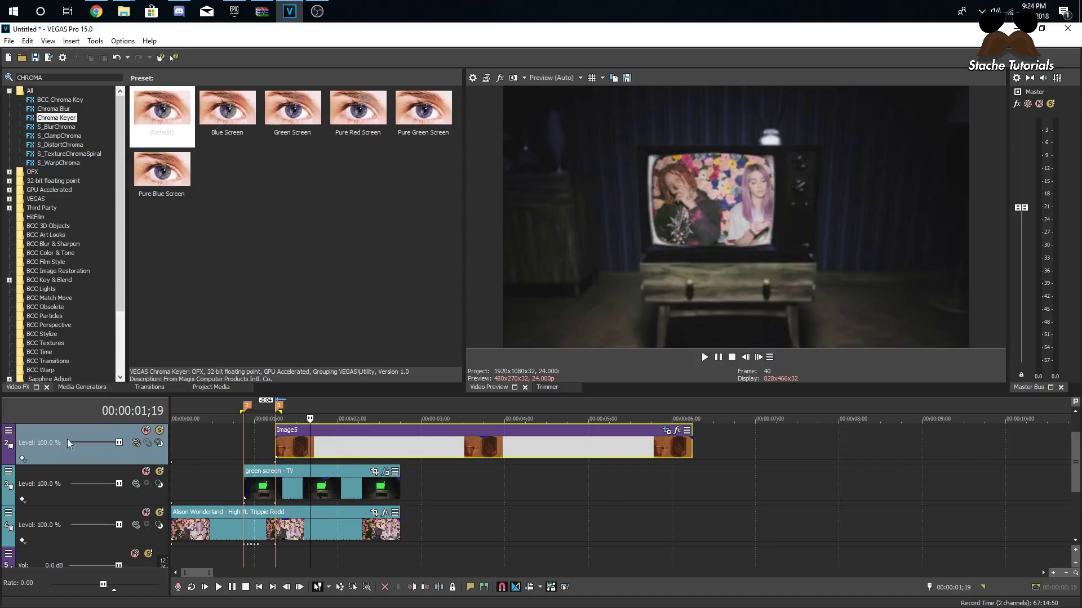
{"action": "left_click", "coordinate": [9, 431]}
{"action": "left_click", "coordinate": [35, 442]}
{"action": "left_click", "coordinate": [393, 156]}
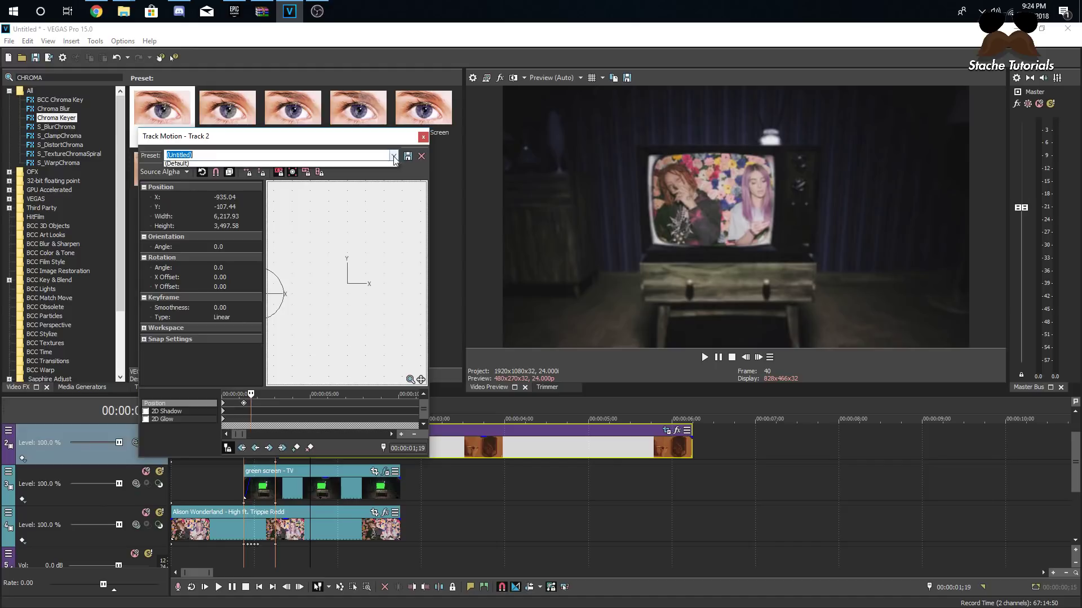
{"action": "left_click", "coordinate": [394, 164]}
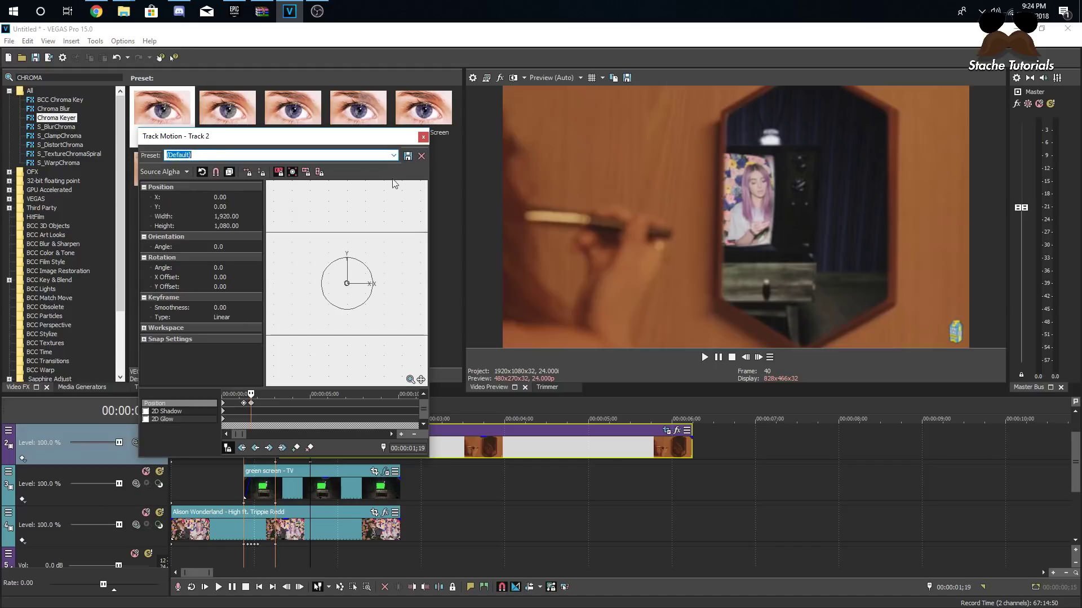
{"action": "left_click", "coordinate": [422, 137]}
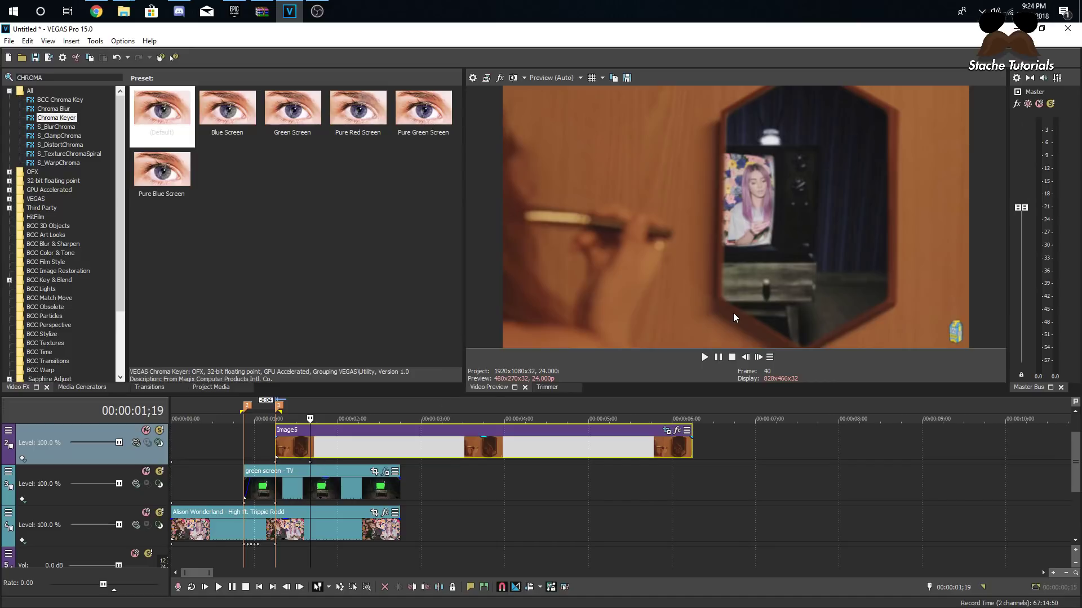
Step forward from the second marker to review the zoom out through the mirror frame by frame
{"action": "left_click", "coordinate": [272, 453]}
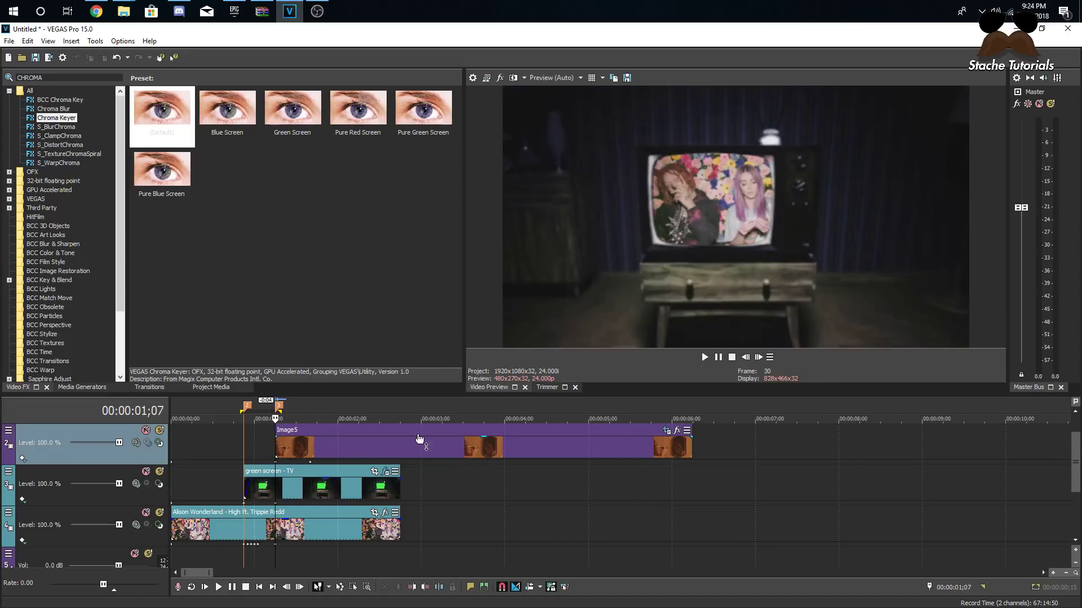
{"action": "left_click", "coordinate": [759, 357]}
{"action": "left_click", "coordinate": [759, 356]}
{"action": "left_click", "coordinate": [759, 356]}
{"action": "left_click", "coordinate": [758, 356]}
{"action": "left_click", "coordinate": [759, 356]}
{"action": "left_click", "coordinate": [759, 356]}
{"action": "left_click", "coordinate": [759, 356]}
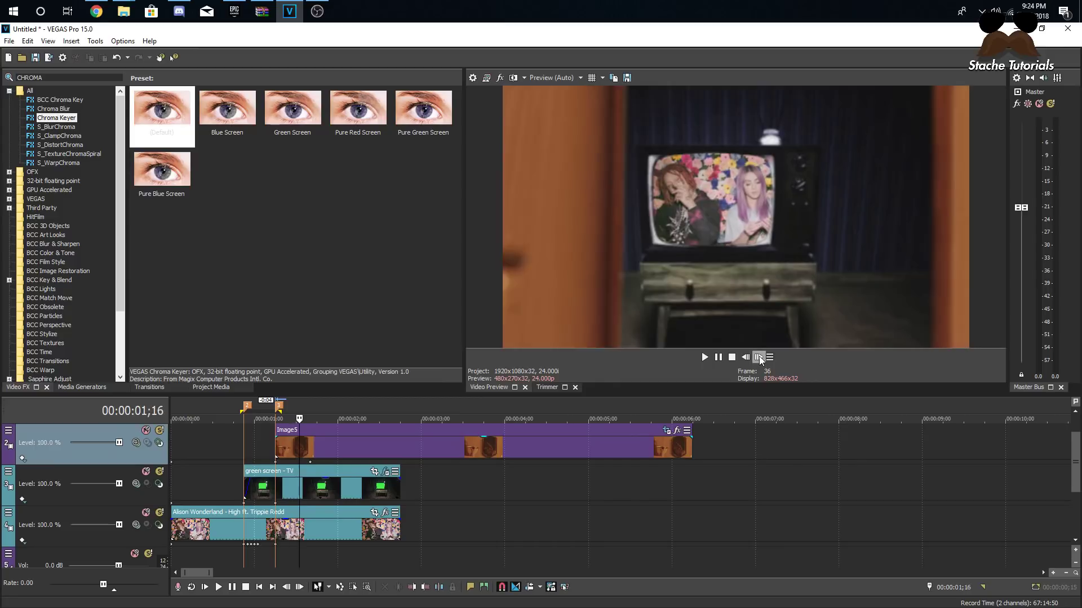
{"action": "left_click", "coordinate": [759, 356]}
{"action": "left_click", "coordinate": [759, 356]}
{"action": "left_click", "coordinate": [759, 356]}
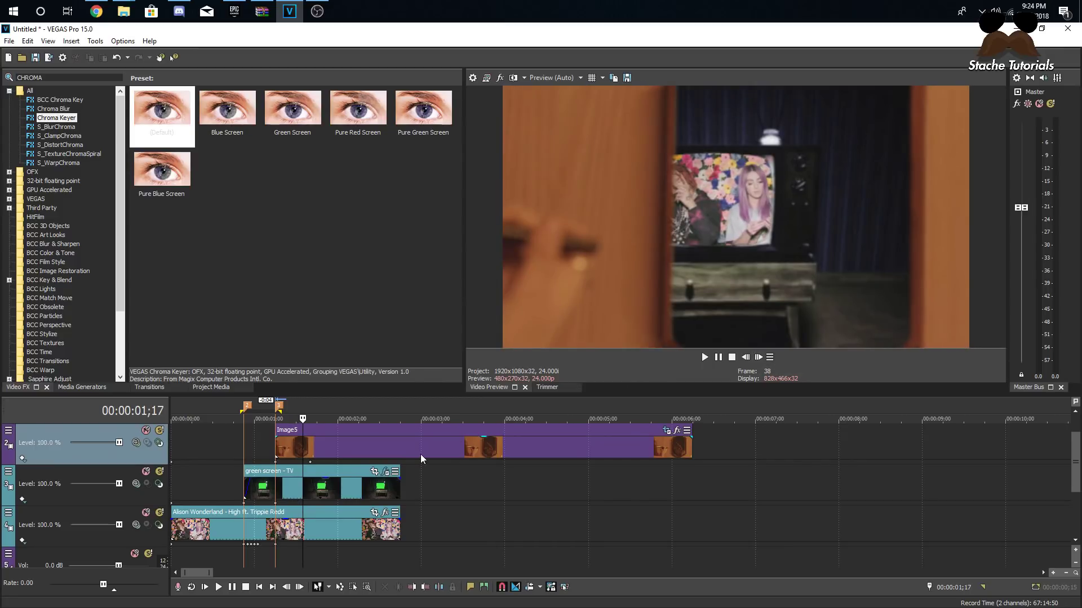
Check how the TV sits inside the mirror from about 00:00:01;13 to the end of the zoom-out
{"action": "left_click", "coordinate": [300, 525]}
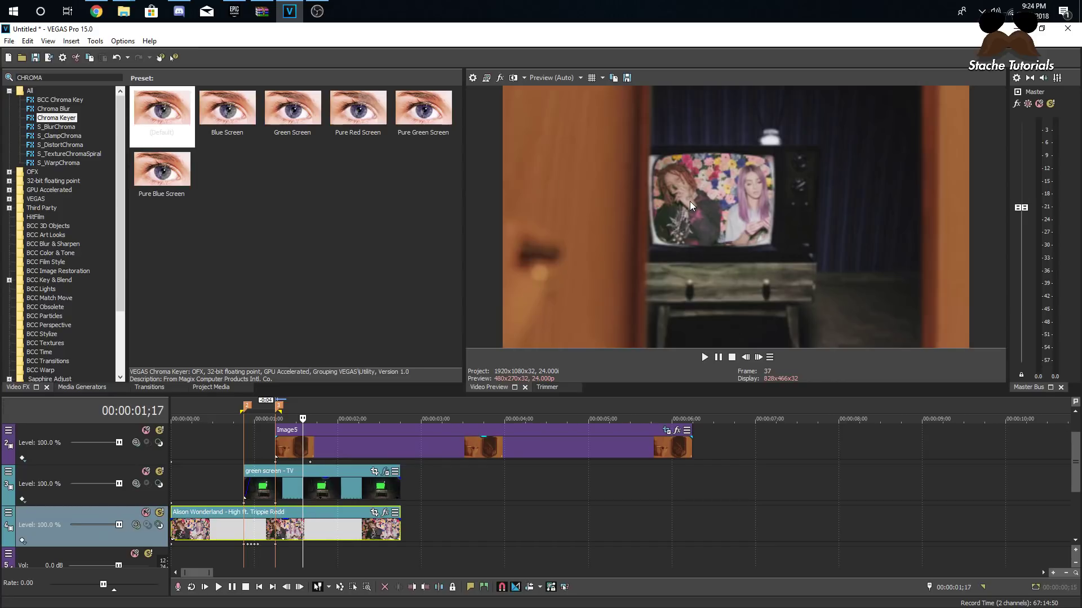
{"action": "left_click", "coordinate": [309, 447]}
{"action": "left_click", "coordinate": [292, 496]}
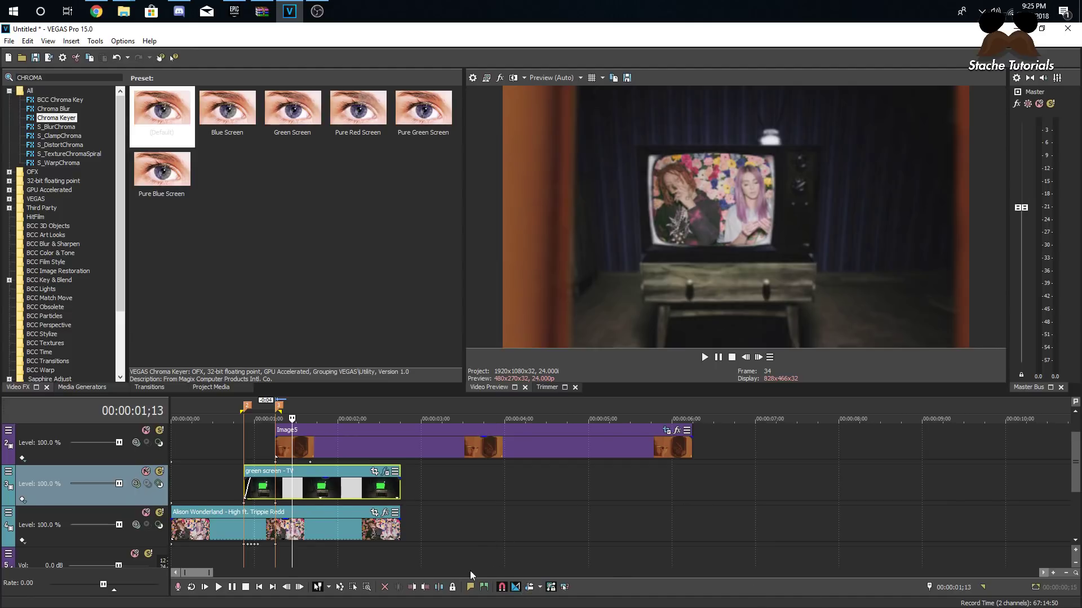
{"action": "left_click", "coordinate": [295, 493]}
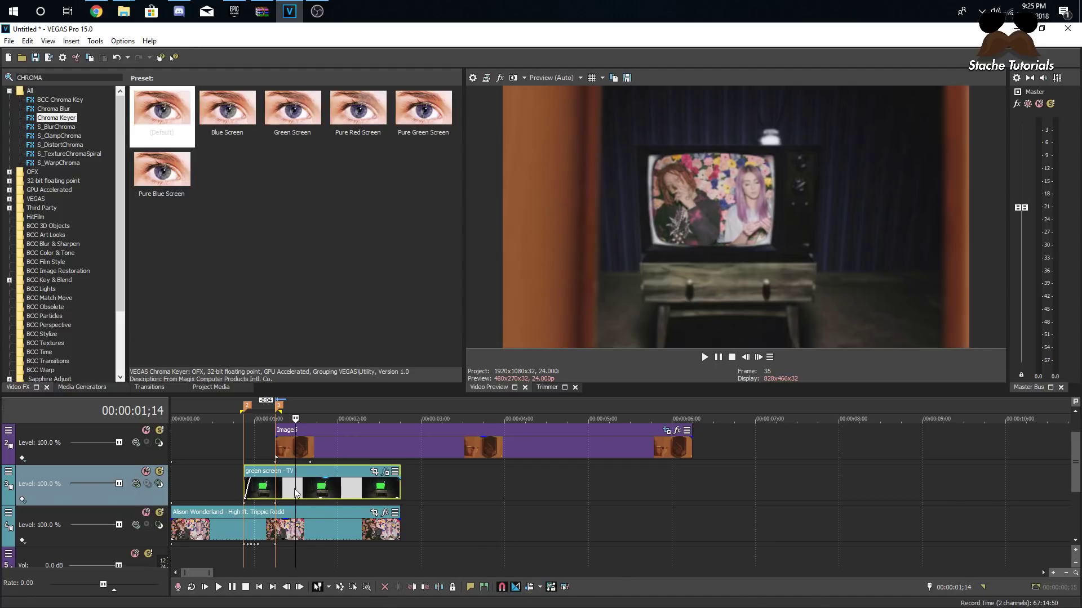
{"action": "left_click", "coordinate": [759, 358]}
{"action": "left_click", "coordinate": [759, 357]}
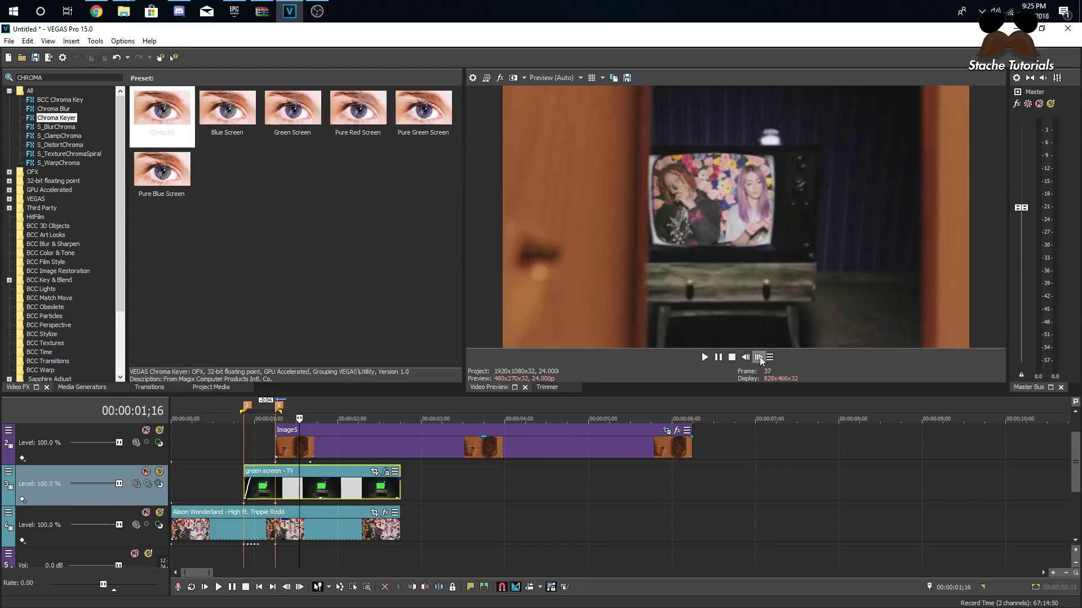
{"action": "left_click", "coordinate": [759, 357]}
{"action": "left_click", "coordinate": [759, 357]}
{"action": "left_click", "coordinate": [759, 357]}
{"action": "left_click", "coordinate": [759, 358]}
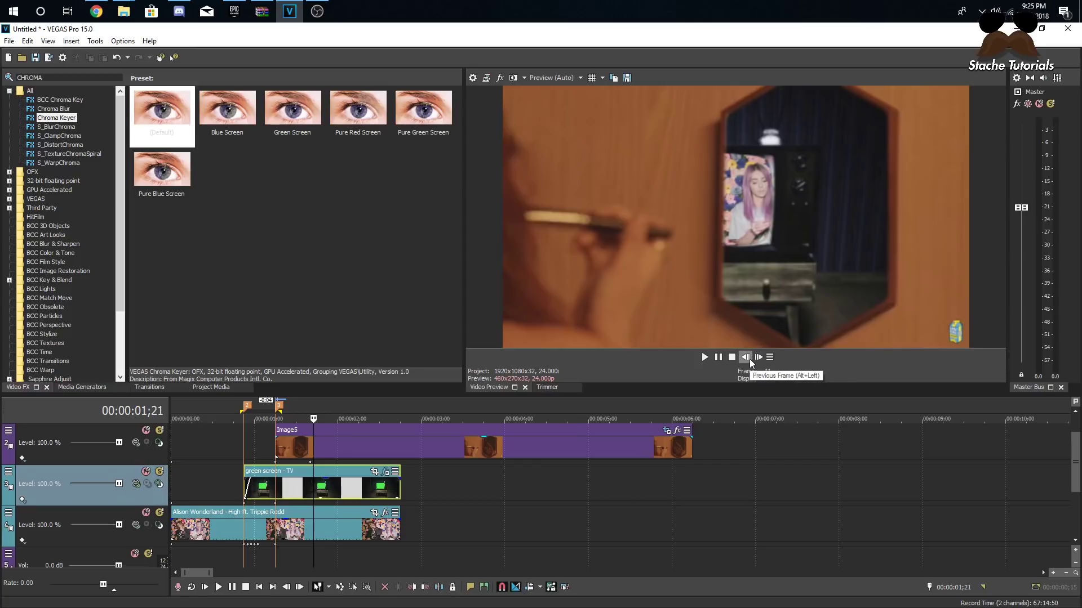
Step backward through the mirror zoom-out to about 00:00:01;09, examining the TV's position on each frame
{"action": "left_click", "coordinate": [749, 360]}
{"action": "left_click", "coordinate": [749, 359]}
{"action": "left_click", "coordinate": [749, 360]}
{"action": "left_click", "coordinate": [749, 359]}
{"action": "left_click", "coordinate": [750, 359]}
{"action": "left_click", "coordinate": [750, 359]}
{"action": "left_click", "coordinate": [749, 360]}
{"action": "left_click", "coordinate": [749, 359]}
{"action": "left_click", "coordinate": [749, 360]}
{"action": "left_click", "coordinate": [744, 357]}
{"action": "left_click", "coordinate": [759, 356]}
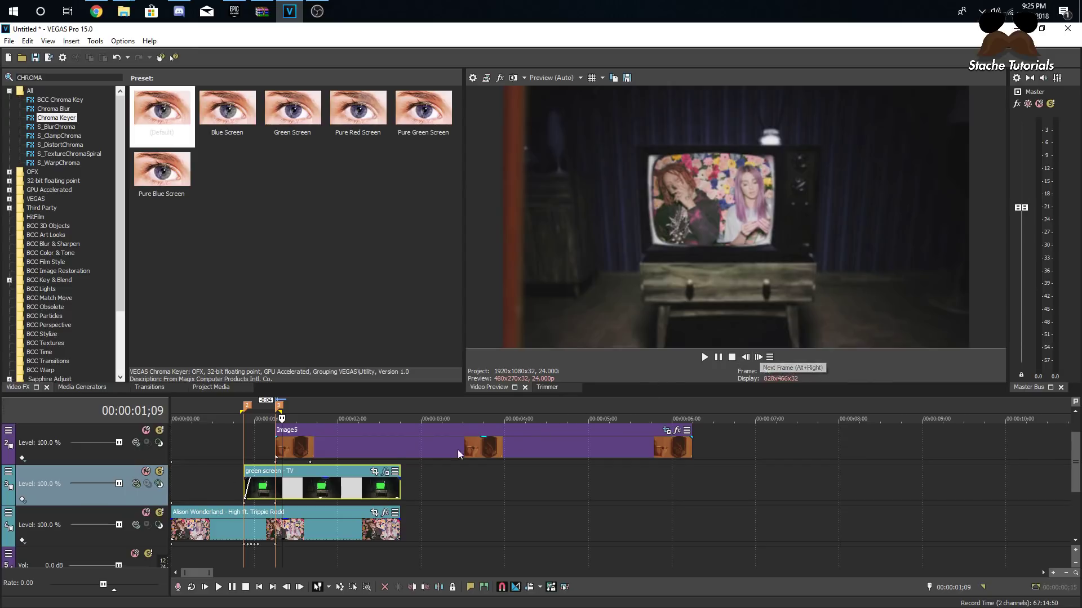
At about 00:00:01;20, use Track Motion to resize the green screen TV track to about 2,153 × 1,211 and shift it to about X 285, Y -60
{"action": "left_click", "coordinate": [310, 484]}
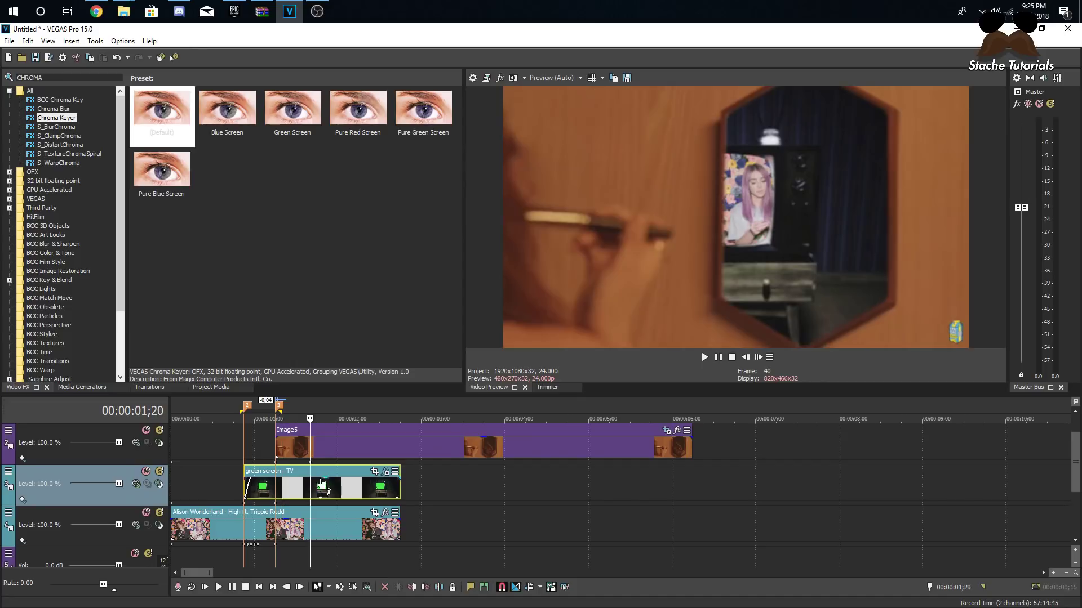
{"action": "left_click", "coordinate": [9, 476]}
{"action": "left_click", "coordinate": [60, 501]}
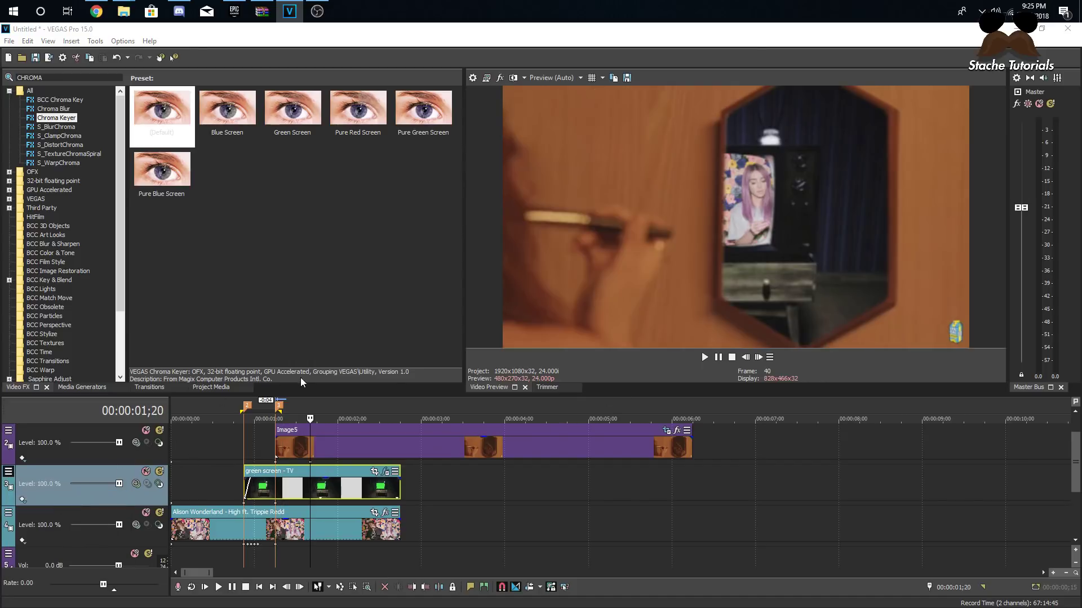
{"action": "scroll", "coordinate": [297, 354], "scroll_direction": "down", "scroll_amount": 3}
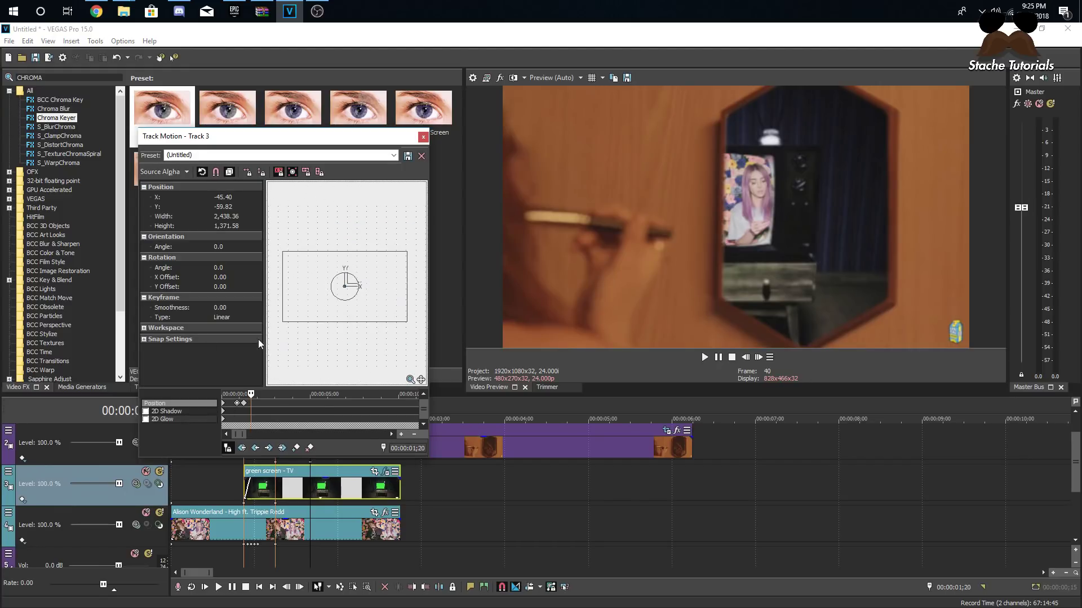
{"action": "left_click_drag", "start_coordinate": [285, 323], "coordinate": [352, 316]}
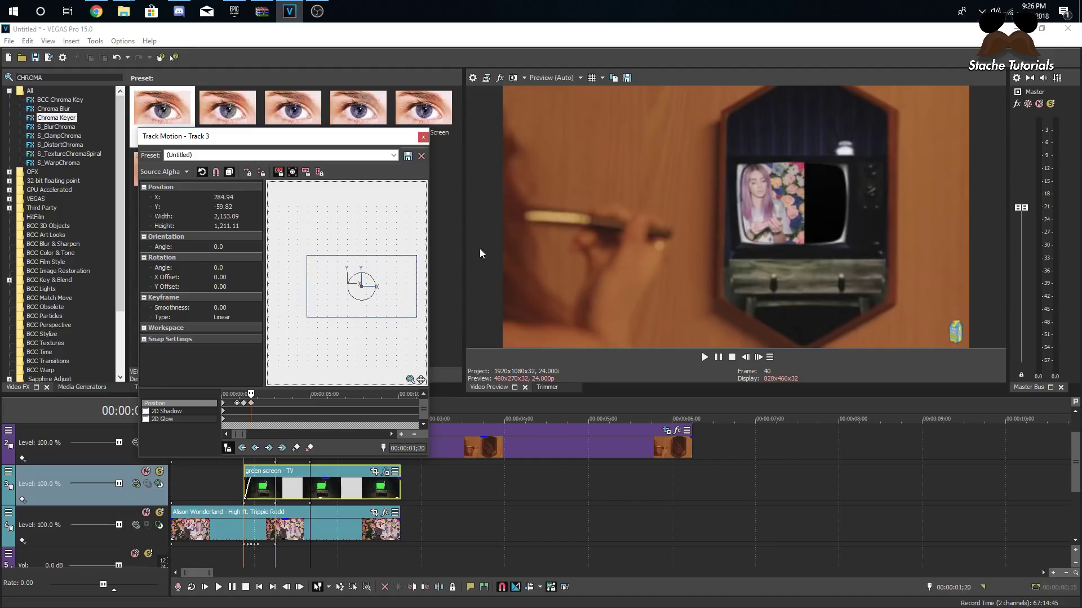
At 00:00:01;20, use Track Motion to resize the music video track to about 560 × 315 and place it around X 251, Y 54
{"action": "left_click", "coordinate": [423, 138]}
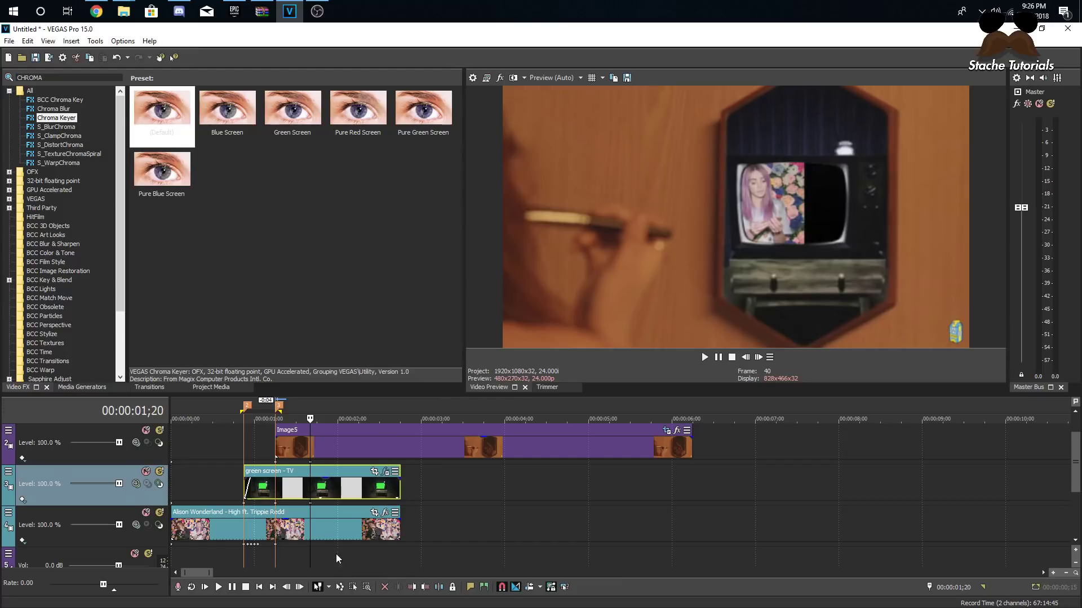
{"action": "left_click", "coordinate": [9, 513]}
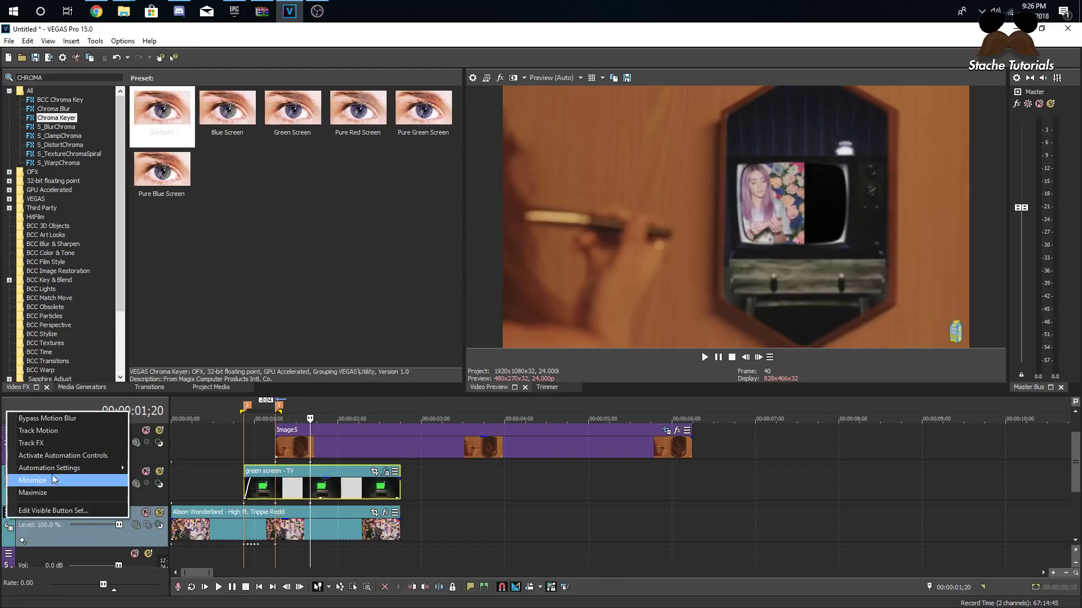
{"action": "left_click", "coordinate": [50, 444]}
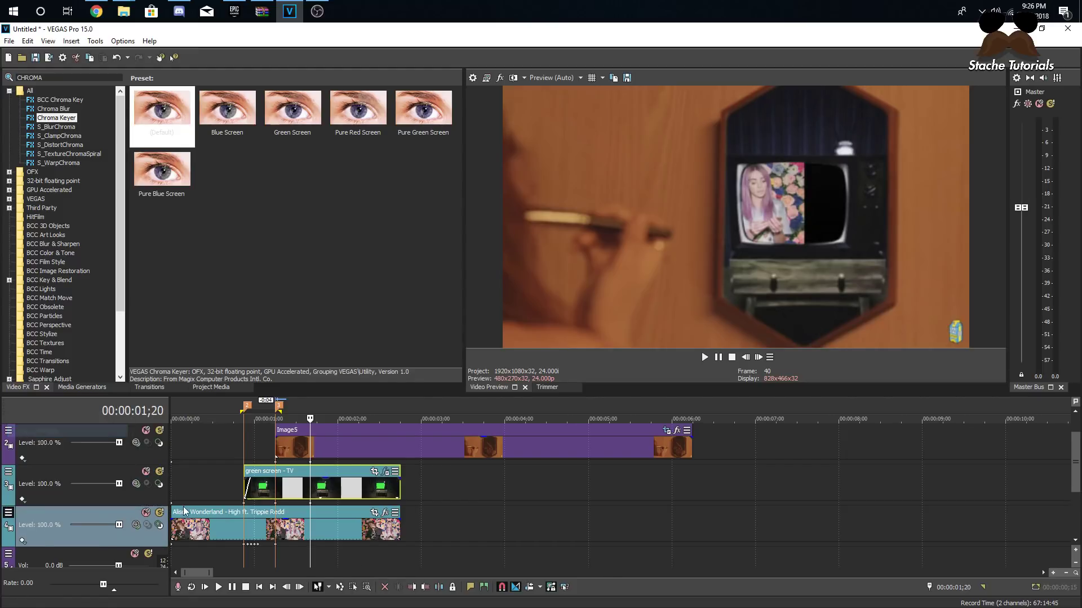
{"action": "left_click_drag", "start_coordinate": [317, 292], "coordinate": [350, 289]}
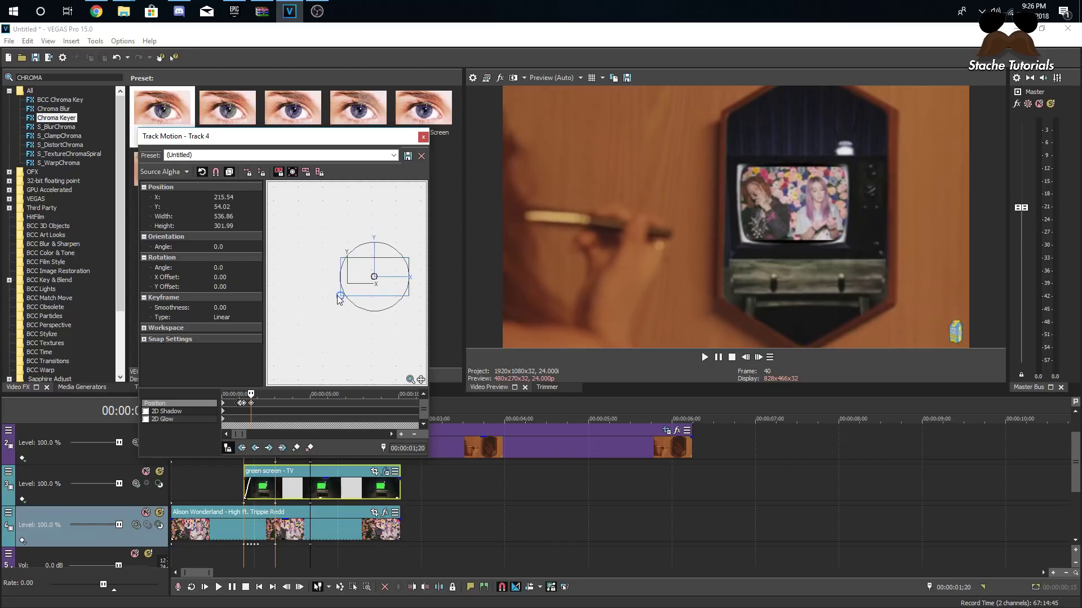
{"action": "mouse_move", "coordinate": [337, 298]}
{"action": "left_mouse_down"}
{"action": "mouse_move", "coordinate": [350, 286]}
{"action": "mouse_move", "coordinate": [338, 307]}
{"action": "mouse_move", "coordinate": [345, 295]}
{"action": "left_mouse_up"}
{"action": "key", "text": "ctrl+z"}
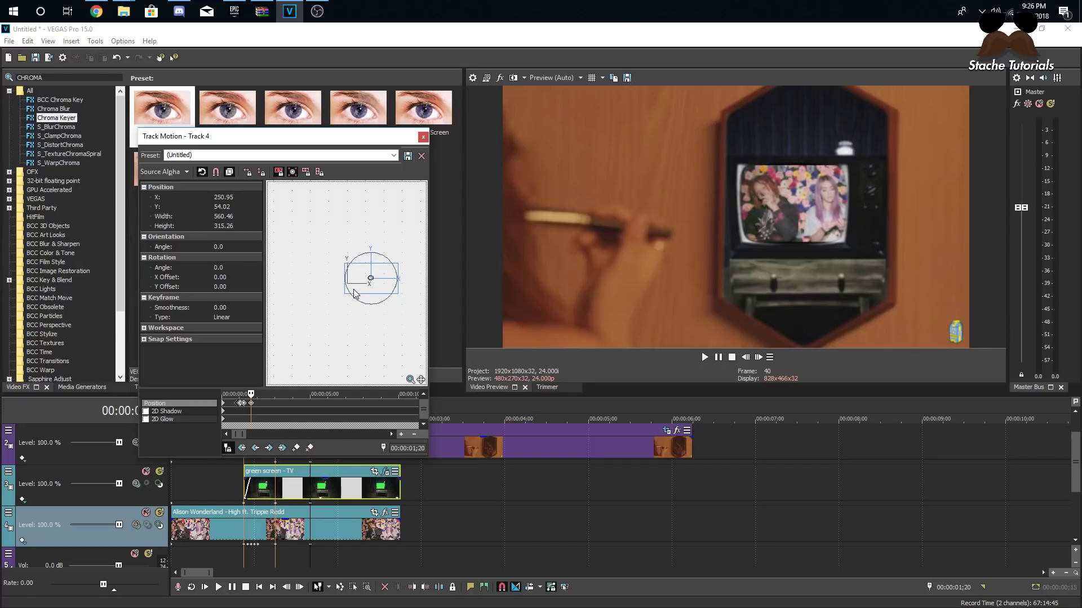
{"action": "left_click", "coordinate": [423, 137]}
Step frame by frame from the second marker to about 00:00:01;19, checking how the music video follows the TV screen
{"action": "left_click", "coordinate": [273, 444]}
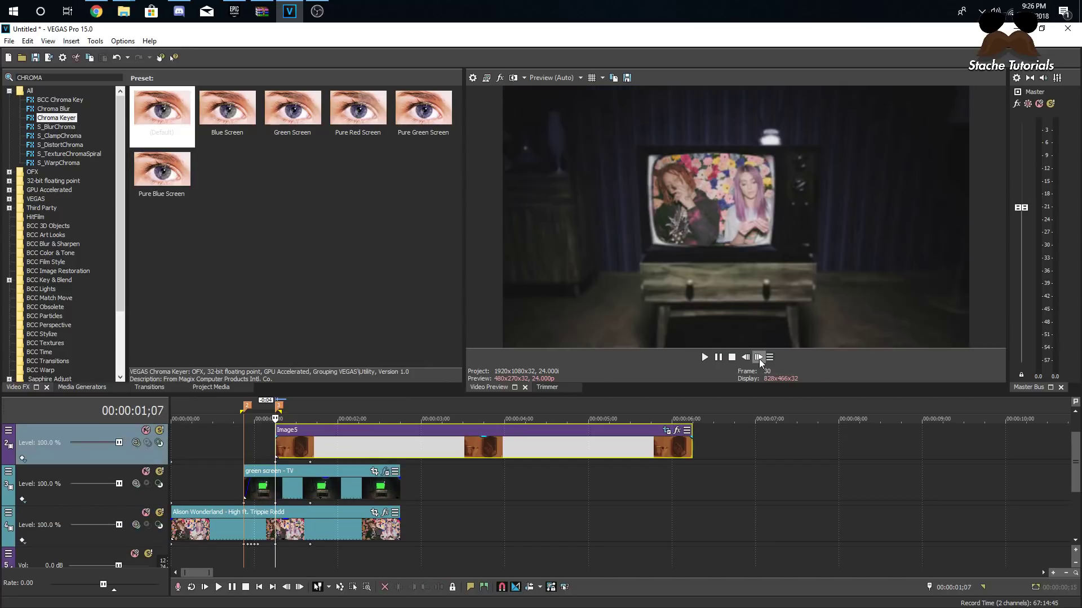
{"action": "left_click", "coordinate": [759, 359]}
{"action": "left_click", "coordinate": [759, 360]}
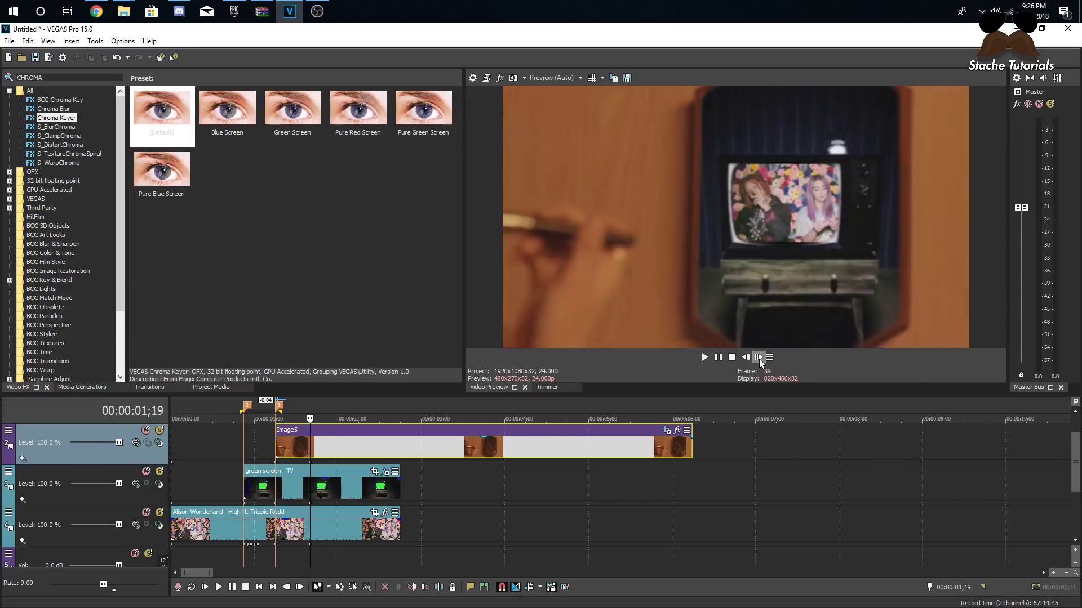
{"action": "left_click", "coordinate": [759, 360]}
{"action": "left_click", "coordinate": [747, 362]}
{"action": "left_click", "coordinate": [746, 362]}
{"action": "left_click", "coordinate": [746, 363]}
{"action": "left_click", "coordinate": [759, 359]}
{"action": "left_click", "coordinate": [759, 359]}
{"action": "left_click", "coordinate": [759, 359]}
{"action": "left_click", "coordinate": [759, 358]}
{"action": "left_click", "coordinate": [759, 358]}
{"action": "left_click", "coordinate": [759, 358]}
{"action": "left_click", "coordinate": [759, 359]}
{"action": "left_click", "coordinate": [759, 358]}
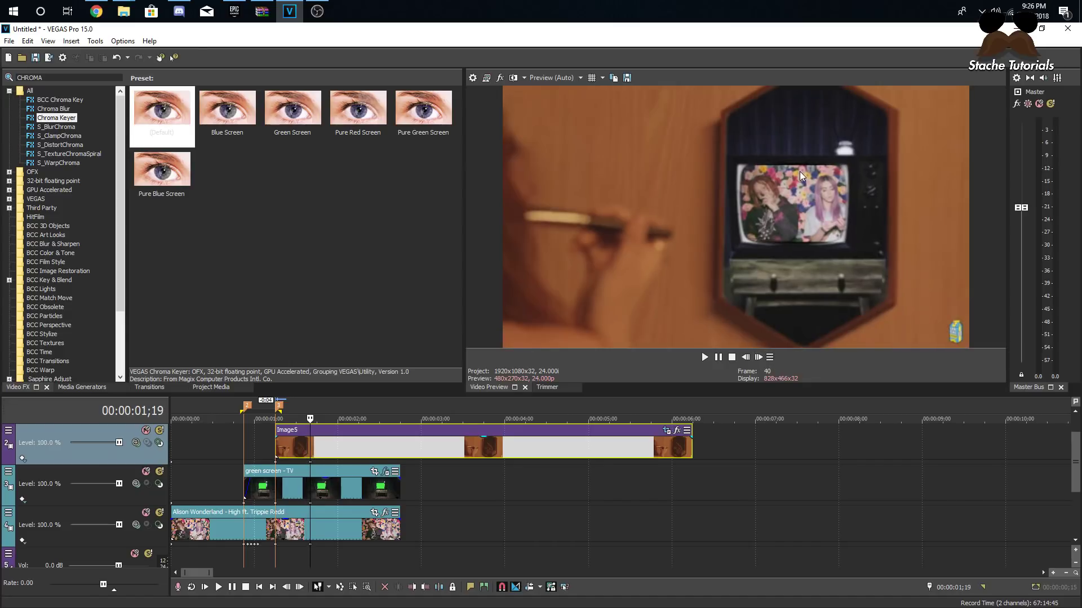
Play the transition in a loop region starting at 00:00:00;20 and ending at 00:00:01;26
{"action": "left_click_drag", "start_coordinate": [228, 415], "coordinate": [362, 415]}
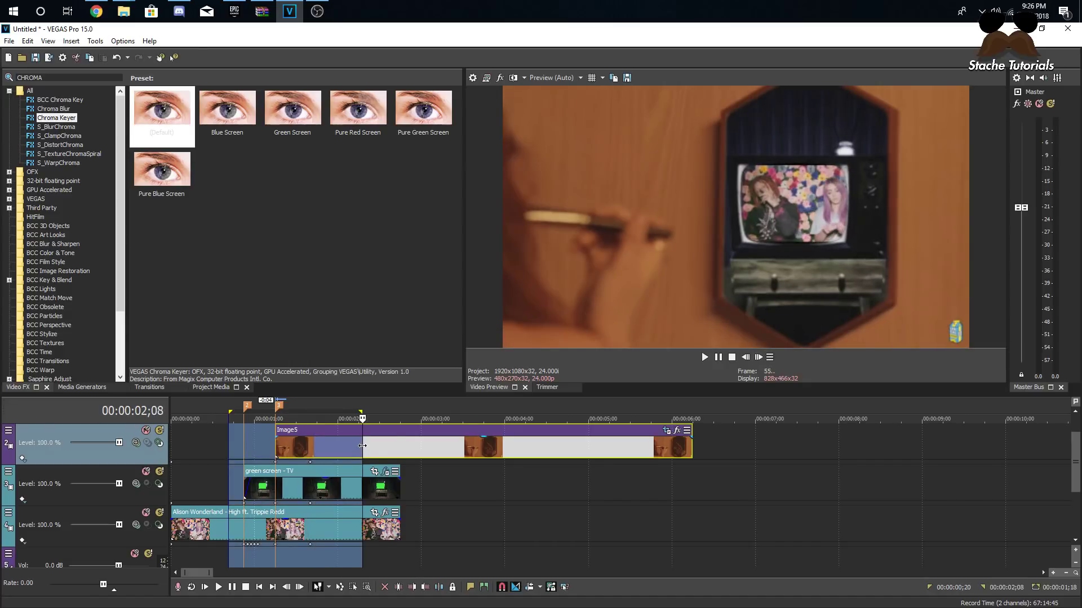
{"action": "key", "text": "space"}
{"action": "left_click_drag", "start_coordinate": [229, 415], "coordinate": [326, 415]}
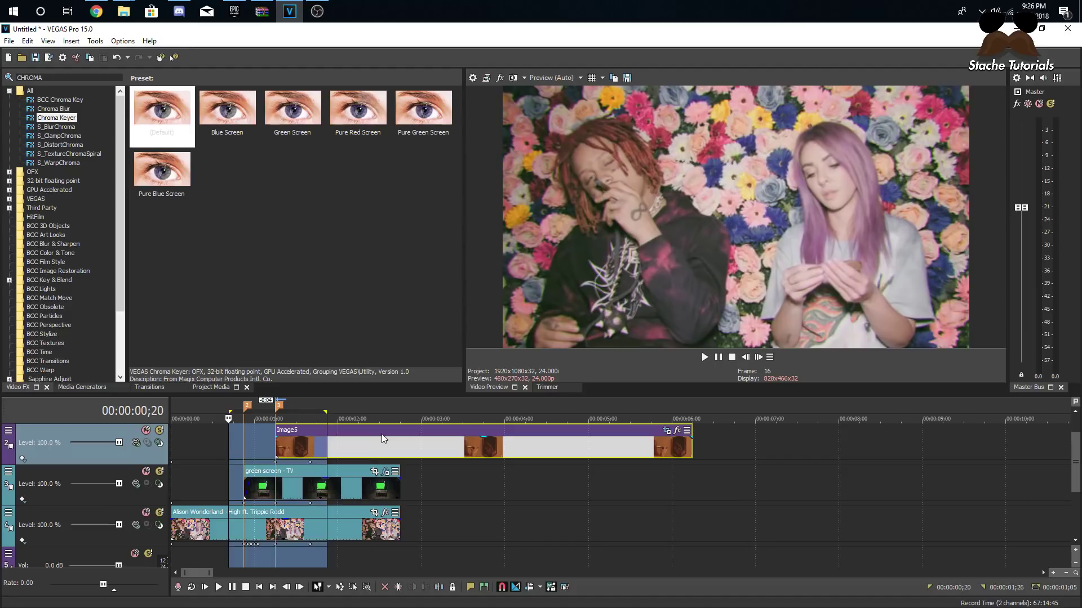
{"action": "key", "text": "space"}
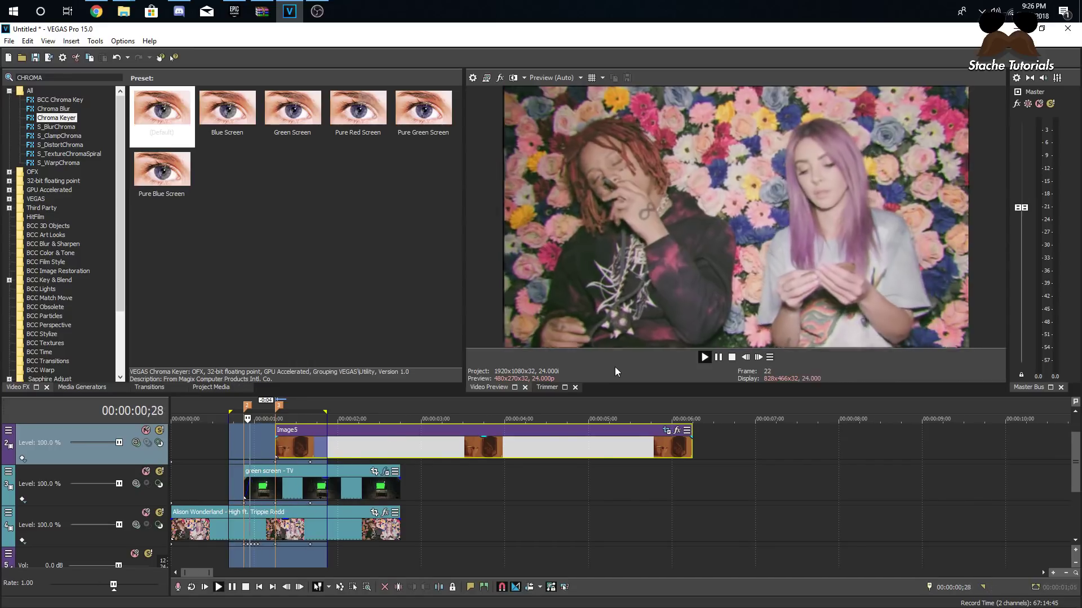
{"action": "key", "text": "space"}
{"action": "key", "text": "space"}
{"action": "key", "text": "space"}
{"action": "key", "text": "space"}
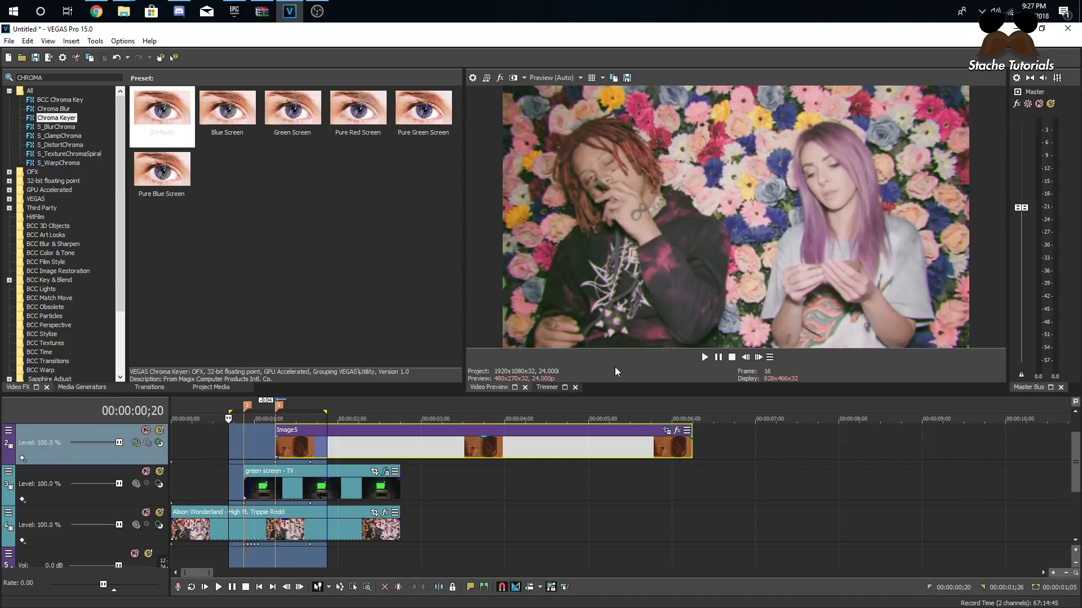
{"action": "key", "text": "space"}
Step from the second marker to the end of the mirror zoom-out and back to 00:00:01;08, examining each frame
{"action": "left_click", "coordinate": [273, 493]}
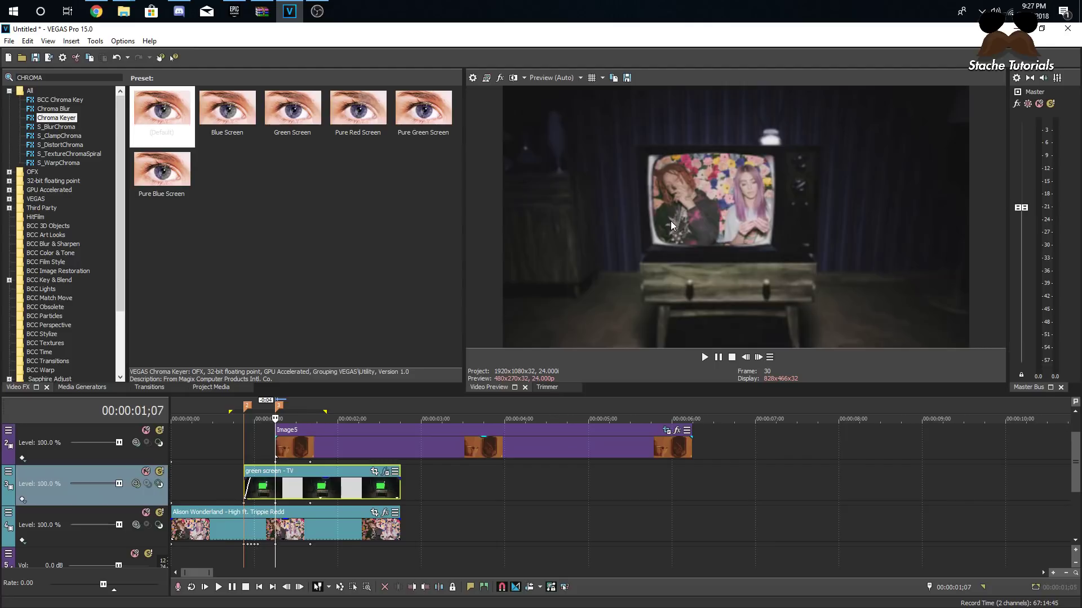
{"action": "left_click", "coordinate": [758, 357]}
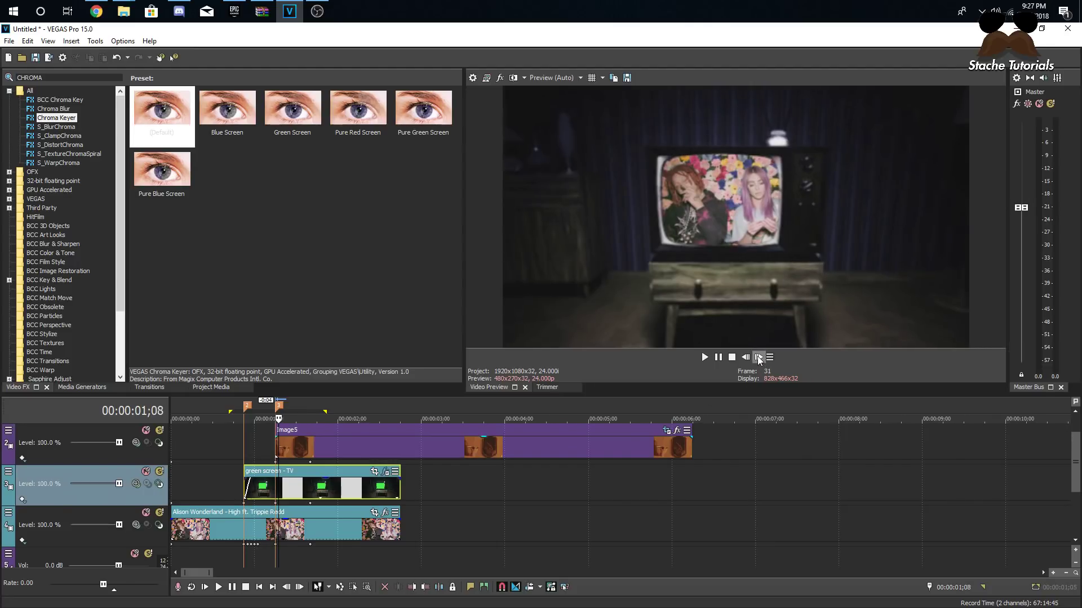
{"action": "left_click", "coordinate": [758, 357]}
{"action": "left_click", "coordinate": [757, 357]}
{"action": "left_click", "coordinate": [757, 357]}
{"action": "left_click", "coordinate": [758, 357]}
{"action": "left_click", "coordinate": [757, 358]}
{"action": "left_click", "coordinate": [747, 361]}
{"action": "left_click", "coordinate": [747, 362]}
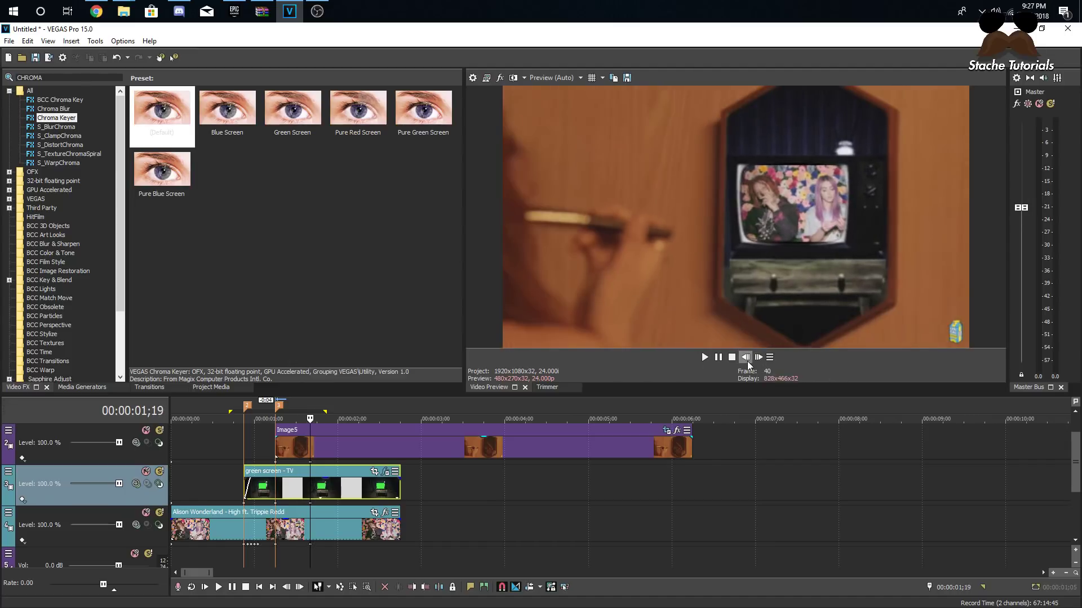
{"action": "left_click", "coordinate": [747, 362]}
{"action": "left_click", "coordinate": [747, 362]}
{"action": "left_click", "coordinate": [747, 362]}
{"action": "left_click", "coordinate": [747, 362]}
{"action": "left_click", "coordinate": [748, 362]}
{"action": "left_click", "coordinate": [747, 362]}
{"action": "left_click", "coordinate": [747, 361]}
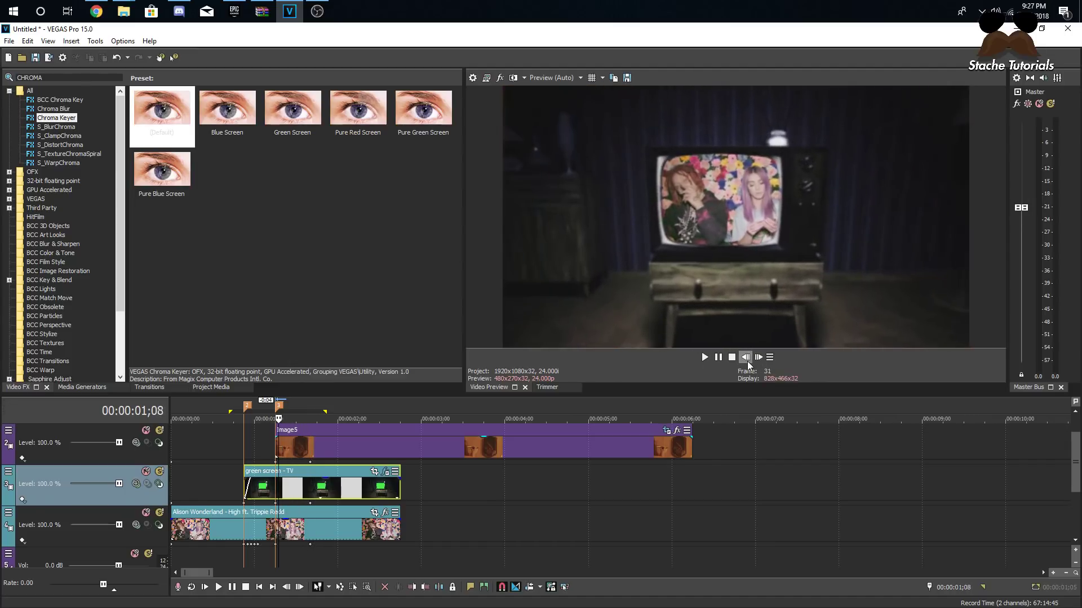
Step forward from 00:00:01;08 to 00:00:01;21, checking the TV's size inside the mirror frame
{"action": "left_click", "coordinate": [759, 358]}
{"action": "left_click", "coordinate": [758, 359]}
{"action": "left_click", "coordinate": [758, 359]}
{"action": "left_click", "coordinate": [759, 360]}
{"action": "left_click", "coordinate": [759, 359]}
{"action": "left_click", "coordinate": [759, 359]}
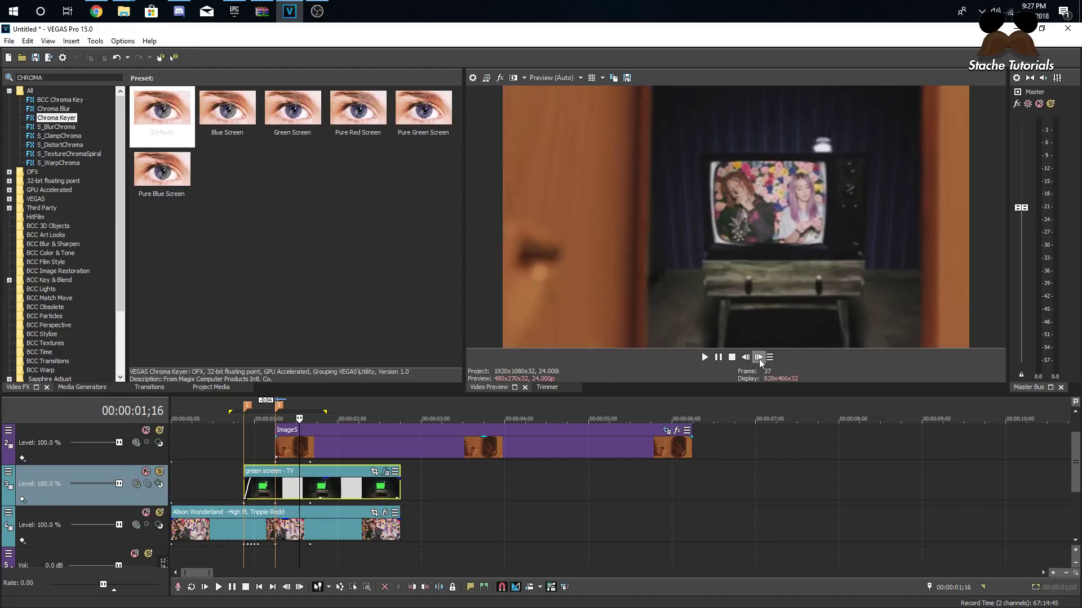
{"action": "left_click", "coordinate": [759, 359]}
{"action": "left_click", "coordinate": [759, 360]}
{"action": "left_click", "coordinate": [759, 360]}
{"action": "left_click", "coordinate": [759, 360]}
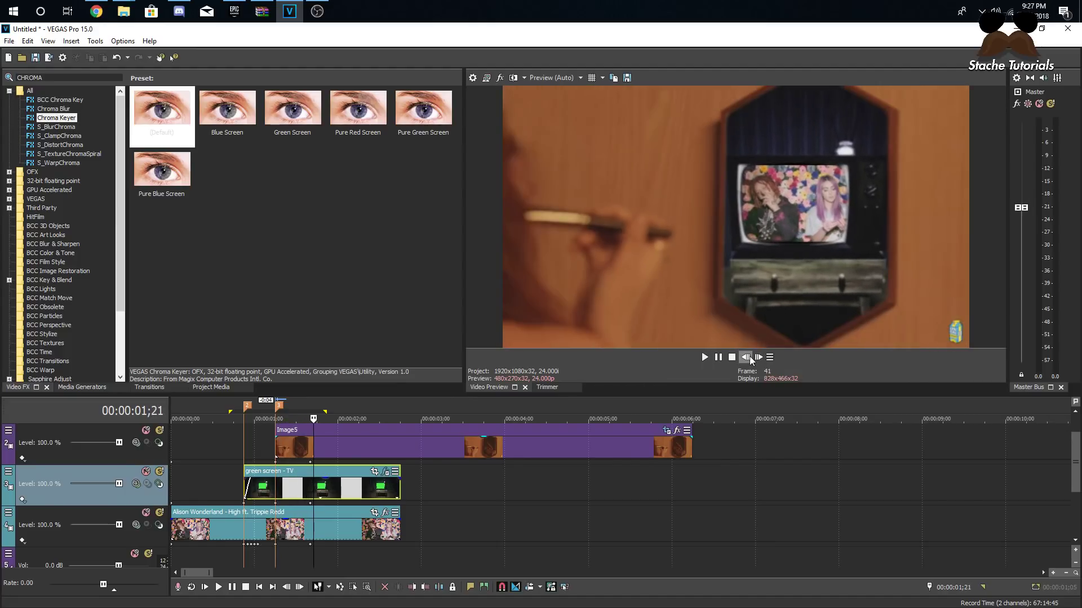
Step back and forth through the frames around the second marker, and replay the transition from 00:00:00;12
{"action": "left_click", "coordinate": [748, 357]}
{"action": "left_click", "coordinate": [749, 357]}
{"action": "left_click", "coordinate": [749, 359]}
{"action": "left_click", "coordinate": [748, 359]}
{"action": "left_click", "coordinate": [748, 359]}
{"action": "left_click", "coordinate": [748, 359]}
{"action": "left_click", "coordinate": [748, 359]}
{"action": "left_click", "coordinate": [748, 359]}
{"action": "left_click", "coordinate": [758, 359]}
{"action": "left_click", "coordinate": [759, 359]}
{"action": "left_click", "coordinate": [758, 359]}
{"action": "left_click", "coordinate": [747, 358]}
{"action": "left_click", "coordinate": [746, 358]}
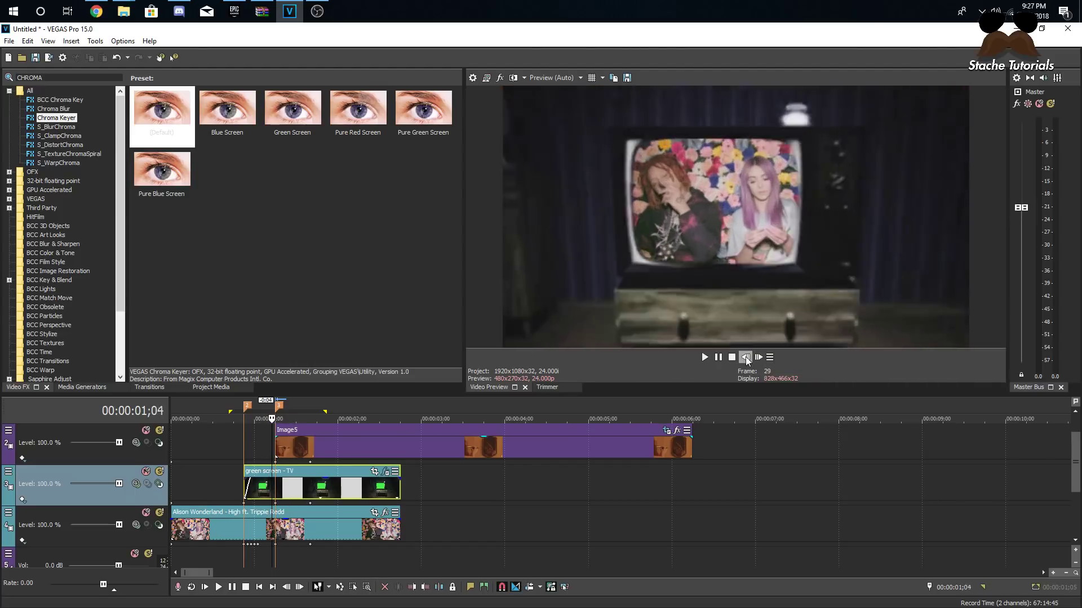
{"action": "left_click", "coordinate": [746, 358]}
{"action": "left_click", "coordinate": [756, 360]}
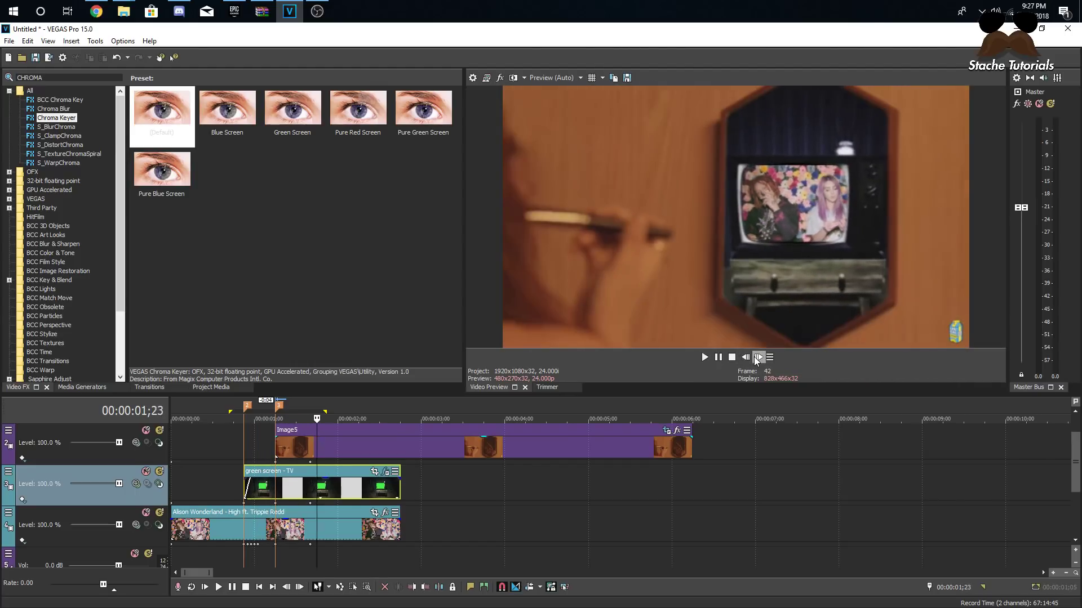
{"action": "left_click", "coordinate": [308, 445]}
{"action": "left_click_drag", "start_coordinate": [206, 448], "coordinate": [350, 452]}
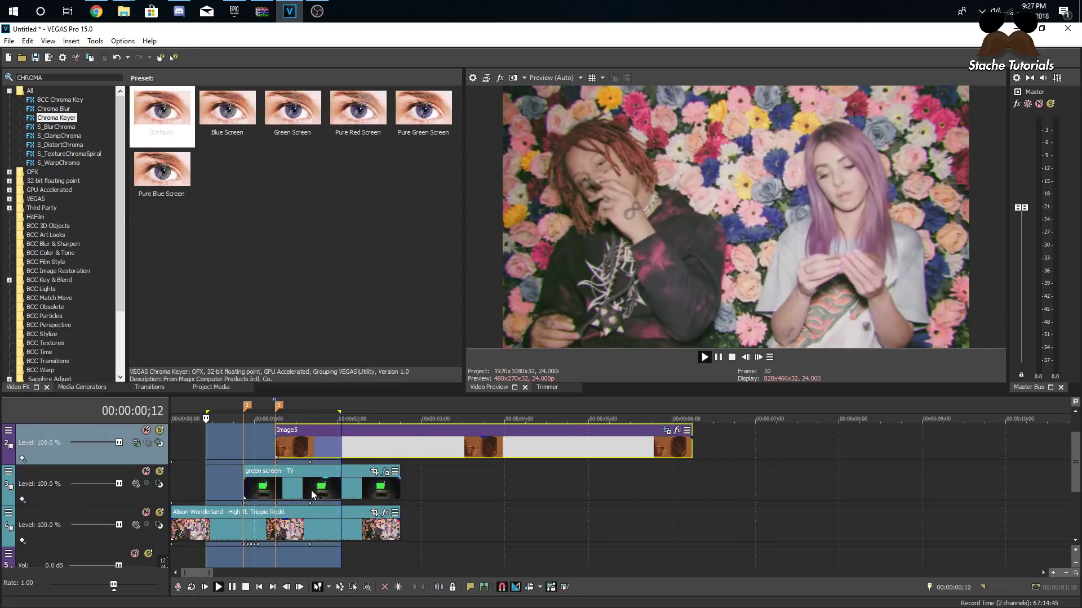
At 00:00:01;20, use Track Motion to shrink the green screen TV track to about 1,794 × 1,009 and raise it to about Y 11
{"action": "left_click", "coordinate": [311, 490]}
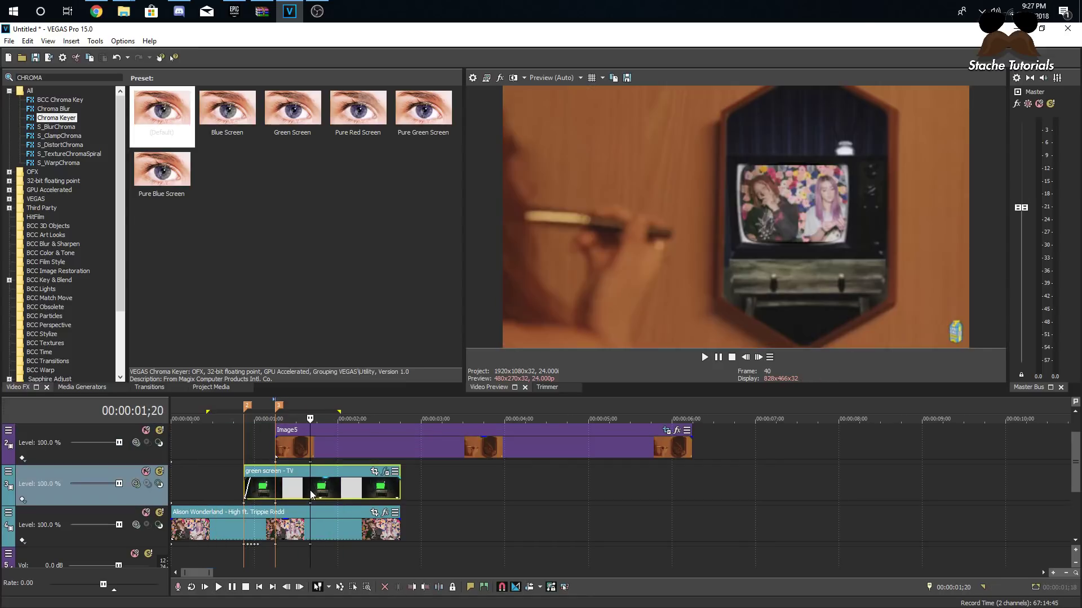
{"action": "left_click", "coordinate": [9, 475]}
{"action": "left_click", "coordinate": [48, 498]}
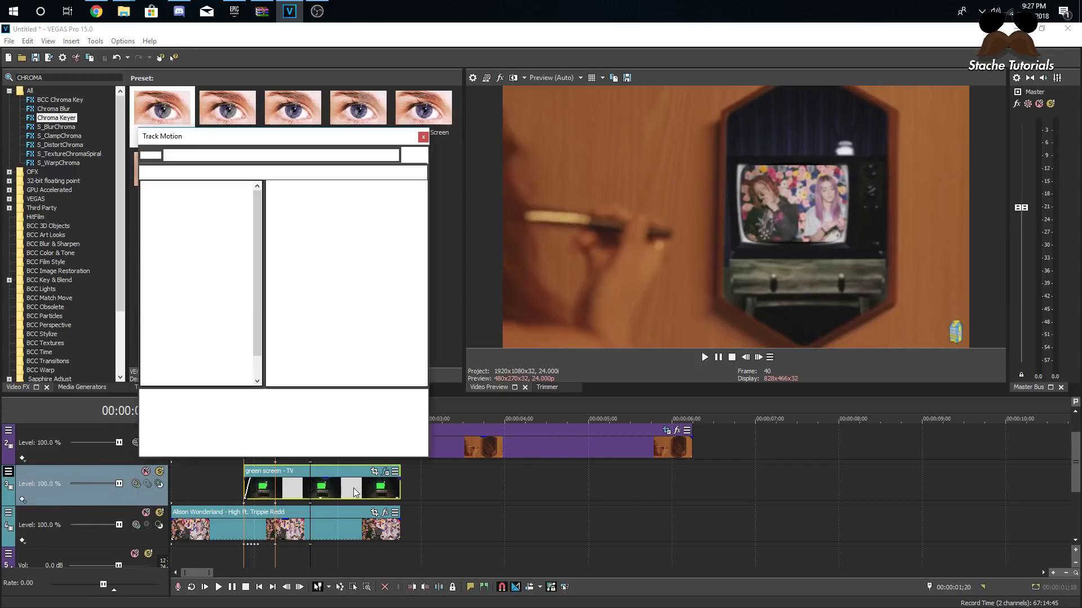
{"action": "left_click_drag", "start_coordinate": [271, 347], "coordinate": [303, 349]}
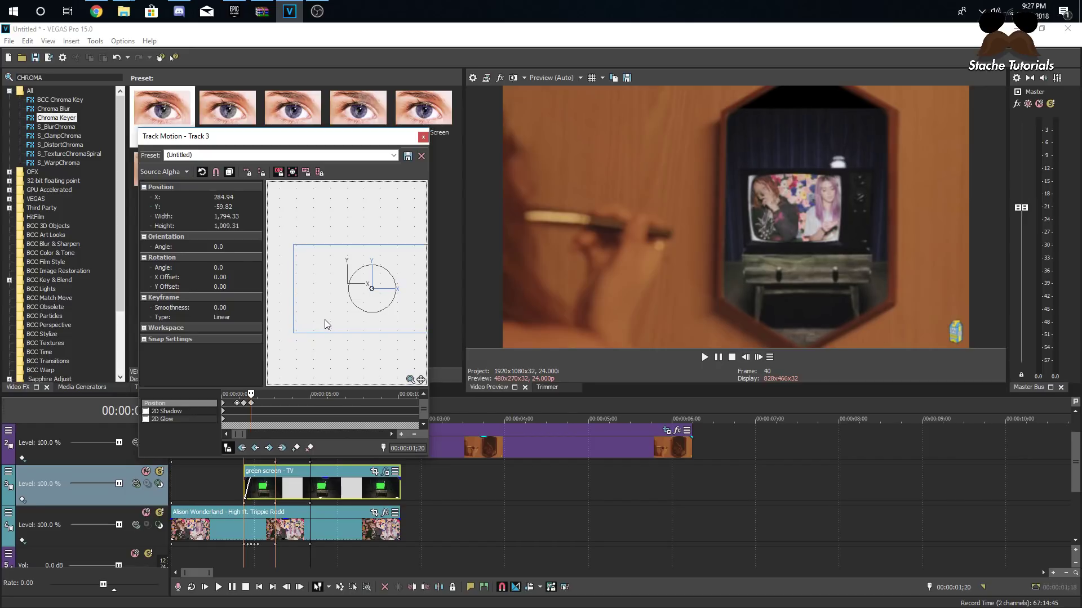
{"action": "key", "text": "Up"}
{"action": "key", "text": "Up"}
{"action": "key", "text": "Up"}
{"action": "key", "text": "Up"}
{"action": "key", "text": "Up"}
{"action": "key", "text": "Up"}
{"action": "key", "text": "Up"}
{"action": "key", "text": "Up"}
{"action": "key", "text": "Up"}
{"action": "key", "text": "Up"}
{"action": "key", "text": "Up"}
{"action": "key", "text": "Up"}
{"action": "key", "text": "Up"}
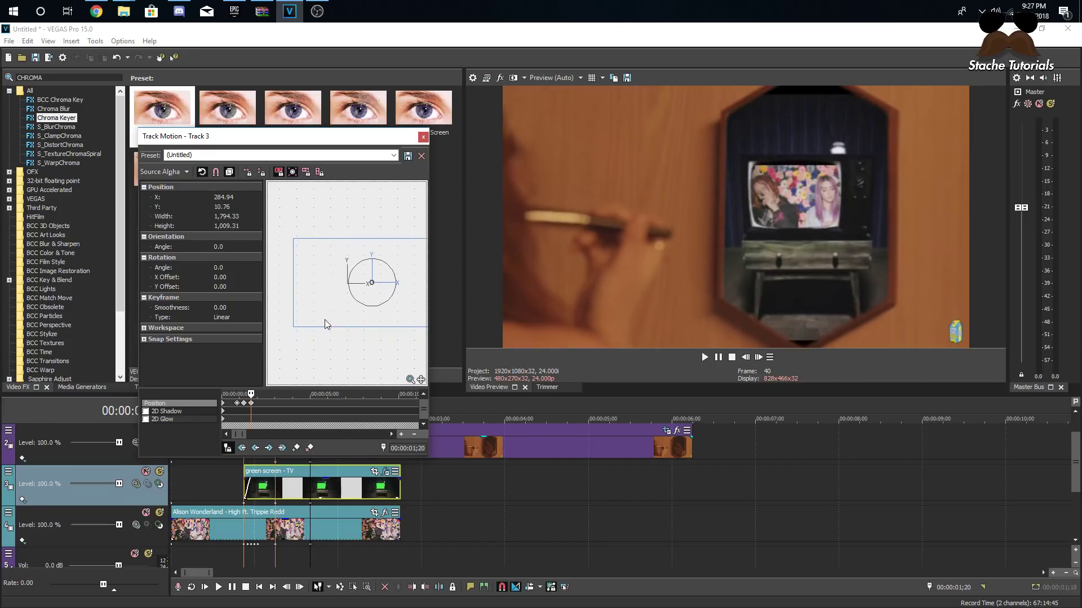
{"action": "key", "text": "Down"}
{"action": "key", "text": "Down"}
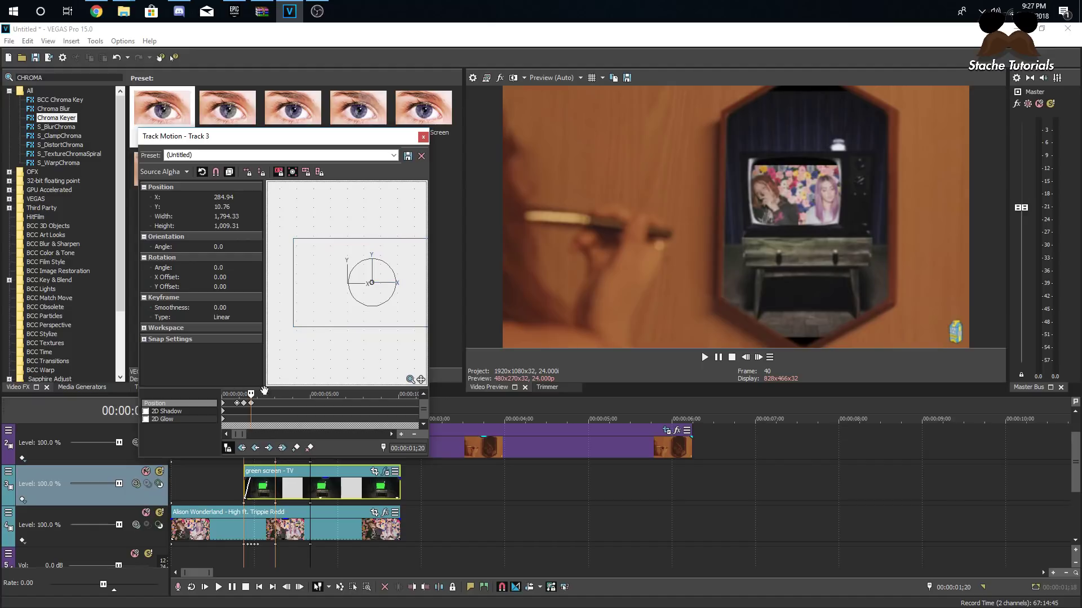
Enlarge the green screen TV track to about 1,915 × 1,077 and shift it to about X 317, Y 11
{"action": "left_click_drag", "start_coordinate": [293, 327], "coordinate": [289, 330]}
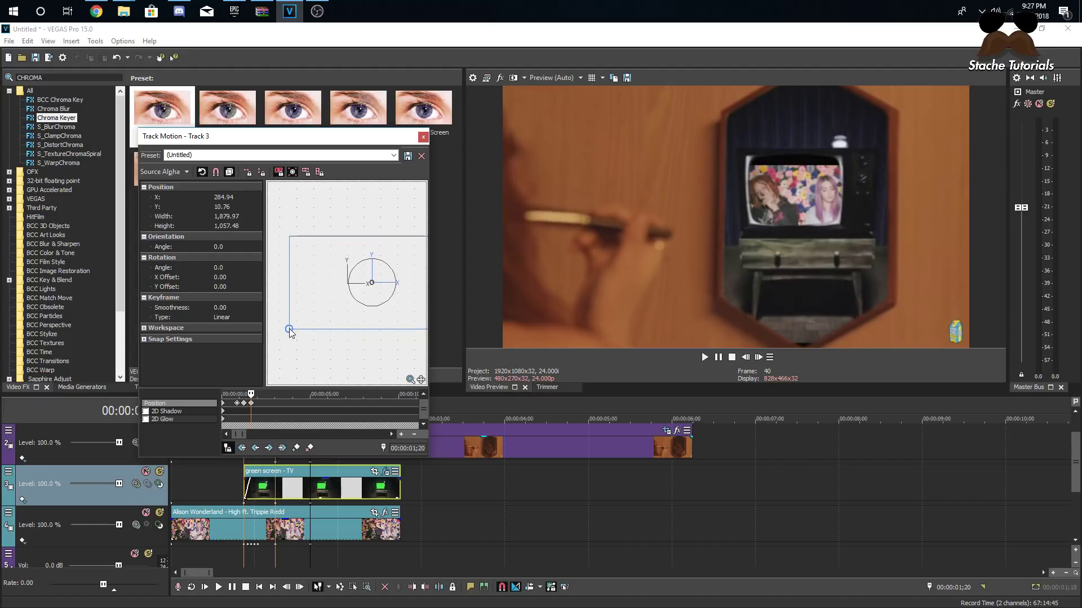
{"action": "key", "text": "Right"}
{"action": "key", "text": "Right"}
{"action": "key", "text": "Right"}
{"action": "key", "text": "Right"}
{"action": "key", "text": "Right"}
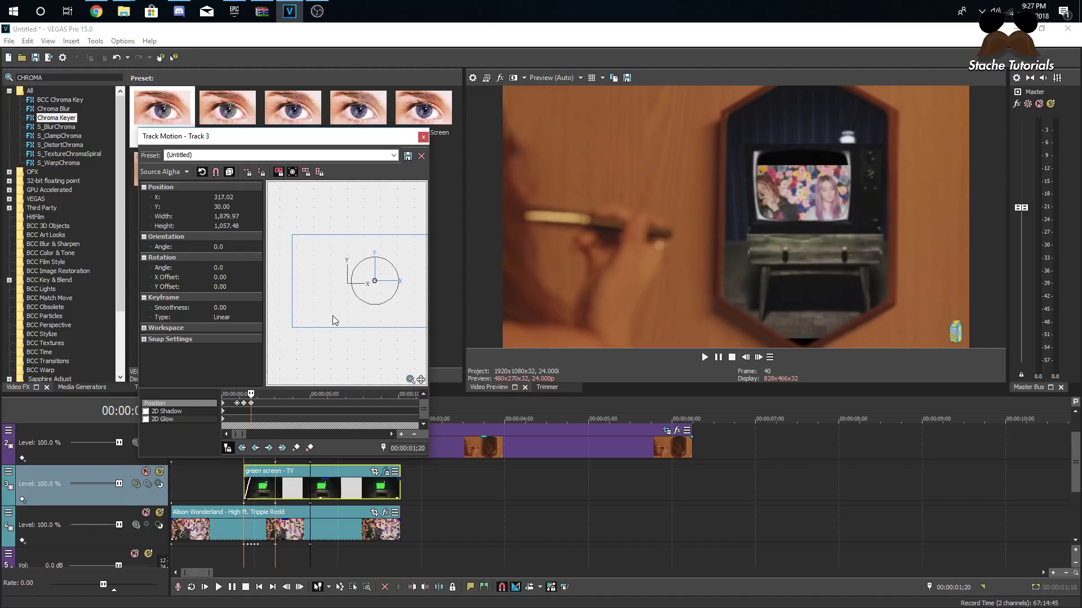
{"action": "key", "text": "Down"}
{"action": "key", "text": "Down"}
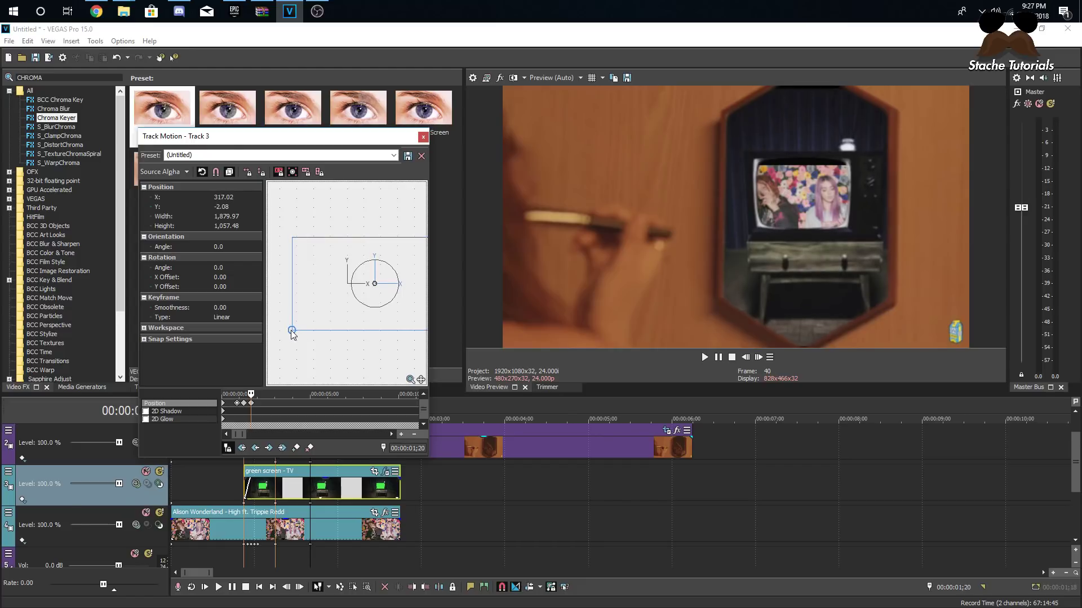
{"action": "left_click_drag", "start_coordinate": [292, 334], "coordinate": [290, 334]}
{"action": "key", "text": "Up"}
{"action": "key", "text": "Up"}
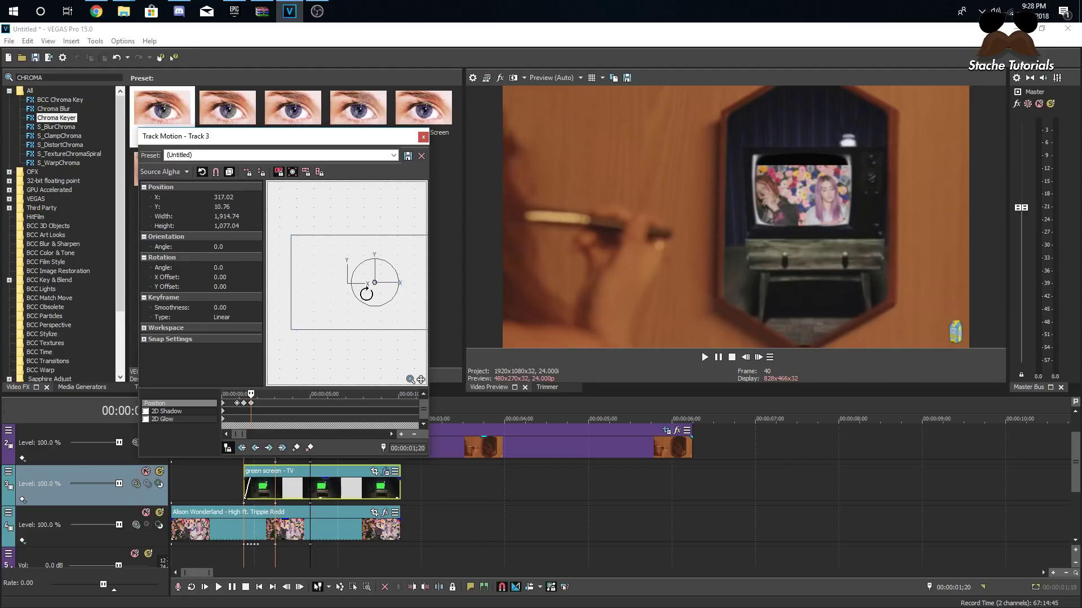
{"action": "left_click", "coordinate": [422, 137]}
In the music video track's Track Motion at 00:00:01;20, shrink the video to about 509 × 286 and raise it to about Y 84
{"action": "left_click", "coordinate": [8, 513]}
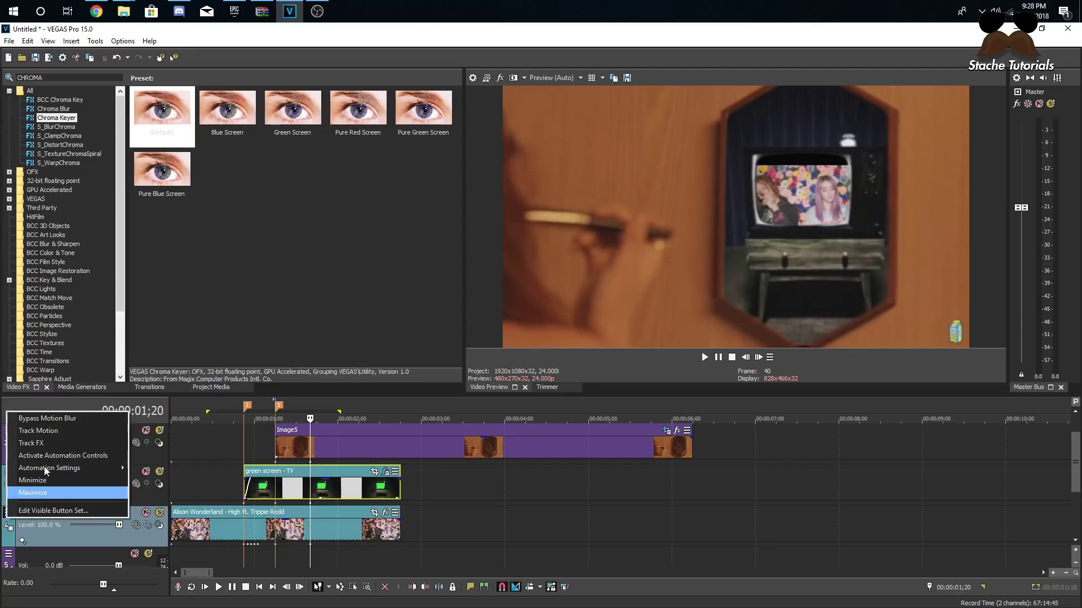
{"action": "left_click", "coordinate": [44, 431]}
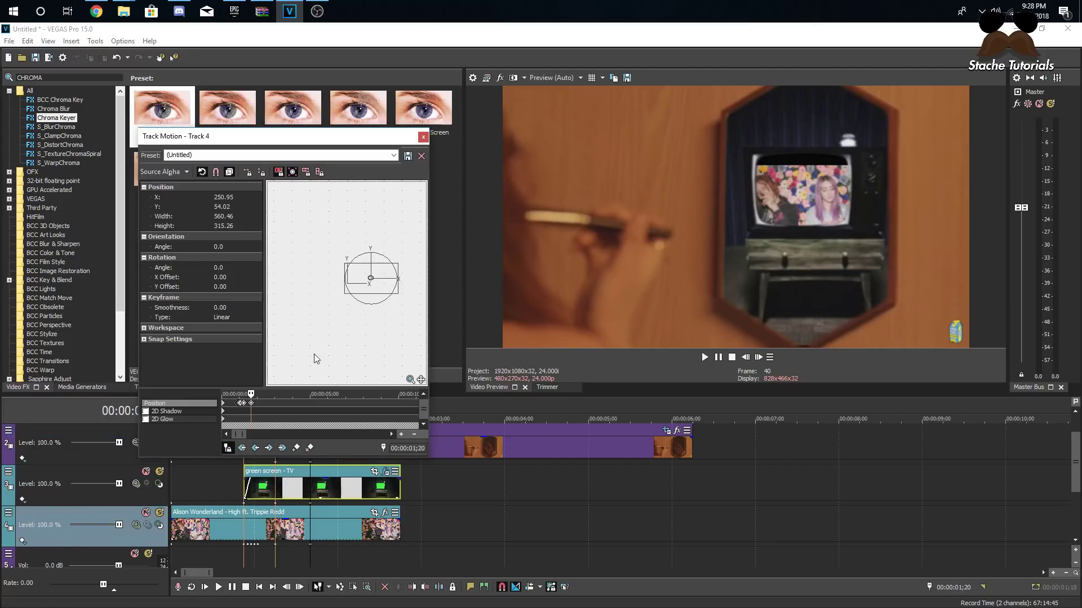
{"action": "scroll", "coordinate": [348, 304], "scroll_direction": "up", "scroll_amount": 6}
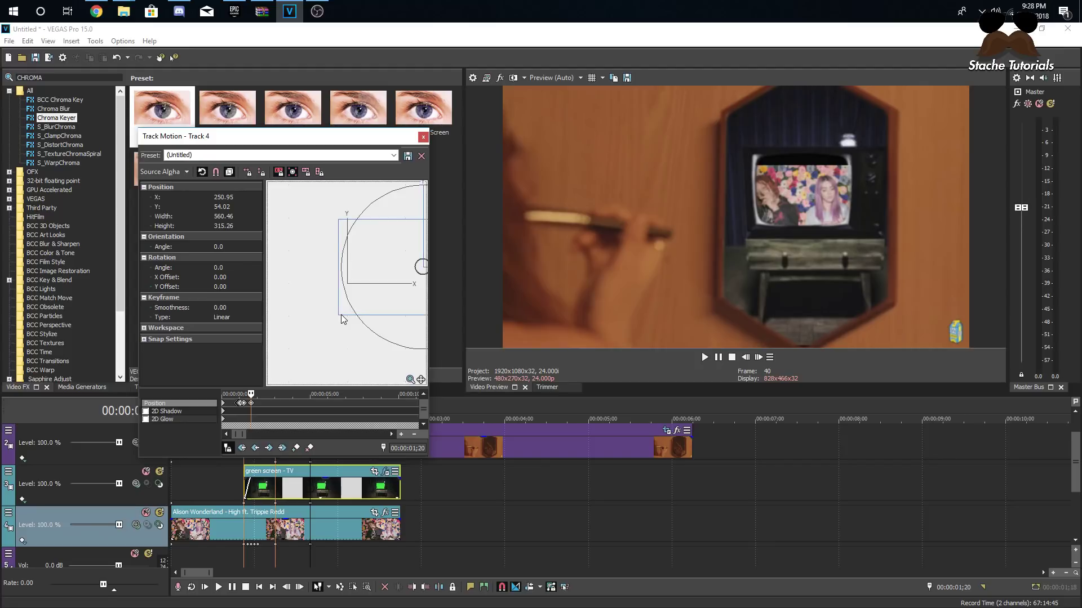
{"action": "left_click_drag", "start_coordinate": [337, 317], "coordinate": [349, 319]}
{"action": "key", "text": "Up"}
{"action": "key", "text": "Up"}
{"action": "key", "text": "Up"}
{"action": "key", "text": "Up"}
{"action": "key", "text": "Up"}
{"action": "key", "text": "Up"}
{"action": "key", "text": "Up"}
{"action": "key", "text": "Up"}
{"action": "key", "text": "Up"}
{"action": "key", "text": "Up"}
{"action": "key", "text": "Up"}
{"action": "key", "text": "Up"}
{"action": "key", "text": "Up"}
{"action": "key", "text": "Up"}
{"action": "key", "text": "Up"}
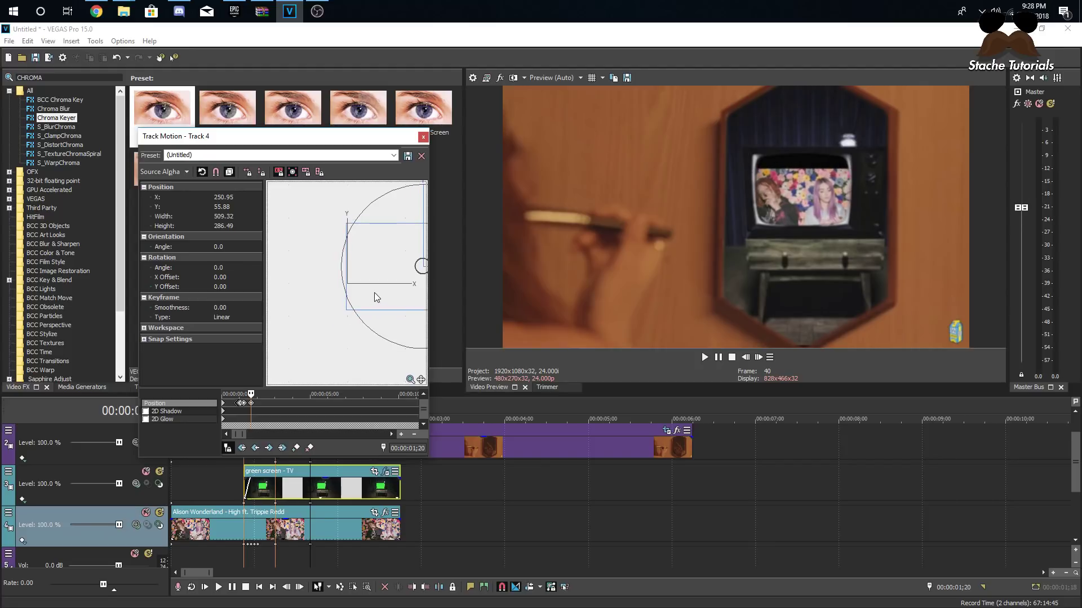
{"action": "key", "text": "Up"}
{"action": "key", "text": "Up"}
{"action": "key", "text": "Up"}
{"action": "key", "text": "Up"}
{"action": "key", "text": "Up"}
{"action": "key", "text": "Up"}
{"action": "key", "text": "Up"}
{"action": "key", "text": "Up"}
{"action": "key", "text": "Up"}
{"action": "key", "text": "Up"}
{"action": "key", "text": "Up"}
{"action": "key", "text": "Up"}
{"action": "key", "text": "Up"}
{"action": "key", "text": "Up"}
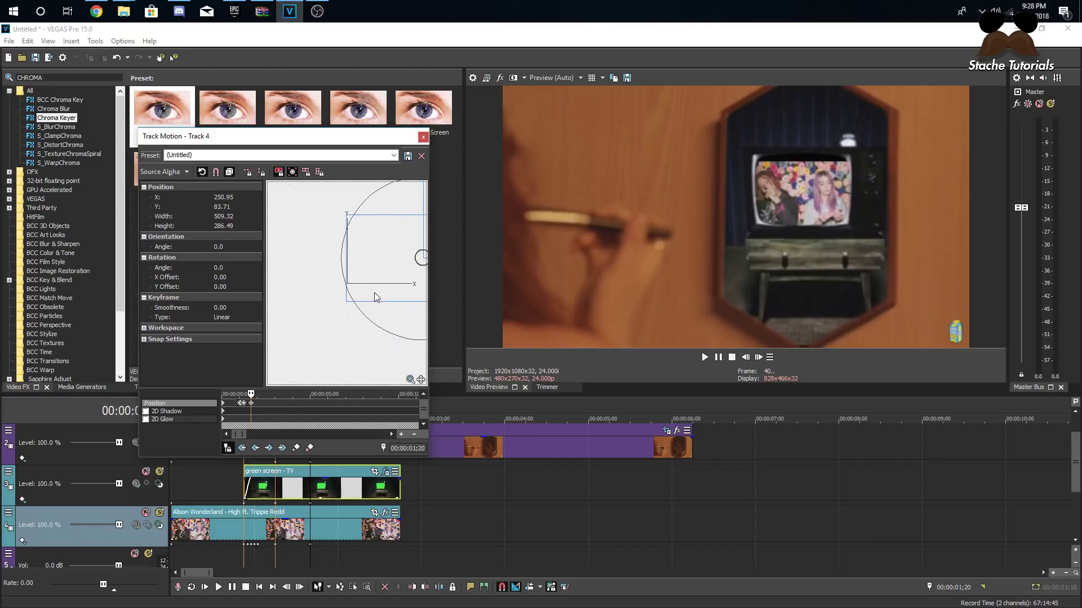
In the music video track's Track Motion, shrink the video to about 475 × 267 and move it to about X 258, Y 110
{"action": "key", "text": "Up"}
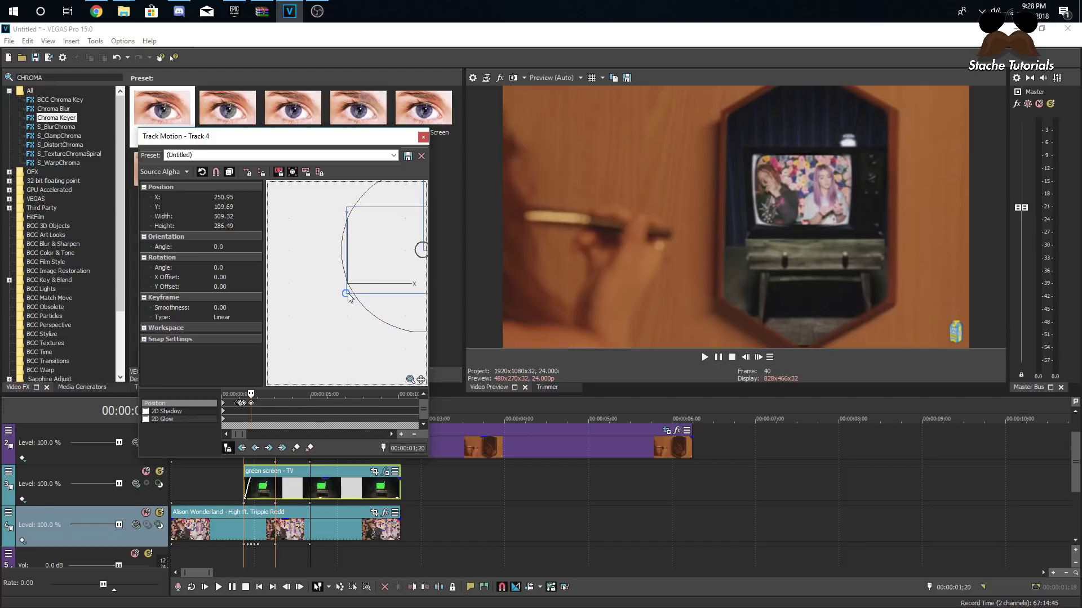
{"action": "left_click_drag", "start_coordinate": [346, 293], "coordinate": [351, 292]}
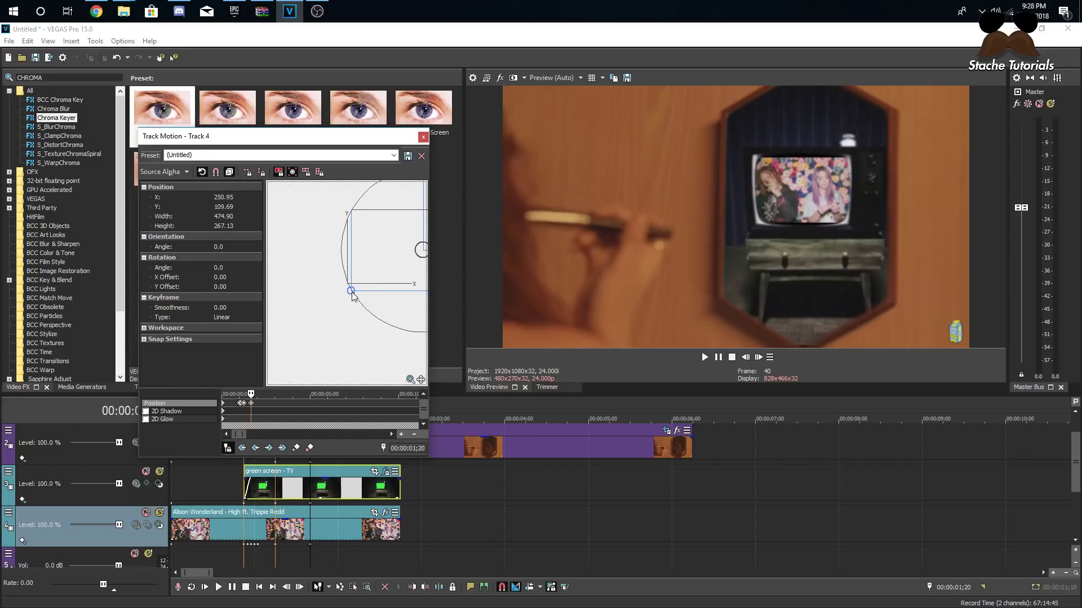
{"action": "key", "text": "Right"}
{"action": "key", "text": "Right"}
{"action": "key", "text": "Right"}
{"action": "key", "text": "Right"}
{"action": "key", "text": "Right"}
{"action": "key", "text": "Right"}
{"action": "key", "text": "Right"}
{"action": "key", "text": "Right"}
{"action": "key", "text": "Right"}
{"action": "key", "text": "Right"}
{"action": "key", "text": "Right"}
{"action": "key", "text": "Right"}
{"action": "key", "text": "Right"}
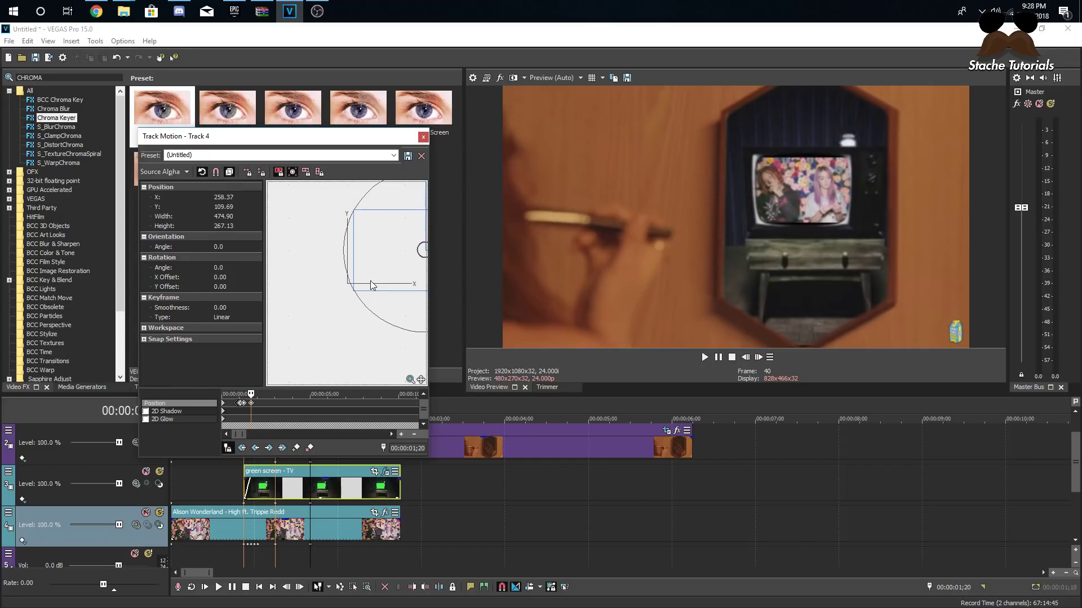
Nudge the music video inside the TV screen to about X 266, Y 106
{"action": "key", "text": "Down"}
{"action": "key", "text": "Down"}
{"action": "key", "text": "Right"}
{"action": "key", "text": "Right"}
{"action": "key", "text": "Right"}
{"action": "key", "text": "Right"}
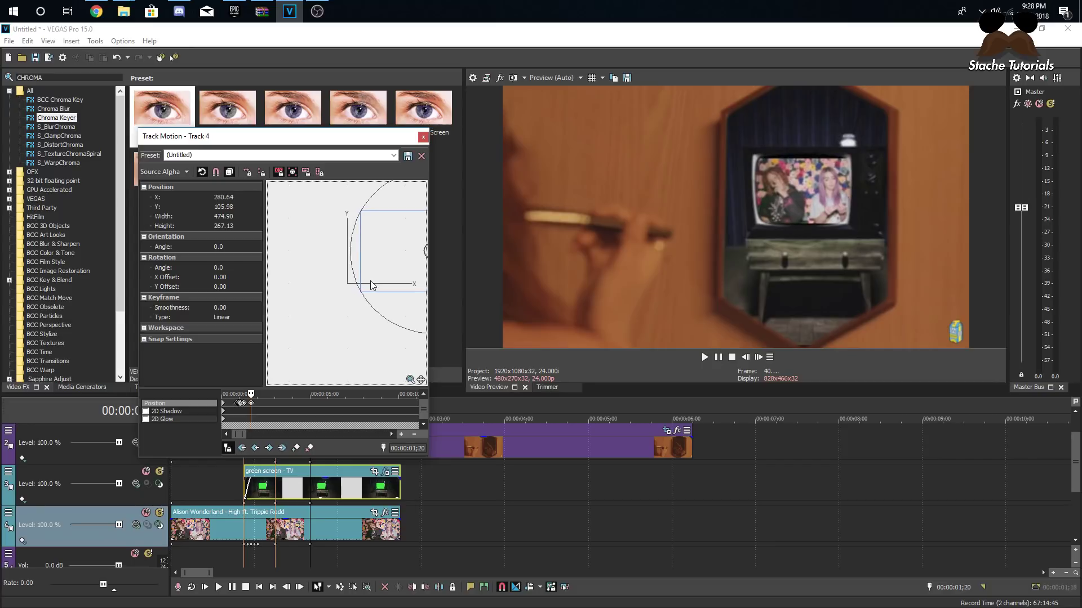
{"action": "key", "text": "Left"}
{"action": "key", "text": "Left"}
{"action": "key", "text": "Left"}
{"action": "key", "text": "Left"}
{"action": "key", "text": "Left"}
{"action": "key", "text": "Left"}
{"action": "key", "text": "Left"}
{"action": "key", "text": "Left"}
{"action": "key", "text": "Left"}
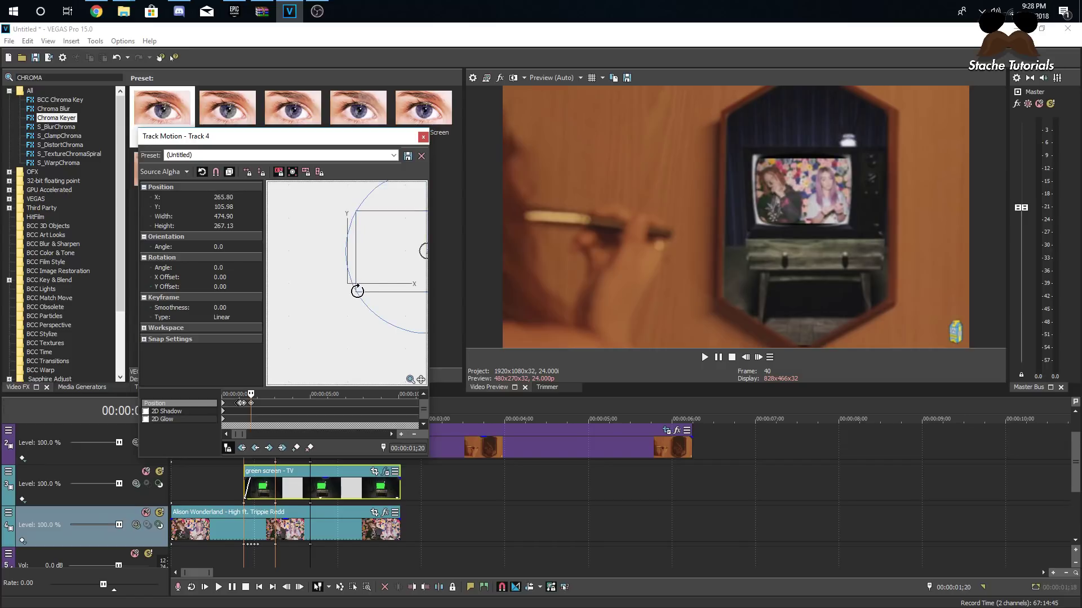
Enlarge the music video to about 508 × 286 to fill the TV screen, and close its Track Motion
{"action": "scroll", "coordinate": [356, 299], "scroll_direction": "up", "scroll_amount": 2}
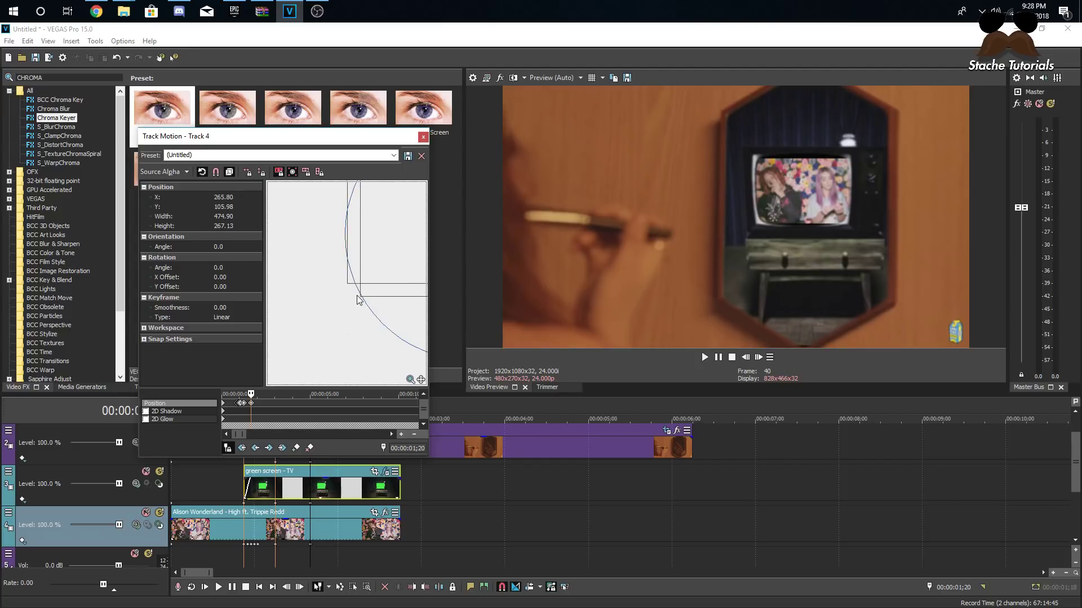
{"action": "left_click_drag", "start_coordinate": [357, 302], "coordinate": [353, 303]}
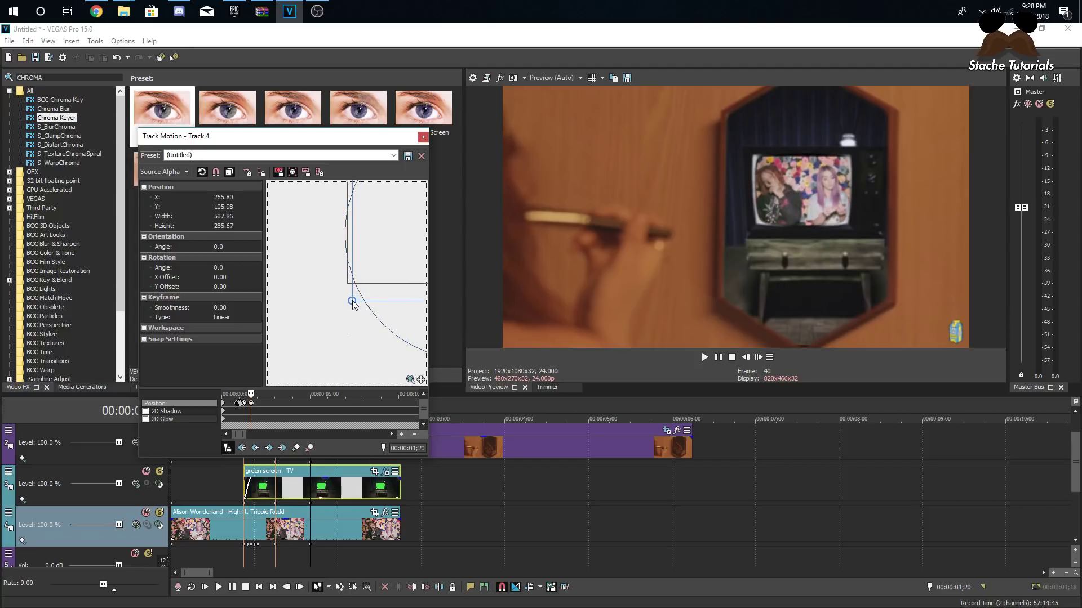
{"action": "left_click", "coordinate": [422, 137]}
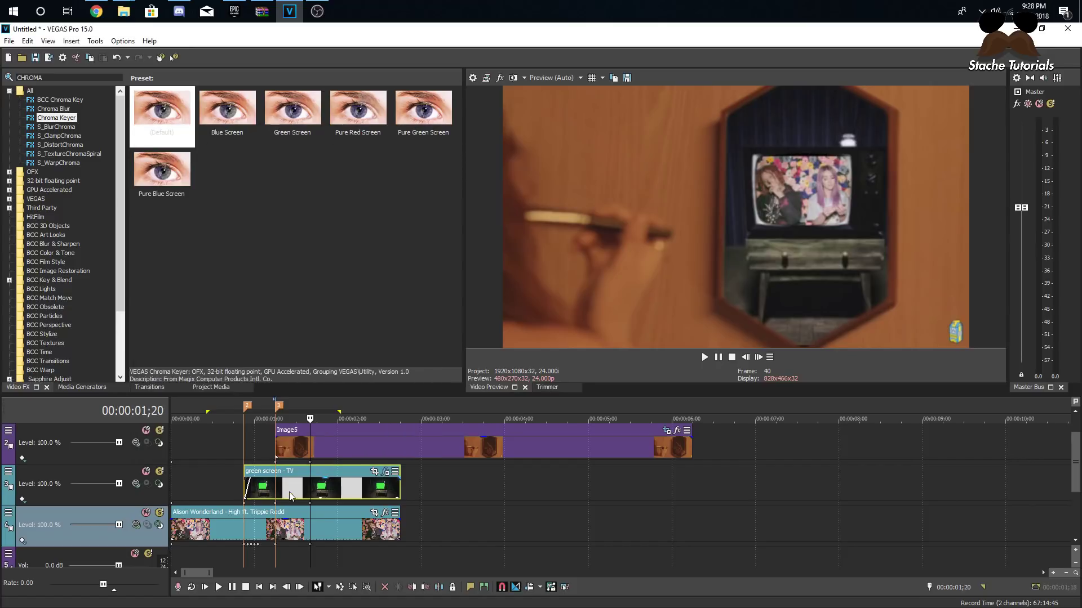
Check the video's fit in the TV across the mirror zoom-out, ending at 00:00:01;17
{"action": "left_click_drag", "start_coordinate": [223, 473], "coordinate": [371, 493]}
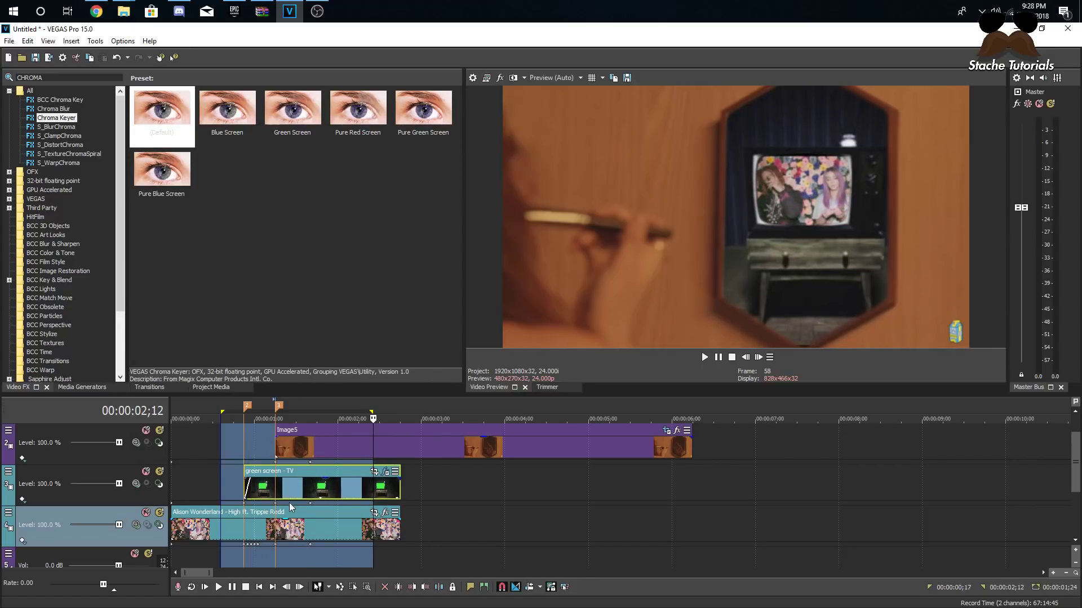
{"action": "left_click", "coordinate": [302, 503]}
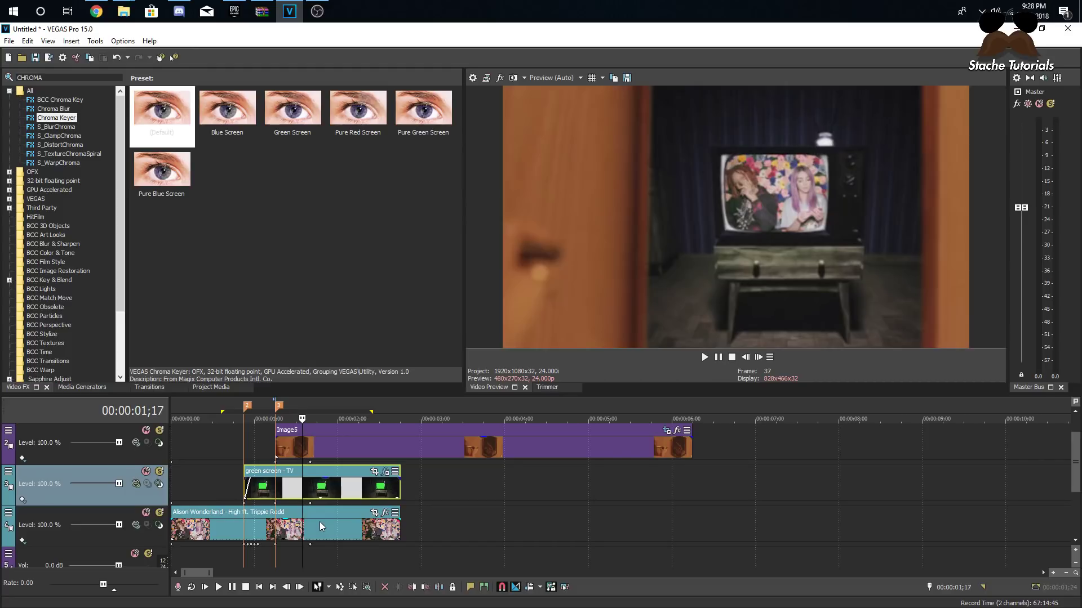
{"action": "left_click", "coordinate": [344, 452]}
{"action": "left_click_drag", "start_coordinate": [344, 451], "coordinate": [391, 459]}
{"action": "key", "text": "ctrl+z"}
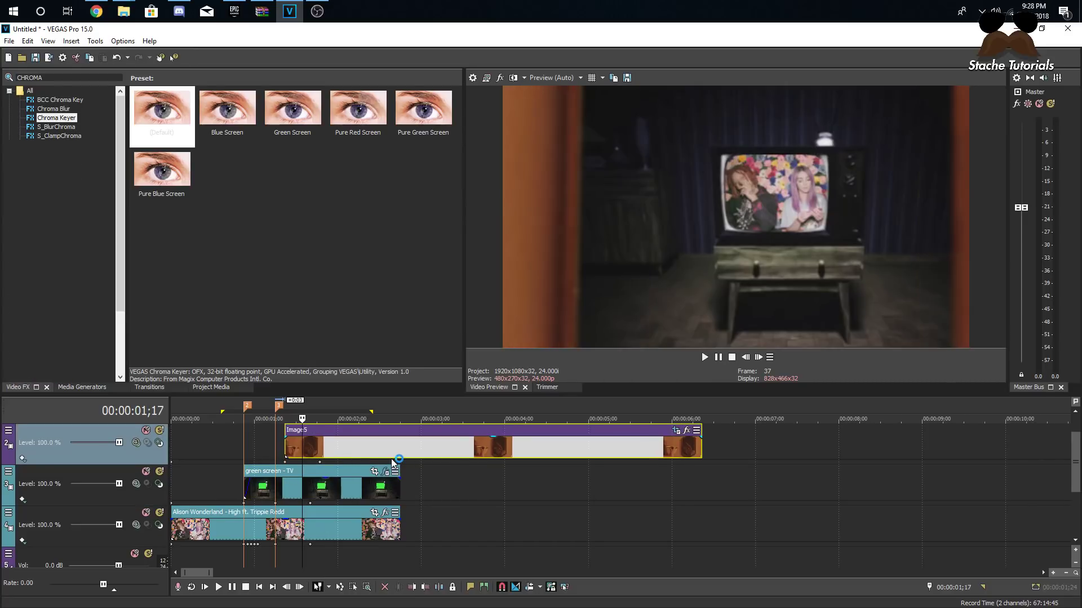
Select the range from 00:00:00;13 to 00:00:02;06 and replay the transition
{"action": "left_click", "coordinate": [368, 449]}
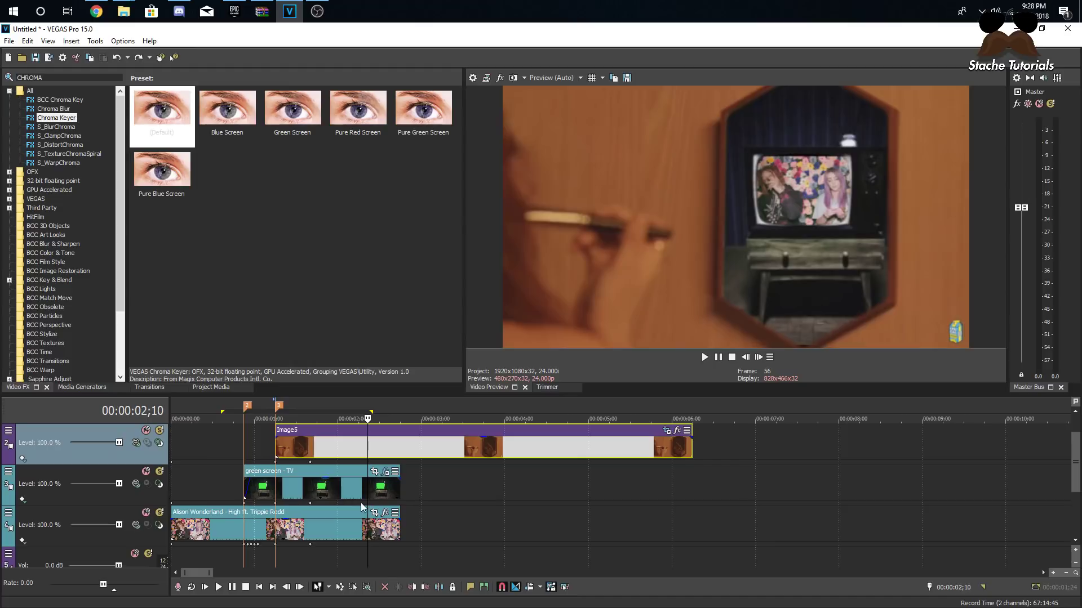
{"action": "left_click_drag", "start_coordinate": [209, 453], "coordinate": [393, 460]}
{"action": "key", "text": "space"}
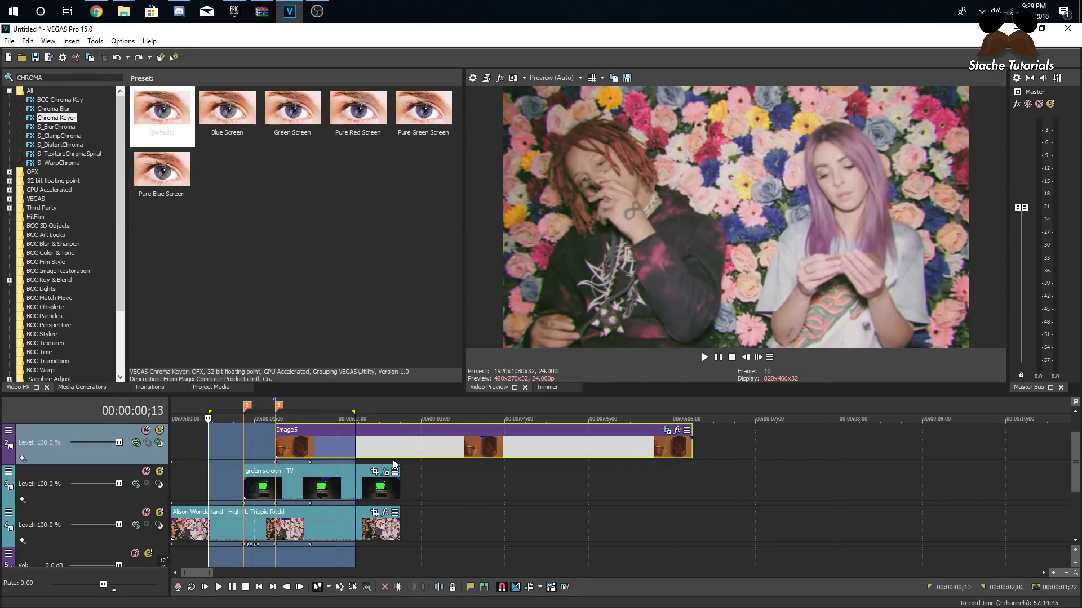
{"action": "key", "text": "space"}
{"action": "key", "text": "space"}
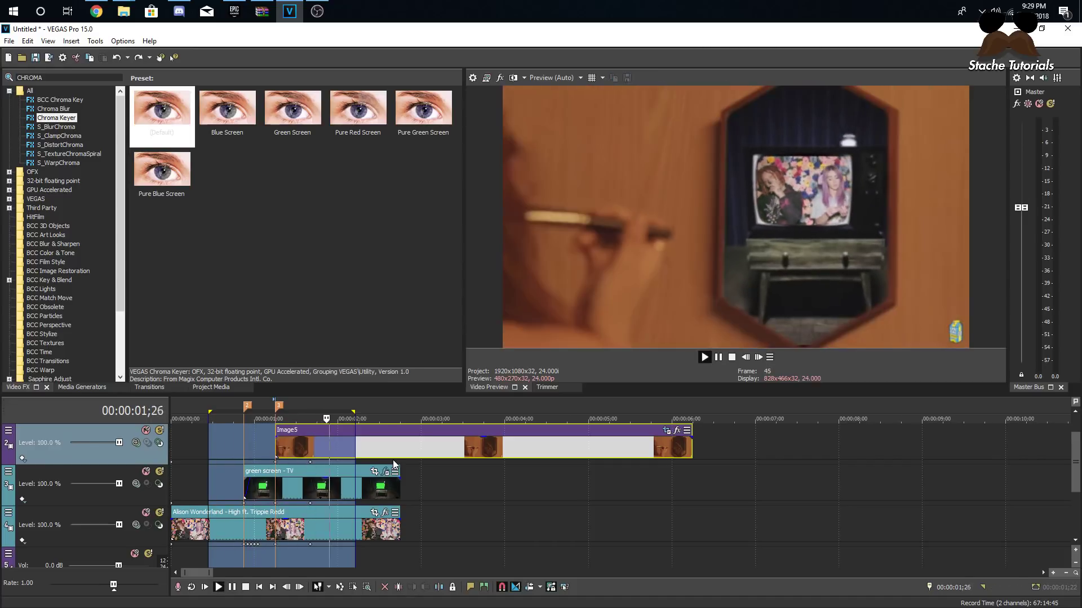
{"action": "key", "text": "space"}
Set the Track Motion keyframes at 00:00:01;07 on the Image5, green screen TV and music video tracks to Smooth
{"action": "left_click", "coordinate": [279, 464]}
{"action": "scroll", "coordinate": [282, 463], "scroll_direction": "up", "scroll_amount": 3}
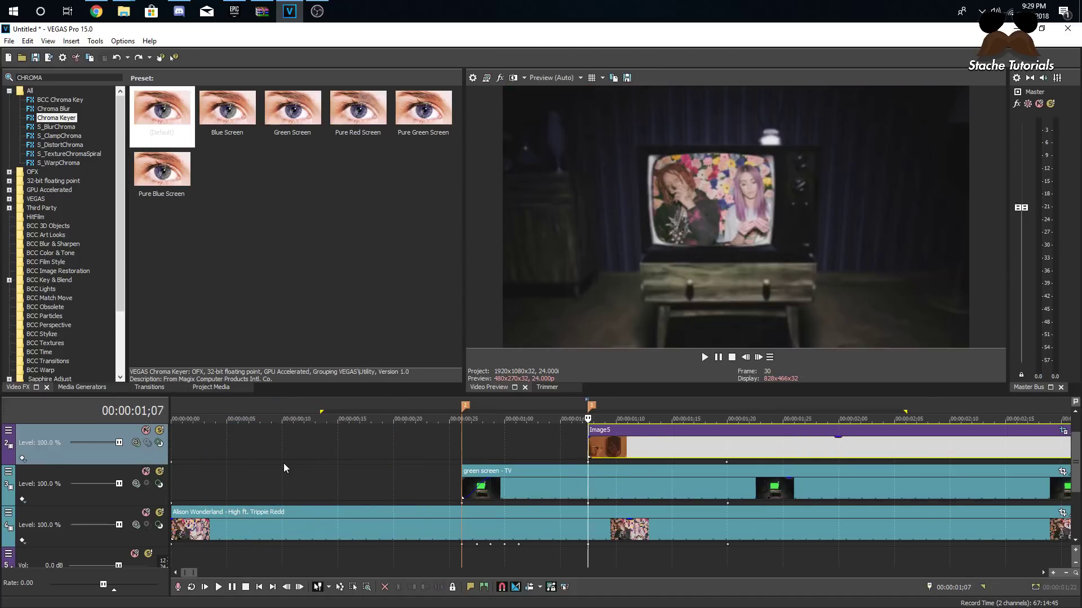
{"action": "right_click", "coordinate": [589, 504]}
{"action": "left_click", "coordinate": [614, 569]}
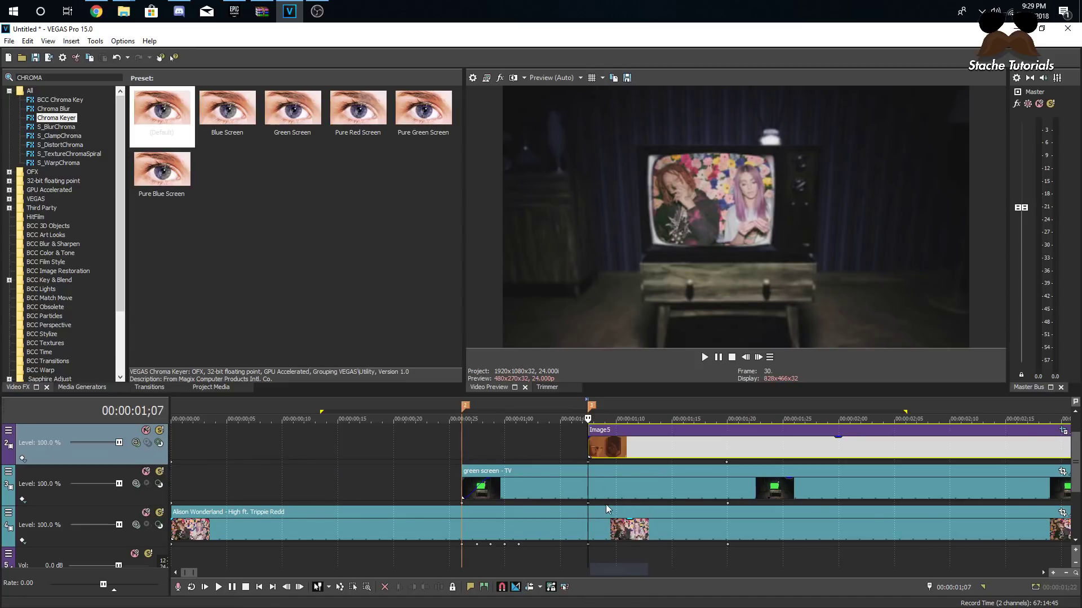
{"action": "right_click", "coordinate": [589, 468]}
{"action": "left_click", "coordinate": [600, 531]}
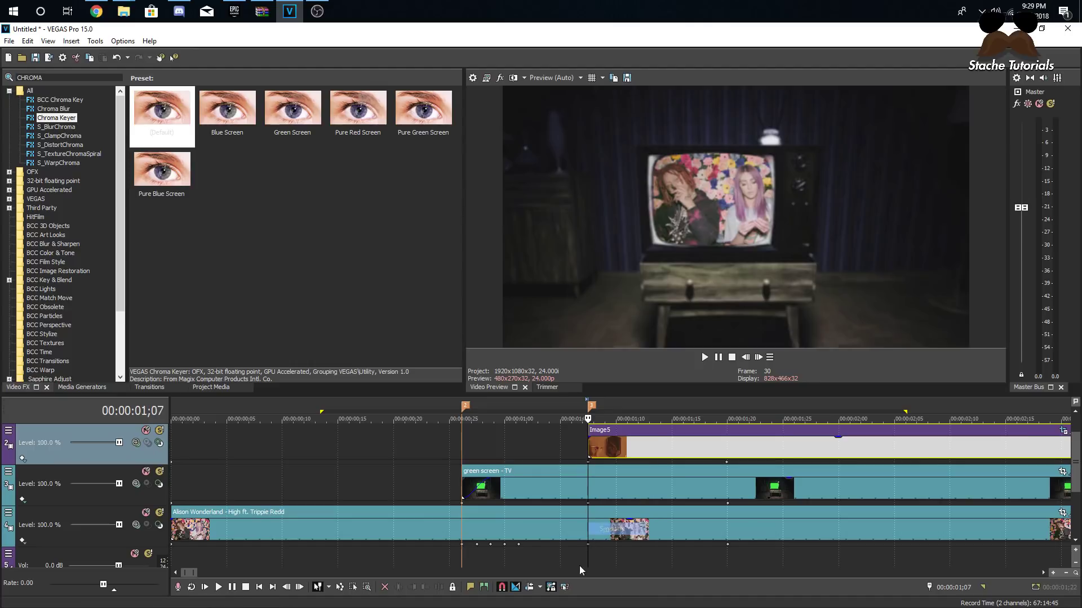
{"action": "right_click", "coordinate": [587, 545]}
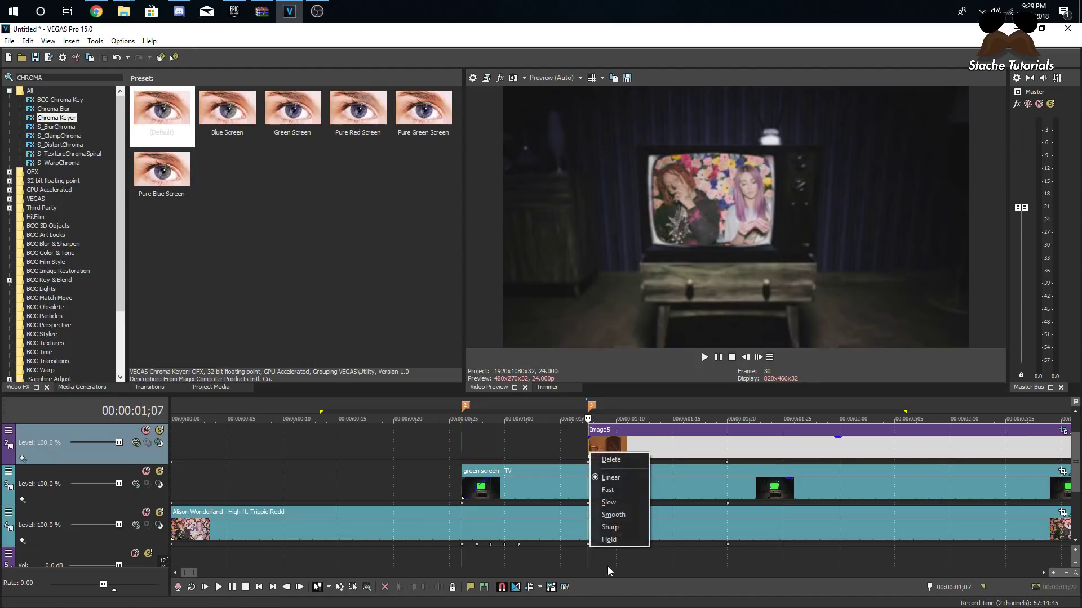
{"action": "left_click", "coordinate": [597, 513]}
Set the three tracks' keyframes at 00:00:01;20 to Smooth and replay the transition
{"action": "right_click", "coordinate": [725, 463]}
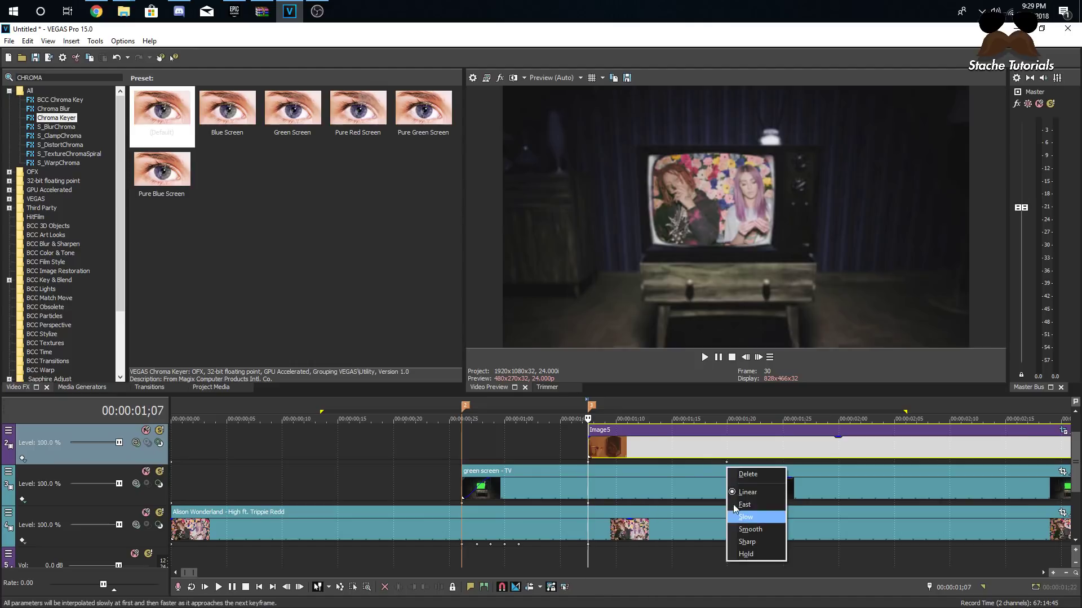
{"action": "left_click", "coordinate": [738, 530]}
{"action": "right_click", "coordinate": [728, 503]}
{"action": "left_click", "coordinate": [741, 565]}
{"action": "right_click", "coordinate": [728, 545]}
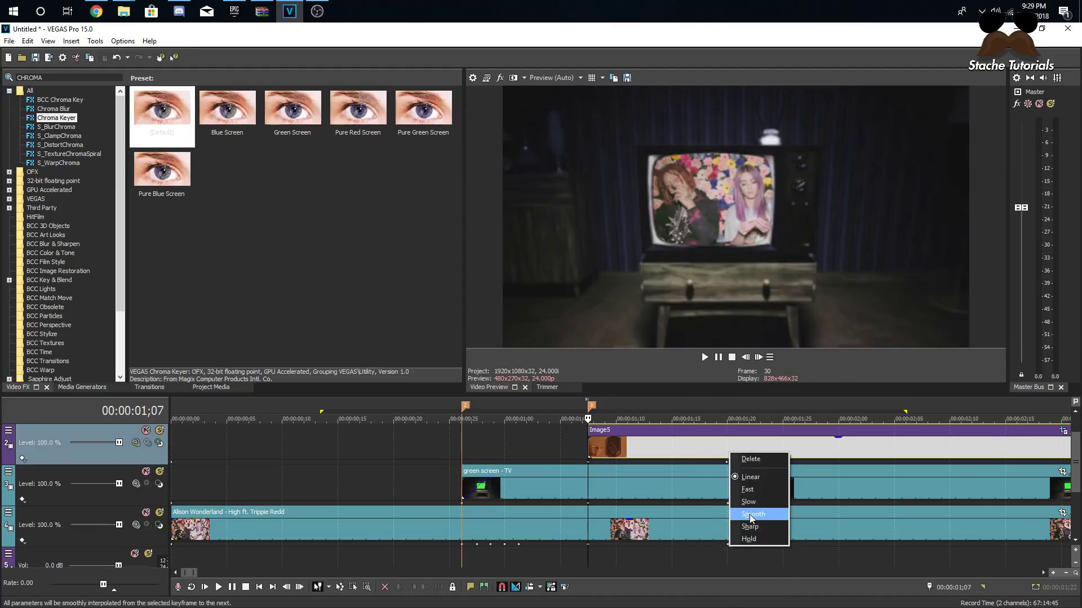
{"action": "left_click", "coordinate": [753, 513]}
{"action": "key", "text": "space"}
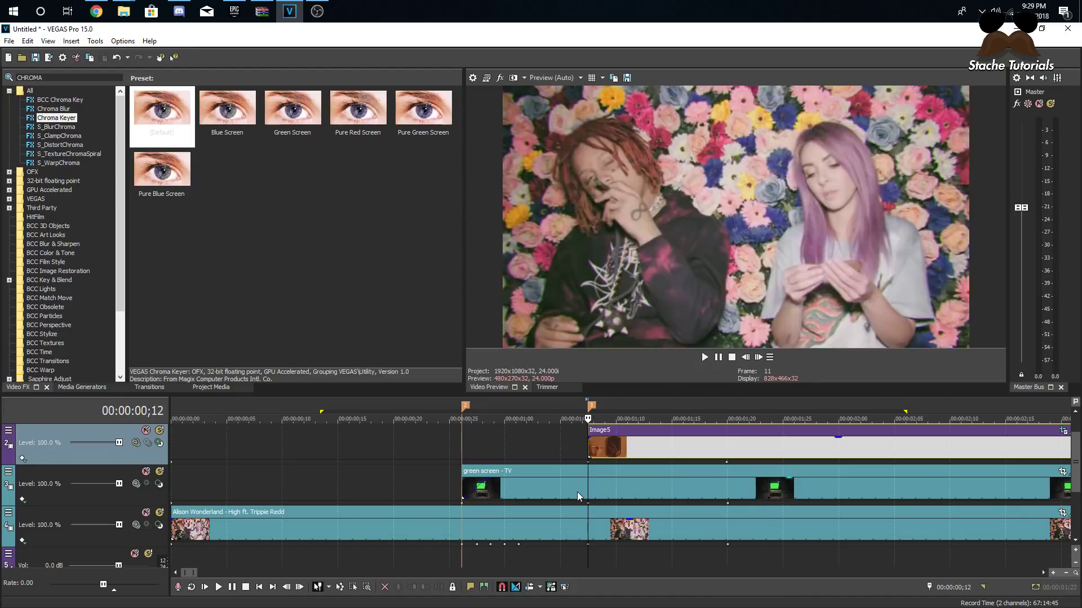
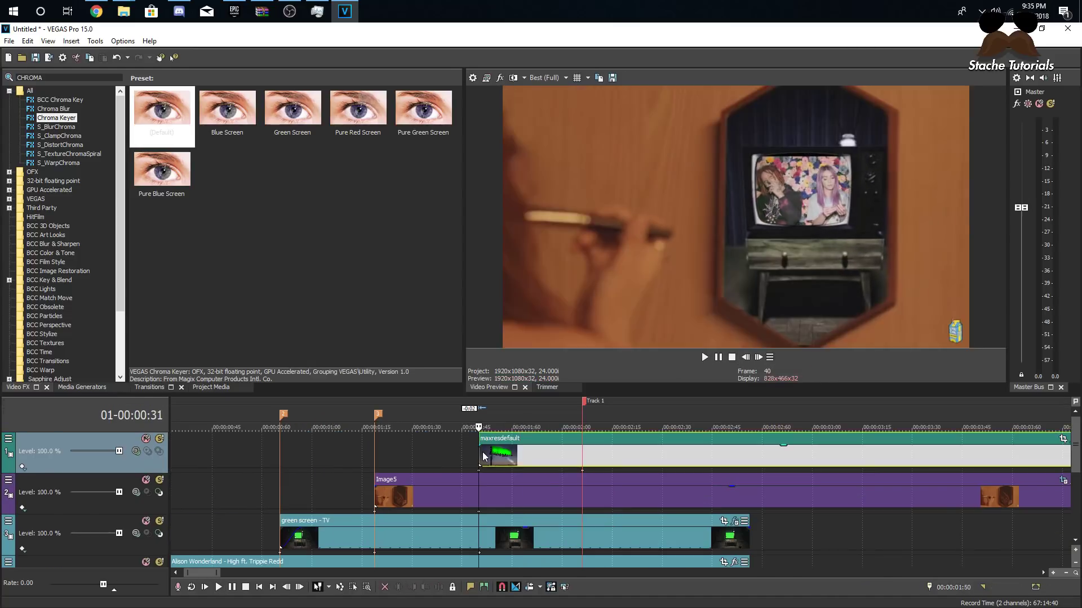
Step frame by frame through the billboard zoom-out around the start of the maxresdefault clip
{"action": "left_click", "coordinate": [746, 357]}
{"action": "left_click", "coordinate": [745, 357]}
{"action": "left_click", "coordinate": [746, 358]}
{"action": "left_click", "coordinate": [761, 358]}
{"action": "left_click", "coordinate": [761, 360]}
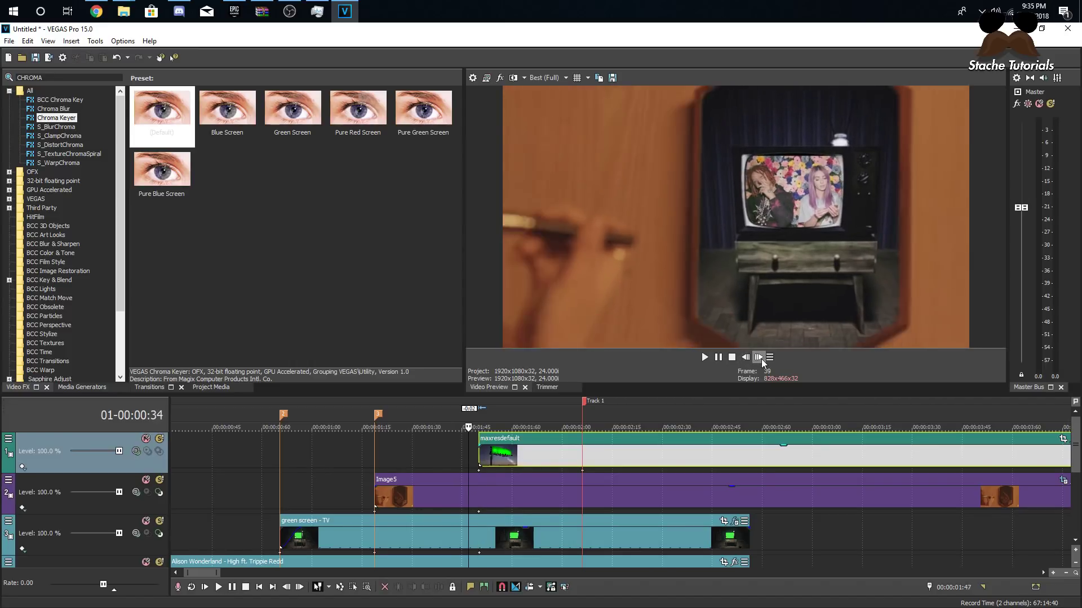
{"action": "left_click", "coordinate": [762, 360]}
{"action": "left_click", "coordinate": [762, 360]}
{"action": "left_click", "coordinate": [762, 360]}
{"action": "left_click", "coordinate": [762, 359]}
{"action": "left_click", "coordinate": [761, 360]}
{"action": "left_click", "coordinate": [761, 360]}
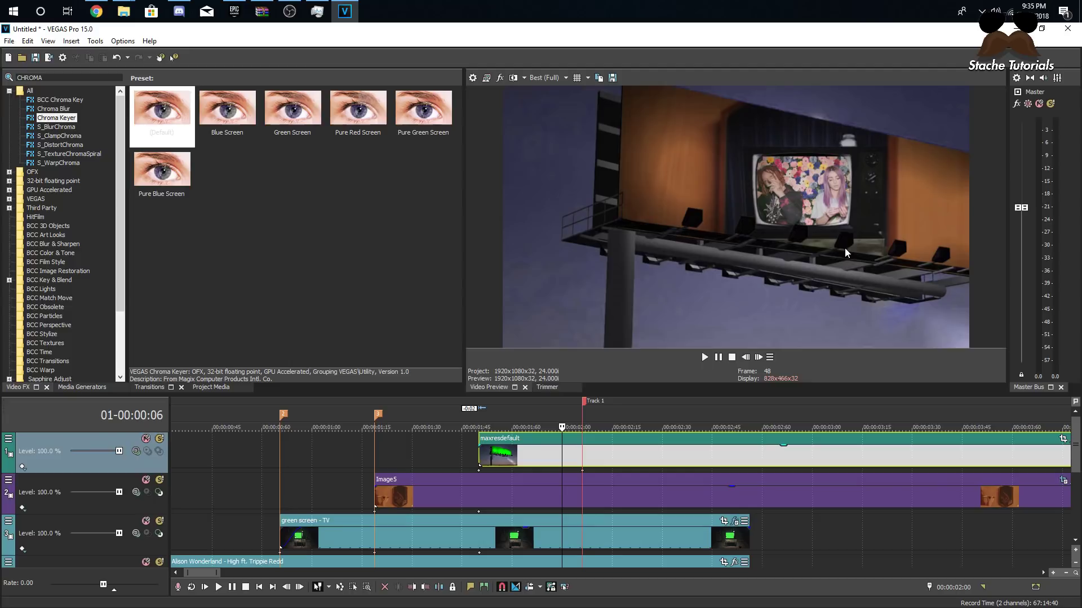
Step back and forth through the frames around the Track 1 keyframe to examine the billboard's motion against the mirror shot
{"action": "left_click", "coordinate": [750, 358]}
{"action": "left_click", "coordinate": [749, 357]}
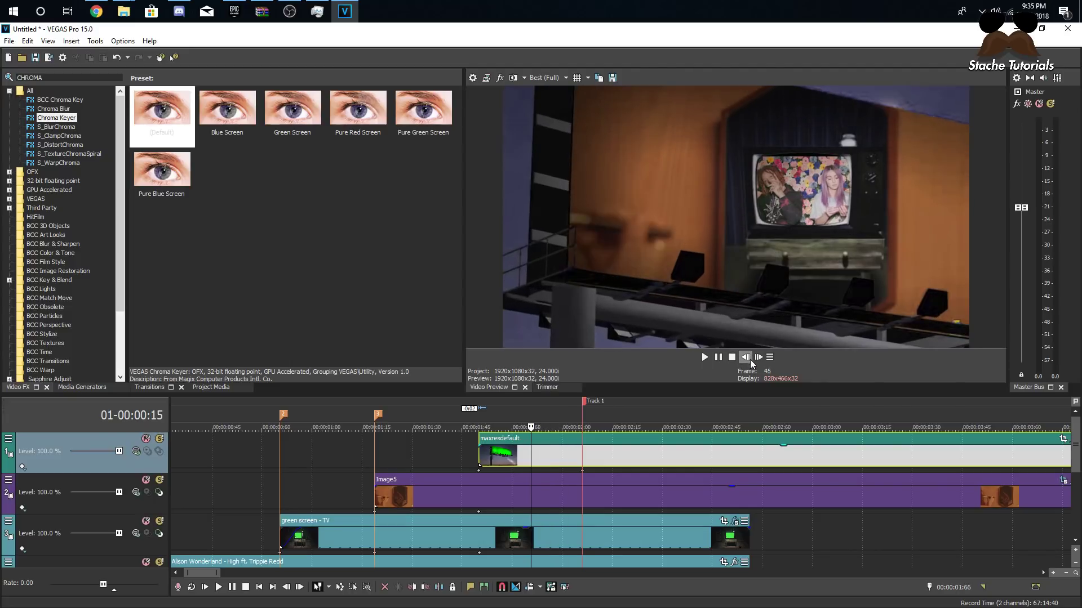
{"action": "left_click", "coordinate": [749, 359]}
{"action": "left_click", "coordinate": [748, 360]}
{"action": "left_click", "coordinate": [760, 360]}
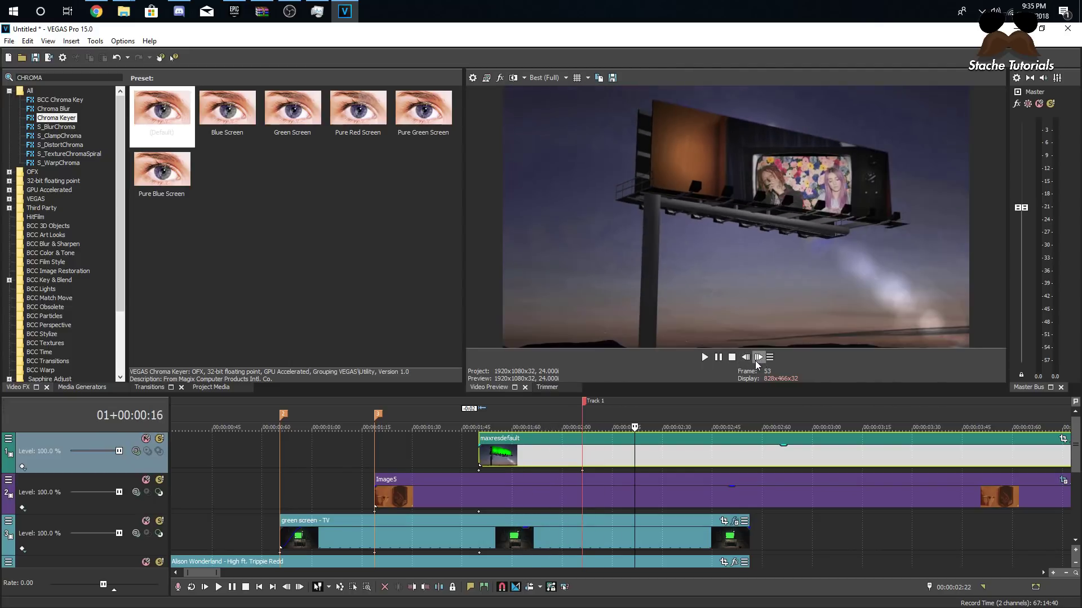
{"action": "left_click", "coordinate": [749, 362]}
{"action": "left_click", "coordinate": [749, 361]}
{"action": "left_click", "coordinate": [748, 362]}
{"action": "left_click", "coordinate": [749, 362]}
{"action": "left_click", "coordinate": [749, 361]}
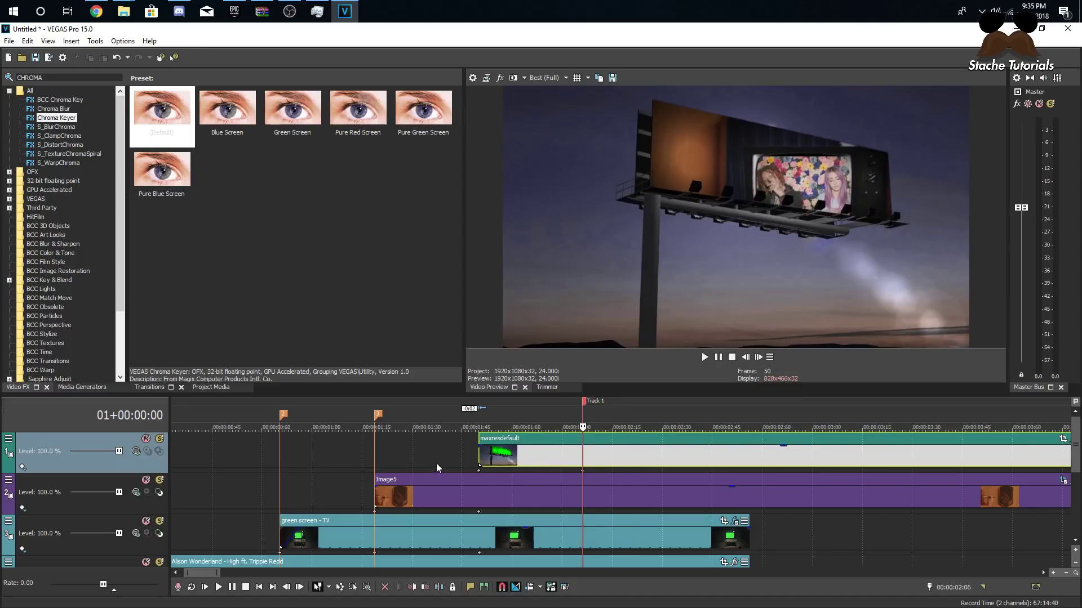
Examine the frames between the start of the billboard clip and its end keyframe for a point to cut the TV layers
{"action": "left_click", "coordinate": [477, 460]}
{"action": "left_click", "coordinate": [586, 449]}
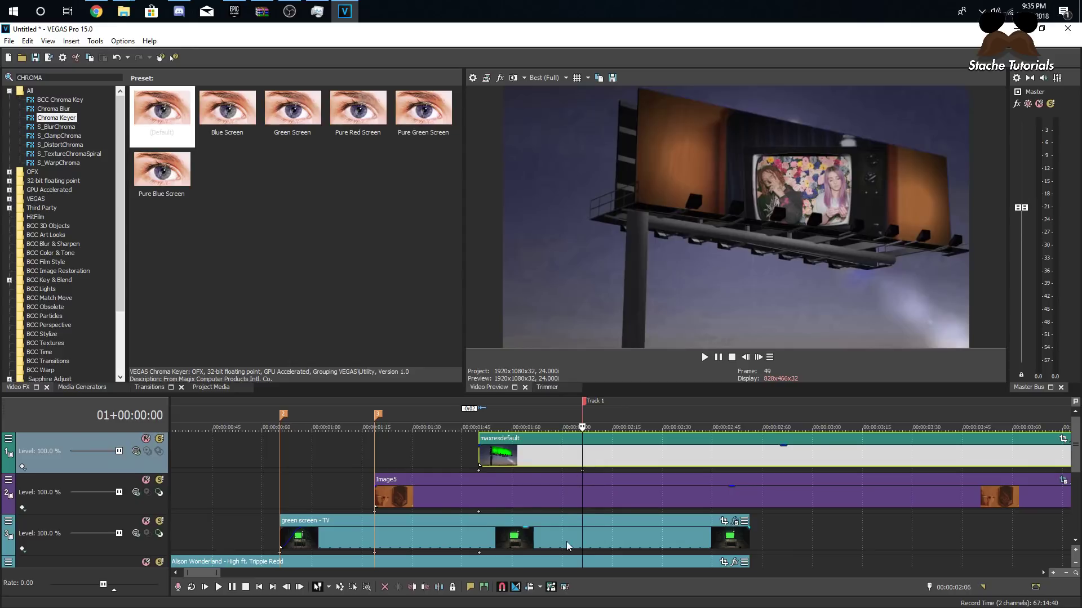
{"action": "left_click", "coordinate": [567, 496]}
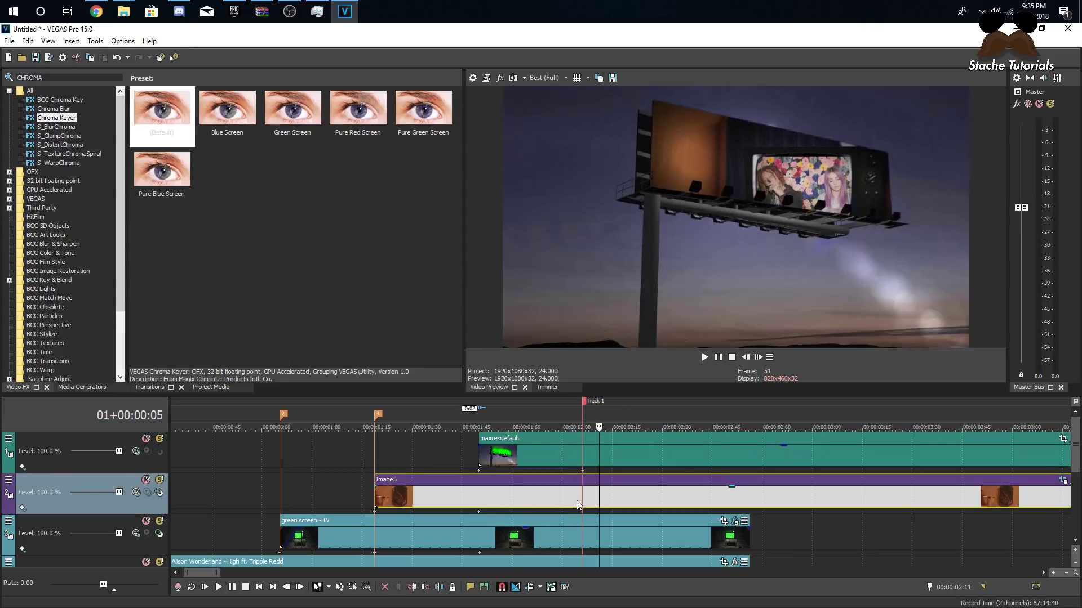
{"action": "left_click", "coordinate": [758, 357]}
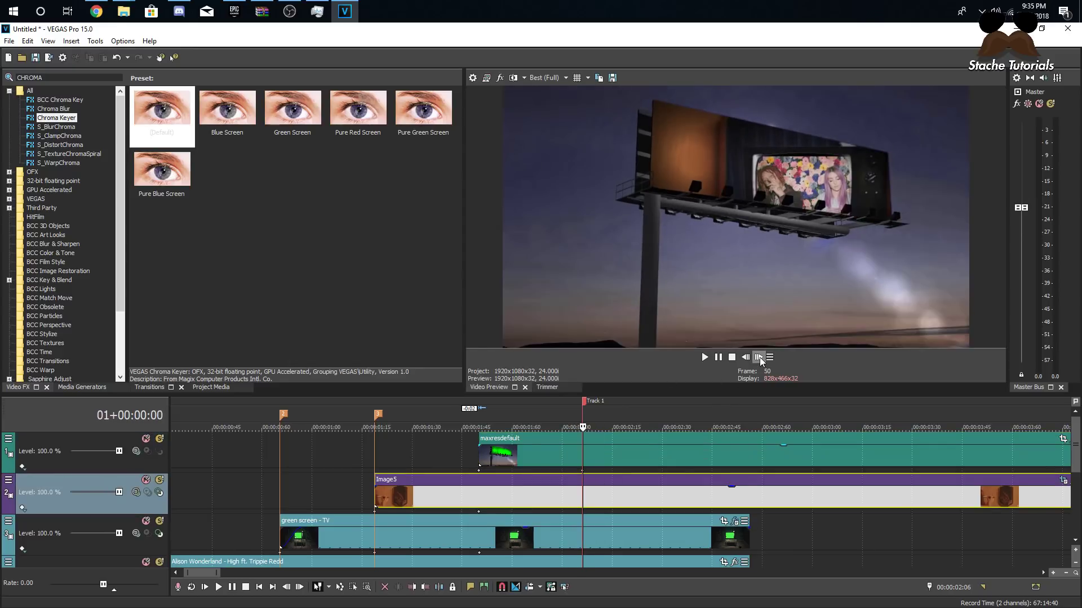
{"action": "left_click", "coordinate": [485, 548]}
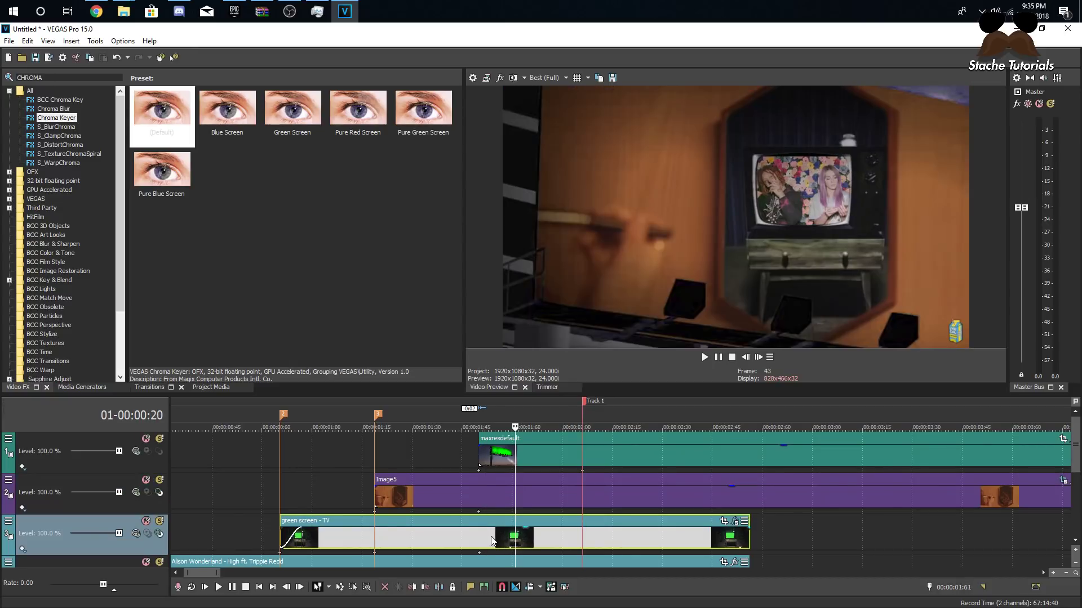
{"action": "left_click", "coordinate": [746, 357]}
{"action": "left_click", "coordinate": [758, 357]}
{"action": "left_click", "coordinate": [759, 357]}
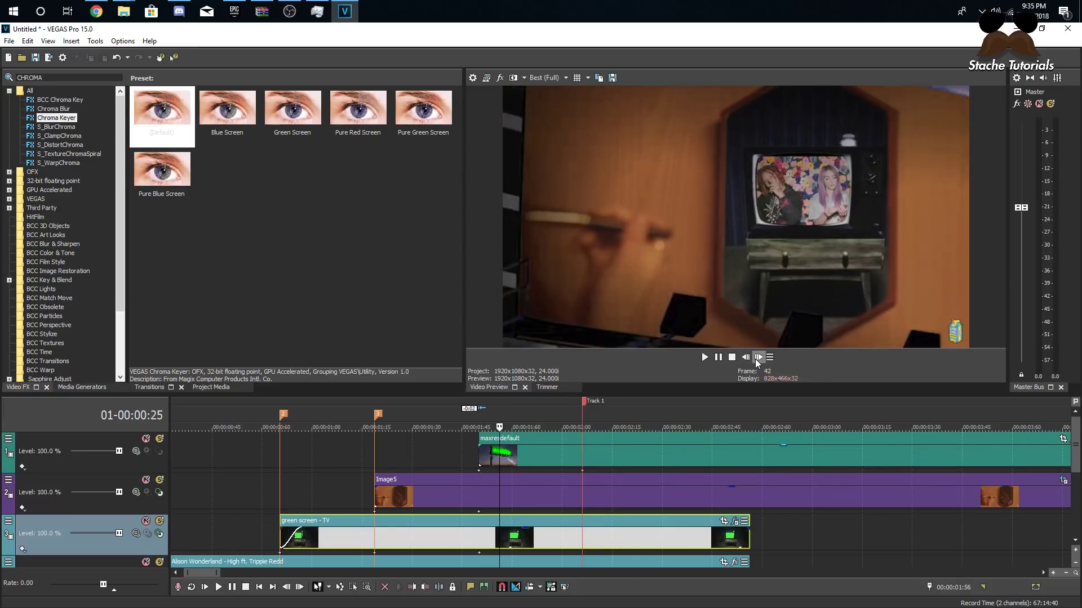
{"action": "left_click", "coordinate": [758, 357]}
{"action": "left_click", "coordinate": [758, 357]}
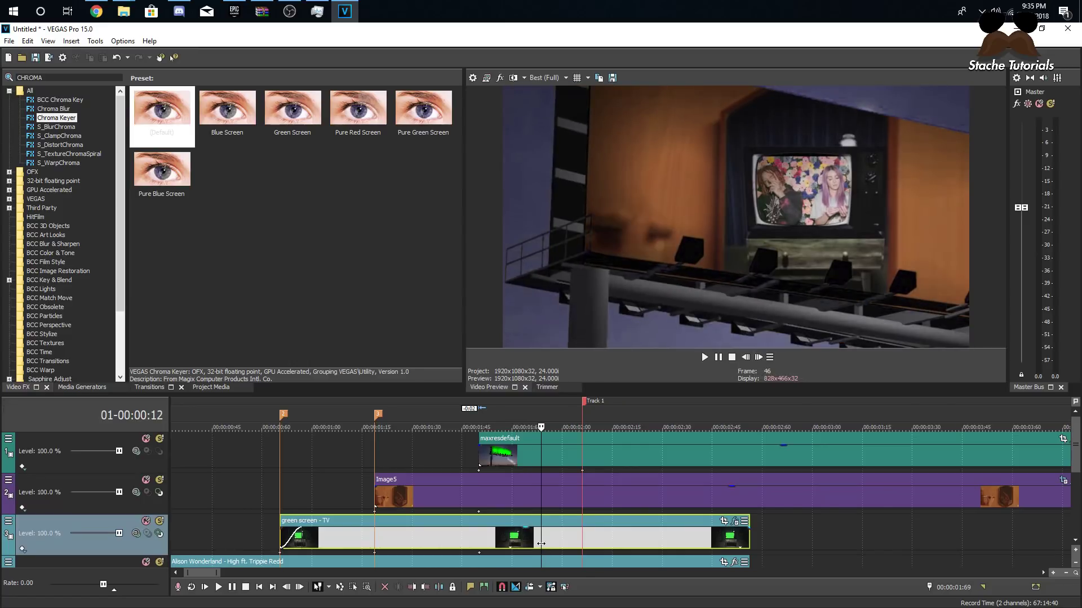
Split the green screen TV and music video events at 00:00:01;69 and delete the parts after the cut
{"action": "key", "text": "s"}
{"action": "left_click", "coordinate": [539, 563]}
{"action": "key", "text": "s"}
{"action": "right_click", "coordinate": [559, 563]}
{"action": "left_click", "coordinate": [580, 320]}
{"action": "right_click", "coordinate": [561, 538]}
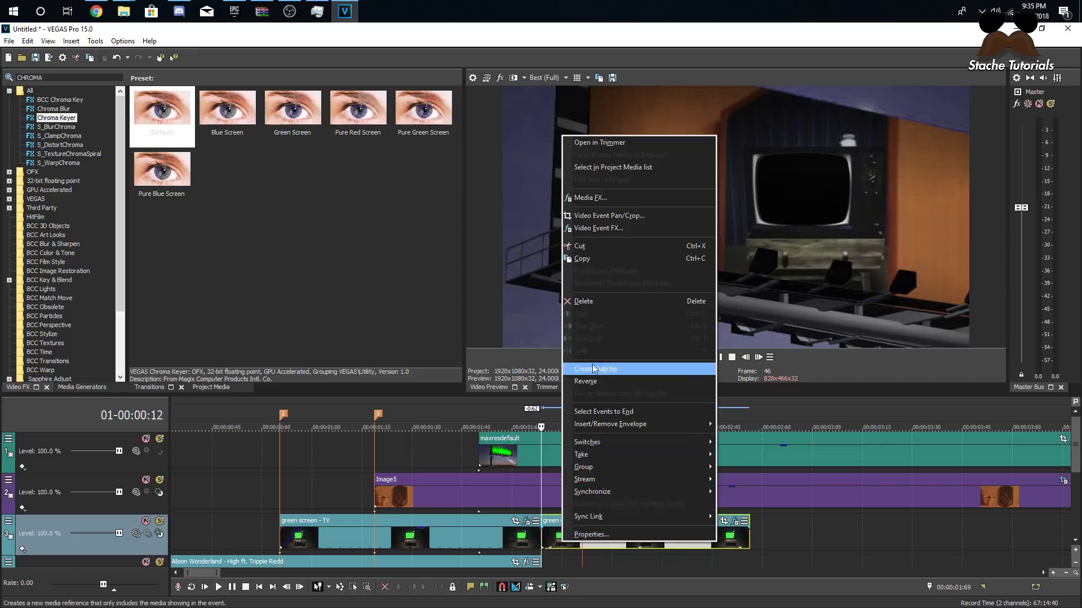
{"action": "left_click", "coordinate": [592, 305]}
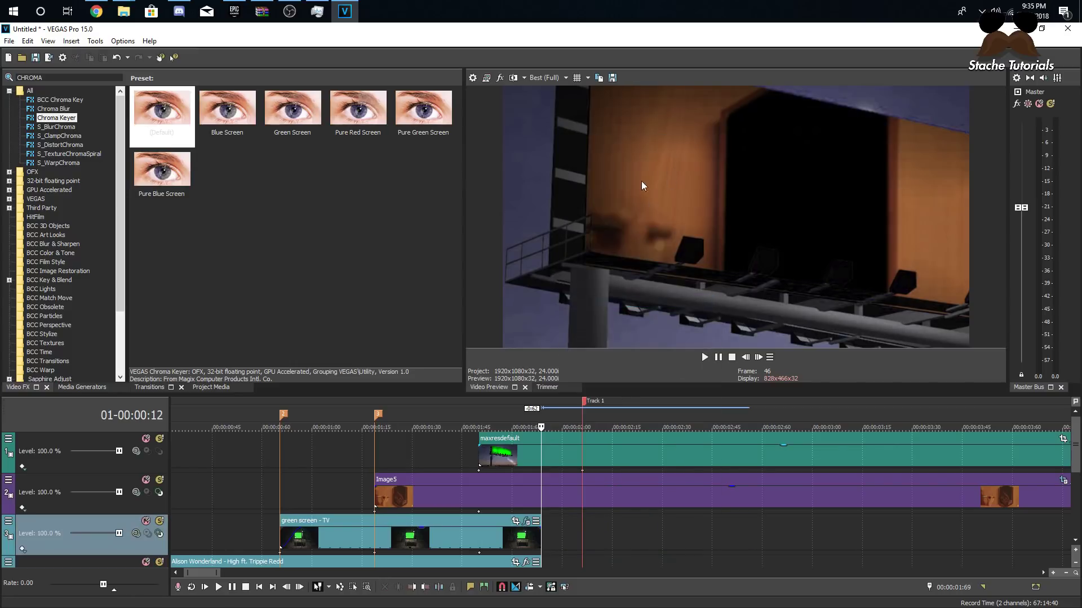
Add fade-outs to the green screen TV and music video events, starting around the beginning of the billboard clip
{"action": "left_click_drag", "start_coordinate": [543, 529], "coordinate": [479, 530]}
{"action": "scroll", "coordinate": [787, 542], "scroll_direction": "down", "scroll_amount": 1}
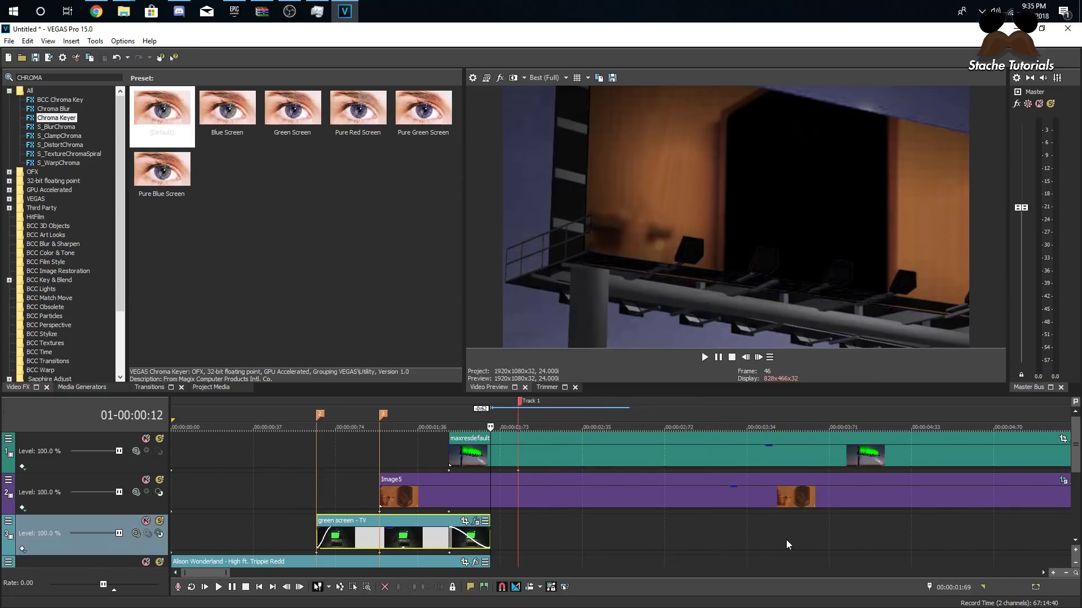
{"action": "left_click", "coordinate": [1075, 545]}
{"action": "left_click_drag", "start_coordinate": [488, 532], "coordinate": [456, 526]}
Step frame by frame through the start of the billboard zoom-out to examine how the TV layers fade inside the mirror
{"action": "left_click", "coordinate": [445, 507]}
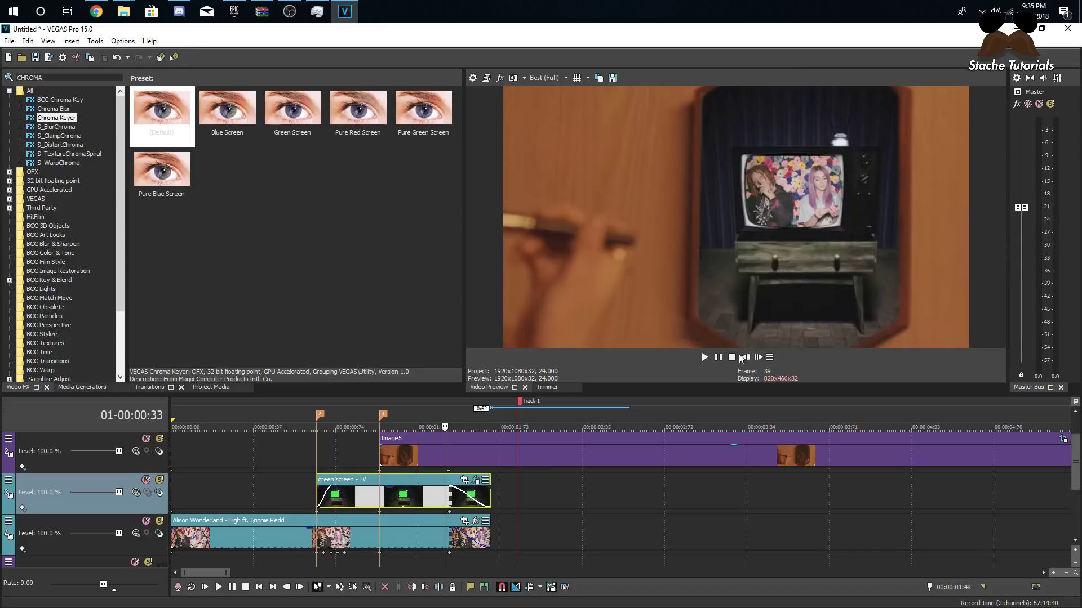
{"action": "left_click", "coordinate": [758, 358]}
{"action": "left_click", "coordinate": [758, 357]}
{"action": "left_click", "coordinate": [758, 357]}
{"action": "left_click", "coordinate": [758, 357]}
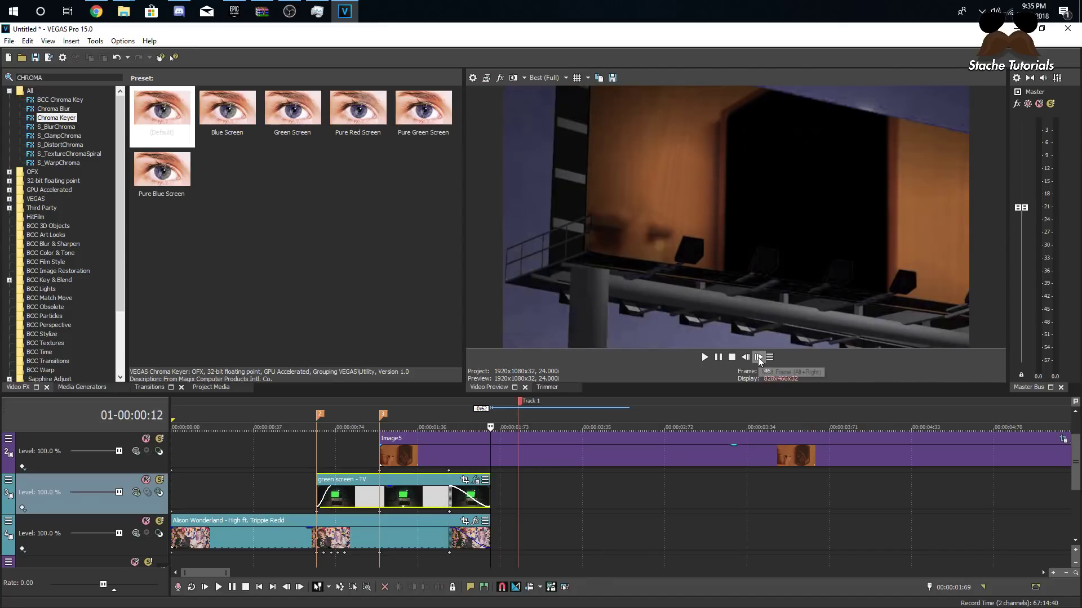
{"action": "left_click", "coordinate": [759, 358]}
{"action": "left_click", "coordinate": [758, 357]}
{"action": "left_click", "coordinate": [758, 357]}
{"action": "left_click", "coordinate": [758, 357]}
{"action": "left_click", "coordinate": [759, 357]}
{"action": "left_click", "coordinate": [758, 358]}
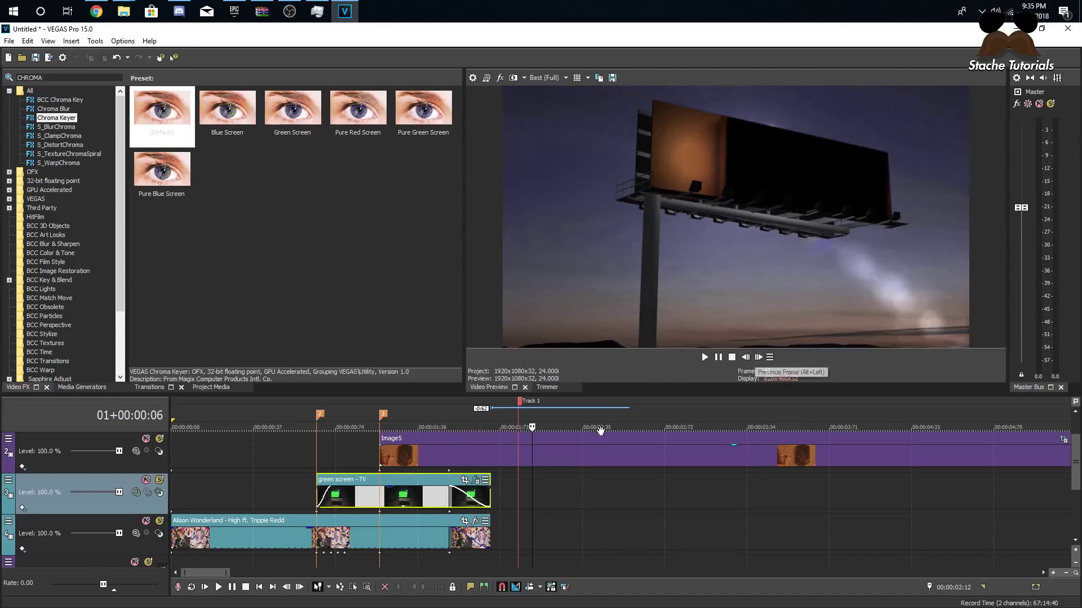
Trim the ends of the green screen TV and music video events back to about 00:00:01;56 and check the frames there
{"action": "left_click_drag", "start_coordinate": [489, 498], "coordinate": [464, 497]}
{"action": "left_click_drag", "start_coordinate": [490, 534], "coordinate": [465, 535]}
{"action": "left_click", "coordinate": [428, 497]}
{"action": "left_click", "coordinate": [760, 358]}
{"action": "left_click", "coordinate": [760, 358]}
{"action": "left_click", "coordinate": [760, 358]}
{"action": "left_click", "coordinate": [760, 359]}
{"action": "left_click", "coordinate": [760, 358]}
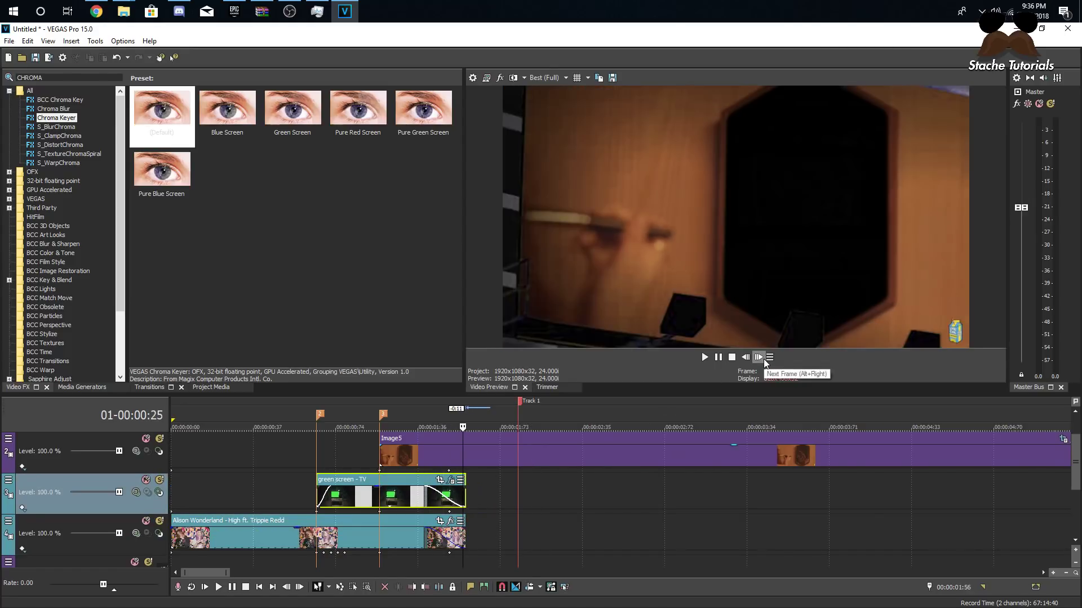
Shorten the fade-outs of the green screen TV and music video events so both start at 00:00:01;50
{"action": "left_click", "coordinate": [747, 357]}
{"action": "left_click", "coordinate": [747, 357]}
{"action": "left_click_drag", "start_coordinate": [425, 499], "coordinate": [449, 500]}
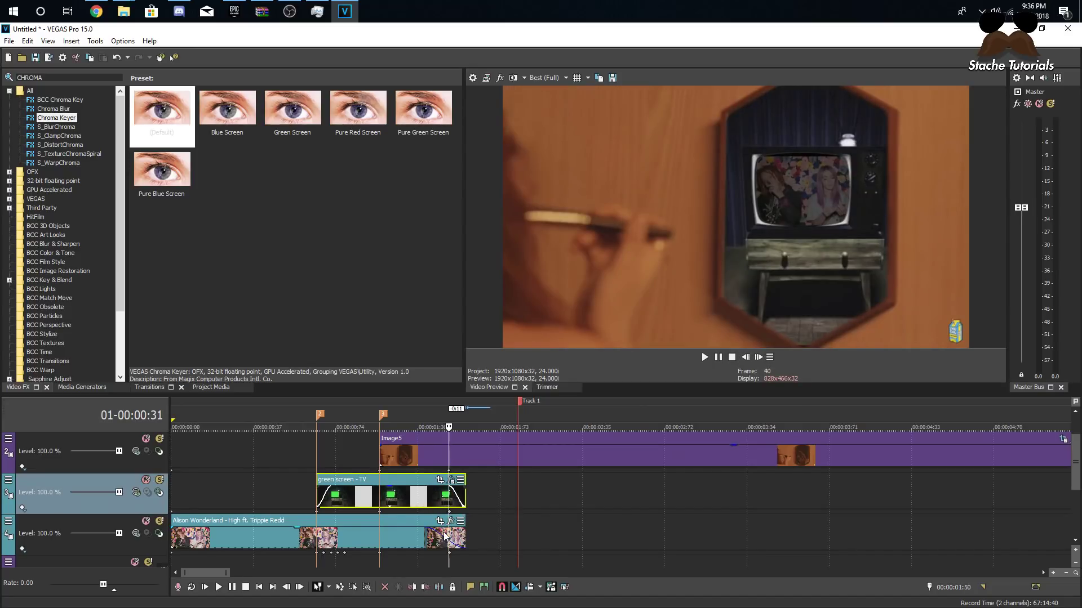
{"action": "scroll", "coordinate": [455, 538], "scroll_direction": "up", "scroll_amount": 6}
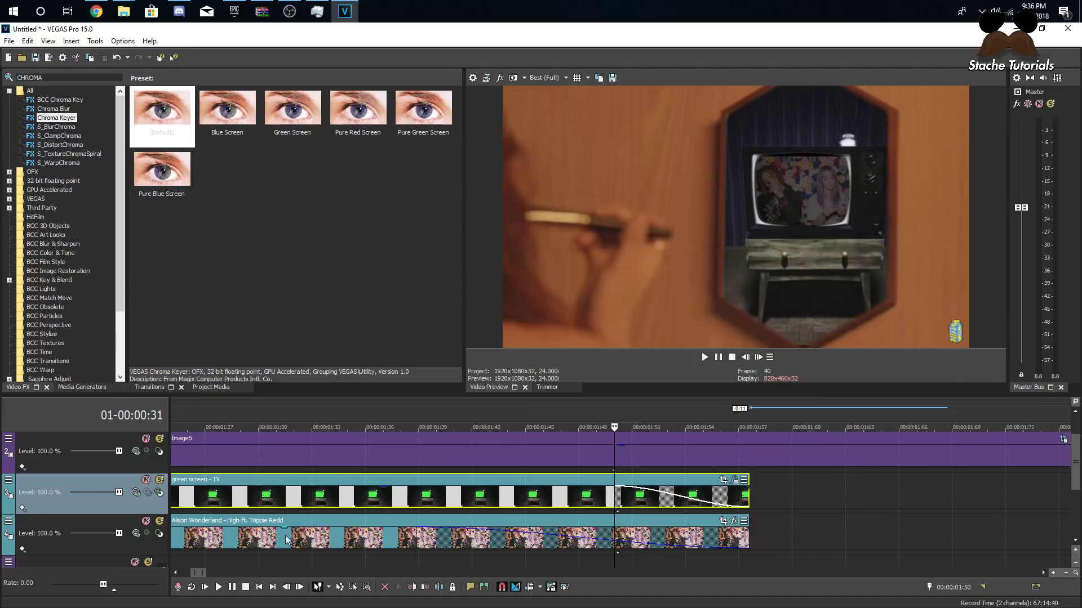
{"action": "scroll", "coordinate": [413, 538], "scroll_direction": "down", "scroll_amount": 2}
{"action": "left_click", "coordinate": [517, 535]}
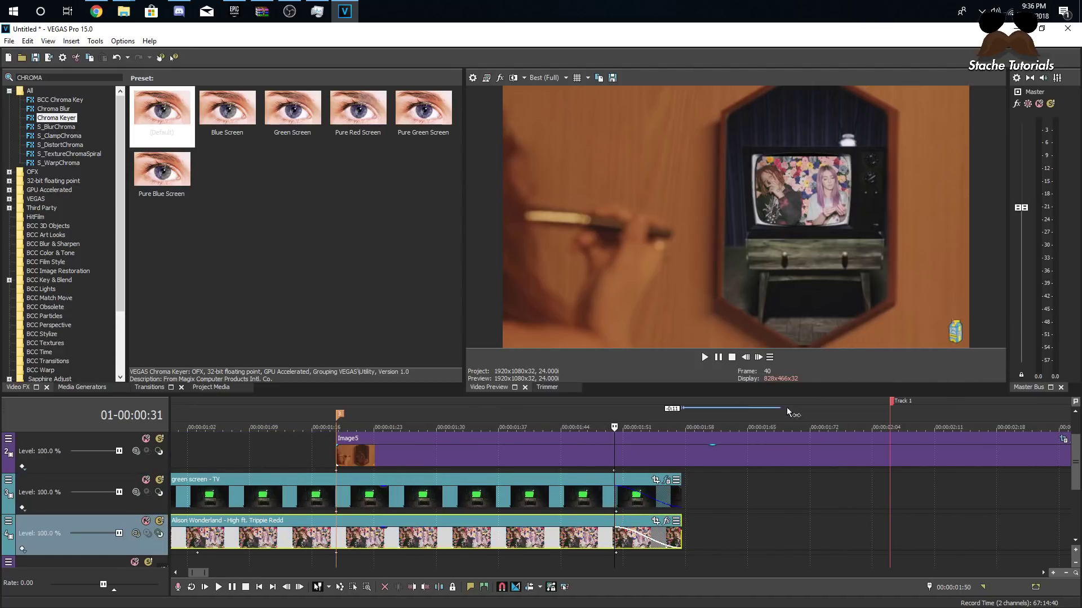
Shorten the green screen TV event's fade-out further so it starts just before 00:00:01;53, and check the frames that follow
{"action": "left_click", "coordinate": [758, 358]}
{"action": "left_click", "coordinate": [758, 357]}
{"action": "left_click", "coordinate": [759, 357]}
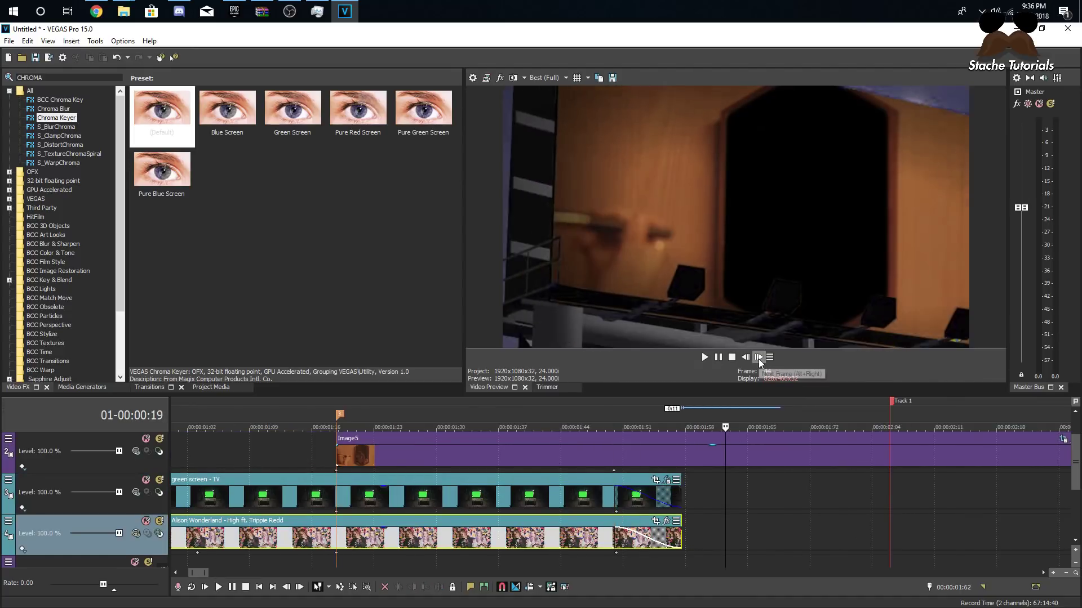
{"action": "left_click", "coordinate": [746, 357]}
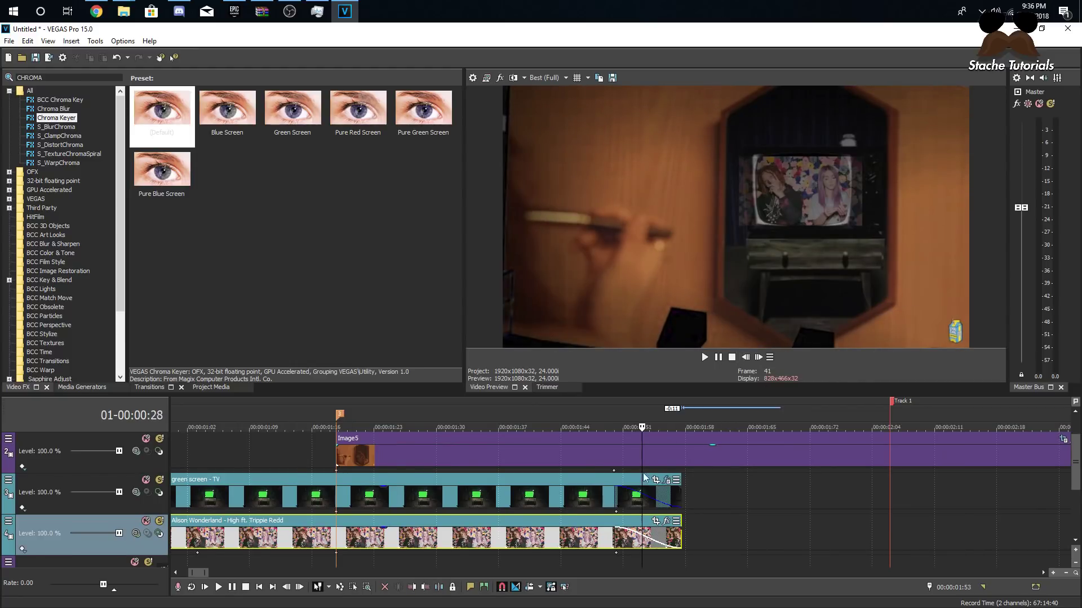
{"action": "left_click_drag", "start_coordinate": [615, 496], "coordinate": [633, 499]}
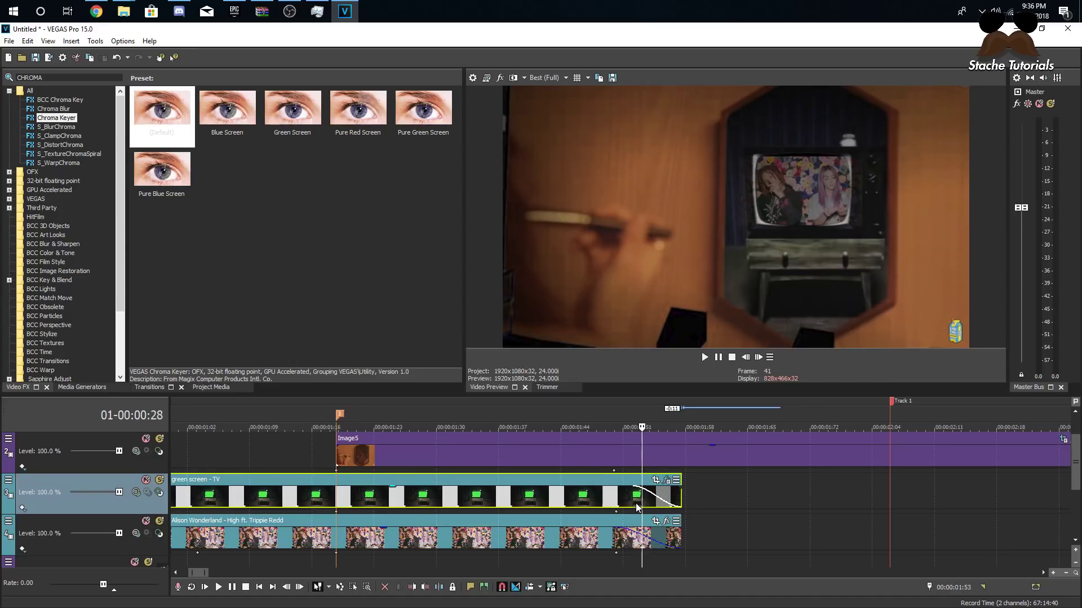
{"action": "left_click", "coordinate": [758, 357]}
{"action": "left_click", "coordinate": [758, 357]}
{"action": "left_click", "coordinate": [758, 357]}
{"action": "left_click", "coordinate": [759, 357]}
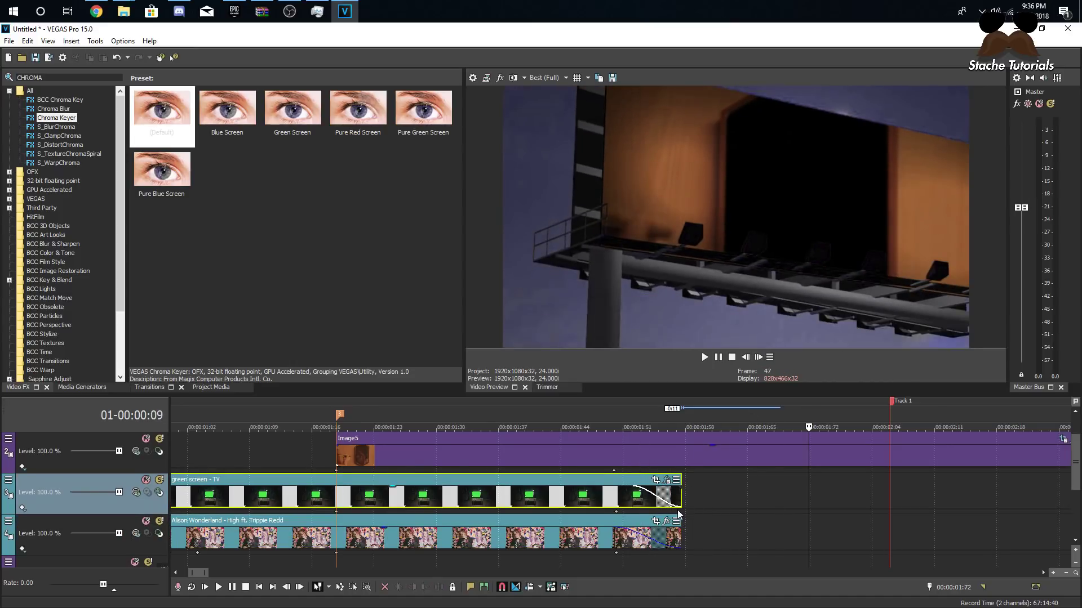
{"action": "left_click", "coordinate": [680, 498]}
{"action": "scroll", "coordinate": [679, 494], "scroll_direction": "down", "scroll_amount": 5}
{"action": "left_click", "coordinate": [374, 459]}
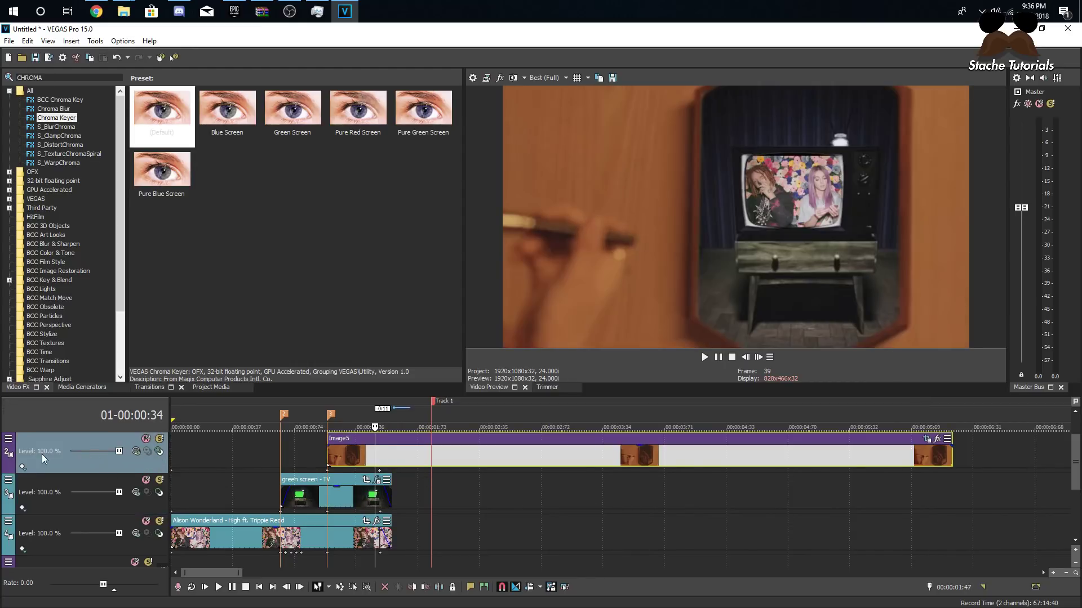
{"action": "left_click", "coordinate": [9, 439]}
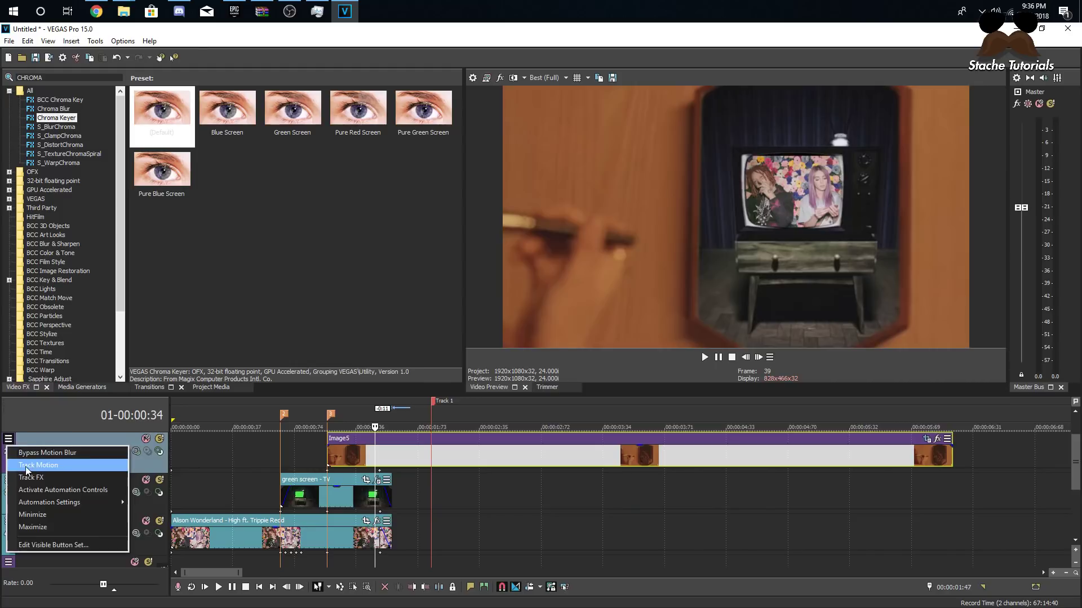
{"action": "left_click", "coordinate": [31, 465]}
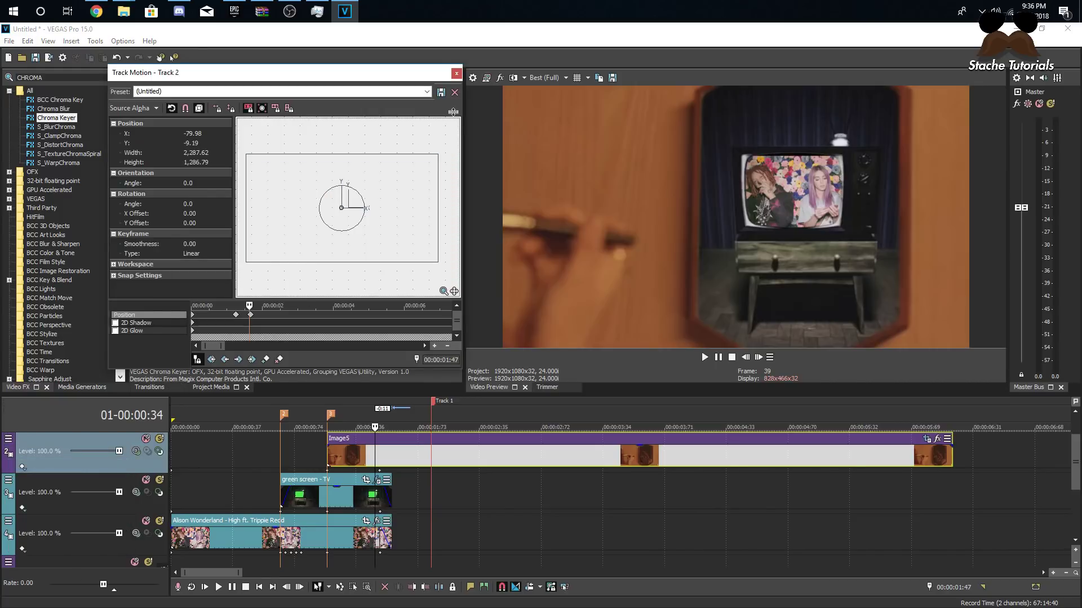
{"action": "left_click", "coordinate": [455, 74]}
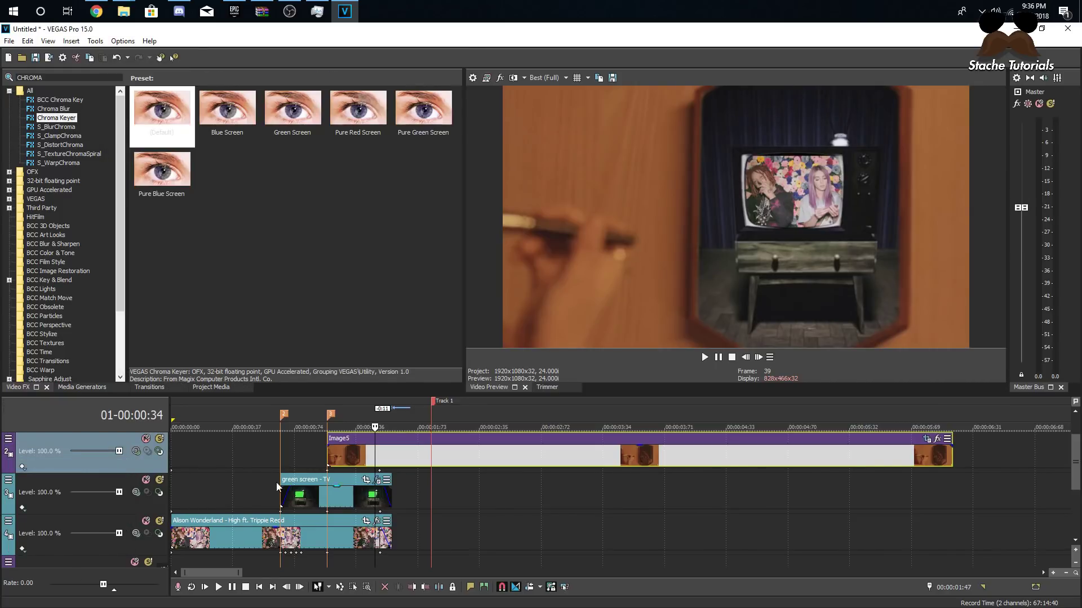
Switch the Image5 track's compositing mode to 3D Source Alpha and open its Track Motion settings
{"action": "left_click", "coordinate": [133, 452]}
{"action": "left_click", "coordinate": [165, 259]}
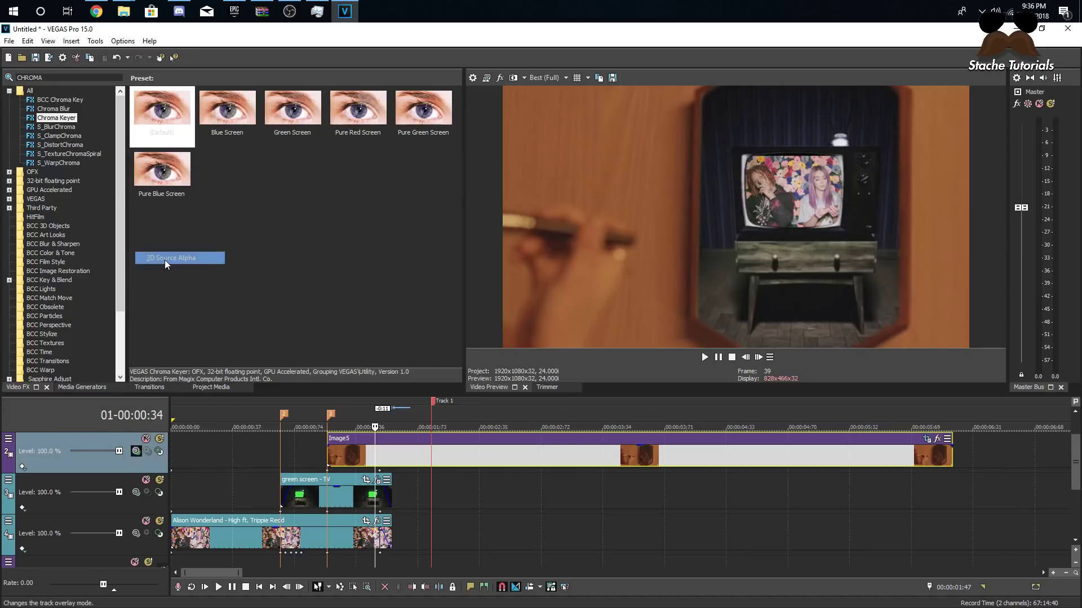
{"action": "scroll", "coordinate": [386, 463], "scroll_direction": "up", "scroll_amount": 4}
{"action": "left_click", "coordinate": [9, 440]}
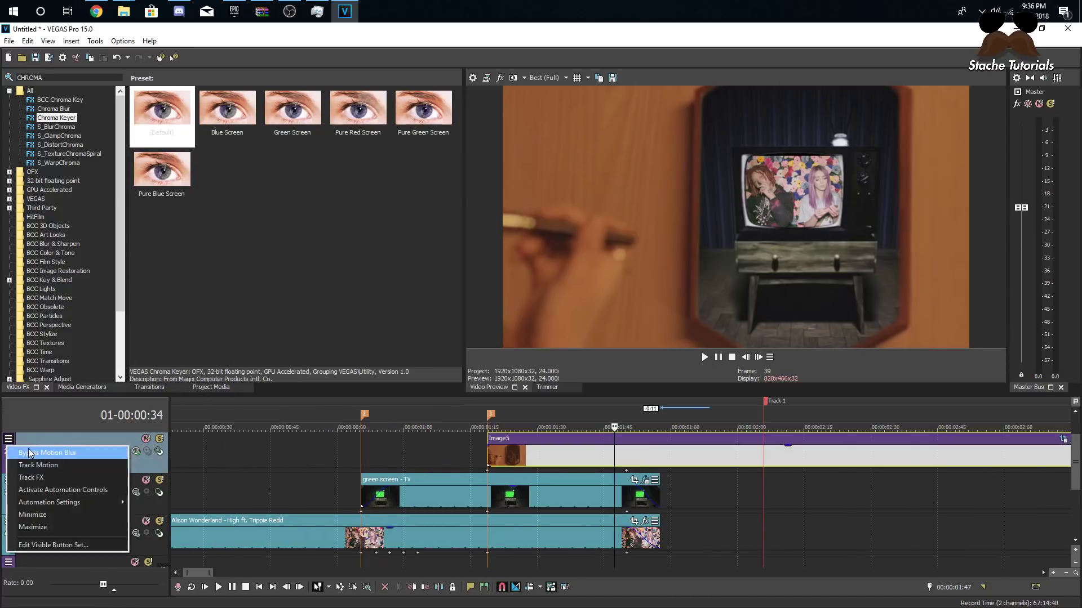
{"action": "left_click", "coordinate": [34, 464]}
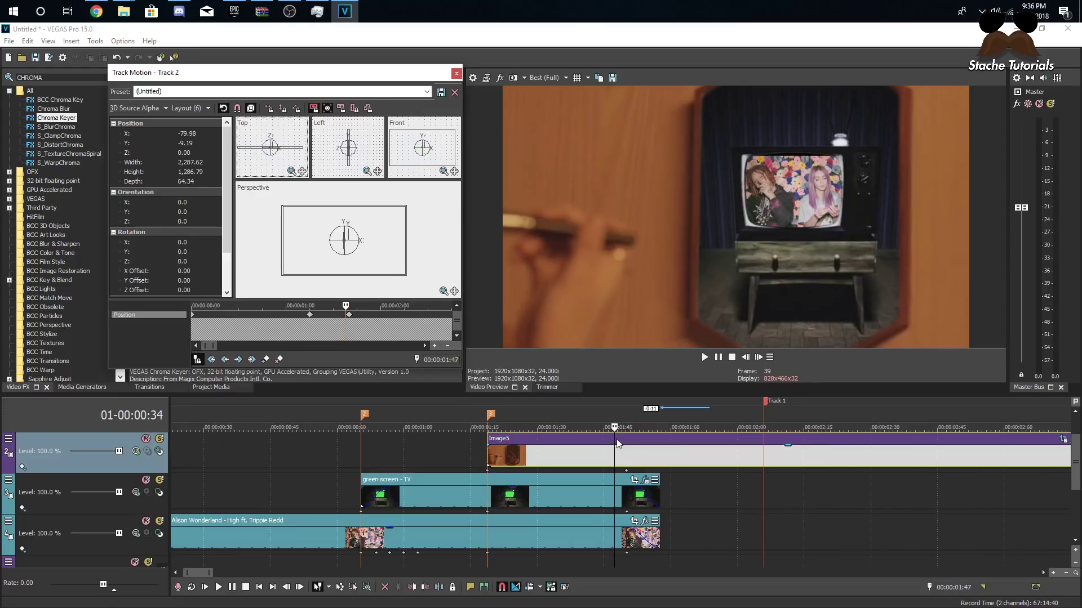
At 00:00:01;53, one frame after the billboard clip starts, set the Image5 track's Z rotation to 2.0
{"action": "left_click", "coordinate": [626, 451]}
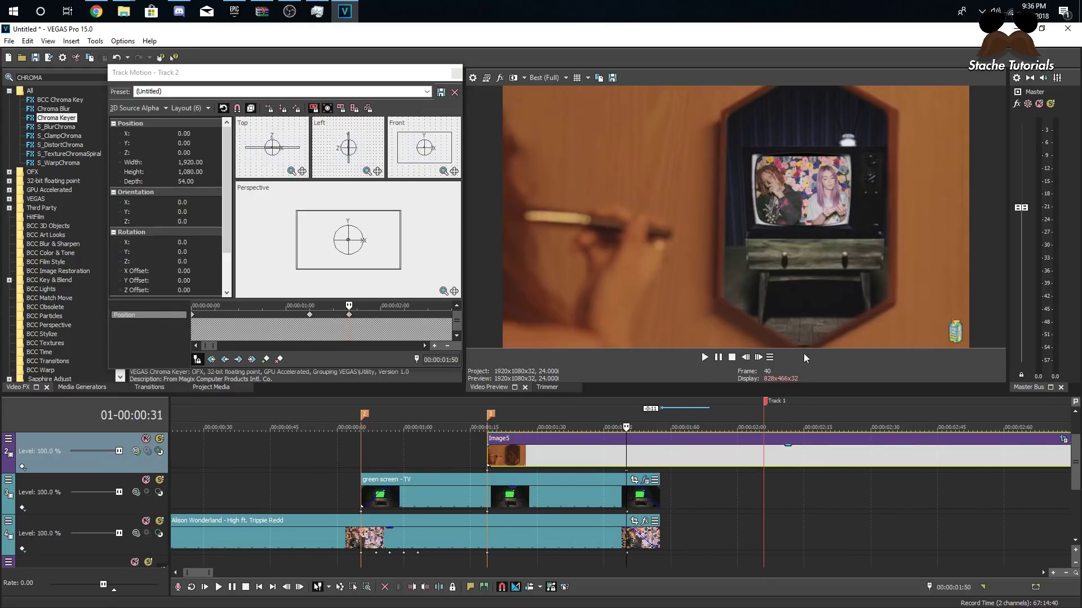
{"action": "left_click", "coordinate": [759, 357]}
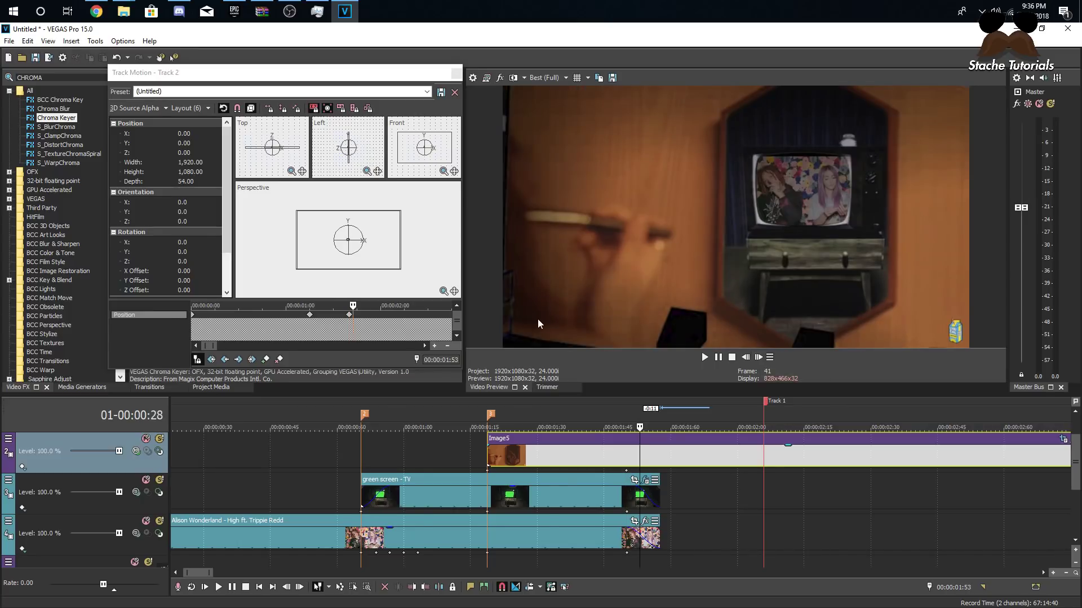
{"action": "scroll", "coordinate": [382, 285], "scroll_direction": "up", "scroll_amount": 2}
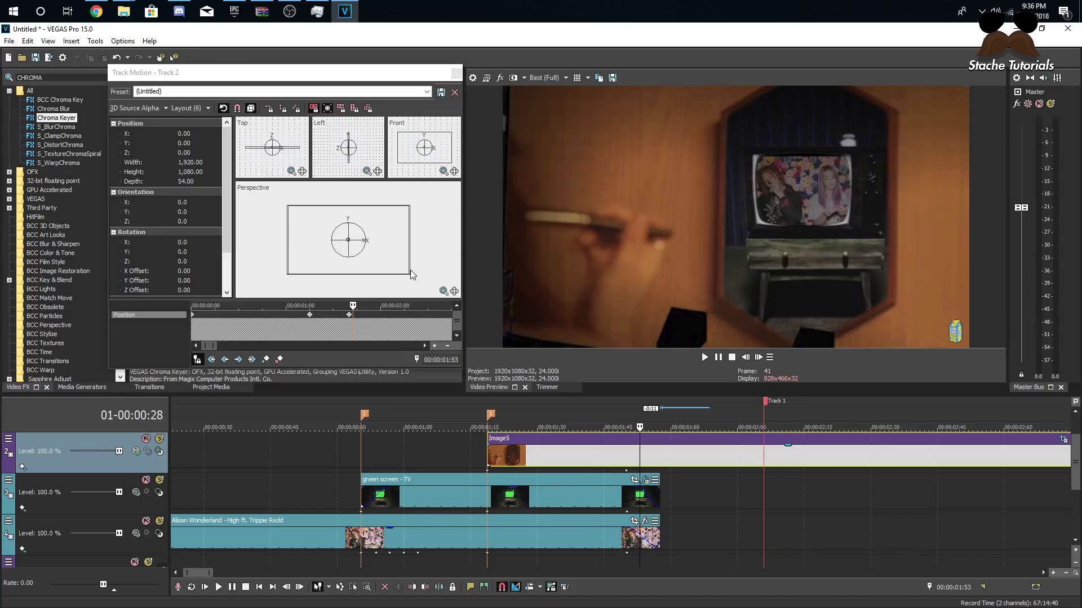
{"action": "scroll", "coordinate": [316, 277], "scroll_direction": "up", "scroll_amount": 1}
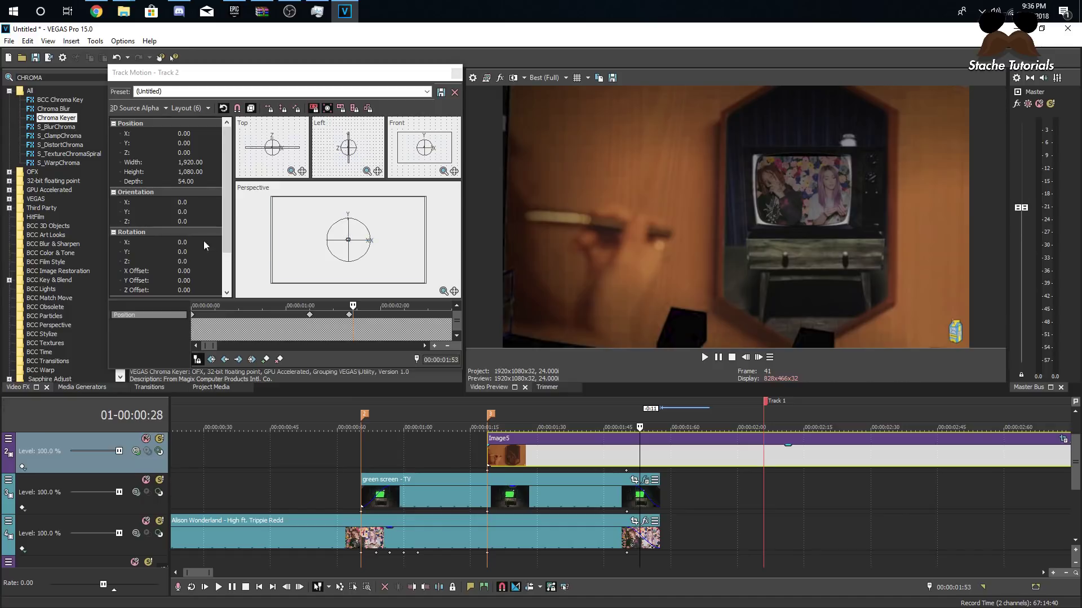
{"action": "double_click", "coordinate": [188, 262]}
{"action": "left_click", "coordinate": [208, 260]}
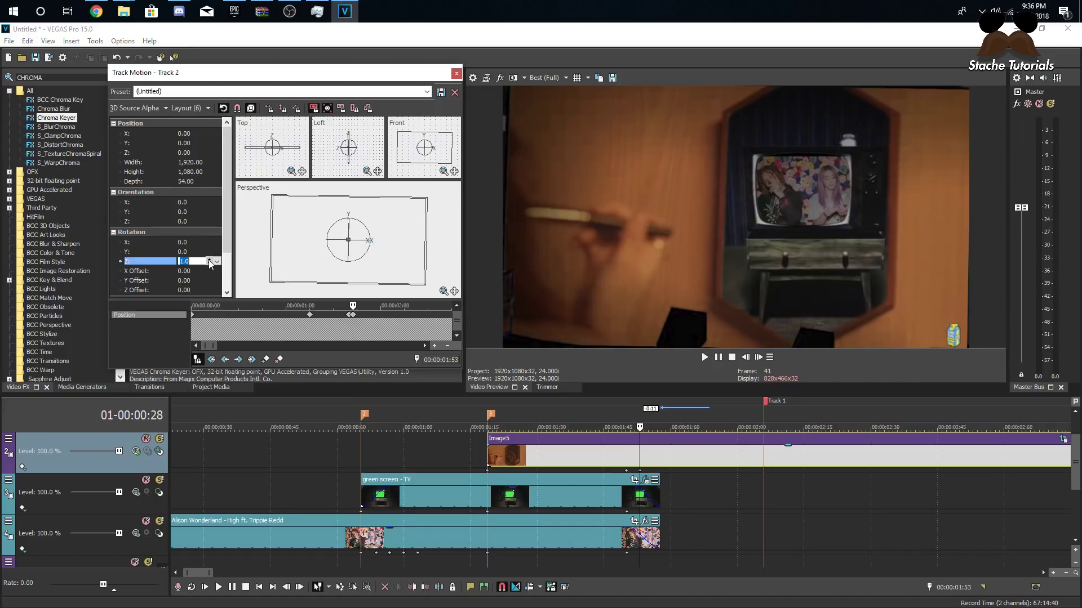
{"action": "left_click", "coordinate": [209, 260]}
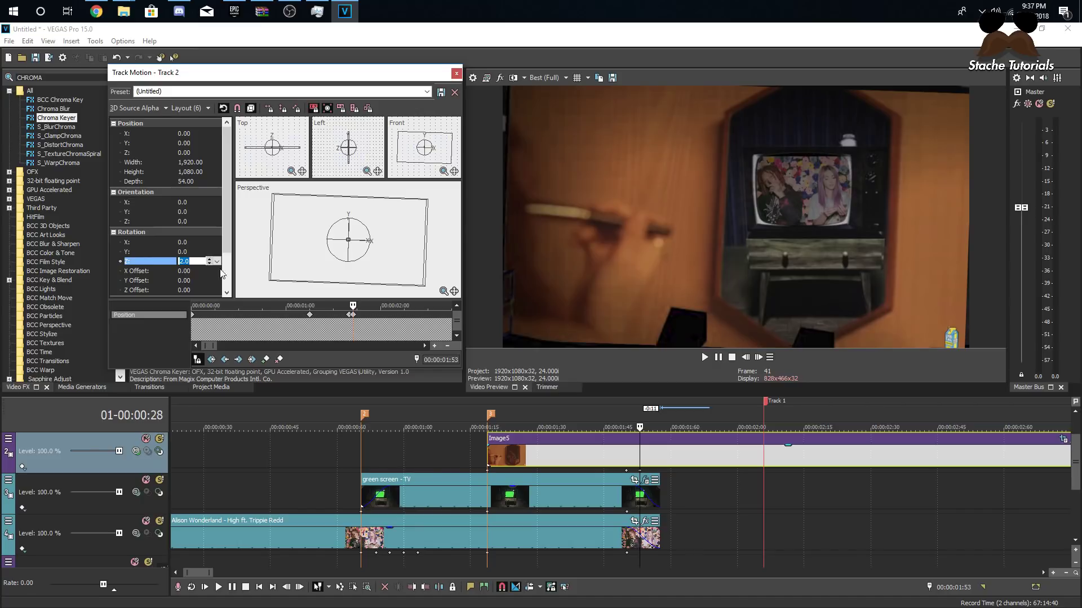
Set the Image5 track's Y rotation to 2.0 at the same frame, leaving the X rotation at 0.0
{"action": "left_click", "coordinate": [202, 242]}
{"action": "left_click", "coordinate": [209, 240]}
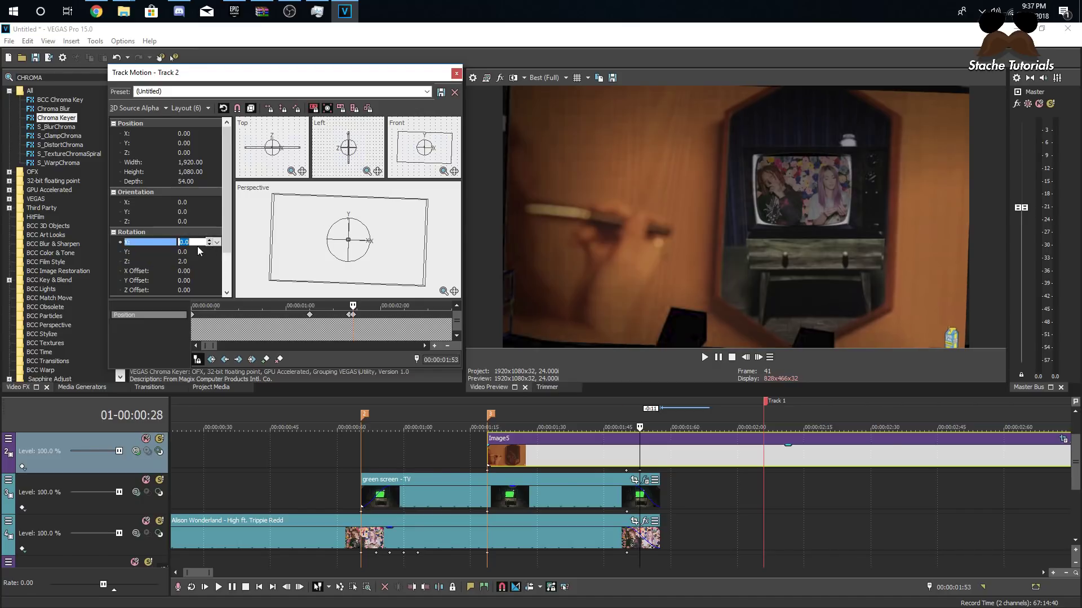
{"action": "left_click", "coordinate": [198, 248]}
{"action": "left_click", "coordinate": [209, 250]}
{"action": "left_click", "coordinate": [210, 252]}
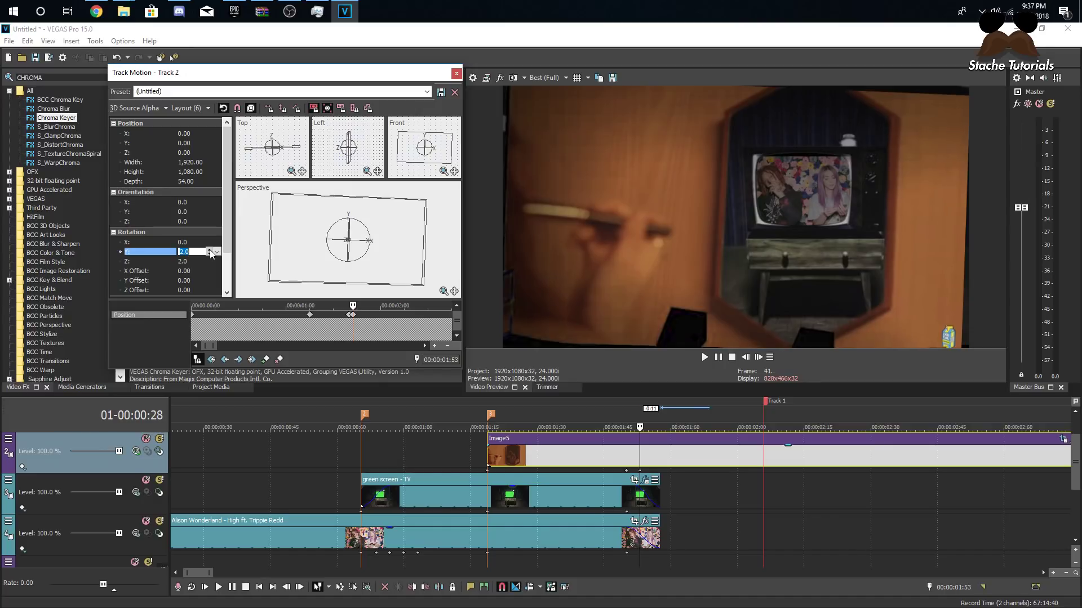
Shift the Image5 track to X 28.07 and enlarge it to about 1,994 by 1,122 to fit the billboard
{"action": "left_click", "coordinate": [288, 271]}
{"action": "key", "text": "Right"}
{"action": "key", "text": "Right"}
{"action": "key", "text": "Right"}
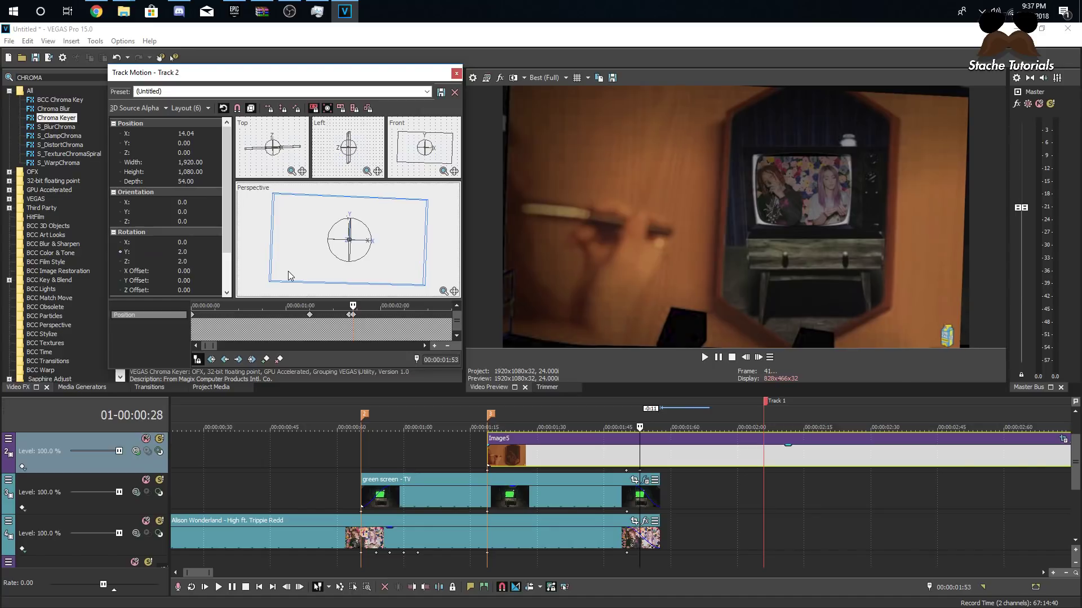
{"action": "key", "text": "Right"}
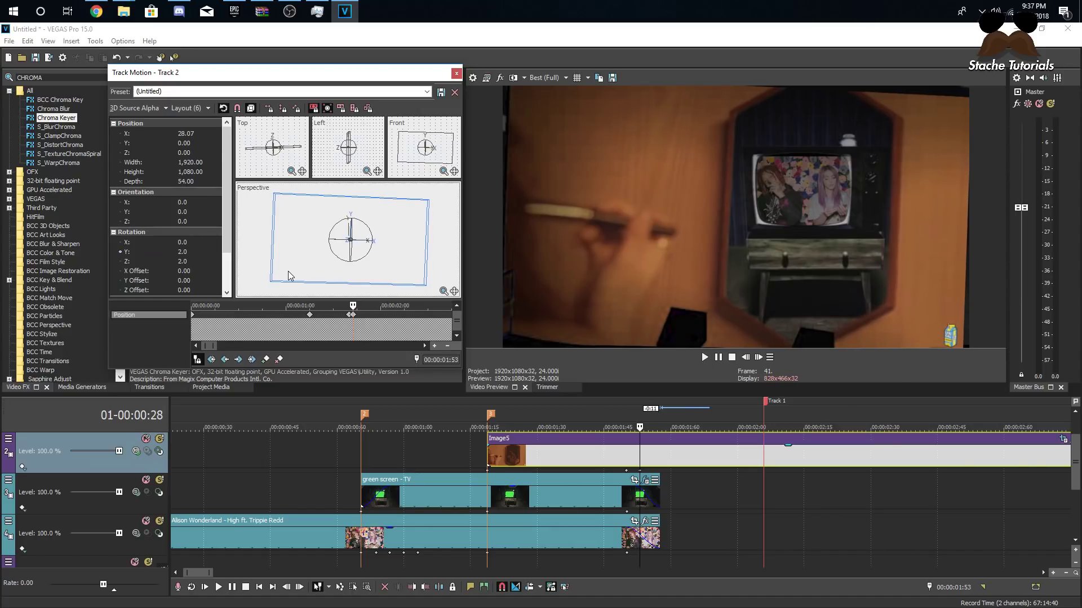
{"action": "left_click_drag", "start_coordinate": [271, 280], "coordinate": [269, 281]}
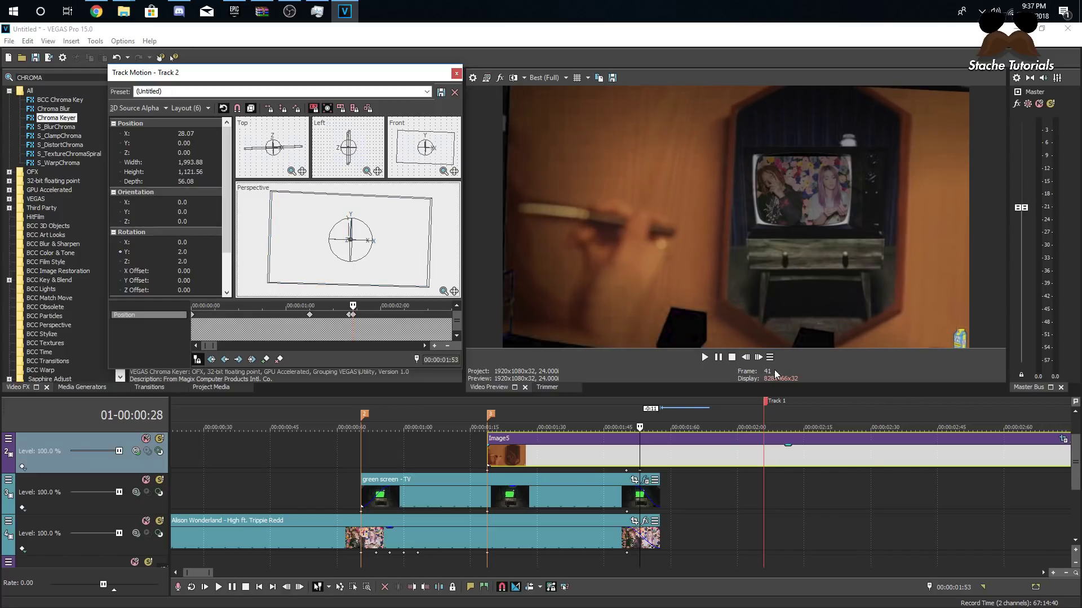
At 00:00:01;59, shrink the Image5 track to about 1,907 by 1,072 and shift it to X 49.13
{"action": "left_click", "coordinate": [758, 357]}
{"action": "left_click", "coordinate": [759, 357]}
{"action": "left_click", "coordinate": [759, 357]}
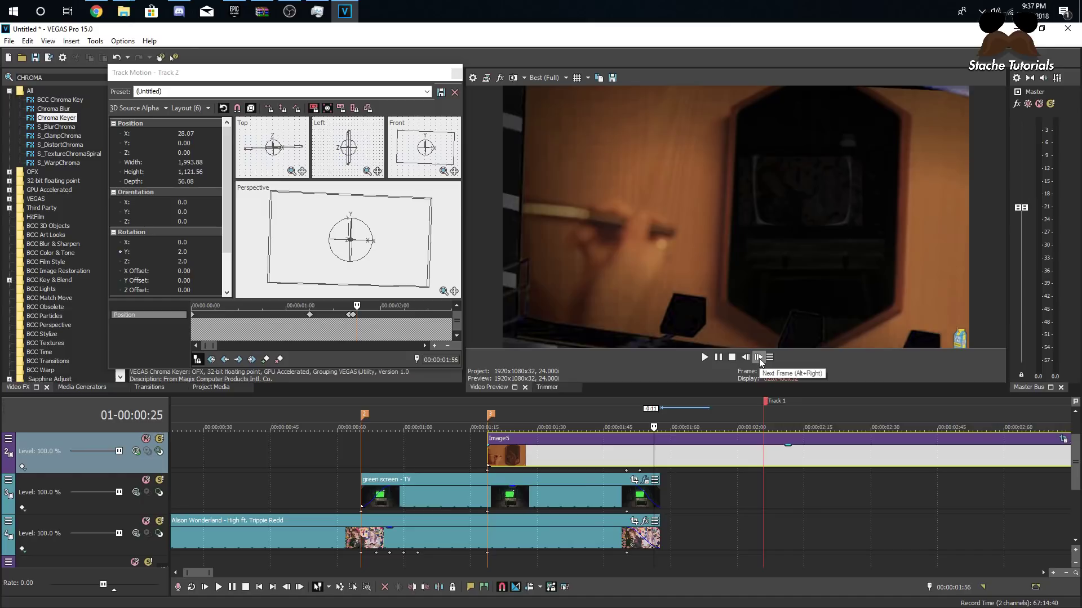
{"action": "left_click", "coordinate": [759, 358]}
{"action": "left_click", "coordinate": [759, 357]}
{"action": "left_click", "coordinate": [759, 358]}
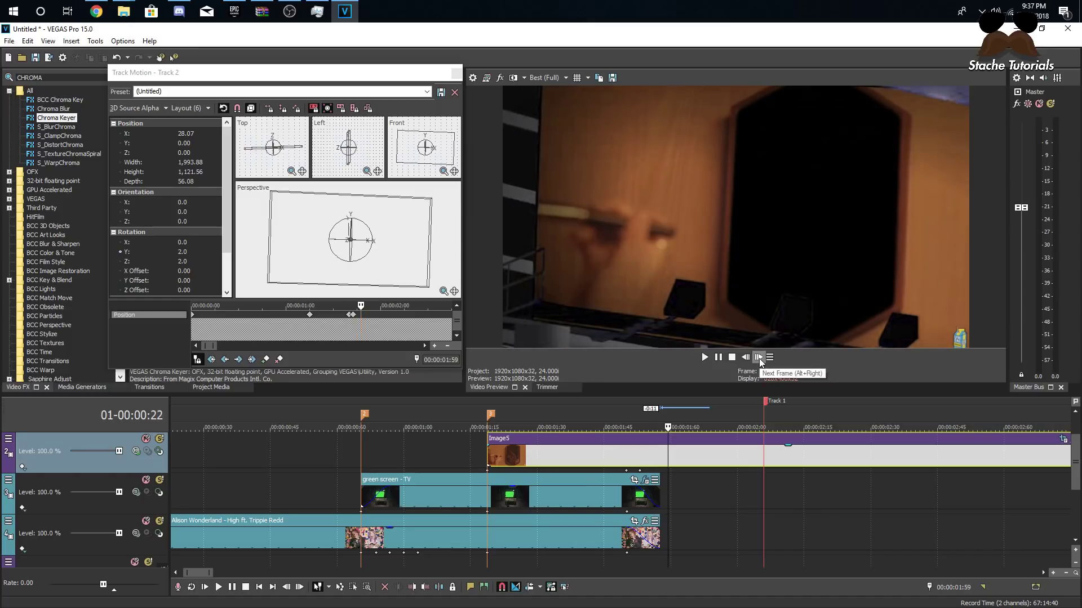
{"action": "left_click_drag", "start_coordinate": [268, 285], "coordinate": [287, 266]}
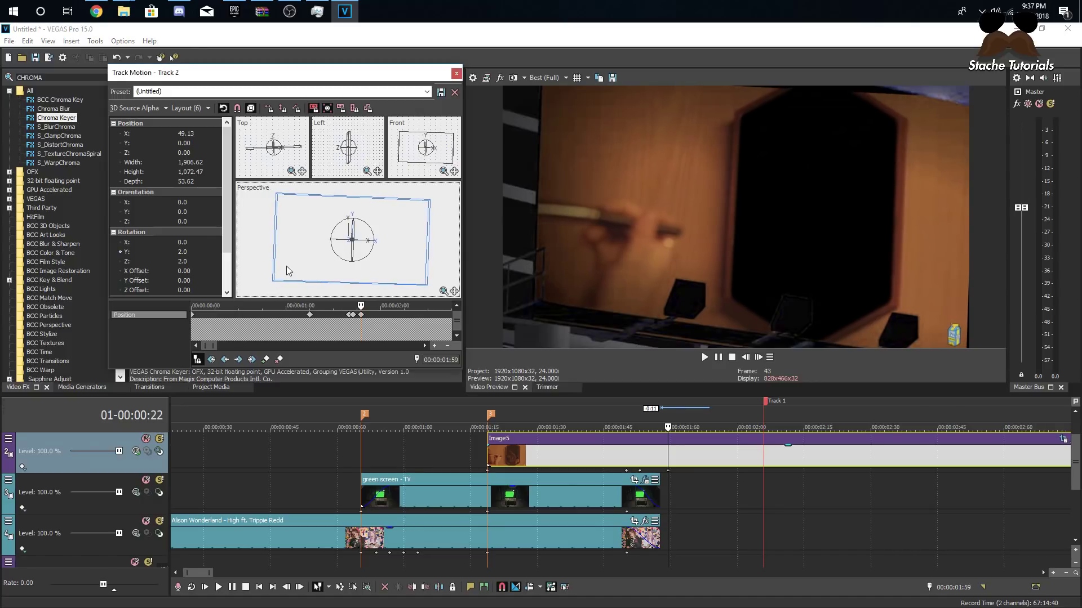
At 00:00:01;62, shrink the Image5 track to about 1,879 by 1,057, shift it to X 70.19 and advance one frame
{"action": "left_click", "coordinate": [759, 357]}
{"action": "left_click", "coordinate": [759, 357]}
{"action": "left_click", "coordinate": [759, 357]}
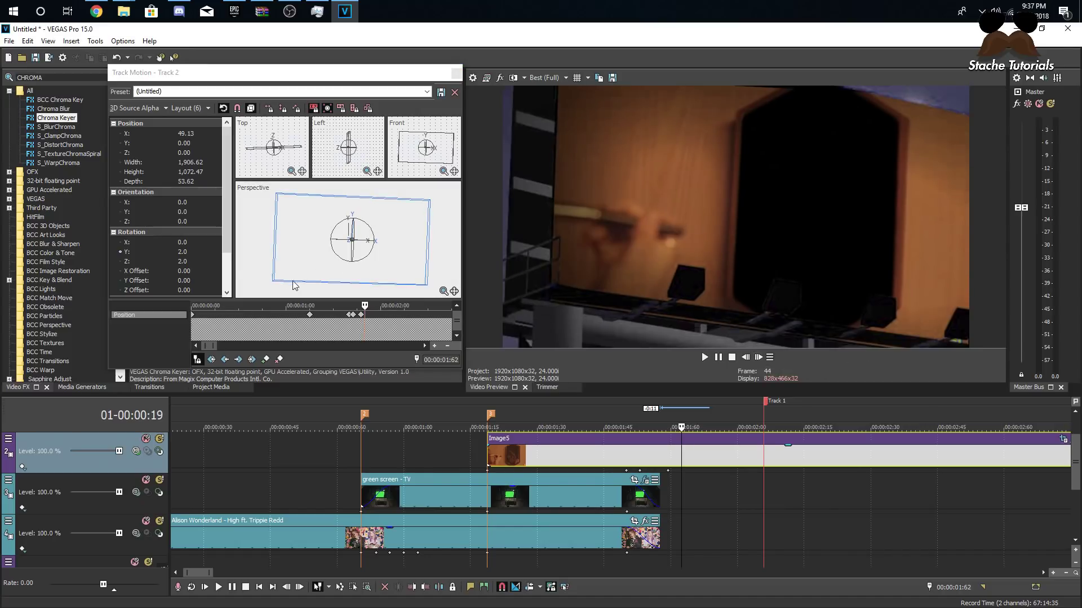
{"action": "left_click_drag", "start_coordinate": [276, 284], "coordinate": [276, 282]}
{"action": "left_click_drag", "start_coordinate": [346, 273], "coordinate": [347, 274]}
{"action": "left_click", "coordinate": [758, 357]}
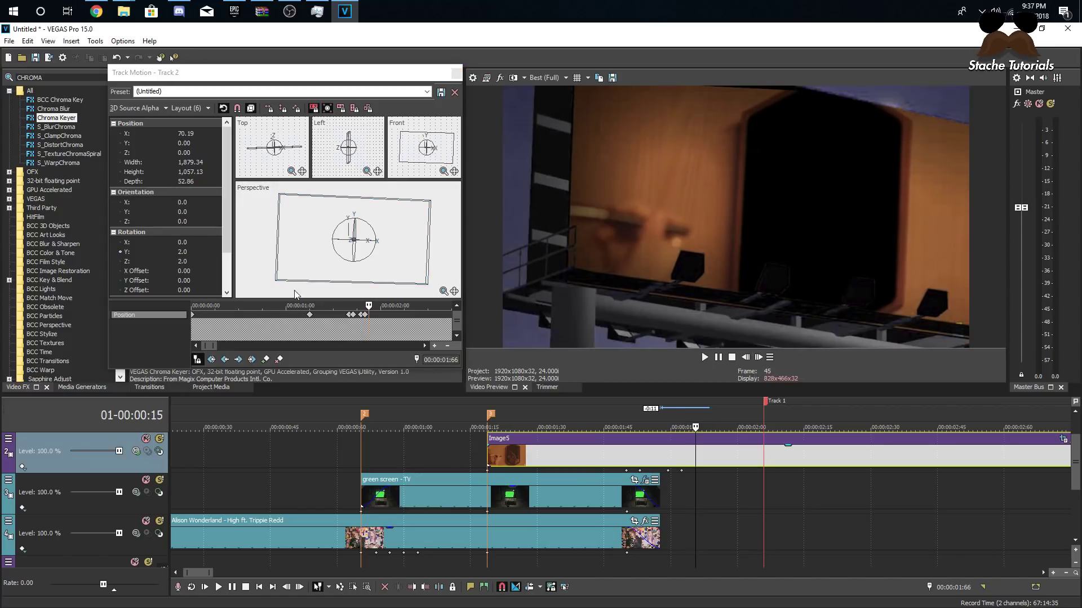
At 00:00:01;66, shrink the Image5 track to about 1,816 by 1,021, shift it to X 98.26, Y 21.06 and check the preceding frames
{"action": "left_click", "coordinate": [276, 282]}
{"action": "left_click_drag", "start_coordinate": [276, 281], "coordinate": [313, 268]}
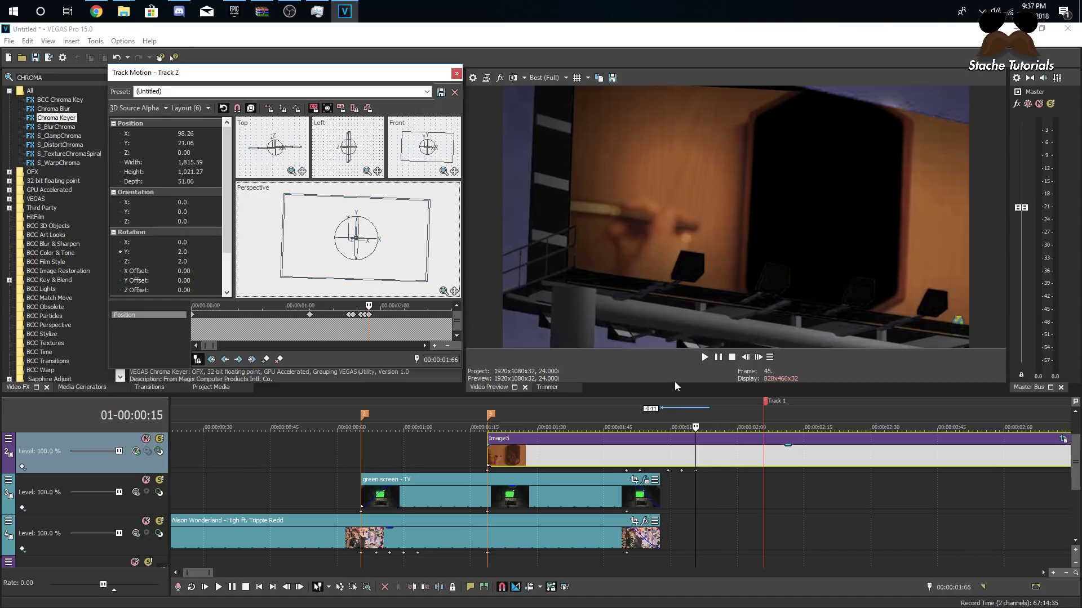
{"action": "left_click", "coordinate": [624, 448]}
{"action": "left_click", "coordinate": [757, 358]}
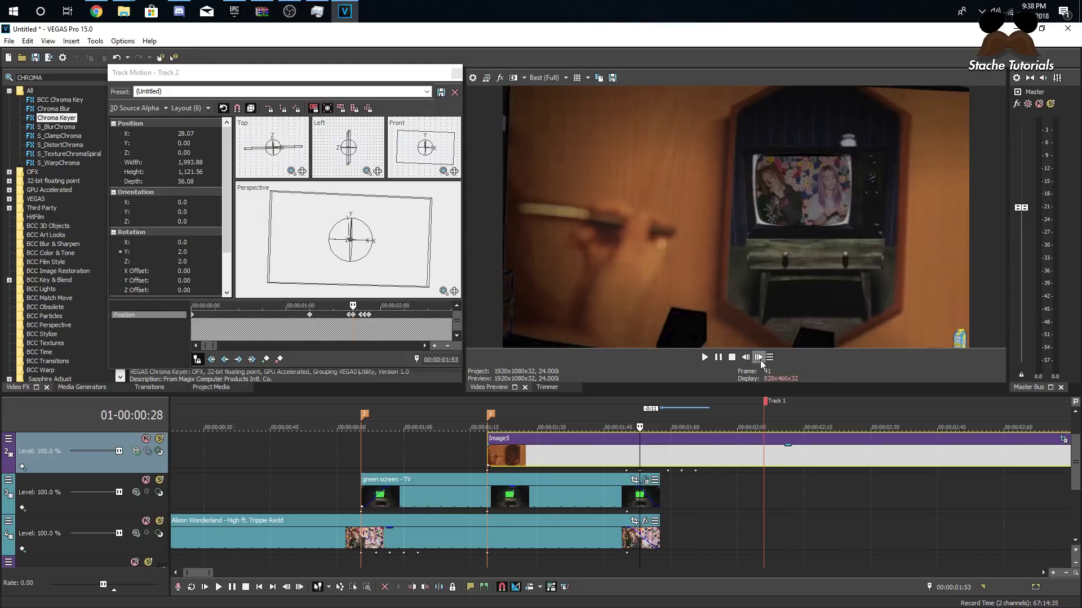
{"action": "left_click", "coordinate": [758, 359]}
{"action": "left_click", "coordinate": [758, 358]}
{"action": "left_click", "coordinate": [759, 359]}
{"action": "left_click", "coordinate": [758, 358]}
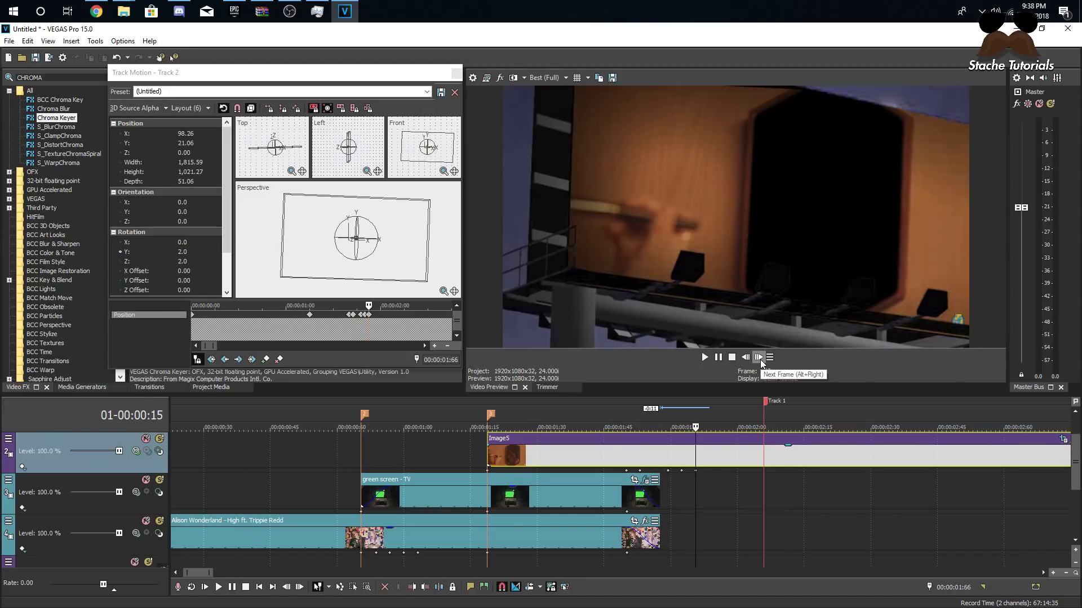
At 00:00:01;69, shrink the Image5 track to about 1,680 by 945 and set its Y rotation to 4.0
{"action": "left_click", "coordinate": [759, 357]}
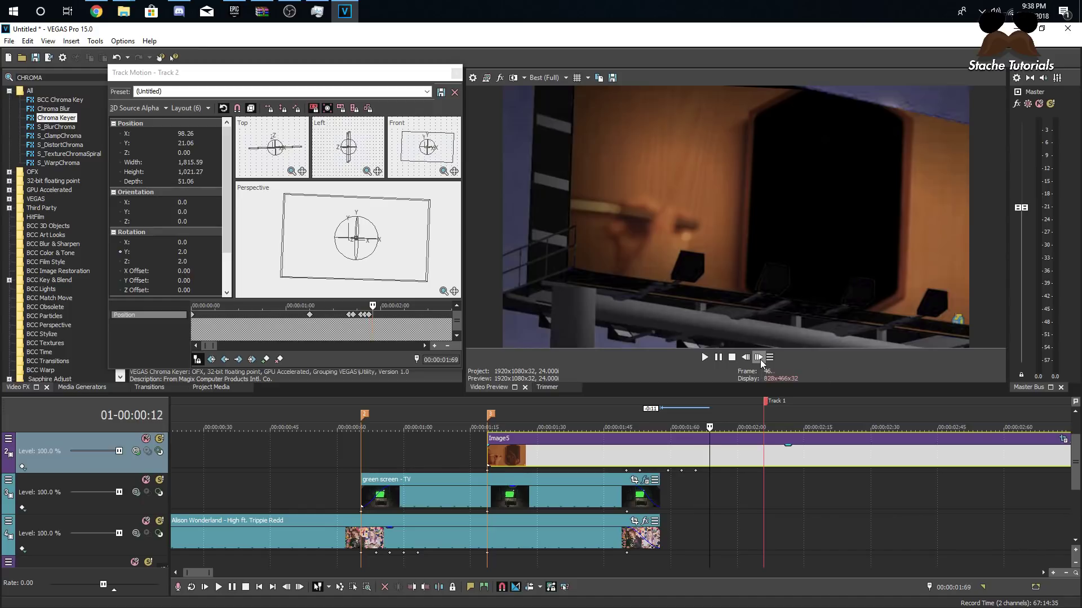
{"action": "left_click_drag", "start_coordinate": [282, 278], "coordinate": [286, 276]}
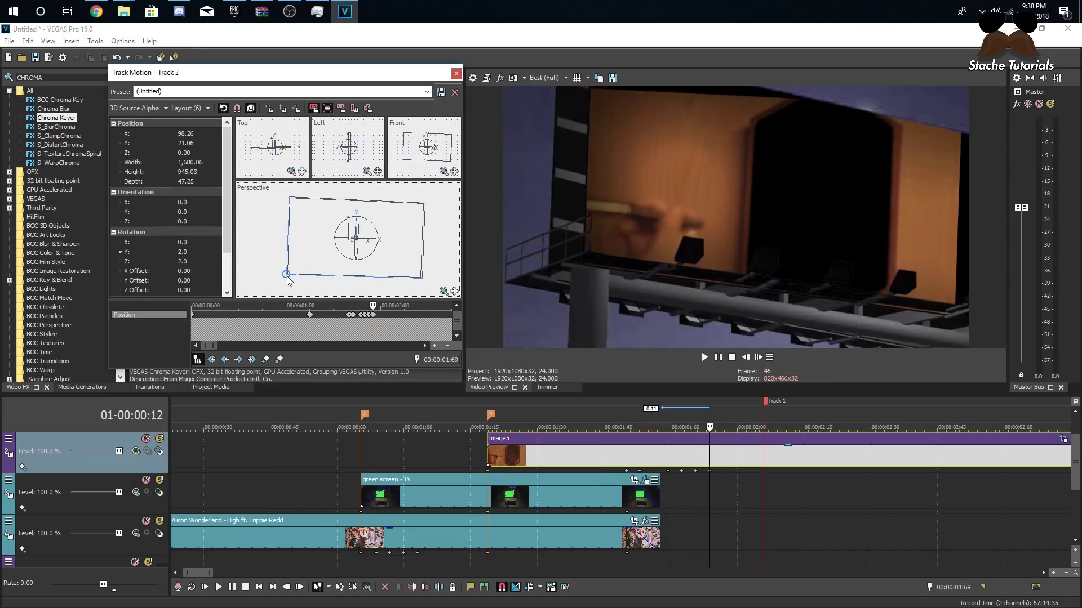
{"action": "left_click", "coordinate": [202, 252]}
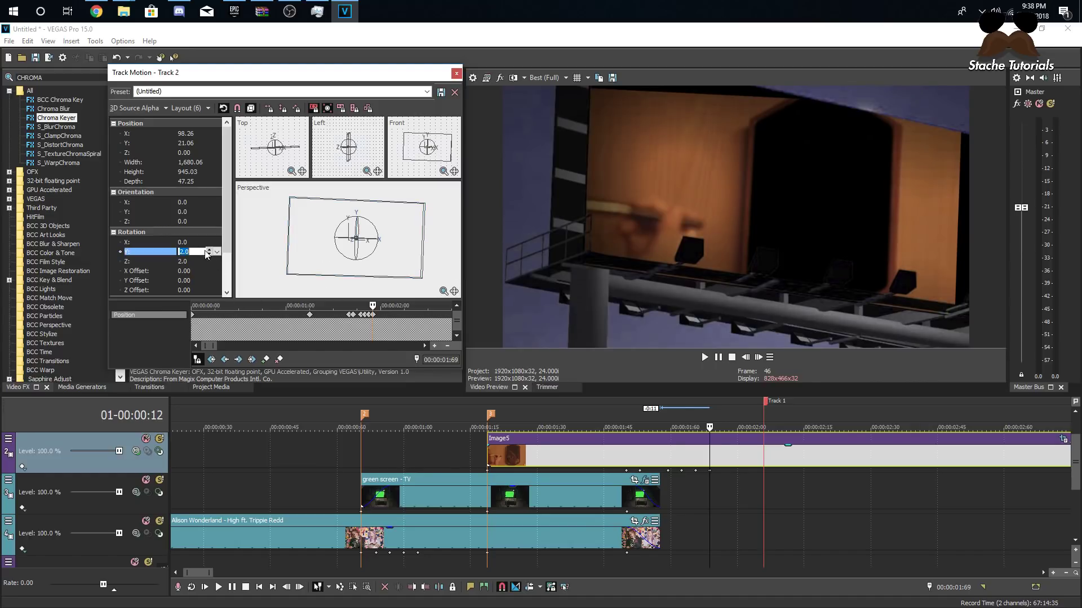
{"action": "left_click", "coordinate": [211, 251]}
{"action": "left_click", "coordinate": [211, 251]}
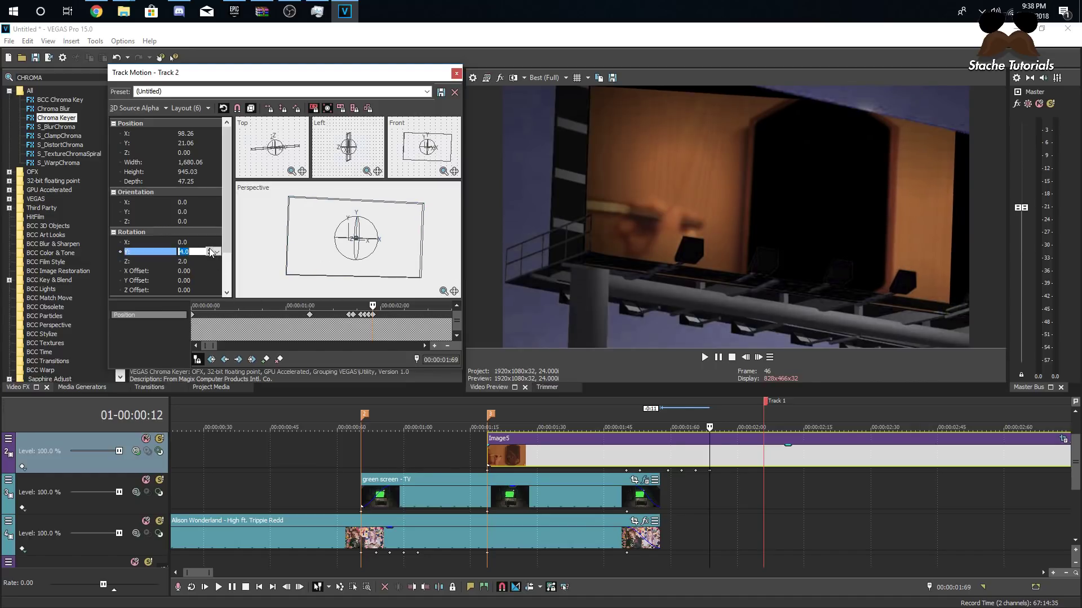
Set the Image5 track's Z rotation to 8.0 and shift it to X 245.65 to follow the tilted billboard
{"action": "left_click", "coordinate": [203, 261]}
{"action": "left_click", "coordinate": [209, 260]}
{"action": "left_click", "coordinate": [209, 260]}
{"action": "left_click", "coordinate": [209, 260]}
{"action": "left_click", "coordinate": [209, 261]}
{"action": "left_click", "coordinate": [209, 260]}
{"action": "left_click", "coordinate": [209, 260]}
{"action": "left_click", "coordinate": [209, 260]}
{"action": "left_click", "coordinate": [209, 260]}
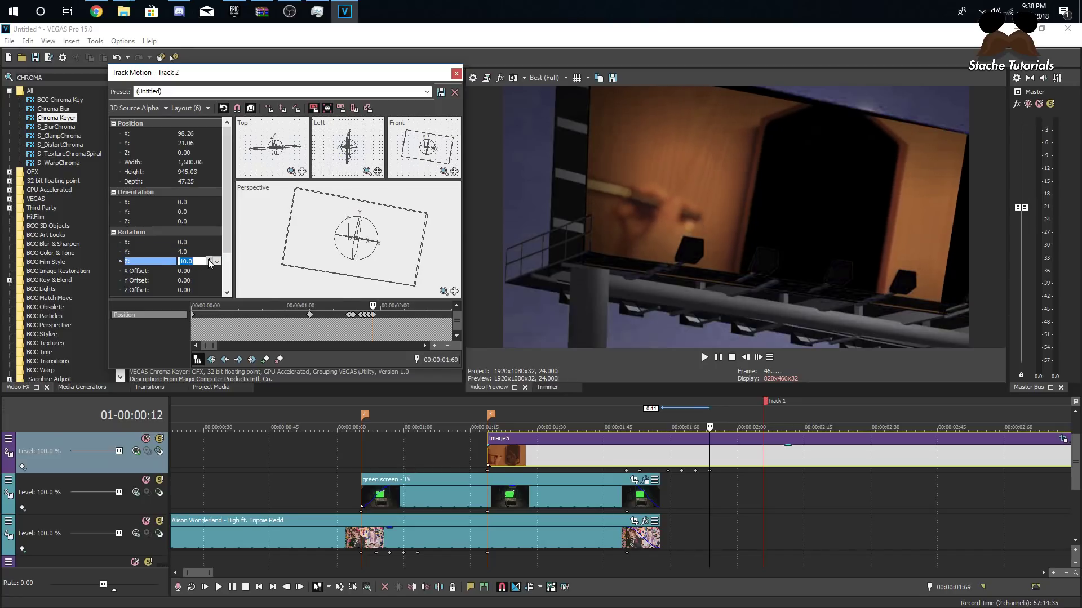
{"action": "left_click", "coordinate": [209, 263]}
{"action": "left_click", "coordinate": [209, 264]}
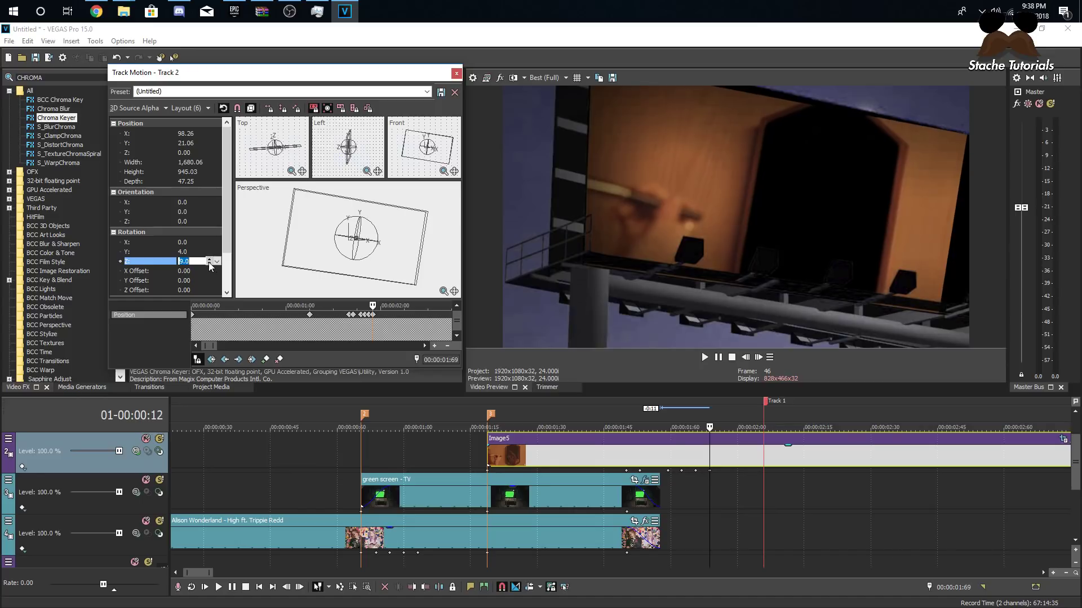
{"action": "left_click_drag", "start_coordinate": [333, 265], "coordinate": [339, 266]}
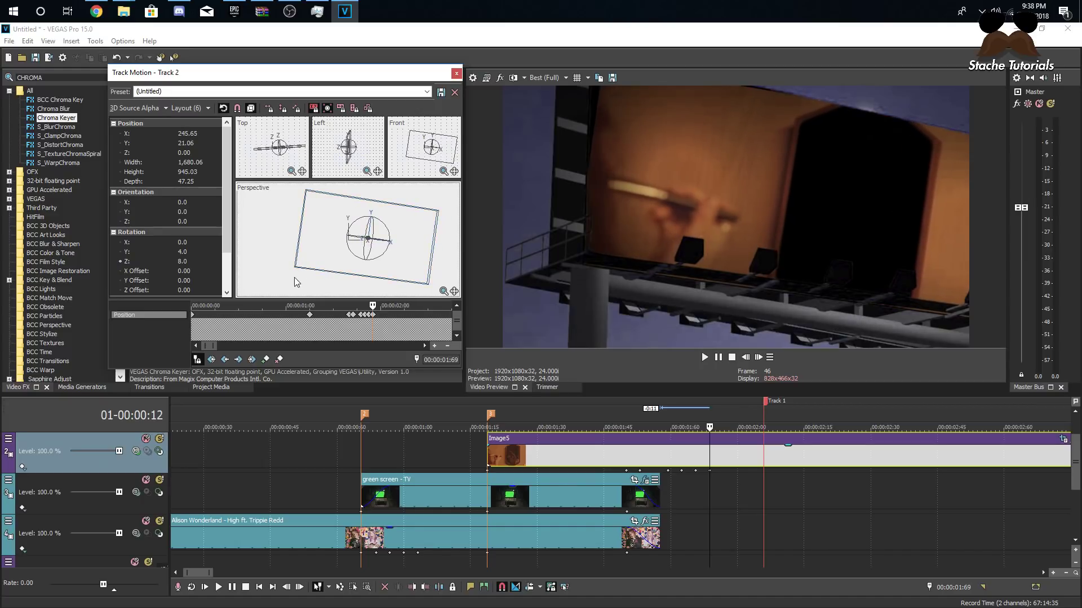
Set the preview quality to Preview (Auto) and play the timeline section around the Image5 track's billboard keyframes
{"action": "left_click", "coordinate": [746, 359]}
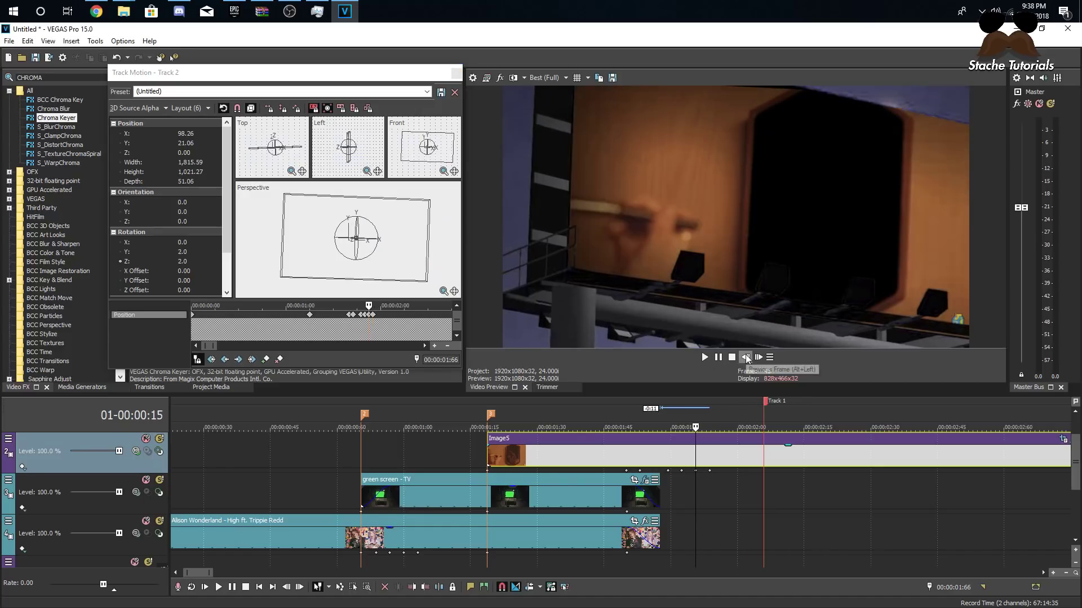
{"action": "left_click", "coordinate": [758, 358]}
{"action": "left_click", "coordinate": [758, 359]}
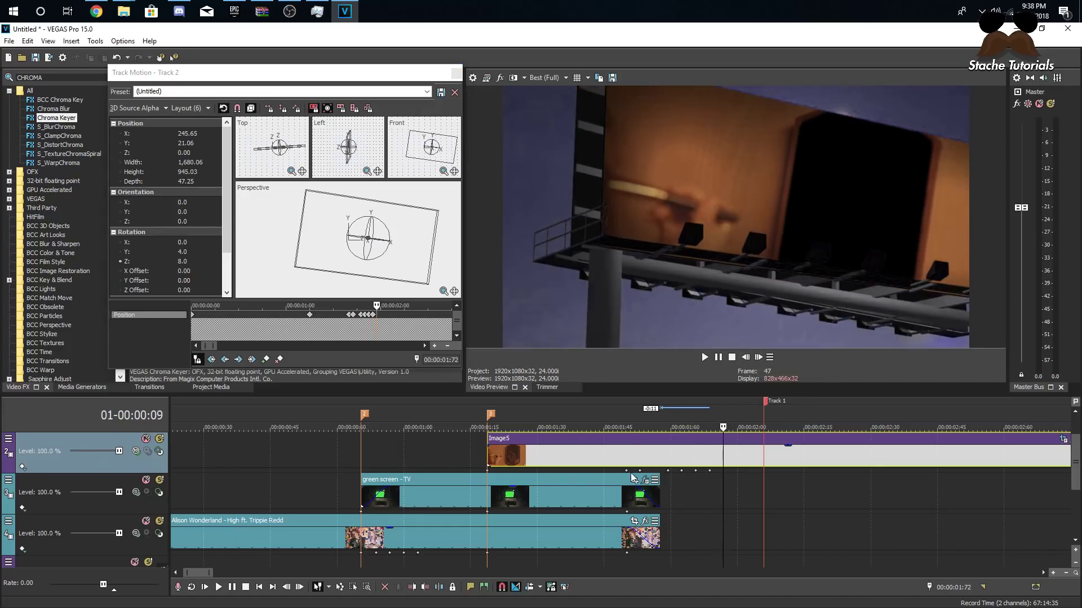
{"action": "mouse_move", "coordinate": [626, 418]}
{"action": "left_mouse_down"}
{"action": "mouse_move", "coordinate": [721, 418]}
{"action": "mouse_move", "coordinate": [639, 418]}
{"action": "left_mouse_up"}
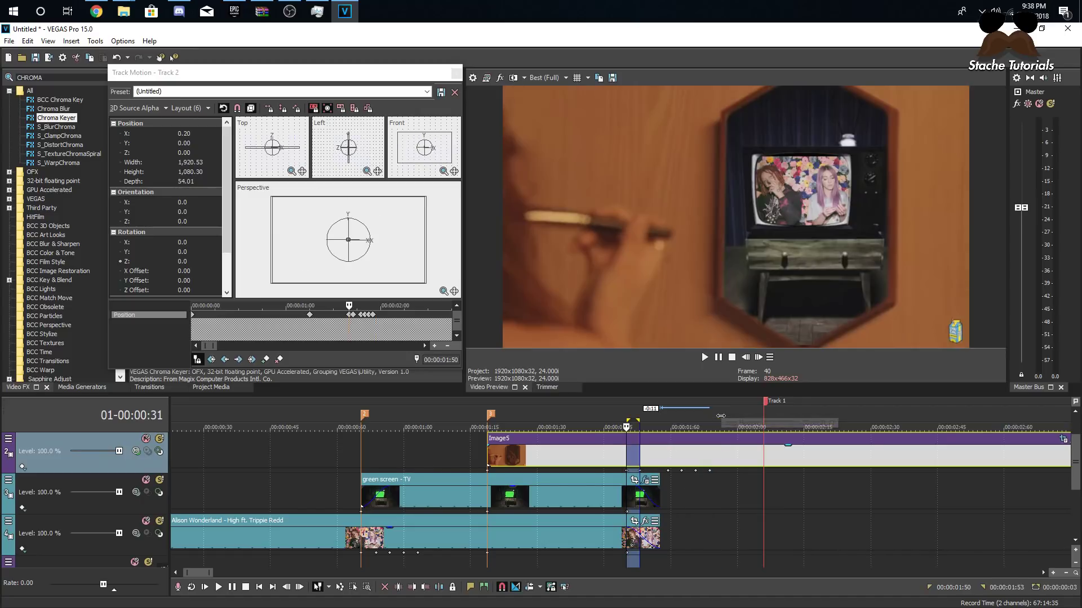
{"action": "left_click", "coordinate": [543, 79]}
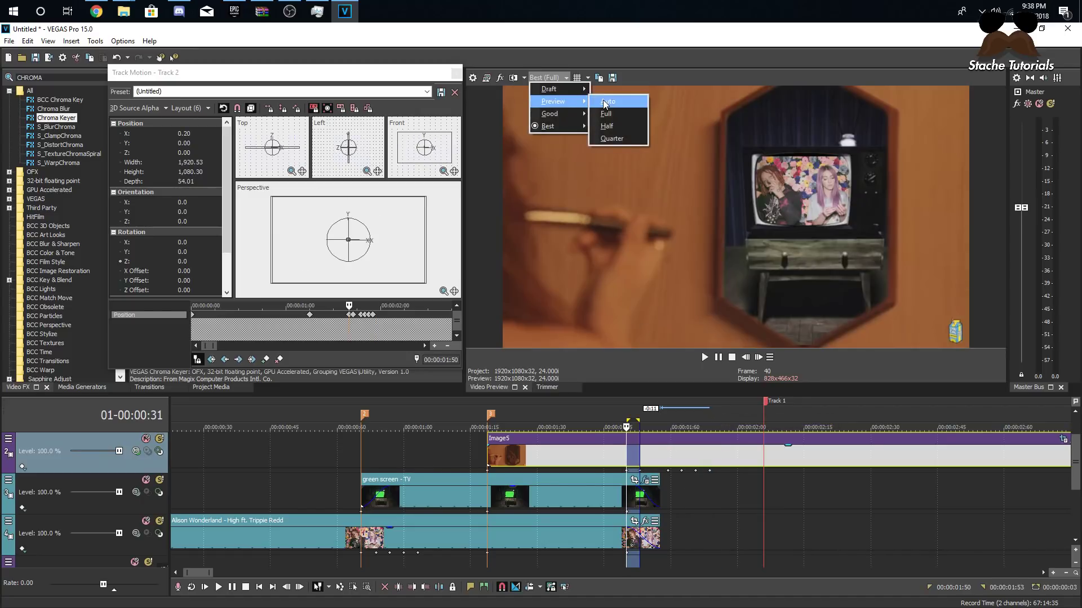
{"action": "left_click", "coordinate": [603, 100]}
{"action": "left_click_drag", "start_coordinate": [611, 418], "coordinate": [732, 413]}
{"action": "key", "text": "space"}
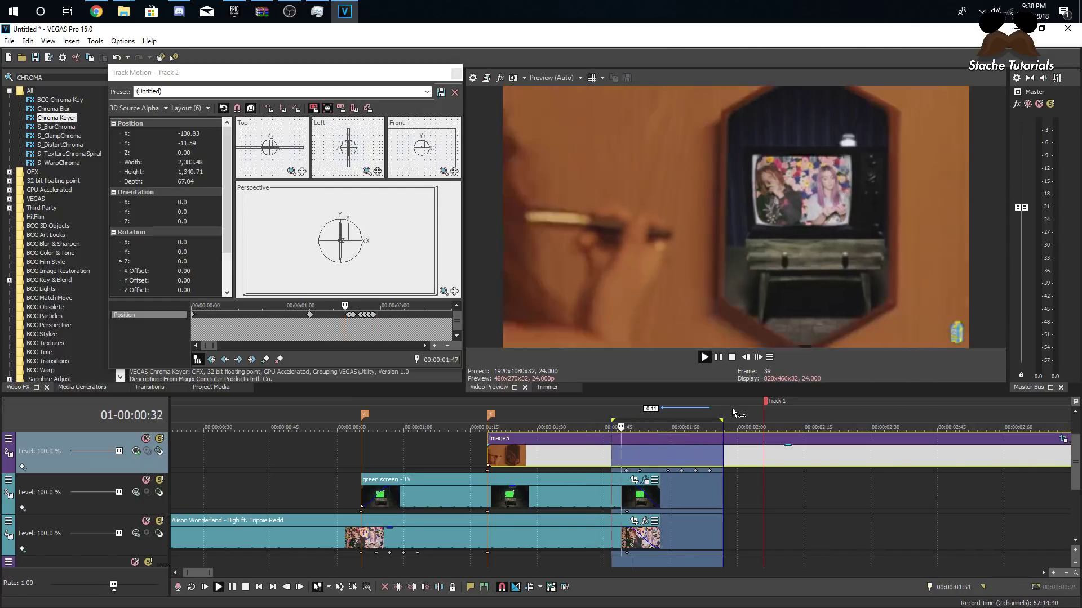
At 00:00:02;00, shrink the Image5 track to about 1,427 by 802 and shift it to X 315.84, Y 14.04
{"action": "left_click", "coordinate": [702, 472]}
{"action": "left_click", "coordinate": [708, 472]}
{"action": "left_click", "coordinate": [711, 480]}
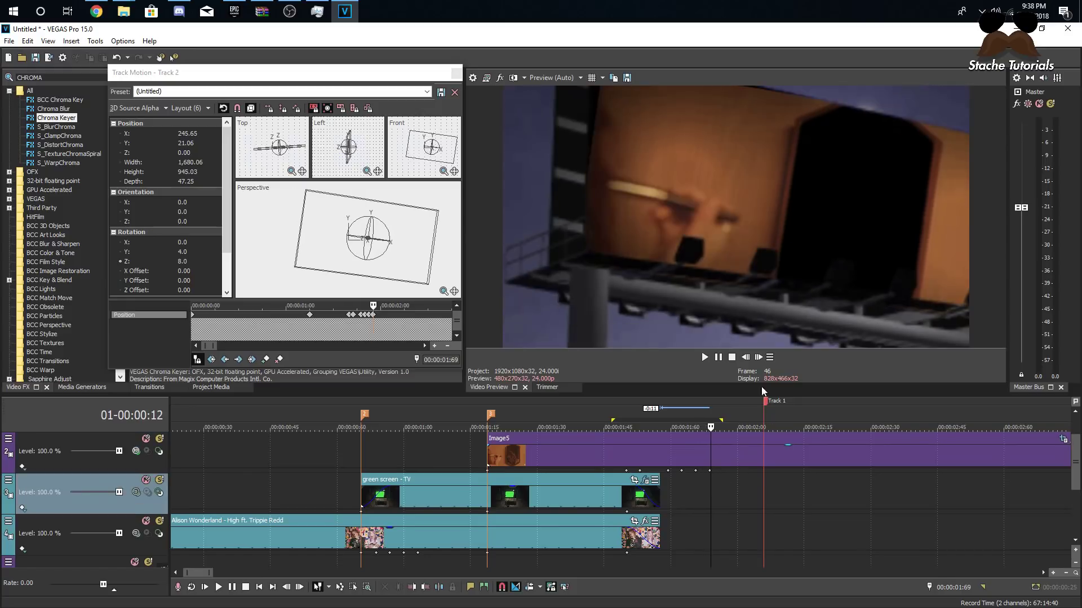
{"action": "left_click", "coordinate": [757, 359]}
{"action": "left_click", "coordinate": [757, 359]}
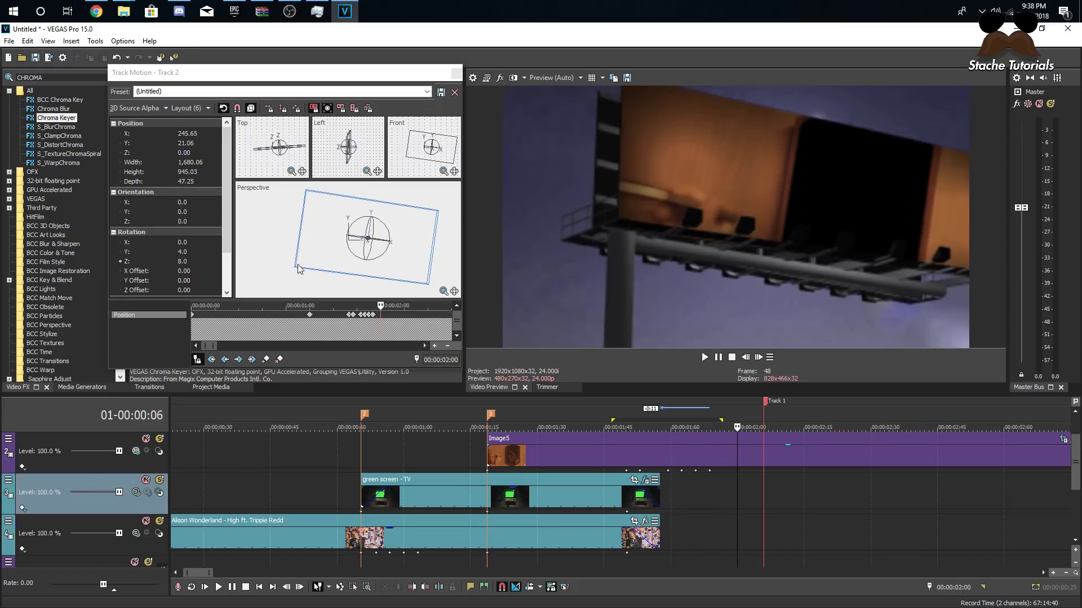
{"action": "left_click_drag", "start_coordinate": [295, 267], "coordinate": [313, 263]}
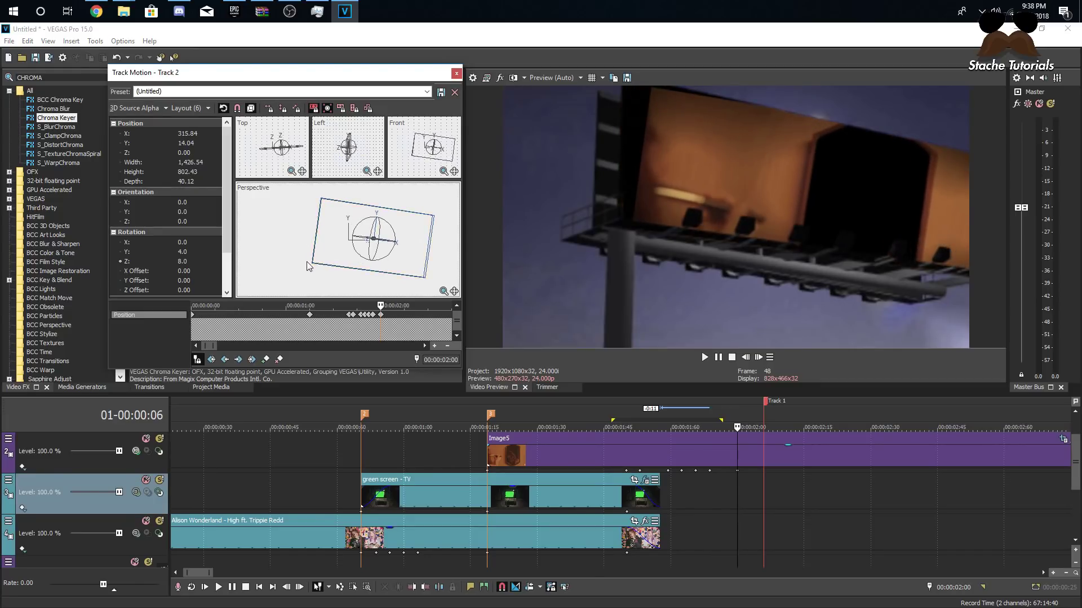
{"action": "left_click", "coordinate": [194, 252]}
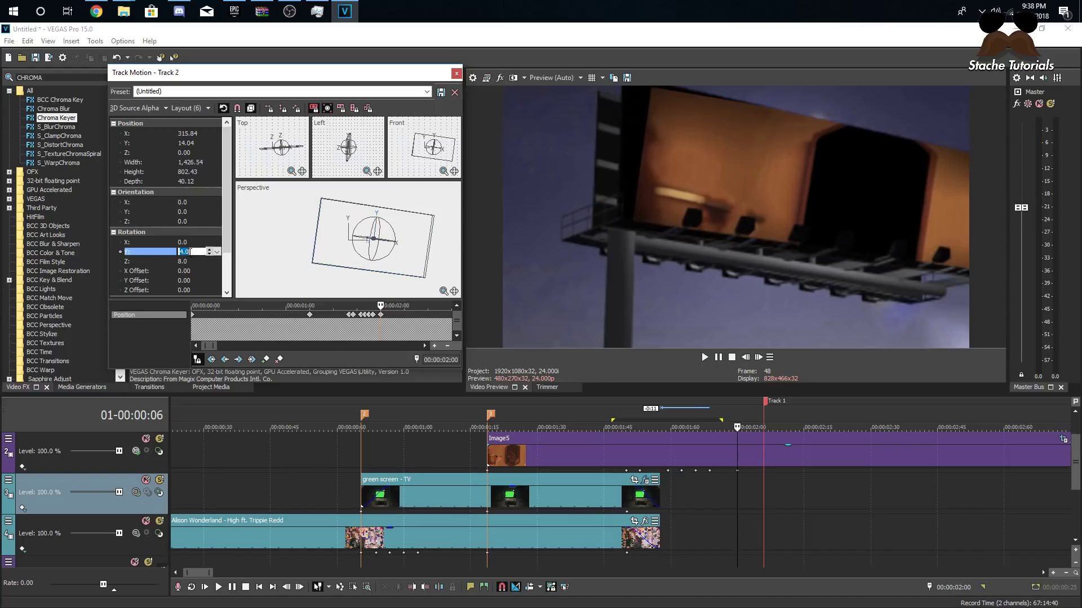
{"action": "left_click", "coordinate": [210, 254]}
{"action": "left_click", "coordinate": [211, 253]}
{"action": "left_click", "coordinate": [210, 250]}
{"action": "left_click", "coordinate": [210, 250]}
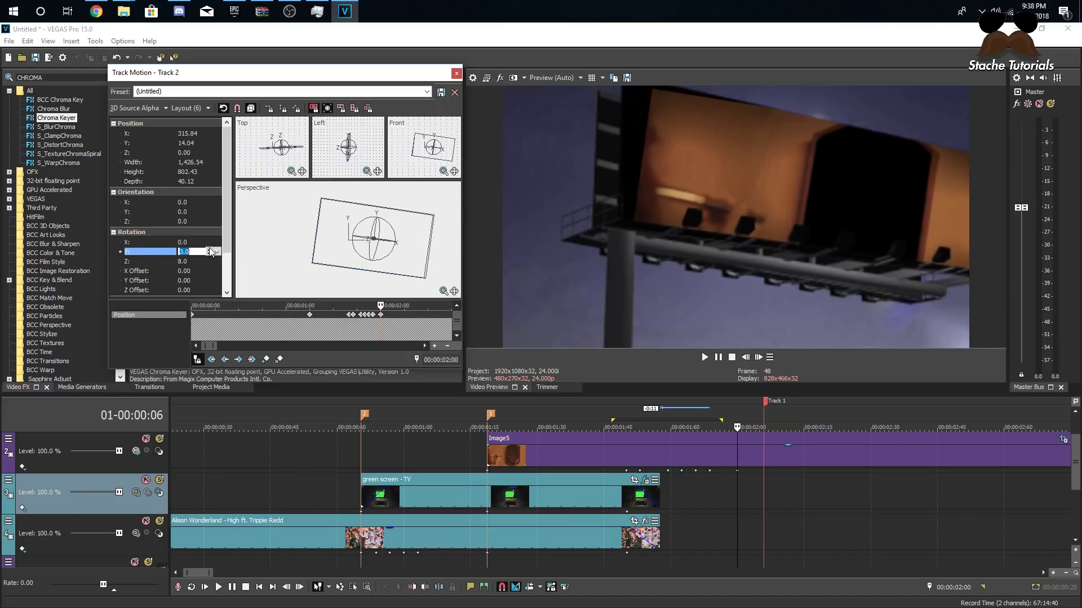
{"action": "left_click", "coordinate": [210, 264]}
{"action": "left_click", "coordinate": [209, 260]}
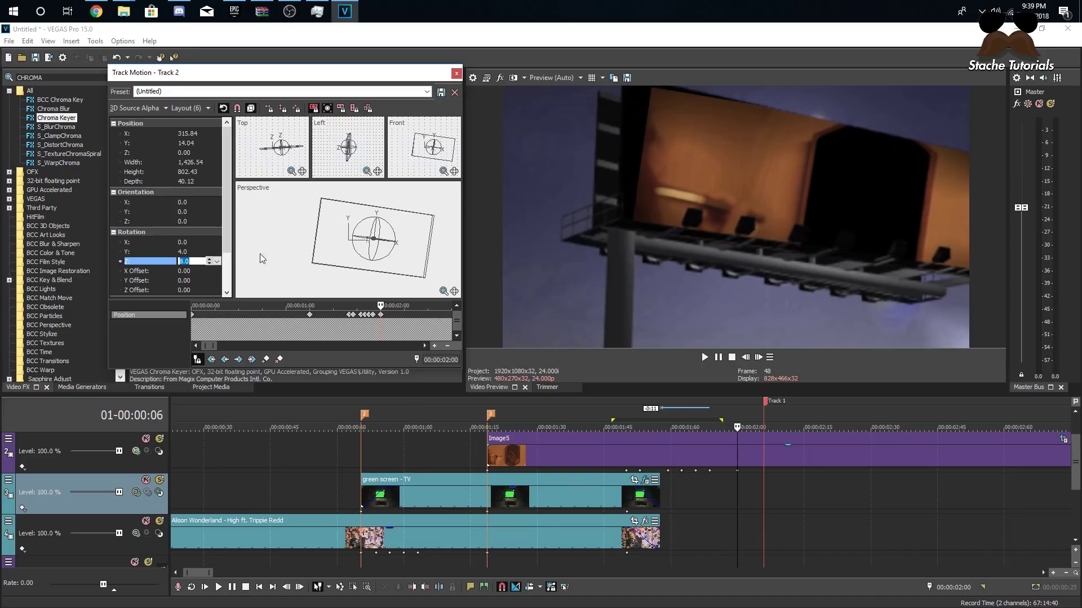
Set the Image5 track's X rotation to -2.0 and enlarge it to about 1,575 by 886 to fill the billboard
{"action": "left_click", "coordinate": [209, 242]}
{"action": "left_click", "coordinate": [209, 246]}
{"action": "left_click", "coordinate": [209, 246]}
{"action": "left_click", "coordinate": [209, 246]}
{"action": "left_click_drag", "start_coordinate": [311, 263], "coordinate": [305, 272]}
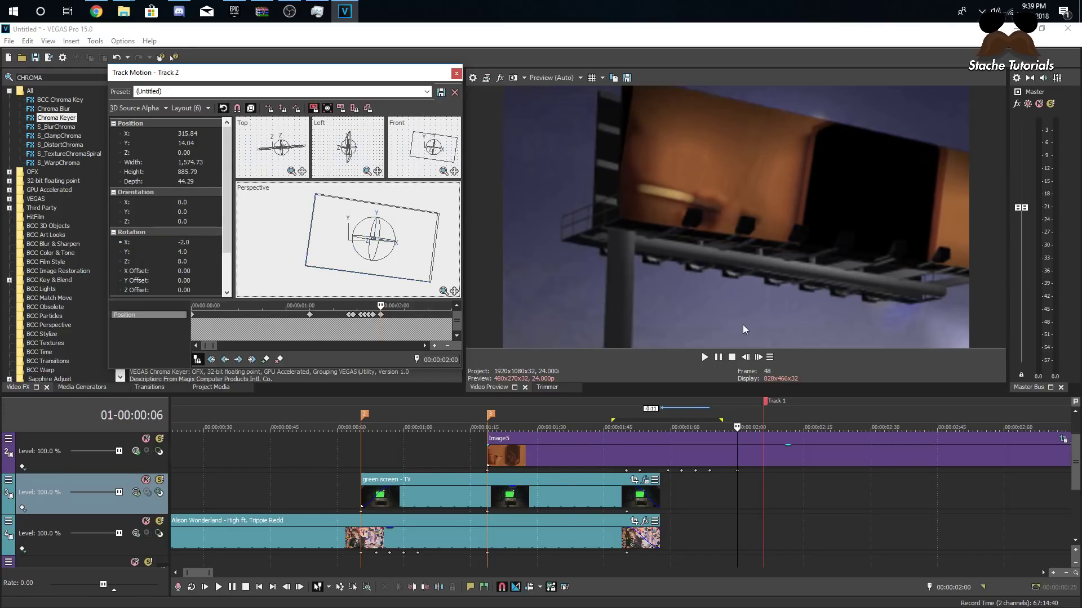
At 00:00:02;06, shrink the Image5 track to about 1,051 by 591 and shift it to X 147.39, Y 168.45
{"action": "left_click", "coordinate": [758, 357]}
{"action": "left_click", "coordinate": [759, 358]}
{"action": "mouse_move", "coordinate": [307, 266]}
{"action": "left_mouse_down"}
{"action": "mouse_move", "coordinate": [340, 266]}
{"action": "mouse_move", "coordinate": [328, 241]}
{"action": "mouse_move", "coordinate": [325, 268]}
{"action": "mouse_move", "coordinate": [314, 246]}
{"action": "left_mouse_up"}
Set the Image5 track's X and Y rotation to 0.0 at the same frame
{"action": "double_click", "coordinate": [198, 242]}
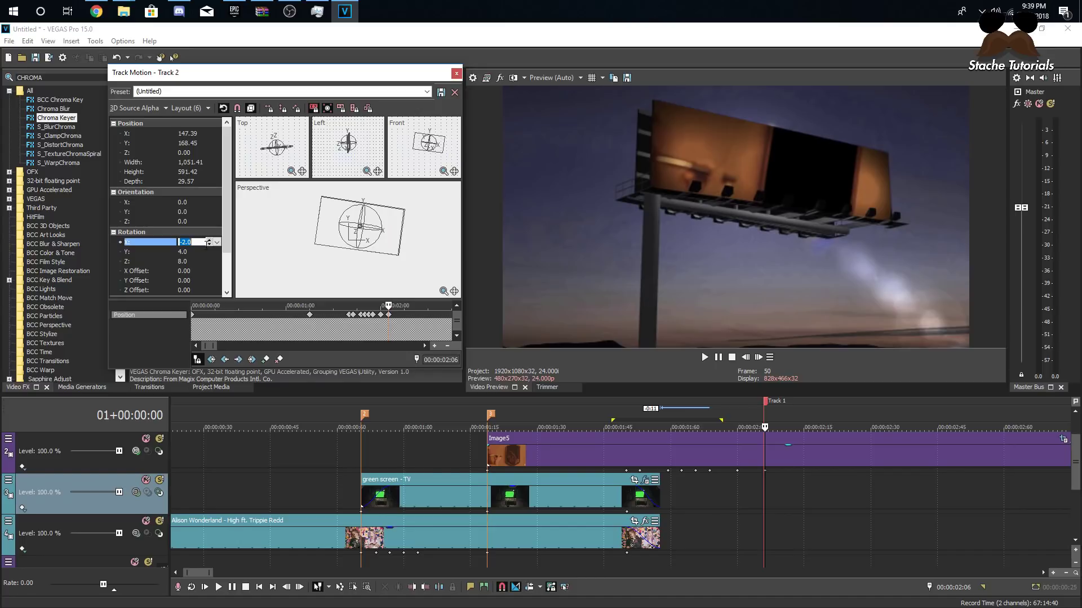
{"action": "left_click", "coordinate": [209, 241]}
{"action": "left_click", "coordinate": [209, 241]}
{"action": "left_click", "coordinate": [209, 241]}
{"action": "double_click", "coordinate": [210, 252]}
{"action": "left_click", "coordinate": [209, 254]}
{"action": "left_click", "coordinate": [209, 254]}
{"action": "left_click", "coordinate": [209, 255]}
{"action": "left_click", "coordinate": [209, 255]}
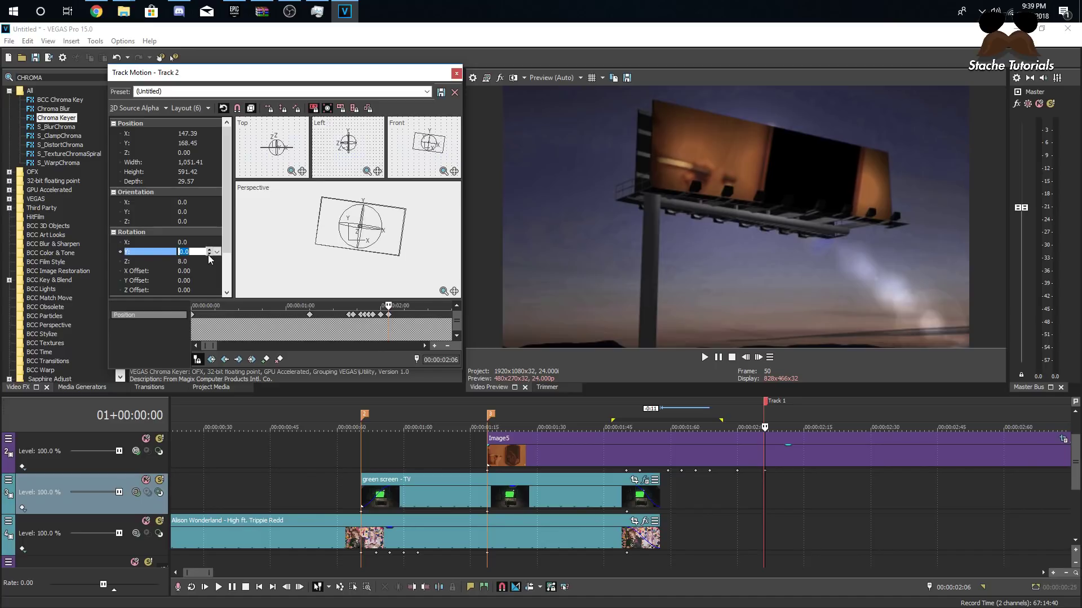
Set the Image5 track's Z rotation to 5.0 at 00:00:02;06
{"action": "double_click", "coordinate": [210, 262]}
{"action": "left_click", "coordinate": [210, 264]}
{"action": "left_click", "coordinate": [210, 264]}
{"action": "left_click", "coordinate": [209, 264]}
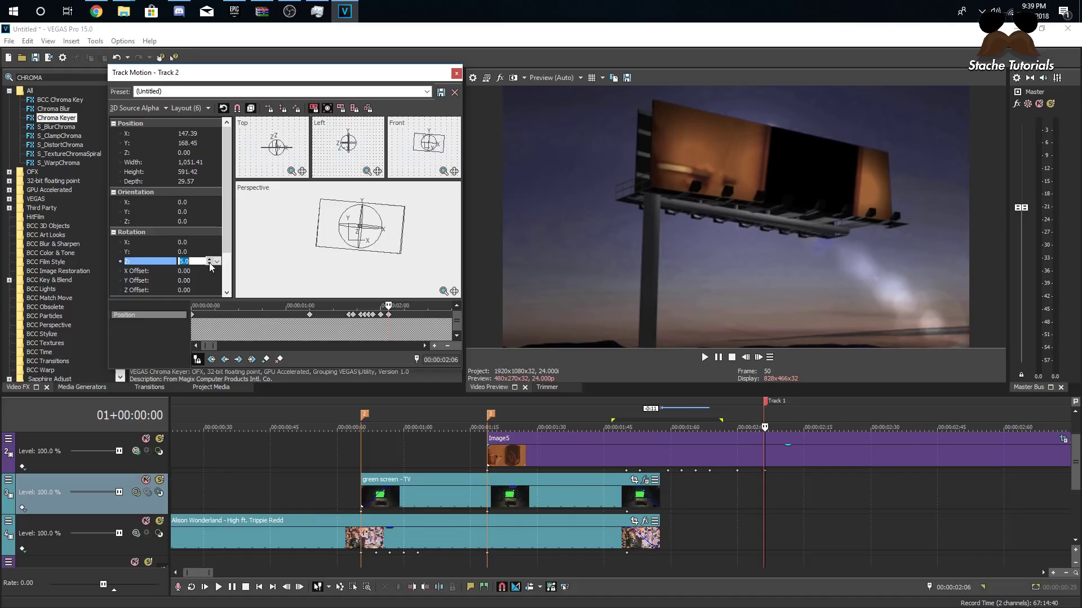
Play the timeline section from about 00:00:01;38 to just past the Track 1 marker to check the zoom-out onto the billboard
{"action": "left_click", "coordinate": [599, 454]}
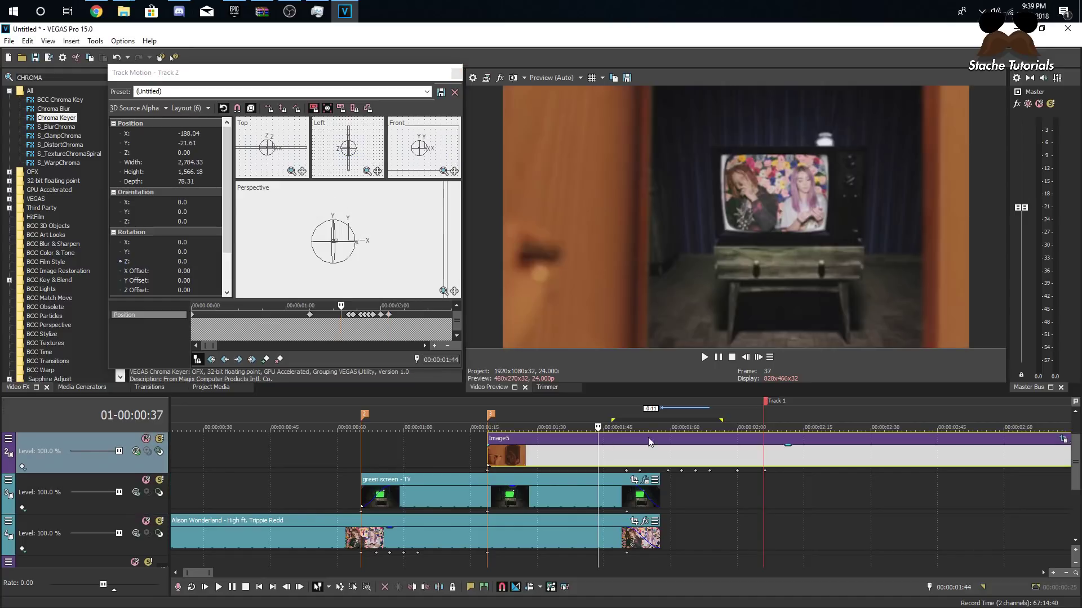
{"action": "left_click_drag", "start_coordinate": [575, 417], "coordinate": [804, 419]}
{"action": "key", "text": "space"}
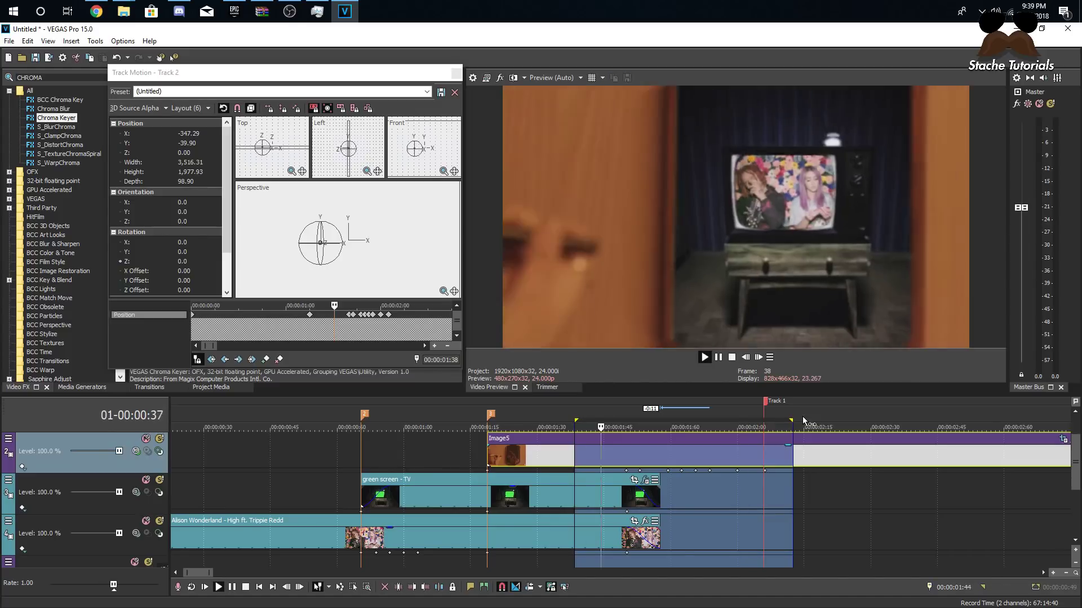
{"action": "key", "text": "space"}
{"action": "left_click", "coordinate": [640, 476]}
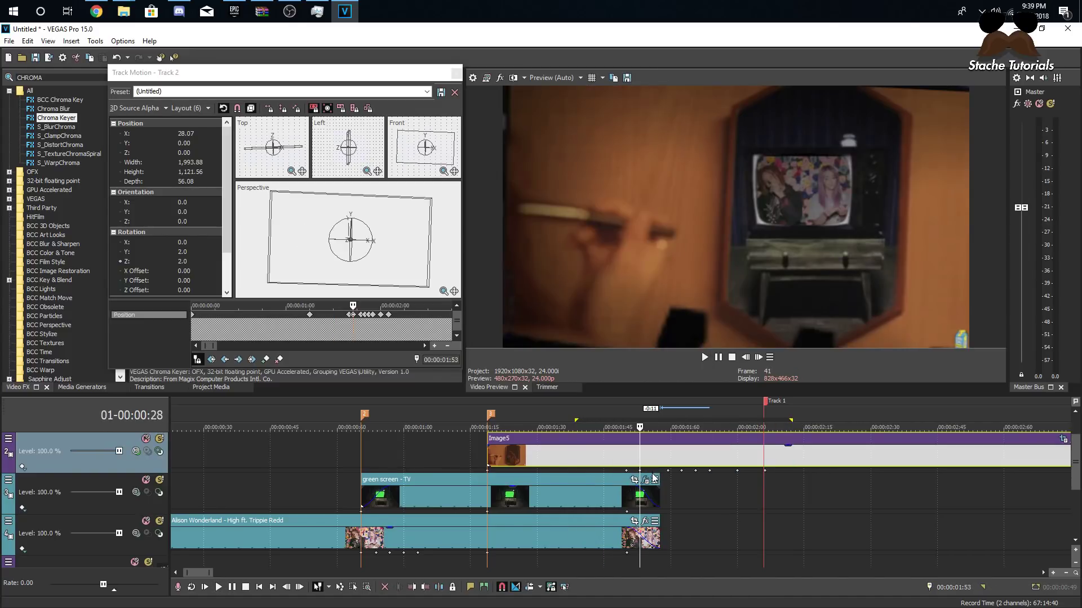
{"action": "key", "text": "Delete"}
{"action": "key", "text": "ctrl+z"}
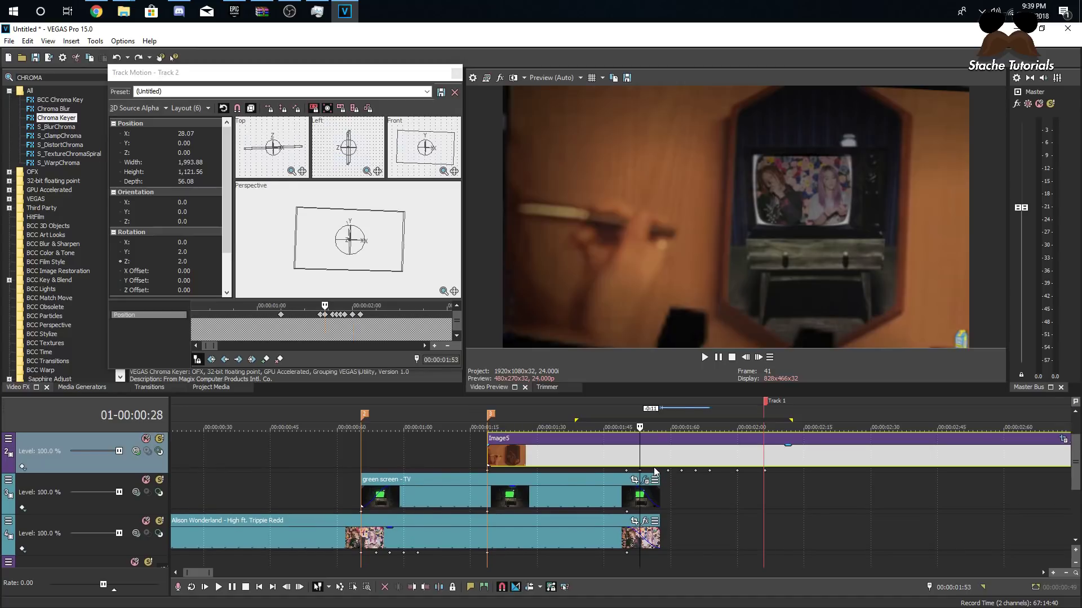
Delete the Image5 track's motion keyframes from 00:00:01;53 through 00:00:02;00, keeping those at 00:00:01;50 and 00:00:02;06
{"action": "right_click", "coordinate": [640, 472]}
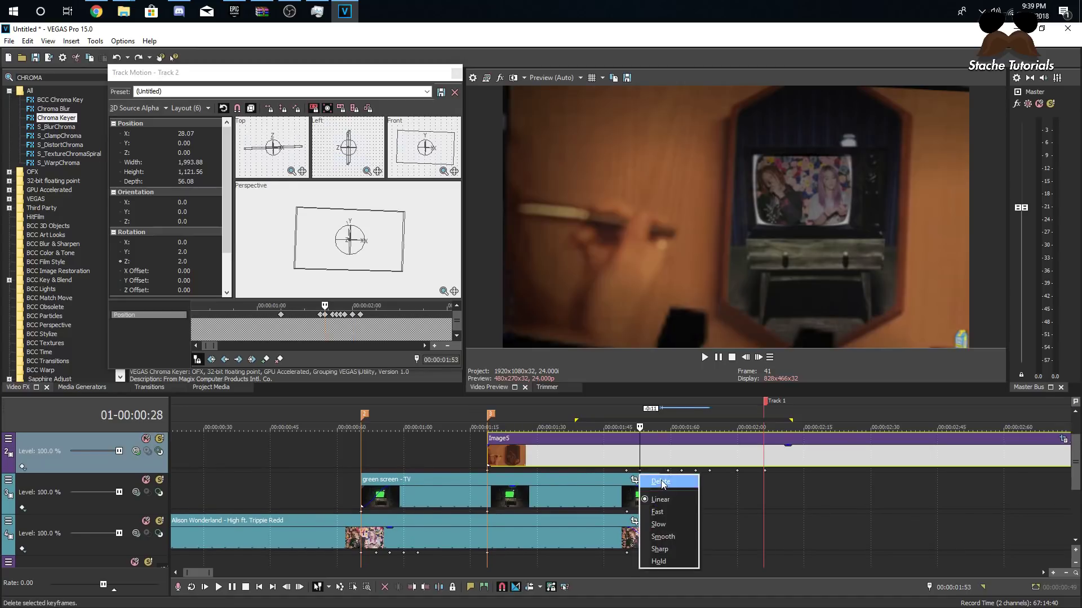
{"action": "left_click", "coordinate": [658, 492]}
{"action": "right_click", "coordinate": [668, 475]}
{"action": "left_click", "coordinate": [687, 482]}
{"action": "right_click", "coordinate": [682, 472]}
{"action": "left_click", "coordinate": [697, 482]}
{"action": "right_click", "coordinate": [696, 472]}
{"action": "left_click", "coordinate": [714, 481]}
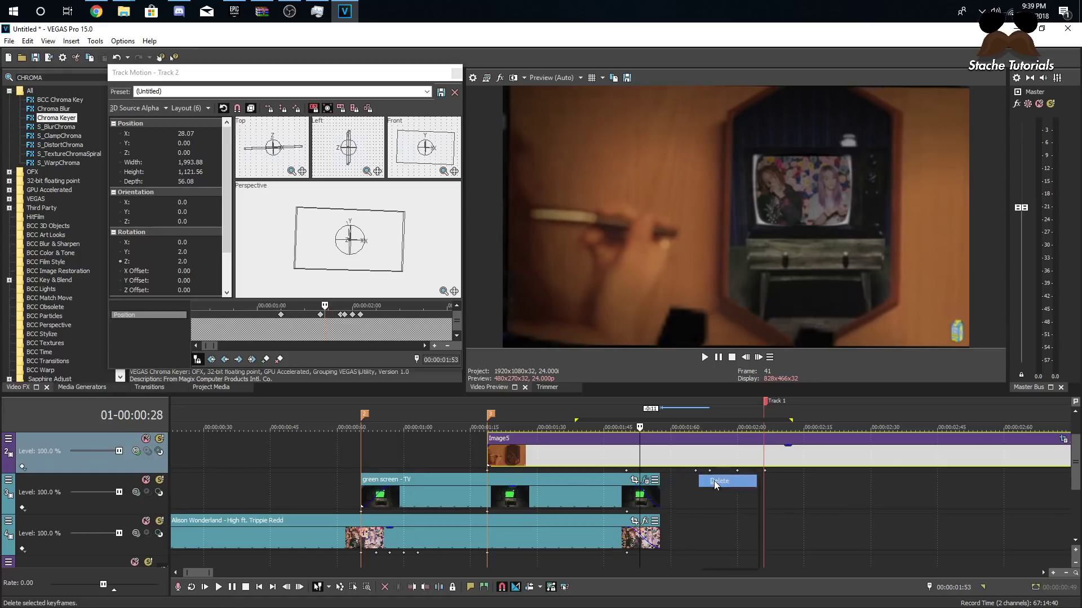
{"action": "right_click", "coordinate": [708, 471]}
{"action": "left_click", "coordinate": [724, 481]}
{"action": "right_click", "coordinate": [737, 471]}
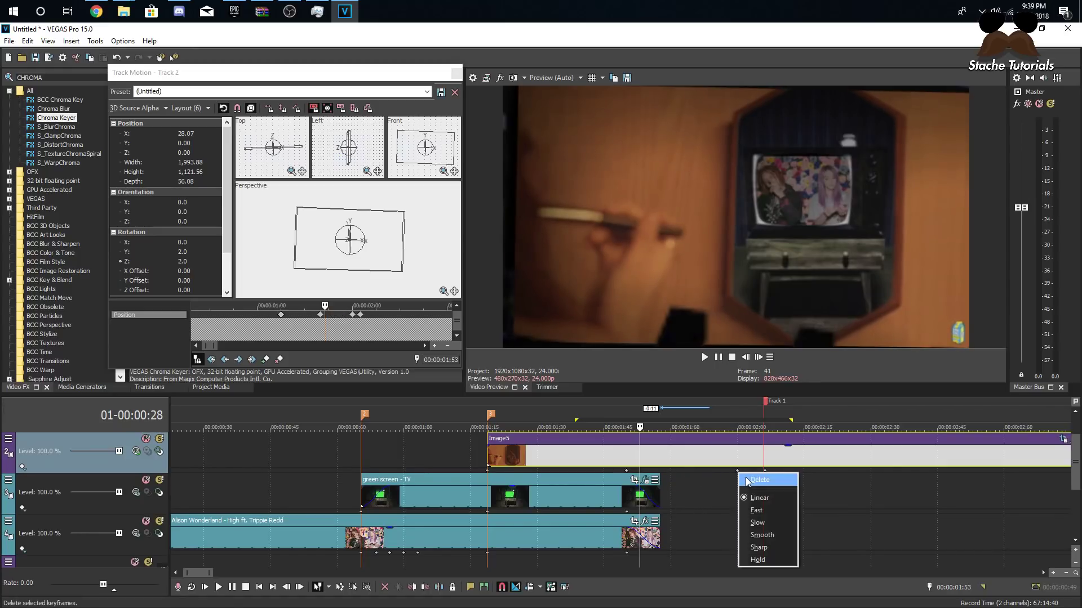
{"action": "left_click", "coordinate": [746, 480]}
Step frame by frame from about 00:00:01;50 toward the Track 1 marker to examine how the mirror image follows the billboard
{"action": "left_click_drag", "start_coordinate": [576, 419], "coordinate": [639, 416]}
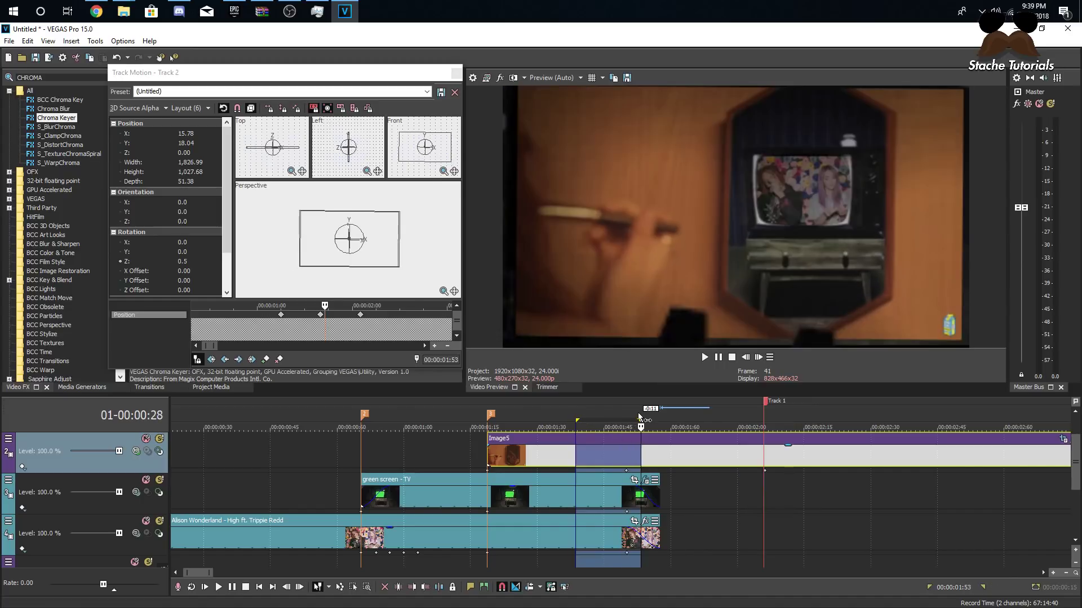
{"action": "left_click", "coordinate": [632, 419]}
{"action": "left_click", "coordinate": [762, 356]}
{"action": "left_click", "coordinate": [763, 356]}
{"action": "left_click", "coordinate": [763, 355]}
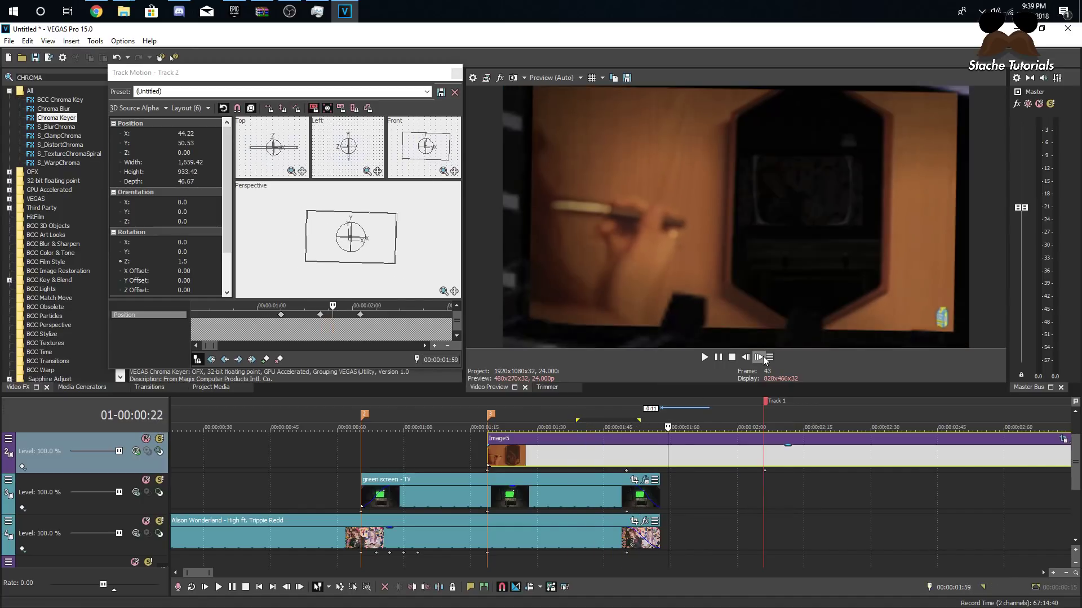
{"action": "left_click", "coordinate": [763, 355]}
{"action": "left_click", "coordinate": [763, 356]}
{"action": "left_click", "coordinate": [763, 356]}
{"action": "left_click", "coordinate": [763, 356]}
{"action": "left_click", "coordinate": [763, 355]}
{"action": "left_click", "coordinate": [763, 358]}
{"action": "left_click", "coordinate": [763, 359]}
{"action": "left_click", "coordinate": [763, 359]}
Play the timeline section from 00:00:01;36 to the Track 1 marker to check the zoom-out
{"action": "left_click_drag", "start_coordinate": [562, 420], "coordinate": [777, 420]}
{"action": "left_click_drag", "start_coordinate": [777, 419], "coordinate": [776, 420]}
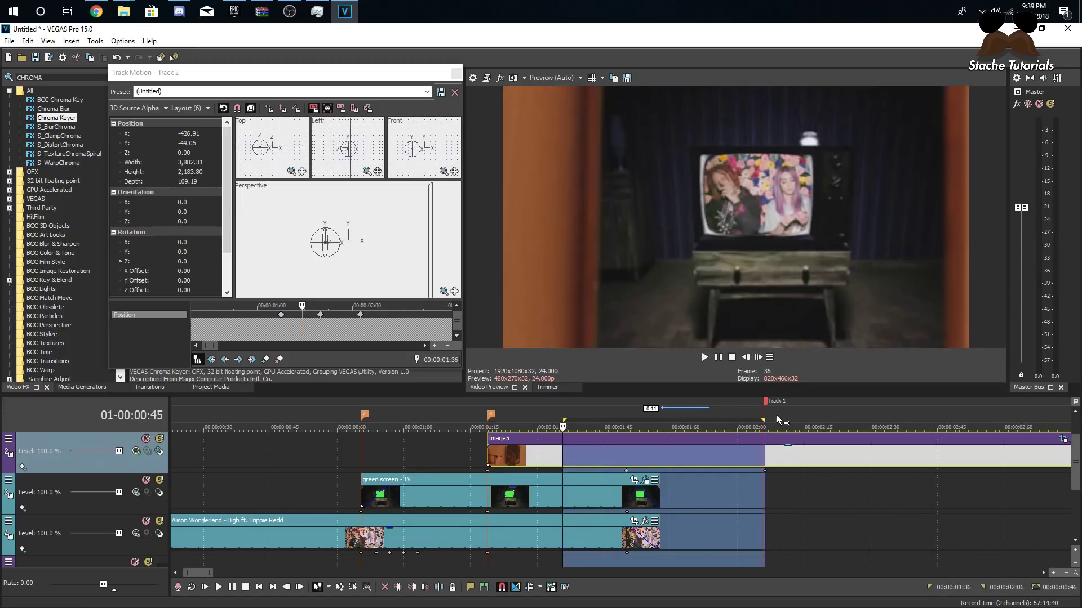
{"action": "key", "text": "space"}
Extend the ends of the green screen - TV and Alison Wonderland clips past 00:00:01;66 and fade both out from about 00:00:01;50
{"action": "left_click_drag", "start_coordinate": [658, 503], "coordinate": [710, 503]}
{"action": "left_click_drag", "start_coordinate": [659, 537], "coordinate": [627, 501]}
{"action": "left_click_drag", "start_coordinate": [683, 542], "coordinate": [626, 540]}
{"action": "key", "text": "space"}
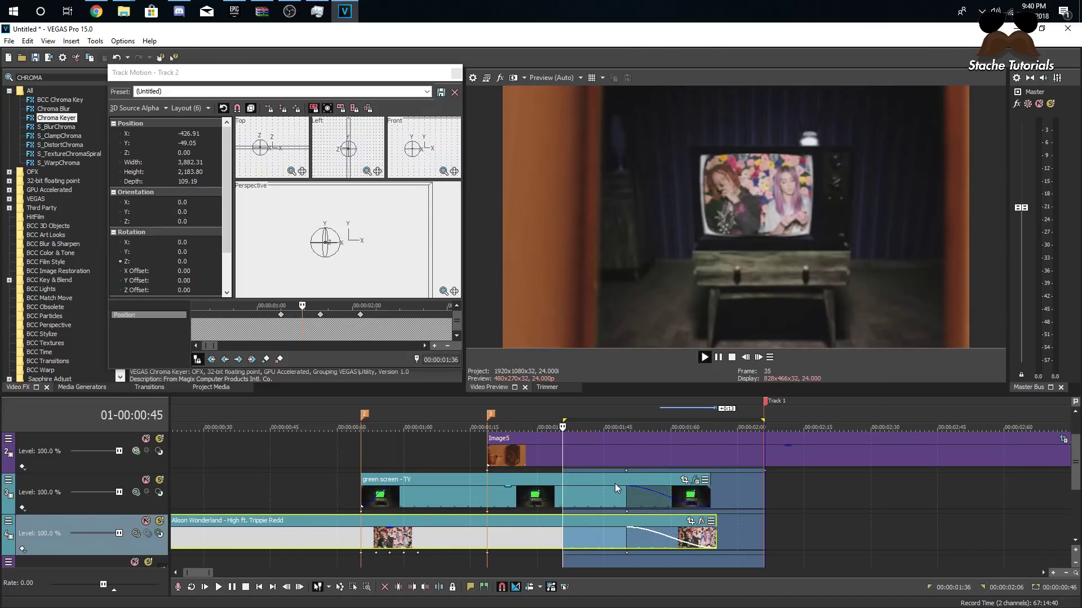
{"action": "key", "text": "space"}
Shorten the green screen - TV clip's fade-out to its last few frames and play back the transition
{"action": "mouse_move", "coordinate": [627, 540]}
{"action": "left_mouse_down"}
{"action": "mouse_move", "coordinate": [665, 538]}
{"action": "mouse_move", "coordinate": [622, 539]}
{"action": "left_mouse_up"}
{"action": "left_click", "coordinate": [626, 501]}
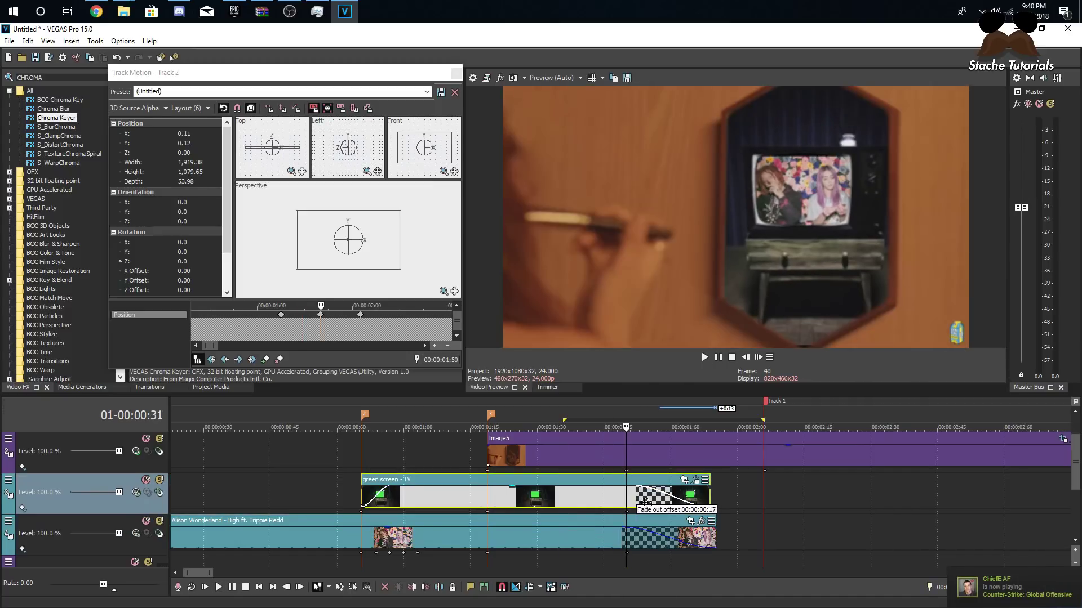
{"action": "key", "text": "space"}
{"action": "key", "text": "space"}
{"action": "left_click", "coordinate": [570, 496]}
{"action": "key", "text": "space"}
{"action": "key", "text": "space"}
{"action": "key", "text": "space"}
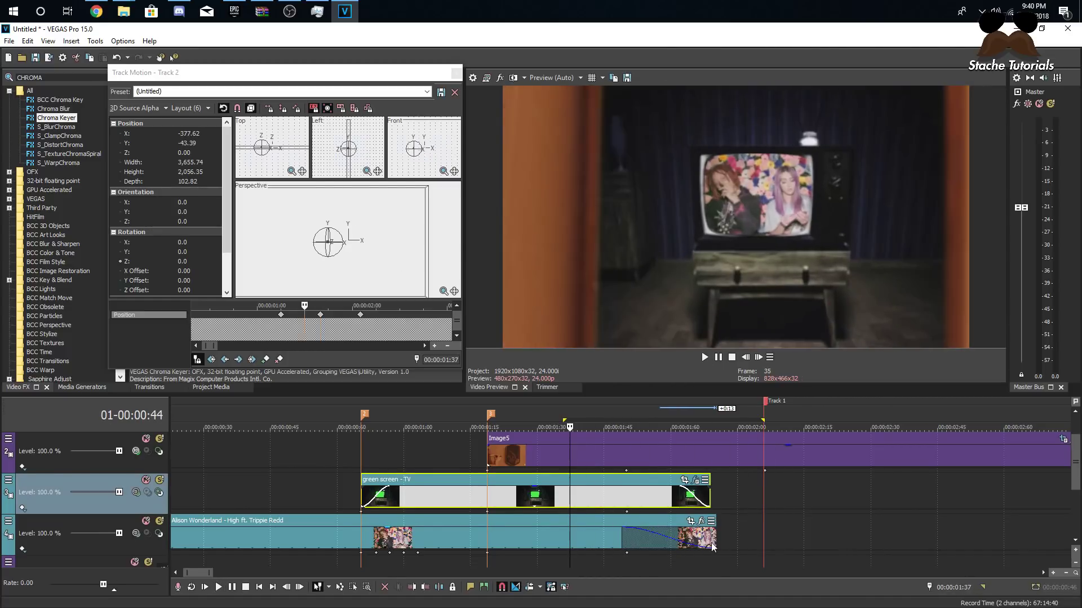
Trim the Alison Wonderland clip's end back to about 00:00:01;53 and step through the frames to check the TV screen
{"action": "key", "text": "space"}
{"action": "left_click", "coordinate": [715, 538]}
{"action": "left_click_drag", "start_coordinate": [714, 538], "coordinate": [641, 539]}
{"action": "left_click", "coordinate": [579, 542]}
{"action": "left_click", "coordinate": [758, 359]}
{"action": "left_click", "coordinate": [759, 359]}
{"action": "left_click", "coordinate": [758, 359]}
{"action": "left_click", "coordinate": [759, 359]}
{"action": "left_click", "coordinate": [759, 360]}
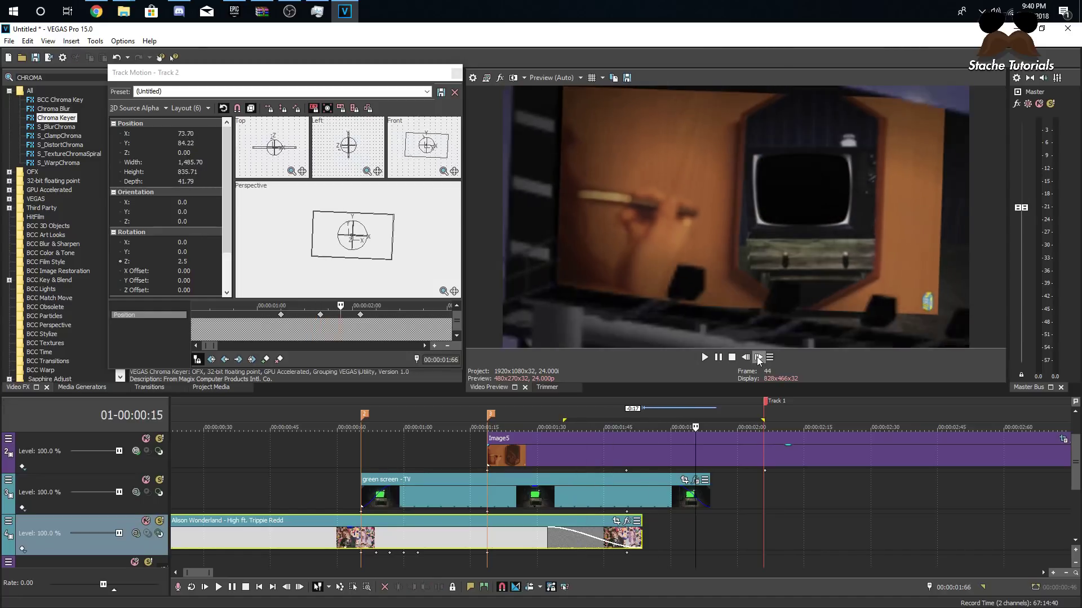
{"action": "left_click", "coordinate": [758, 359]}
Extend the Alison Wonderland clip's end to about 00:00:01;67 and check the fade-out frame by frame
{"action": "left_click_drag", "start_coordinate": [642, 543], "coordinate": [703, 542]}
{"action": "left_click", "coordinate": [602, 486]}
{"action": "left_click", "coordinate": [759, 357]}
{"action": "left_click", "coordinate": [759, 357]}
{"action": "left_click", "coordinate": [759, 357]}
{"action": "left_click", "coordinate": [759, 358]}
{"action": "left_click", "coordinate": [759, 357]}
{"action": "left_click", "coordinate": [759, 357]}
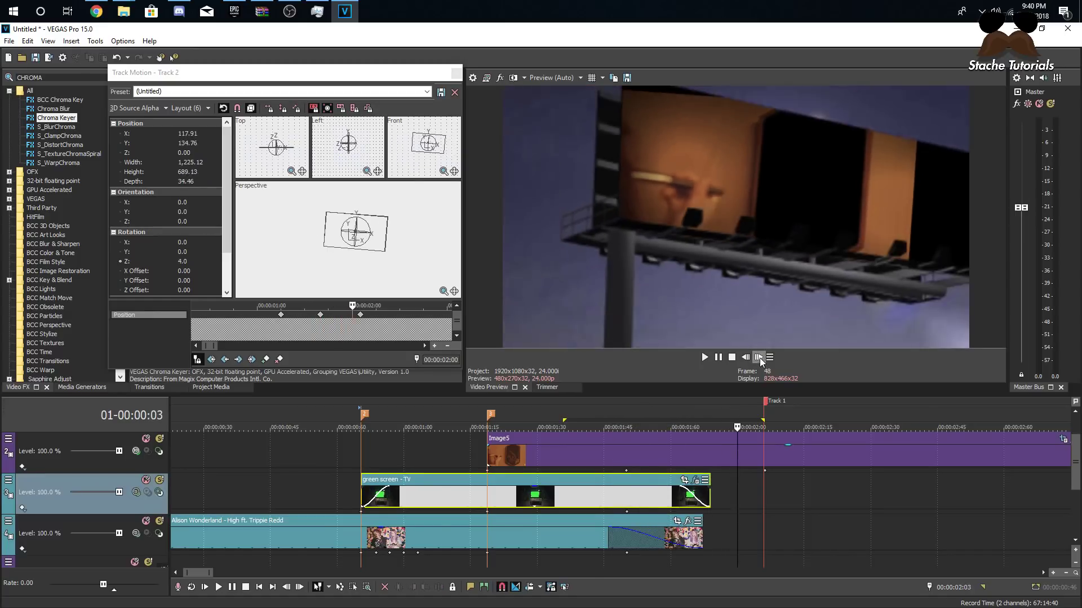
{"action": "left_click", "coordinate": [759, 357]}
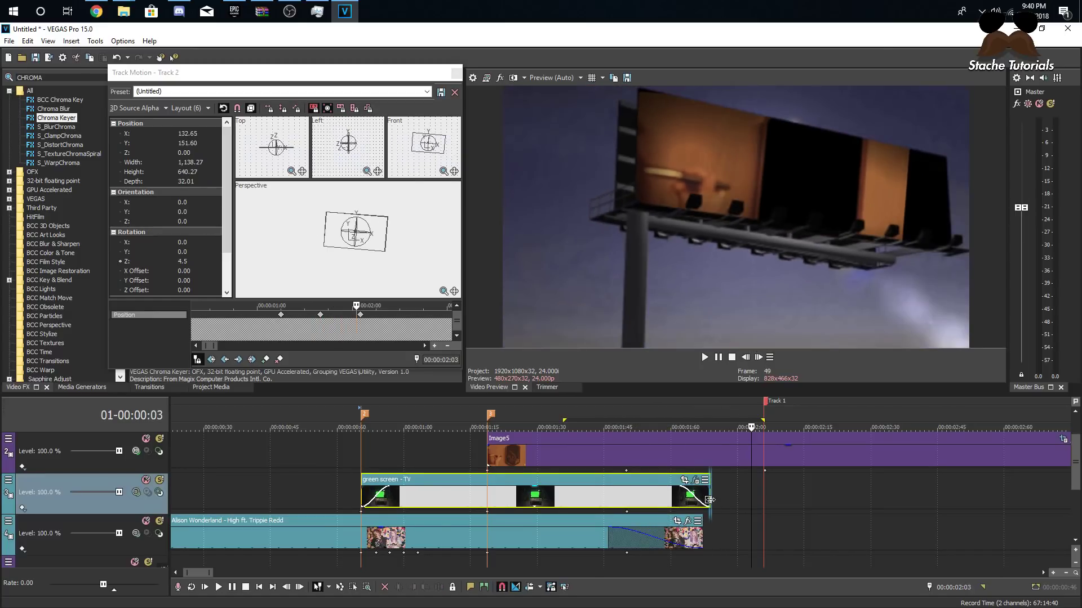
Trim the green screen - TV clip's end to match the Alison Wonderland clip and check frame by frame up to the Track 1 marker
{"action": "left_click_drag", "start_coordinate": [709, 499], "coordinate": [702, 500]}
{"action": "left_click", "coordinate": [601, 492]}
{"action": "left_click", "coordinate": [761, 357]}
{"action": "left_click", "coordinate": [760, 358]}
{"action": "left_click", "coordinate": [760, 358]}
{"action": "left_click", "coordinate": [761, 358]}
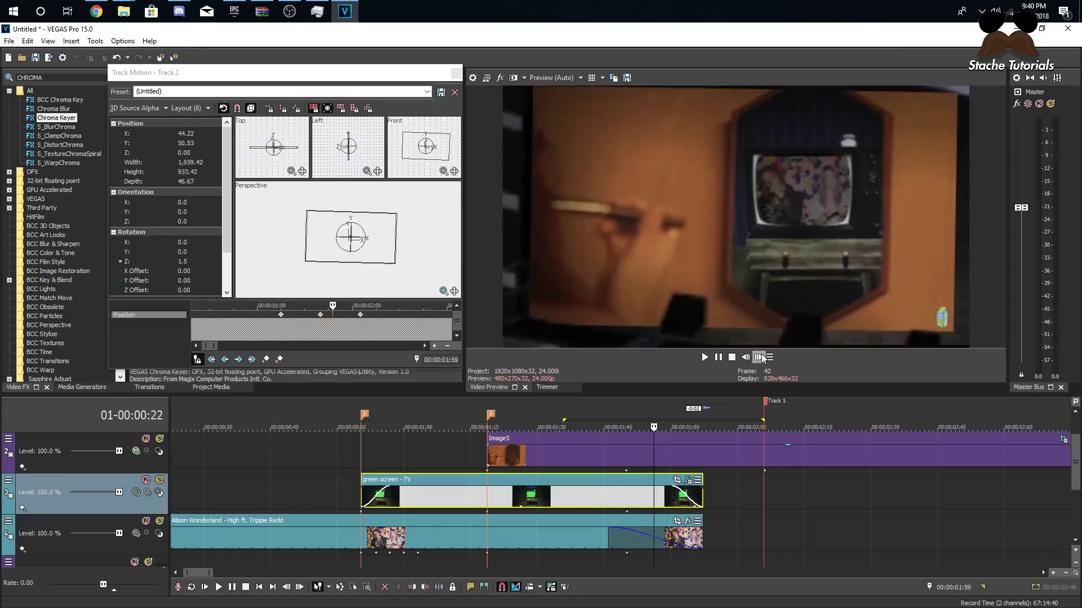
{"action": "left_click", "coordinate": [761, 357]}
{"action": "left_click", "coordinate": [761, 358]}
{"action": "left_click", "coordinate": [761, 358]}
{"action": "left_click", "coordinate": [761, 357]}
{"action": "left_click", "coordinate": [760, 358]}
{"action": "left_click", "coordinate": [761, 358]}
{"action": "left_click", "coordinate": [761, 358]}
{"action": "left_click", "coordinate": [760, 358]}
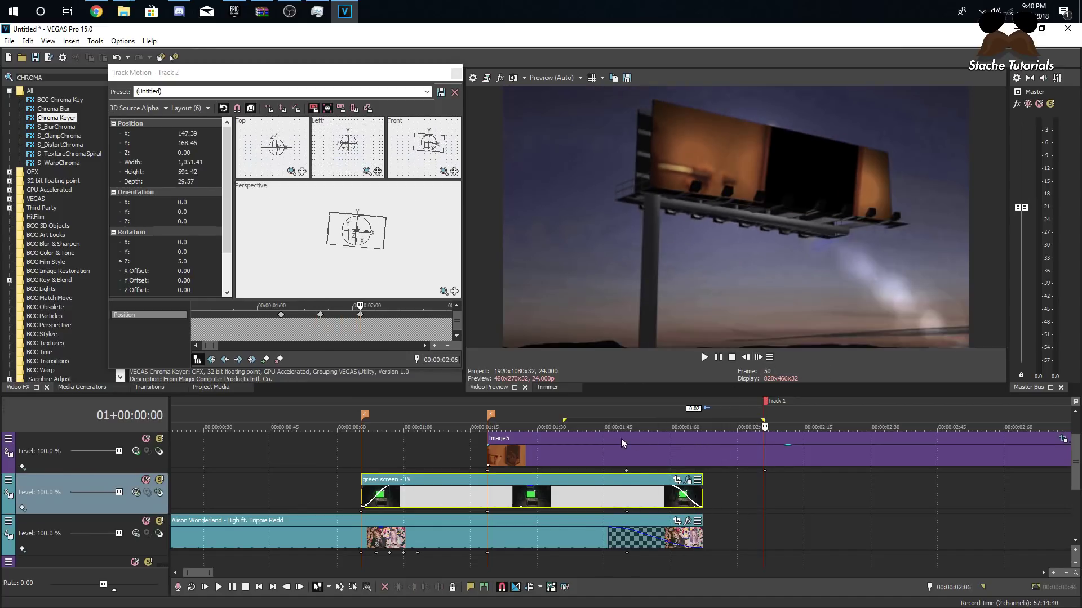
Step back and forth between the Track 1 marker and 00:00:01;66 to examine how the mirror image fits the billboard
{"action": "left_click", "coordinate": [746, 357]}
{"action": "left_click", "coordinate": [746, 357]}
{"action": "left_click", "coordinate": [745, 357]}
{"action": "left_click", "coordinate": [746, 357]}
{"action": "left_click", "coordinate": [746, 357]}
{"action": "left_click", "coordinate": [746, 357]}
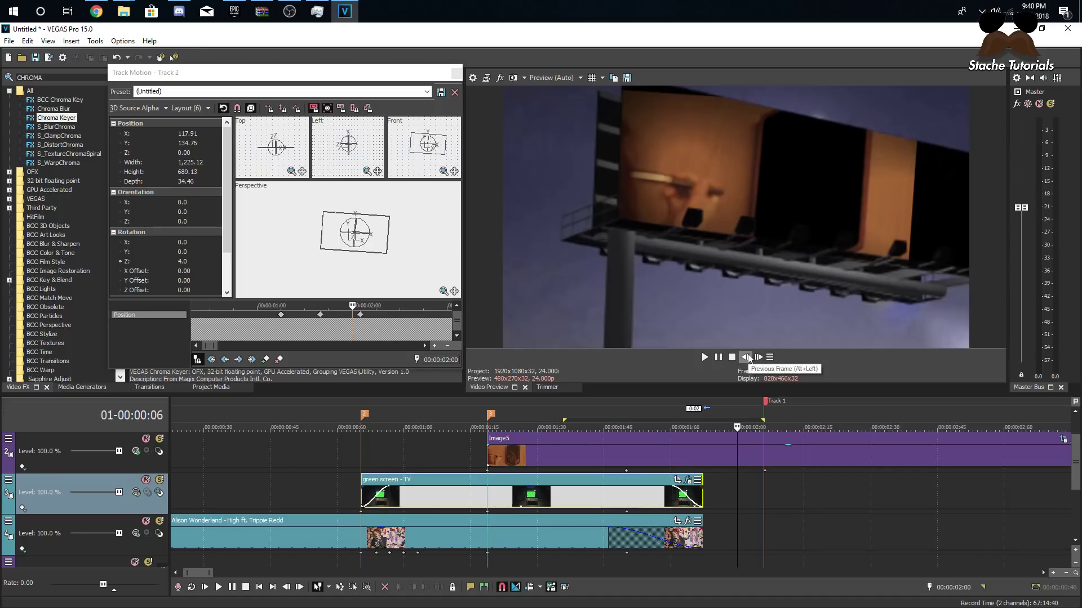
{"action": "left_click", "coordinate": [747, 357]}
{"action": "left_click", "coordinate": [747, 357]}
{"action": "left_click", "coordinate": [745, 358]}
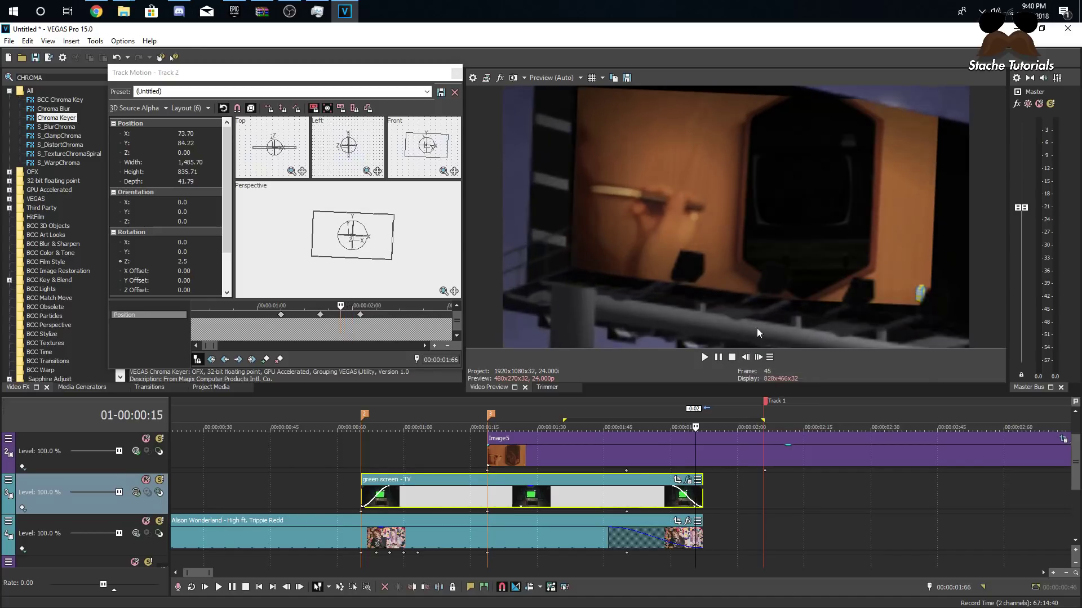
{"action": "left_click", "coordinate": [759, 357]}
{"action": "left_click", "coordinate": [759, 357]}
{"action": "left_click", "coordinate": [759, 357]}
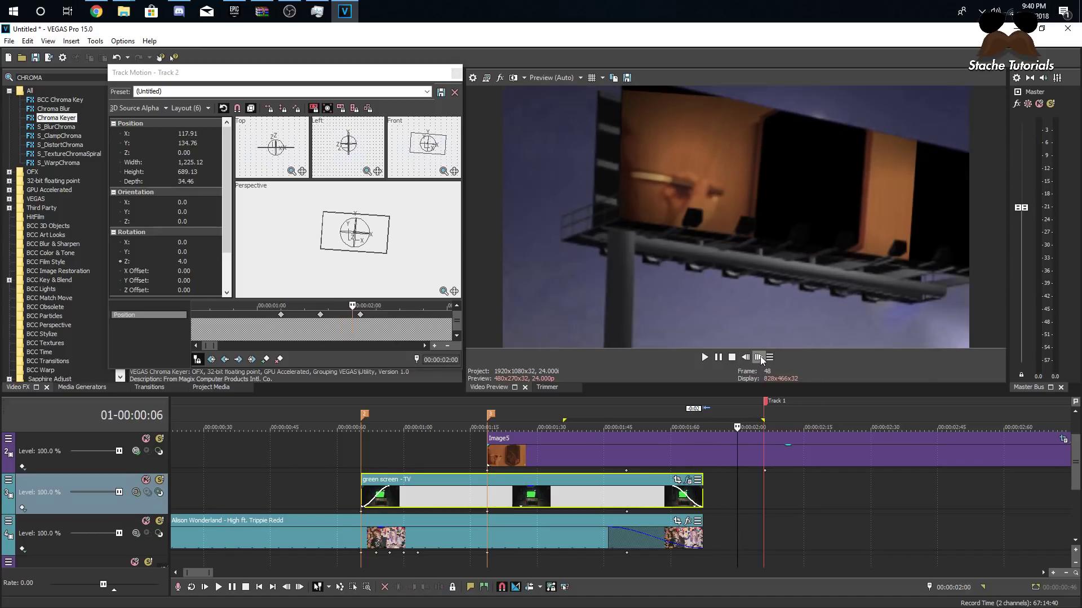
{"action": "left_click", "coordinate": [758, 357]}
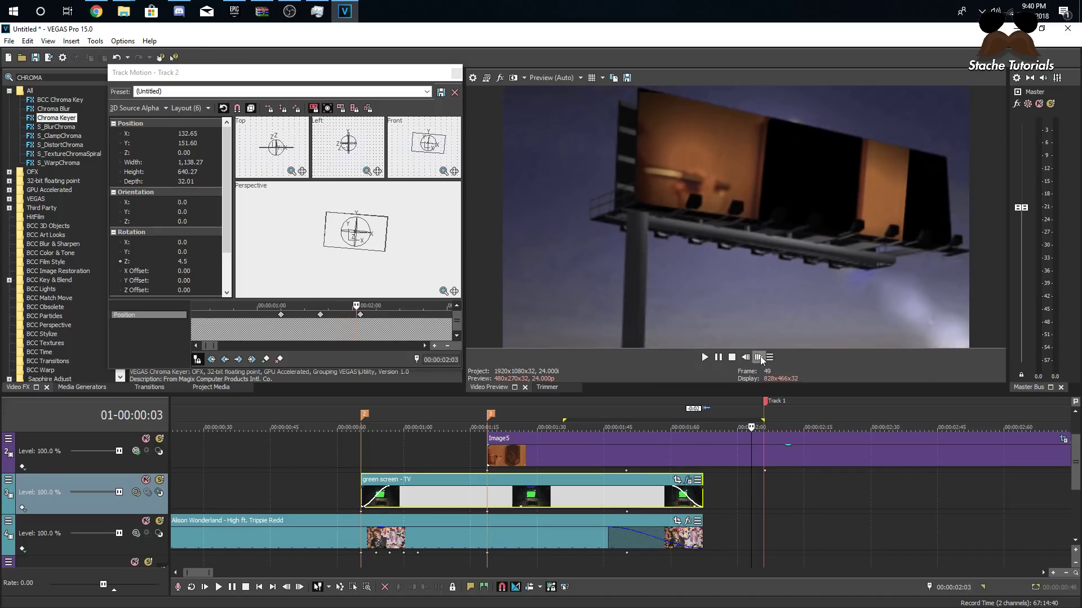
Enlarge the Image5 track's motion frame to a width of about 2,003 at 00:00:01;53 to cover the billboard
{"action": "left_click", "coordinate": [764, 455]}
{"action": "left_click", "coordinate": [624, 457]}
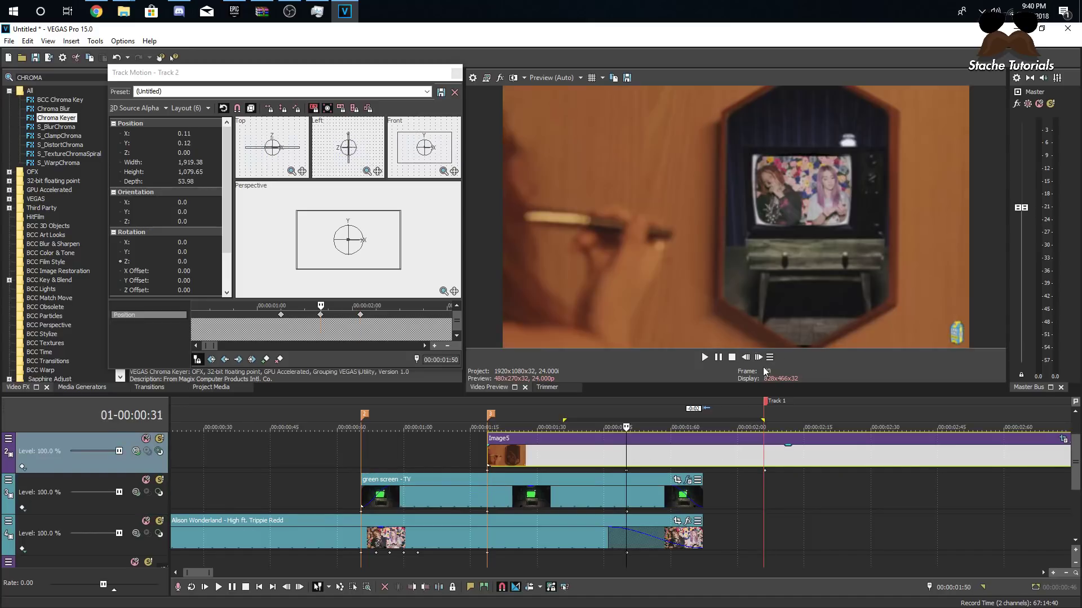
{"action": "left_click", "coordinate": [759, 357]}
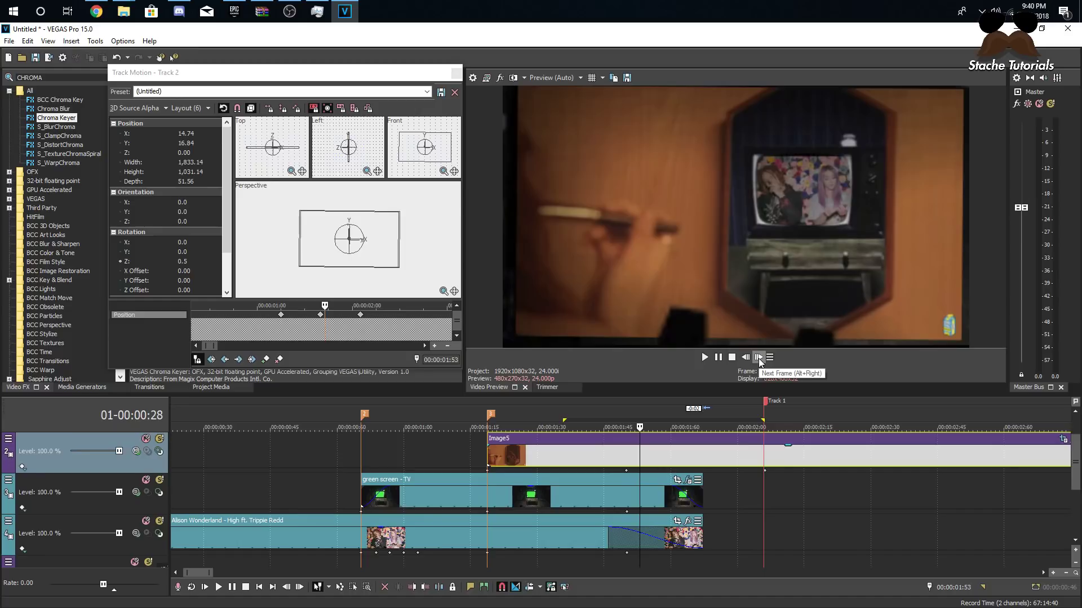
{"action": "scroll", "coordinate": [323, 324], "scroll_direction": "up", "scroll_amount": 2}
{"action": "left_click", "coordinate": [300, 268]}
{"action": "left_click_drag", "start_coordinate": [302, 270], "coordinate": [299, 273]}
Enlarge the Image5 track's motion frame to a width of about 2,035 at 00:00:01;56 and slightly at 00:00:01;59
{"action": "left_click", "coordinate": [758, 357]}
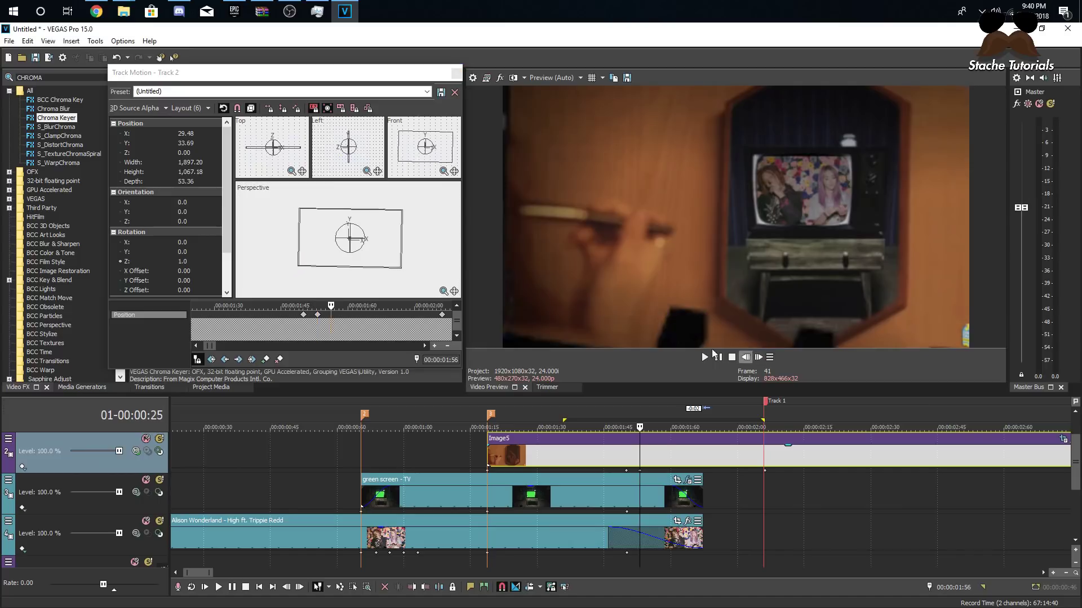
{"action": "left_click", "coordinate": [298, 267]}
{"action": "left_click_drag", "start_coordinate": [299, 267], "coordinate": [294, 270]}
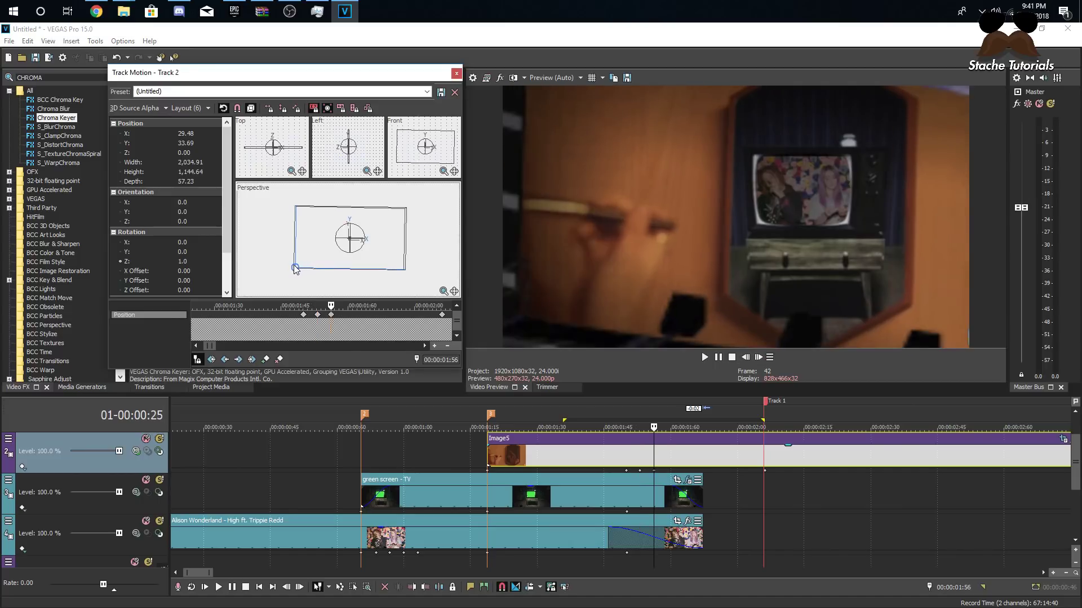
{"action": "left_click", "coordinate": [759, 357]}
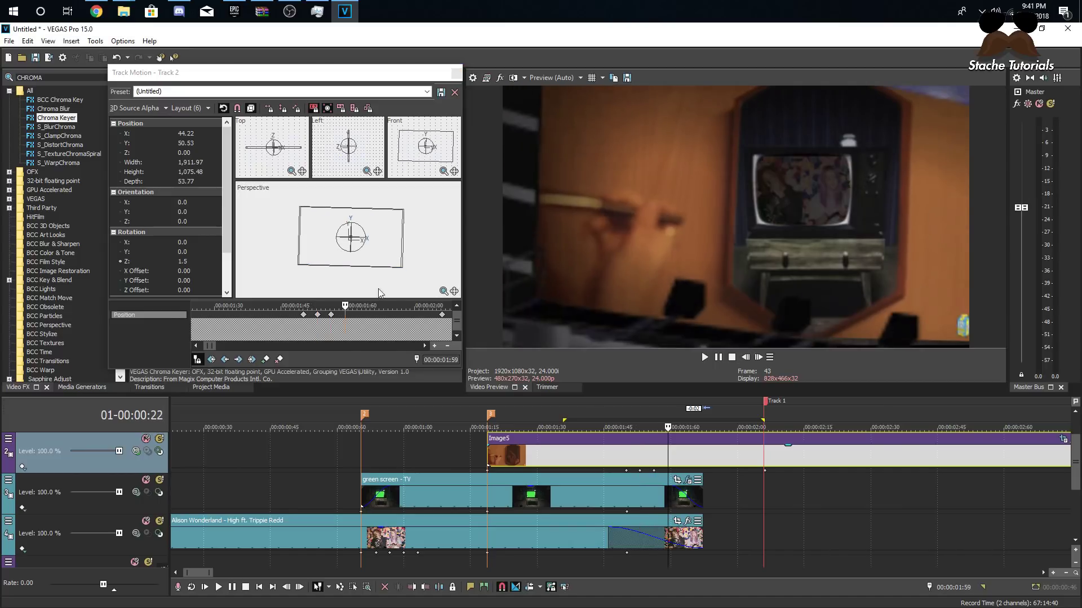
{"action": "left_click_drag", "start_coordinate": [299, 266], "coordinate": [296, 267]}
{"action": "left_click", "coordinate": [758, 357]}
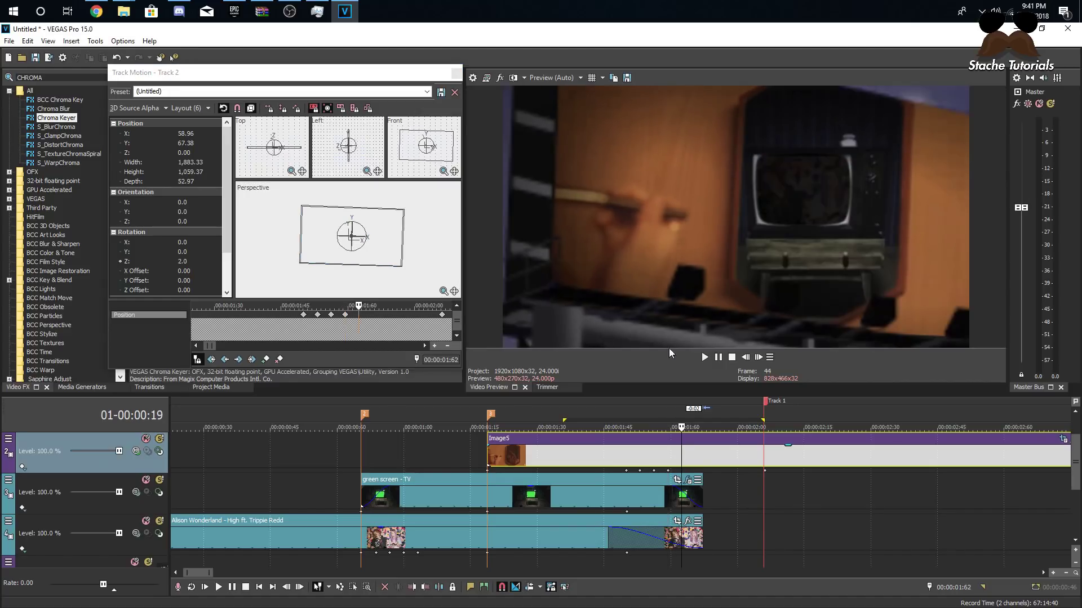
Enlarge the Image5 track's motion frame to a width of 1,544 at 00:00:02;03 and slightly at 00:00:02;00
{"action": "left_click", "coordinate": [442, 315]}
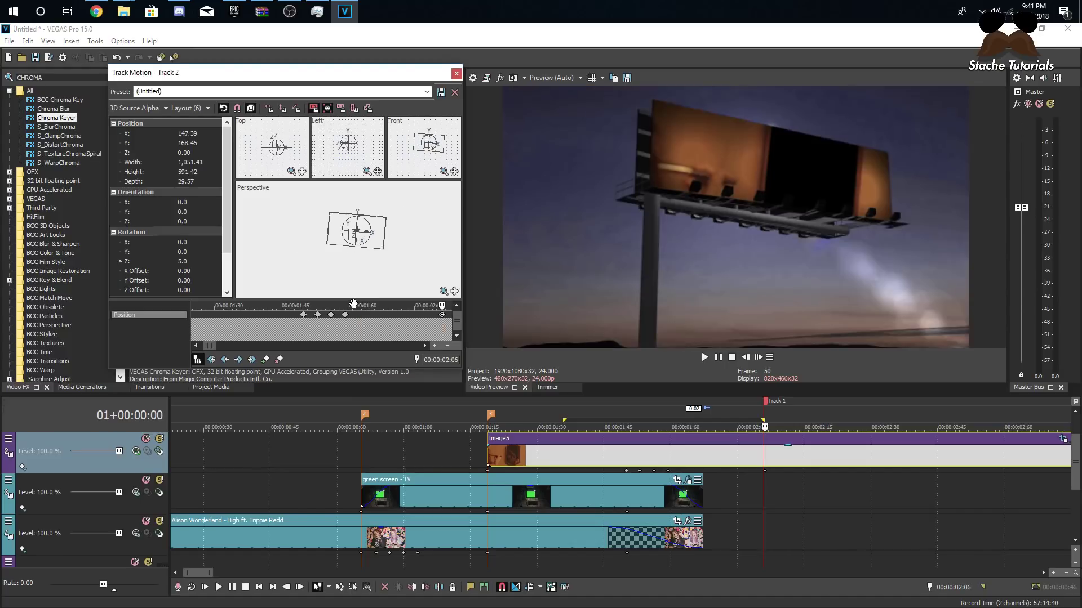
{"action": "left_click", "coordinate": [746, 358]}
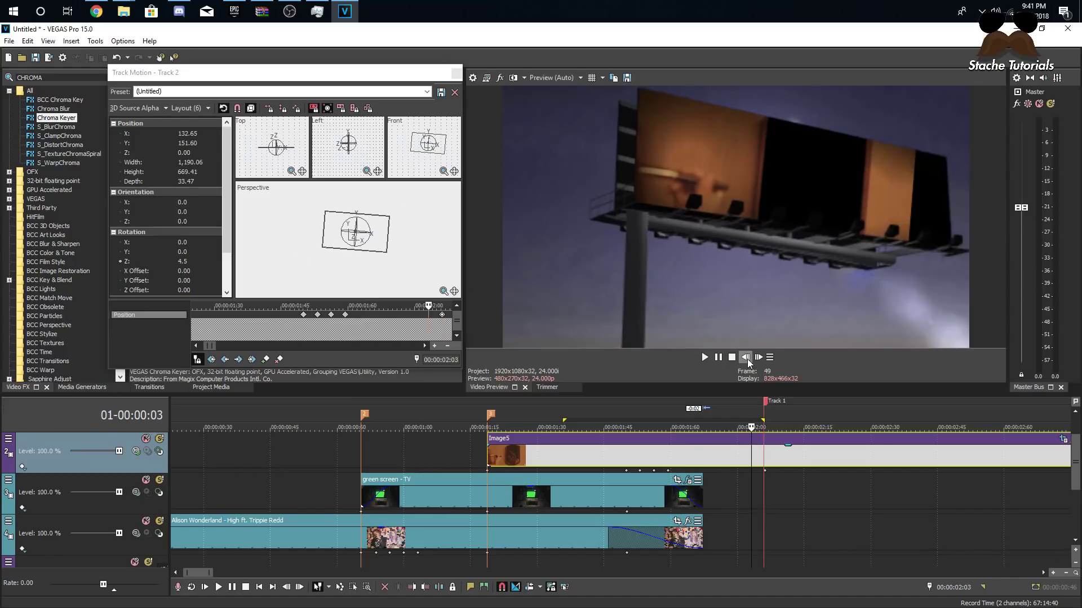
{"action": "left_click_drag", "start_coordinate": [322, 249], "coordinate": [313, 255]}
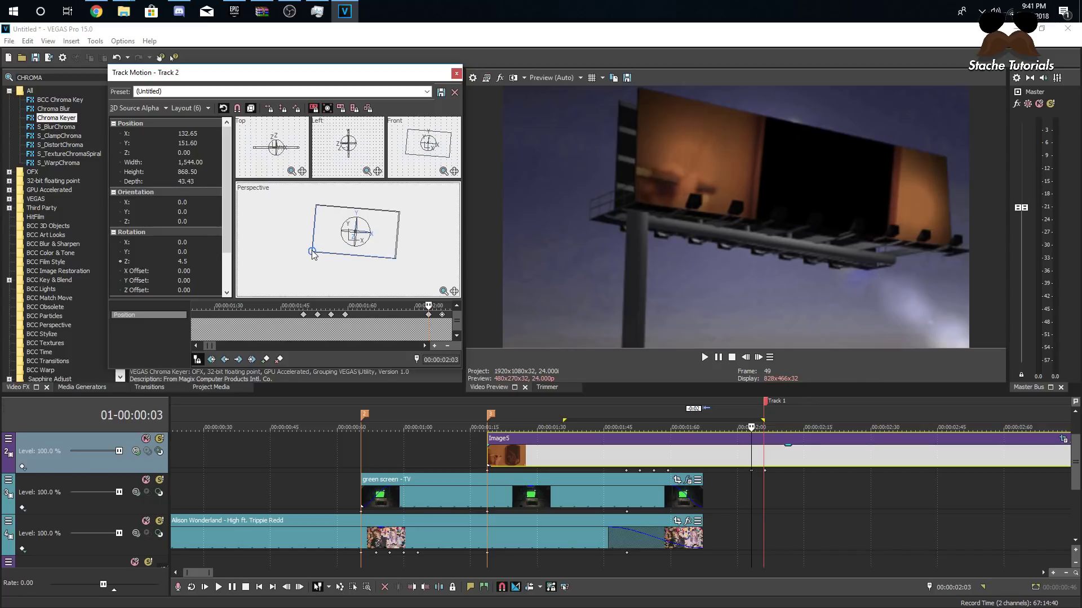
{"action": "left_click", "coordinate": [745, 359]}
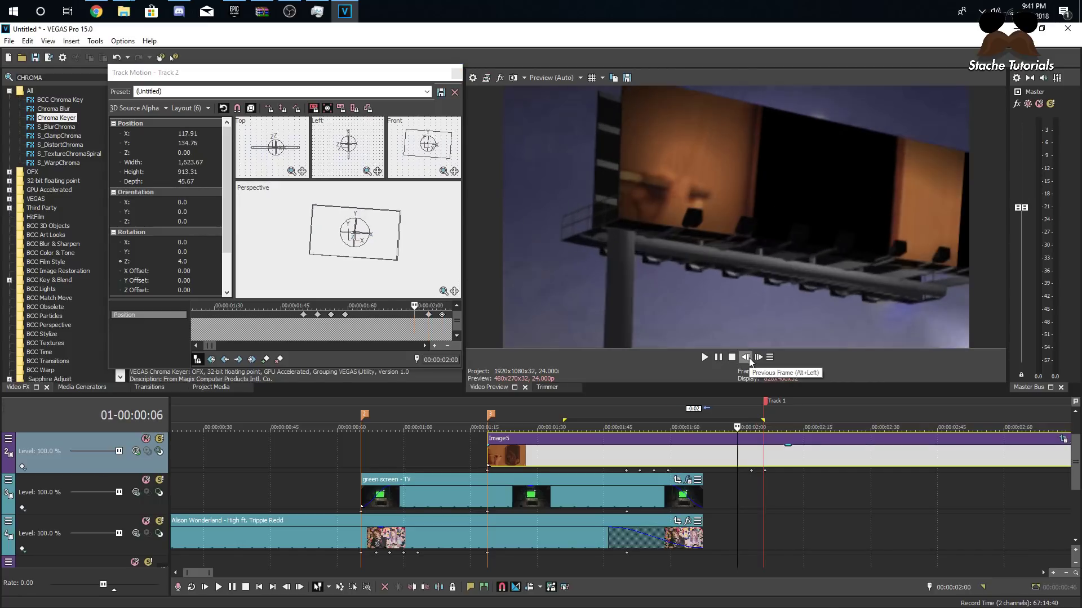
{"action": "left_click", "coordinate": [310, 256]}
{"action": "left_click_drag", "start_coordinate": [310, 255], "coordinate": [307, 255]}
{"action": "left_click", "coordinate": [746, 358]}
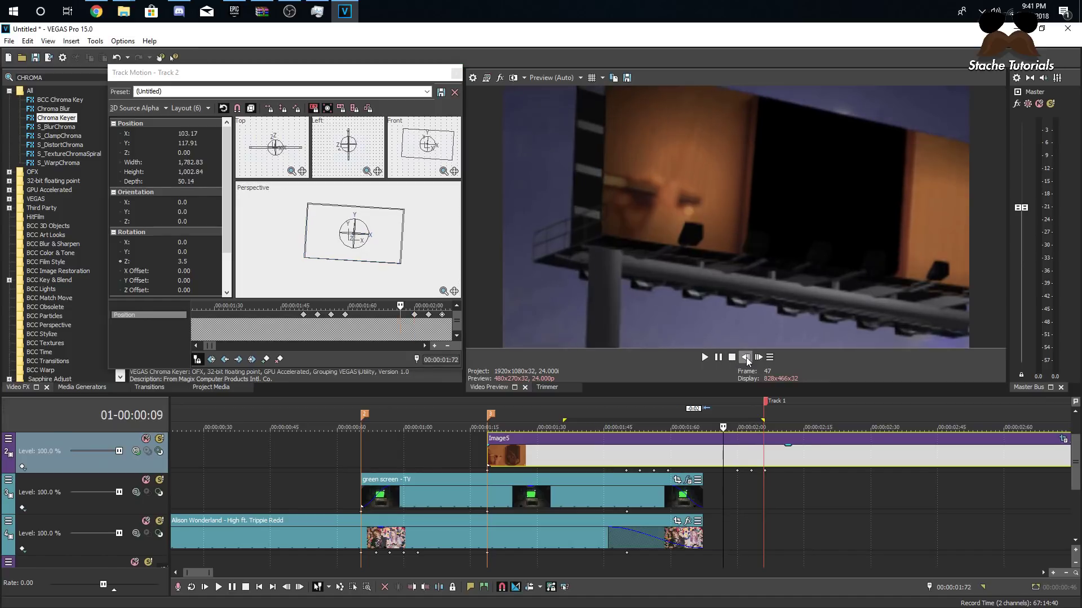
Review the resized frames back to 00:00:01;56 and play the section from 00:00:01;36 toward the Track 1 marker
{"action": "left_click", "coordinate": [746, 358]}
{"action": "left_click", "coordinate": [747, 359]}
{"action": "left_click", "coordinate": [747, 358]}
{"action": "left_click", "coordinate": [749, 359]}
{"action": "left_click", "coordinate": [748, 358]}
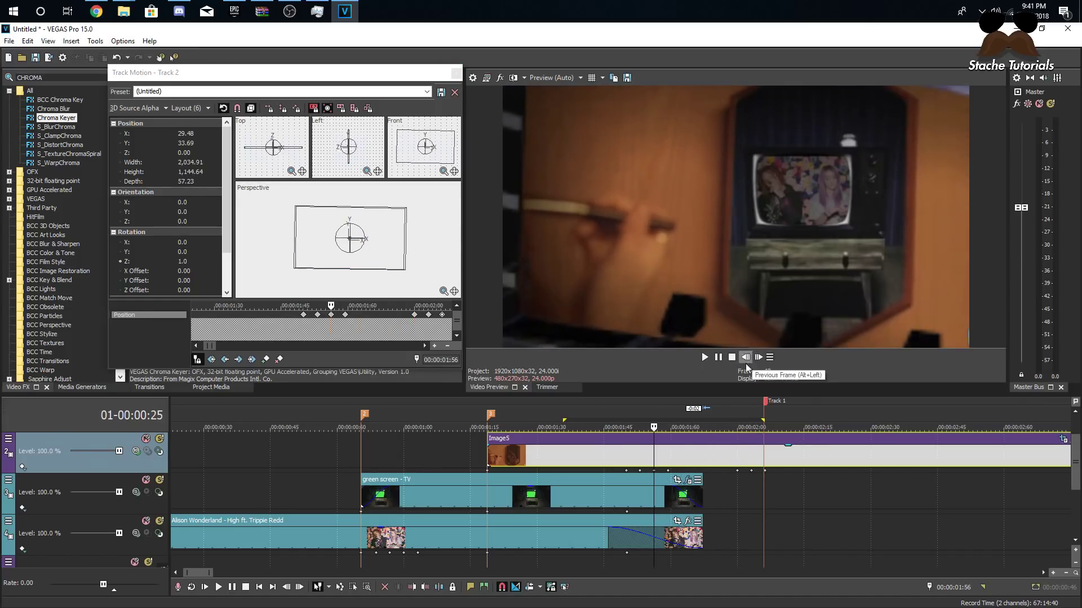
{"action": "double_click", "coordinate": [578, 453]}
{"action": "key", "text": "space"}
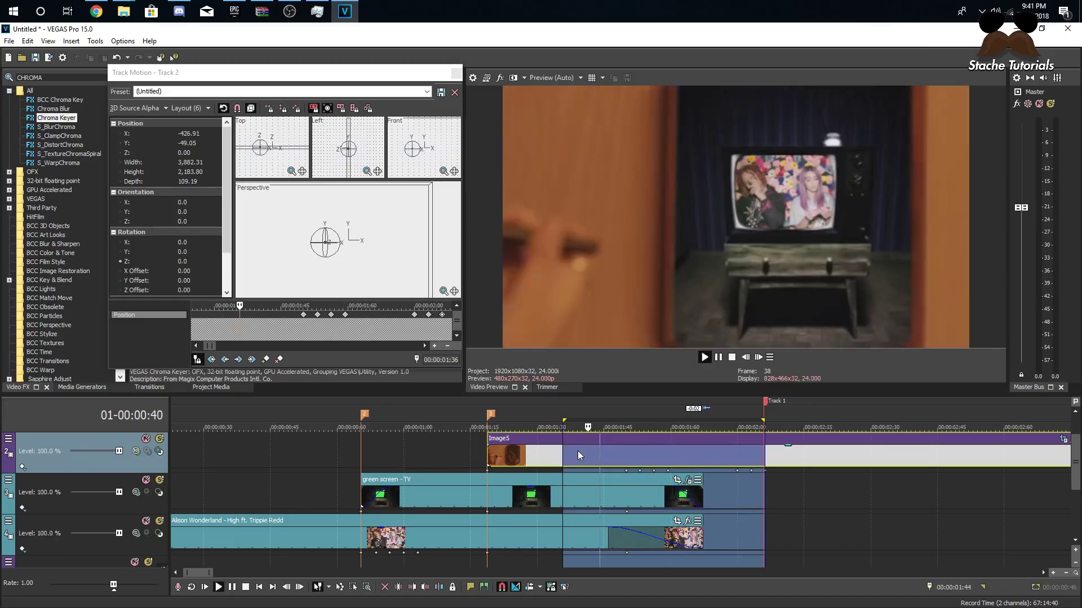
{"action": "key", "text": "space"}
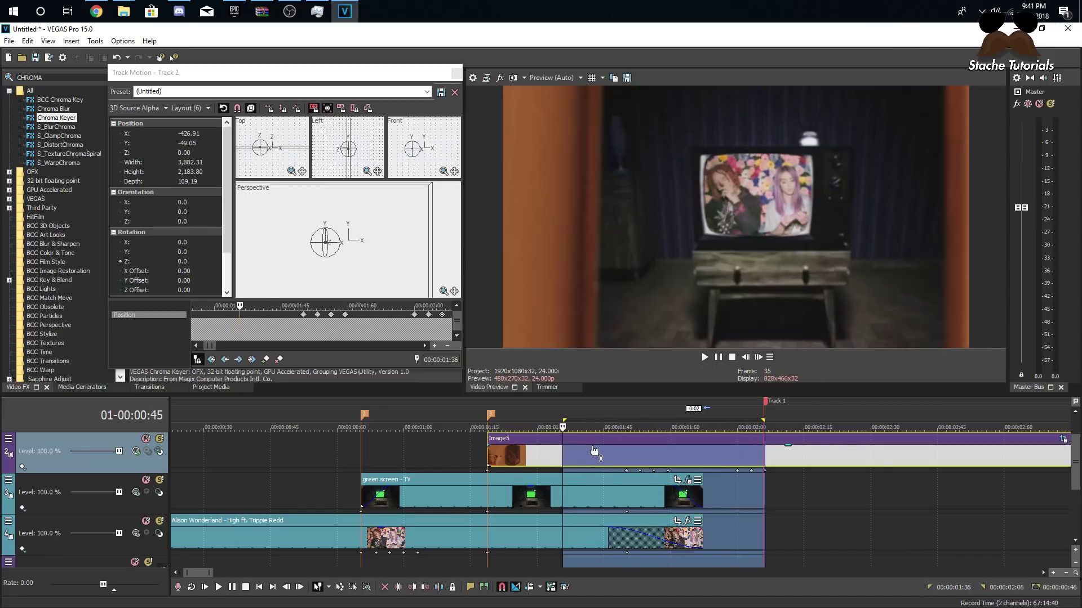
Step frame by frame from 00:00:01;36 past the Track 1 marker to examine how the resized mirror image covers the billboard
{"action": "left_click", "coordinate": [758, 359]}
{"action": "left_click", "coordinate": [759, 358]}
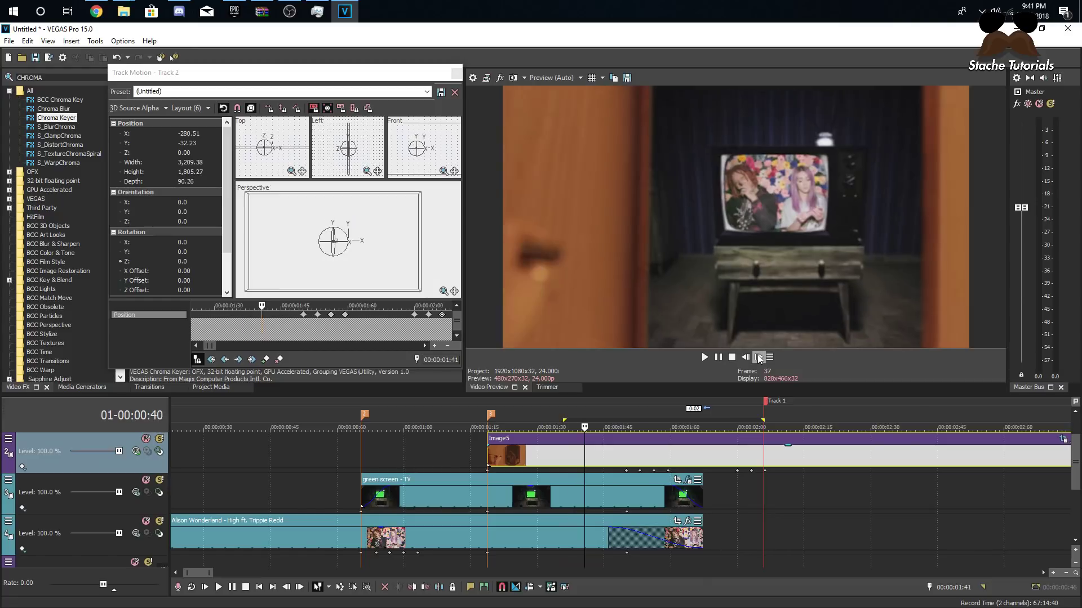
{"action": "left_click", "coordinate": [758, 358]}
{"action": "left_click", "coordinate": [759, 358]}
{"action": "left_click", "coordinate": [758, 358]}
{"action": "left_click", "coordinate": [758, 358]}
{"action": "left_click", "coordinate": [759, 359]}
{"action": "left_click", "coordinate": [759, 358]}
{"action": "double_click", "coordinate": [758, 357]}
{"action": "left_click", "coordinate": [745, 358]}
{"action": "left_click", "coordinate": [745, 358]}
{"action": "left_click", "coordinate": [745, 357]}
{"action": "left_click", "coordinate": [746, 358]}
{"action": "left_click", "coordinate": [745, 358]}
{"action": "left_click", "coordinate": [745, 358]}
{"action": "left_click", "coordinate": [760, 359]}
{"action": "left_click", "coordinate": [760, 357]}
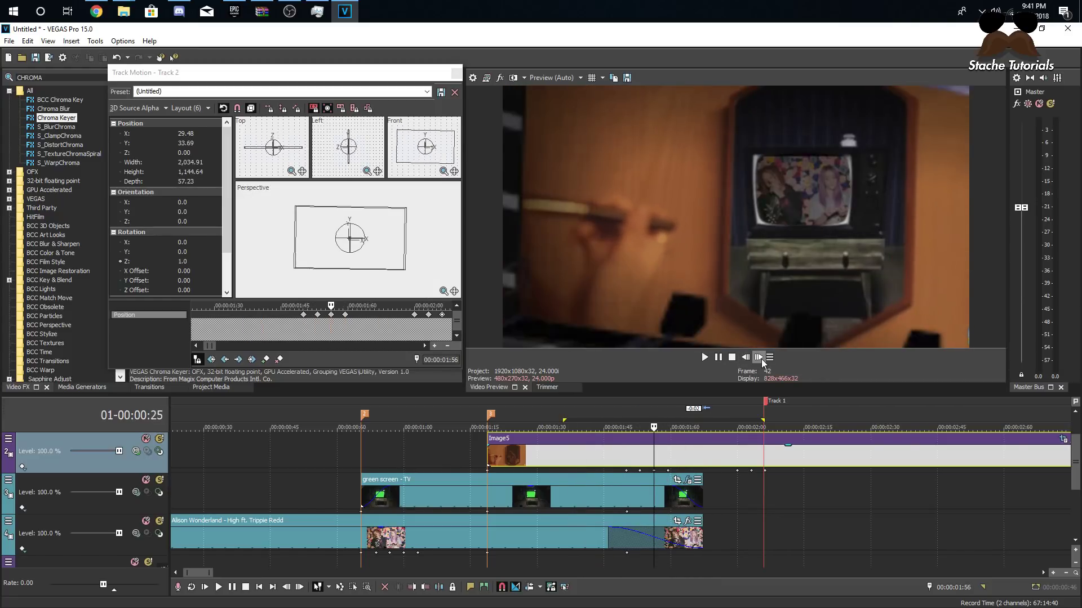
{"action": "left_click", "coordinate": [759, 357]}
{"action": "left_click", "coordinate": [759, 358]}
{"action": "left_click", "coordinate": [759, 358]}
{"action": "left_click", "coordinate": [759, 358]}
{"action": "left_click", "coordinate": [760, 357]}
{"action": "left_click", "coordinate": [760, 358]}
{"action": "left_click", "coordinate": [760, 358]}
{"action": "left_click", "coordinate": [759, 360]}
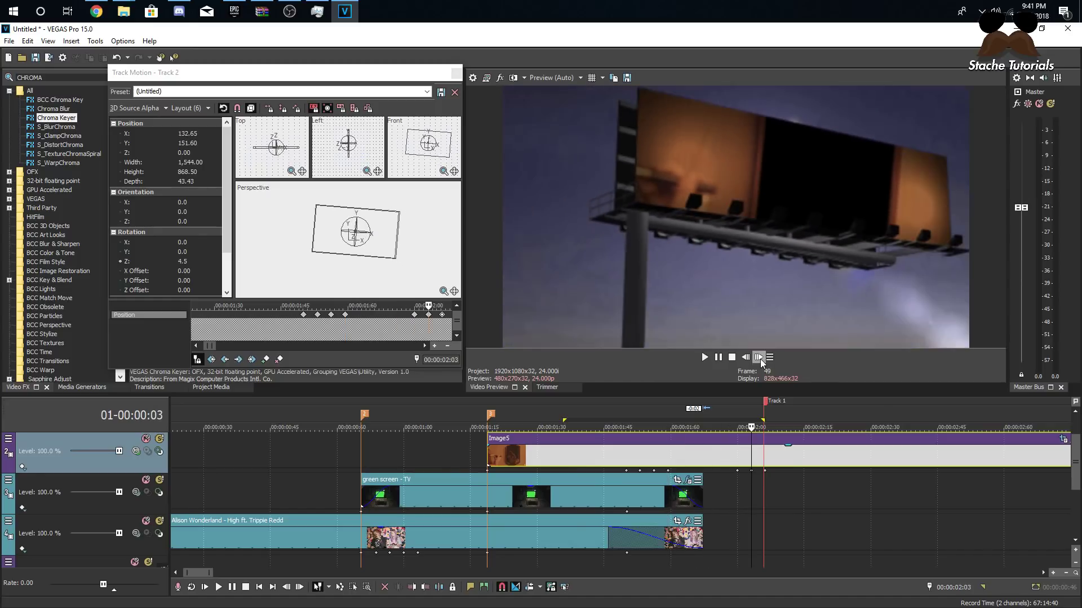
{"action": "left_click", "coordinate": [760, 359]}
{"action": "left_click", "coordinate": [759, 359]}
{"action": "left_click", "coordinate": [759, 359]}
{"action": "left_click", "coordinate": [759, 359]}
Step back to 00:00:01;53 and forward again to about 00:00:02;00 to examine the billboard edges and the fading TV
{"action": "left_click", "coordinate": [749, 360]}
{"action": "left_click", "coordinate": [748, 360]}
{"action": "left_click", "coordinate": [749, 359]}
{"action": "left_click", "coordinate": [748, 360]}
{"action": "left_click", "coordinate": [748, 360]}
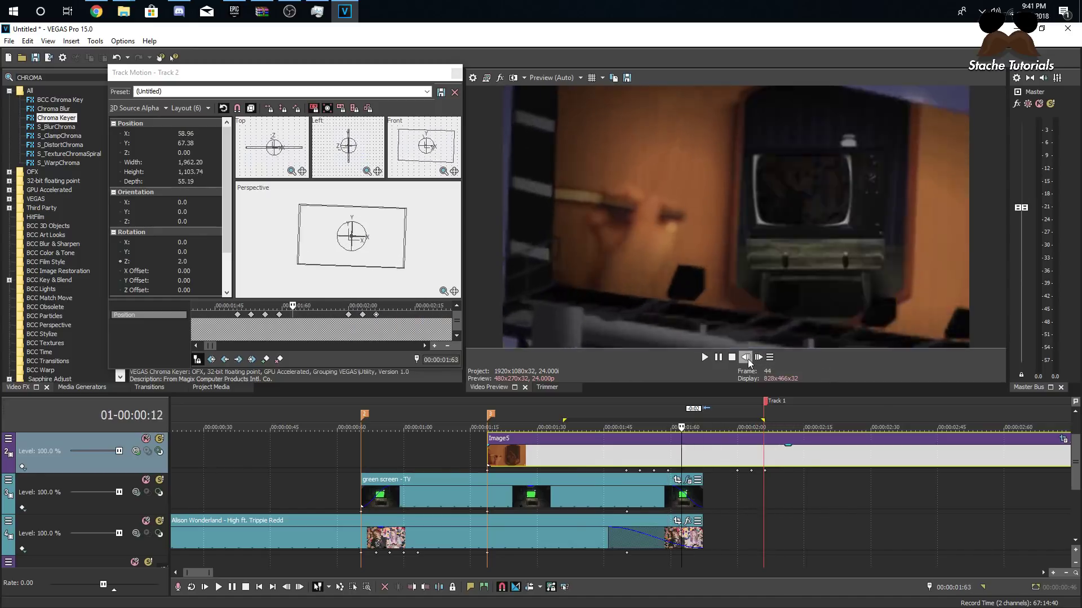
{"action": "left_click", "coordinate": [748, 359]}
{"action": "left_click", "coordinate": [748, 359]}
{"action": "left_click", "coordinate": [759, 360]}
{"action": "left_click", "coordinate": [759, 359]}
{"action": "left_click", "coordinate": [760, 360]}
{"action": "left_click", "coordinate": [760, 360]}
{"action": "left_click", "coordinate": [760, 359]}
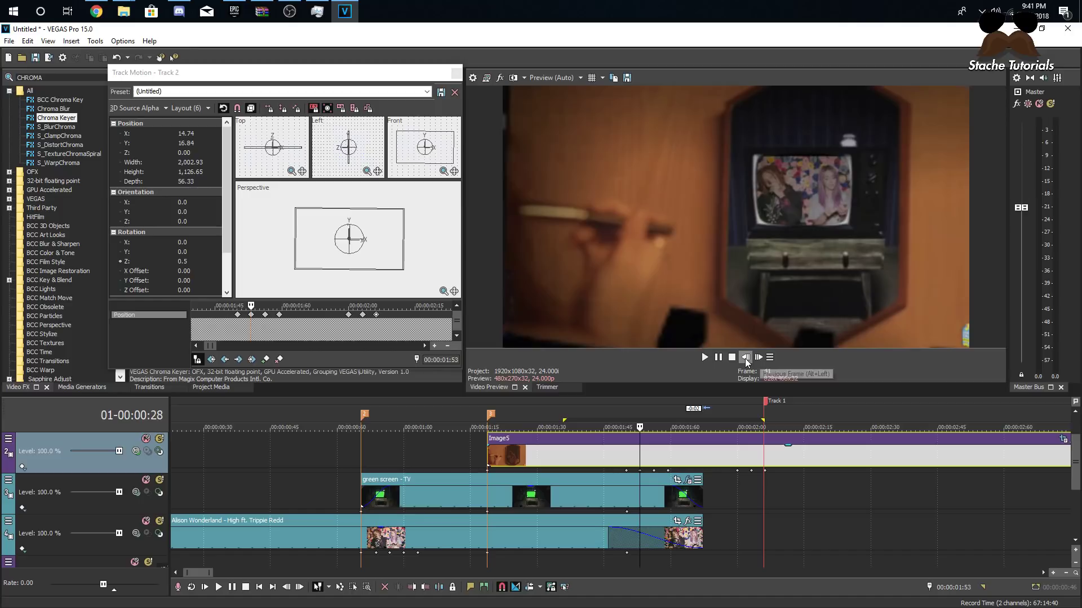
{"action": "left_click", "coordinate": [760, 357]}
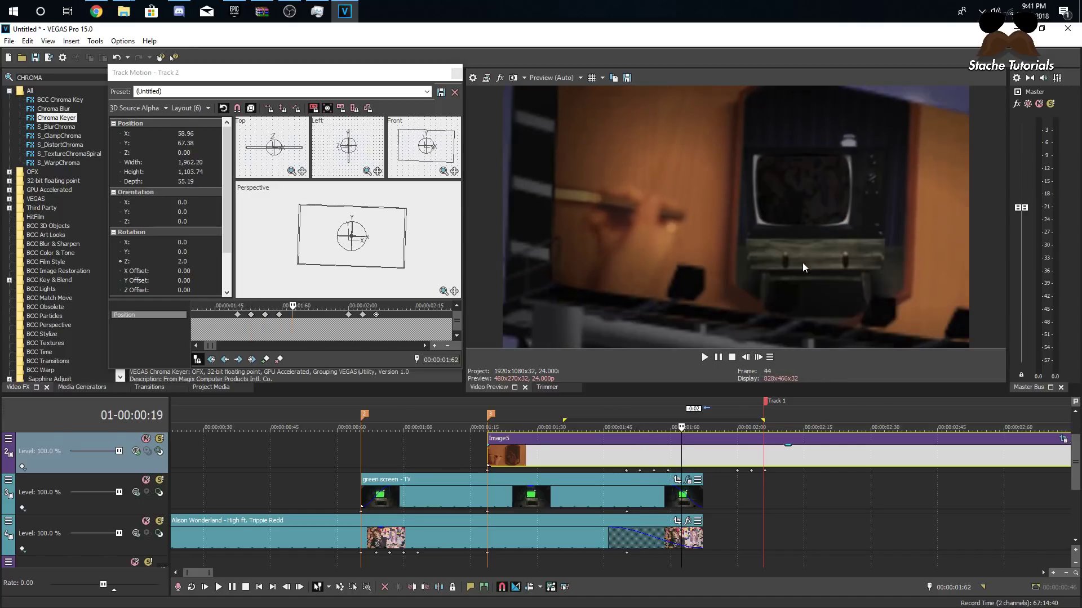
{"action": "left_click", "coordinate": [761, 359]}
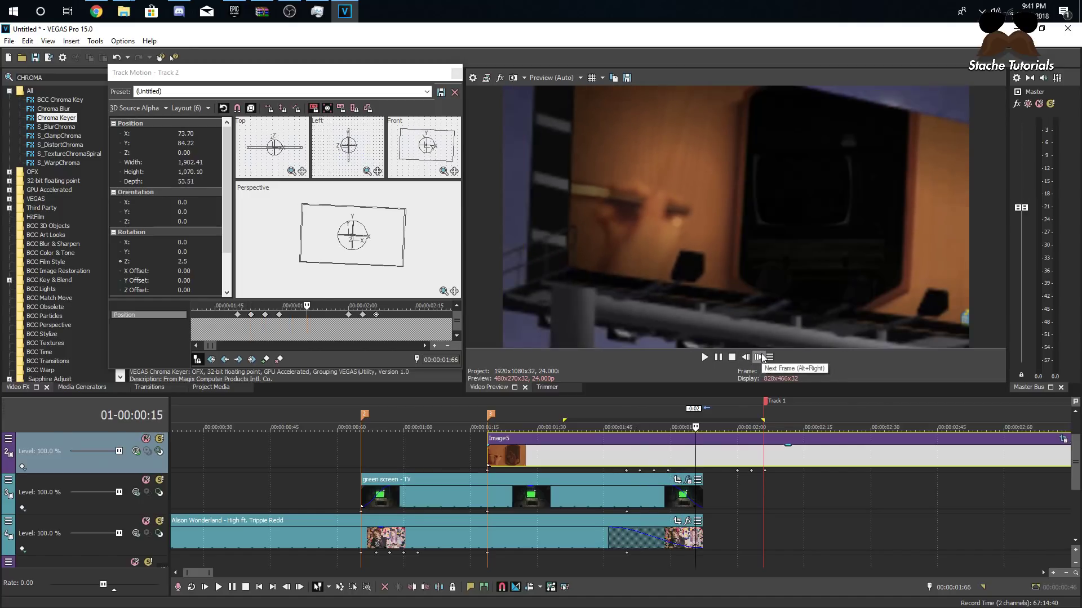
{"action": "left_click", "coordinate": [761, 358]}
{"action": "left_click", "coordinate": [760, 357]}
{"action": "left_click", "coordinate": [760, 357]}
{"action": "left_click", "coordinate": [760, 357]}
{"action": "left_click", "coordinate": [760, 357]}
{"action": "left_click", "coordinate": [751, 357]}
{"action": "left_click", "coordinate": [751, 356]}
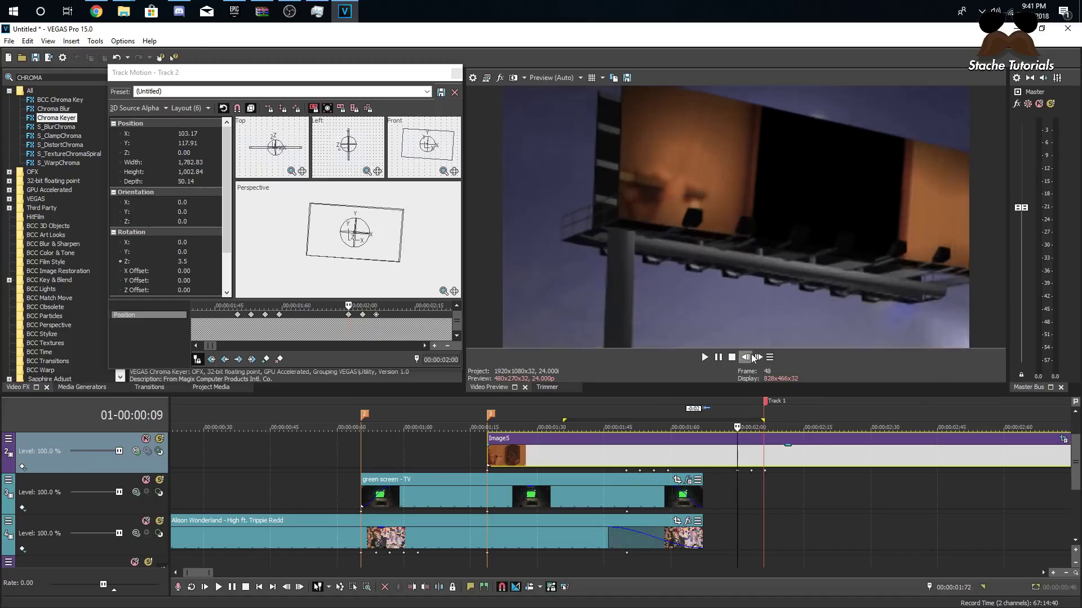
Step back frame by frame from 00:00:02;00 to about 00:00:01;53 to examine how the mirror image rotates against the billboard
{"action": "left_click", "coordinate": [750, 357]}
{"action": "left_click", "coordinate": [751, 357]}
{"action": "left_click", "coordinate": [751, 357]}
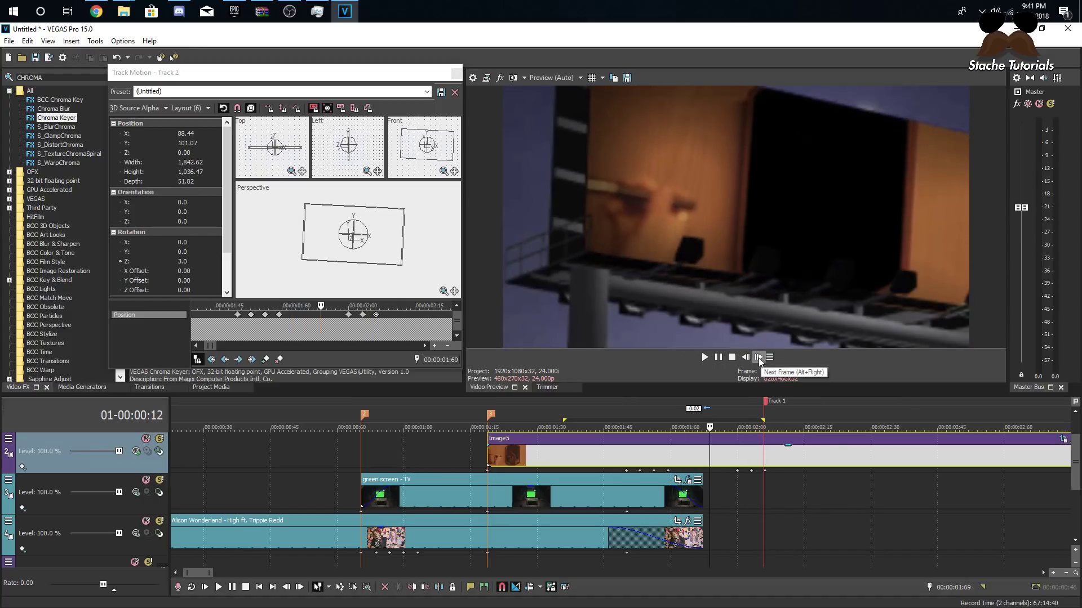
{"action": "left_click", "coordinate": [748, 359]}
{"action": "left_click", "coordinate": [748, 359]}
{"action": "left_click", "coordinate": [748, 358]}
{"action": "left_click", "coordinate": [748, 359]}
{"action": "left_click", "coordinate": [748, 359]}
Step forward frame by frame to the Track 1 marker to compare the mirror image's tilt with the billboard's angle
{"action": "left_click", "coordinate": [759, 359]}
{"action": "left_click", "coordinate": [759, 359]}
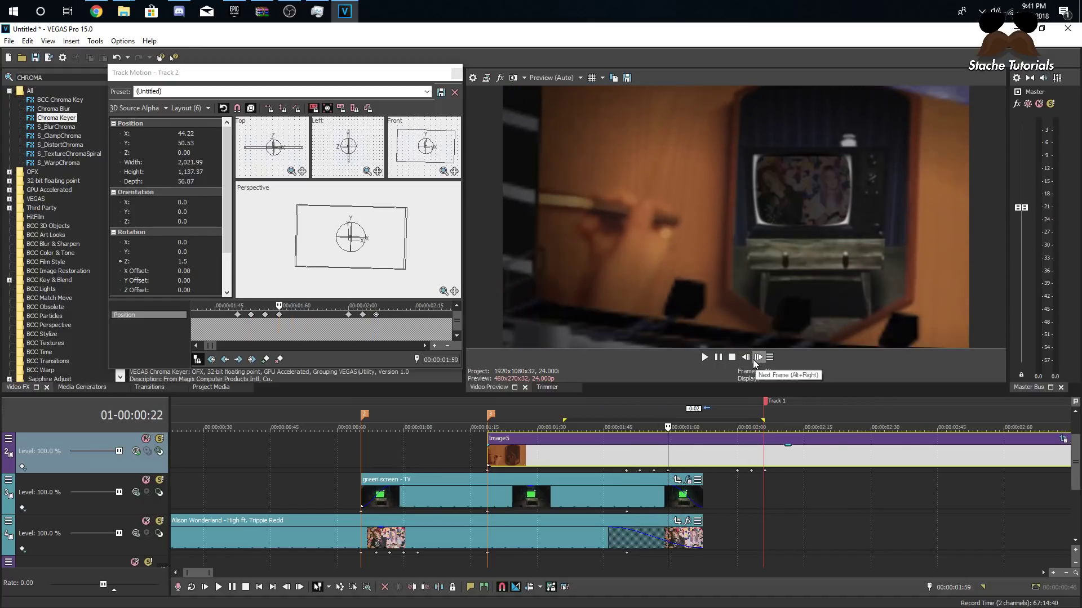
{"action": "left_click", "coordinate": [758, 357]}
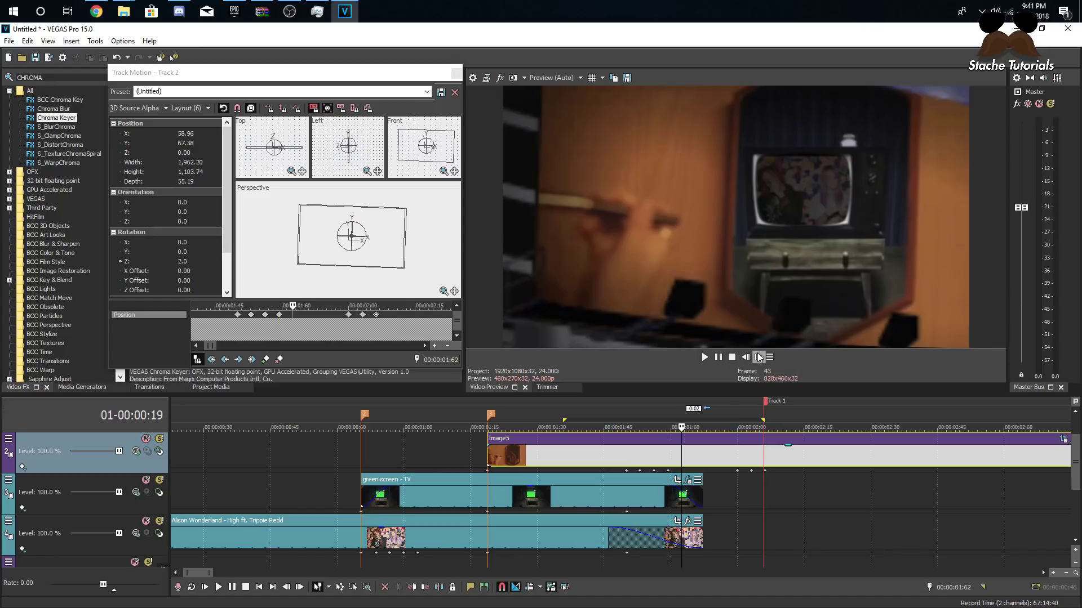
{"action": "left_click", "coordinate": [759, 356]}
{"action": "left_click", "coordinate": [759, 356]}
{"action": "left_click", "coordinate": [759, 357]}
{"action": "left_click", "coordinate": [759, 357]}
{"action": "left_click", "coordinate": [759, 357]}
{"action": "left_click", "coordinate": [759, 357]}
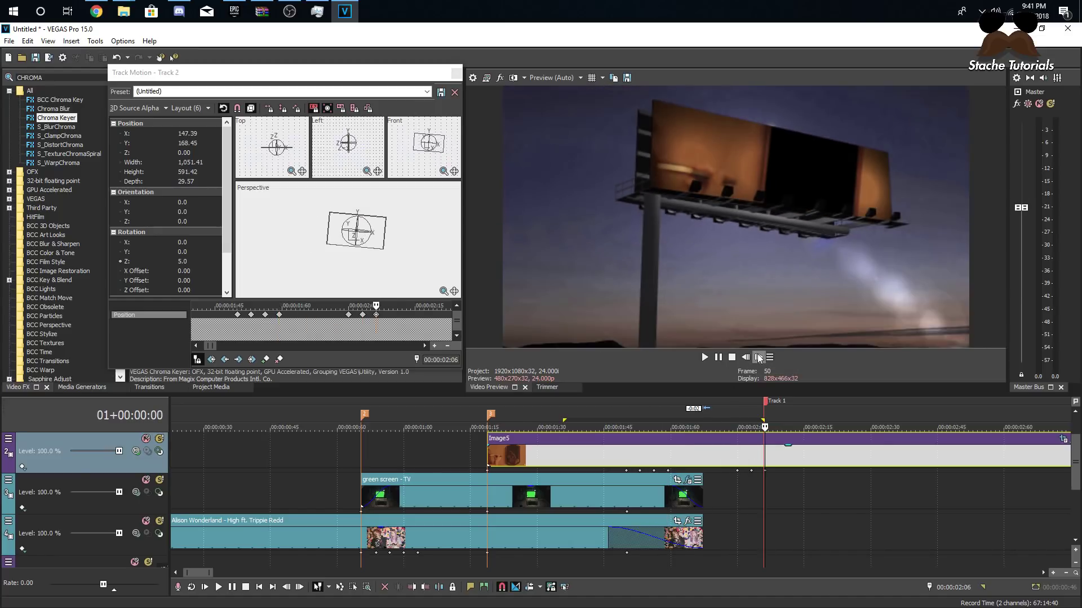
Delete the Image5 track's motion keyframes at 00:00:01;53 and 00:00:01;56
{"action": "left_click", "coordinate": [669, 452]}
{"action": "left_click", "coordinate": [667, 466]}
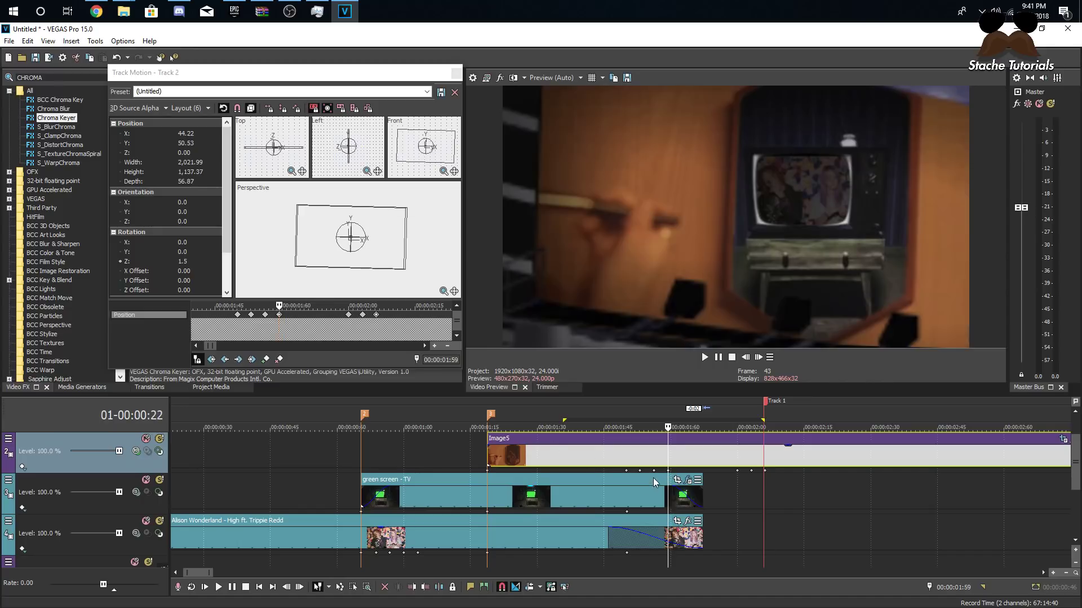
{"action": "left_click", "coordinate": [654, 480]}
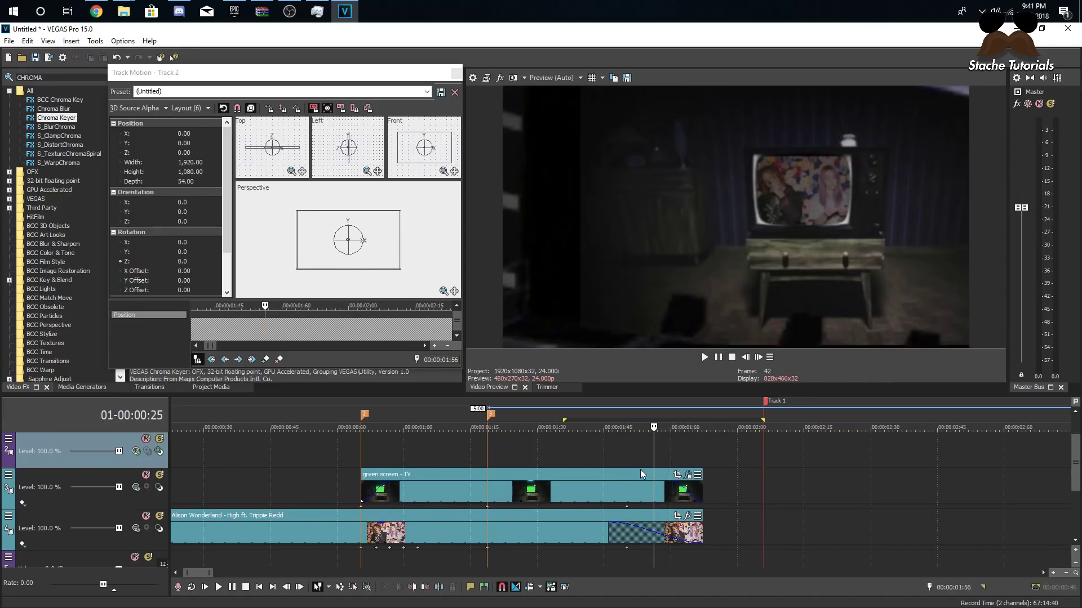
{"action": "key", "text": "ctrl+z"}
{"action": "left_click", "coordinate": [318, 316]}
{"action": "key", "text": "Delete"}
{"action": "left_click", "coordinate": [296, 315]}
{"action": "key", "text": "Delete"}
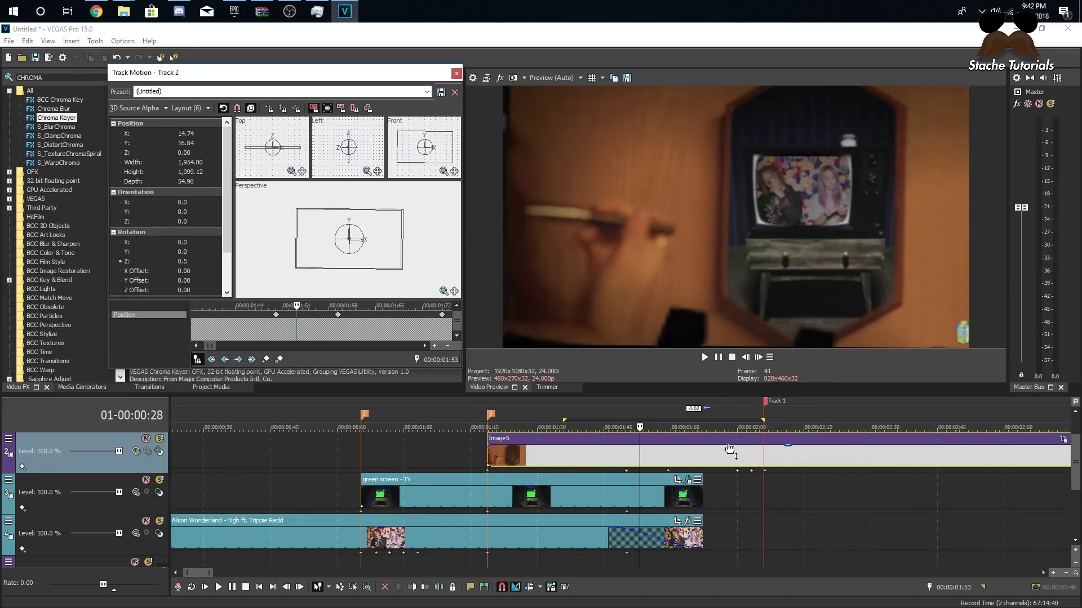
Set the Image5 track's Z rotation to 5.0 at the 00:00:01;59 motion keyframe
{"action": "left_click", "coordinate": [668, 478]}
{"action": "left_click", "coordinate": [195, 262]}
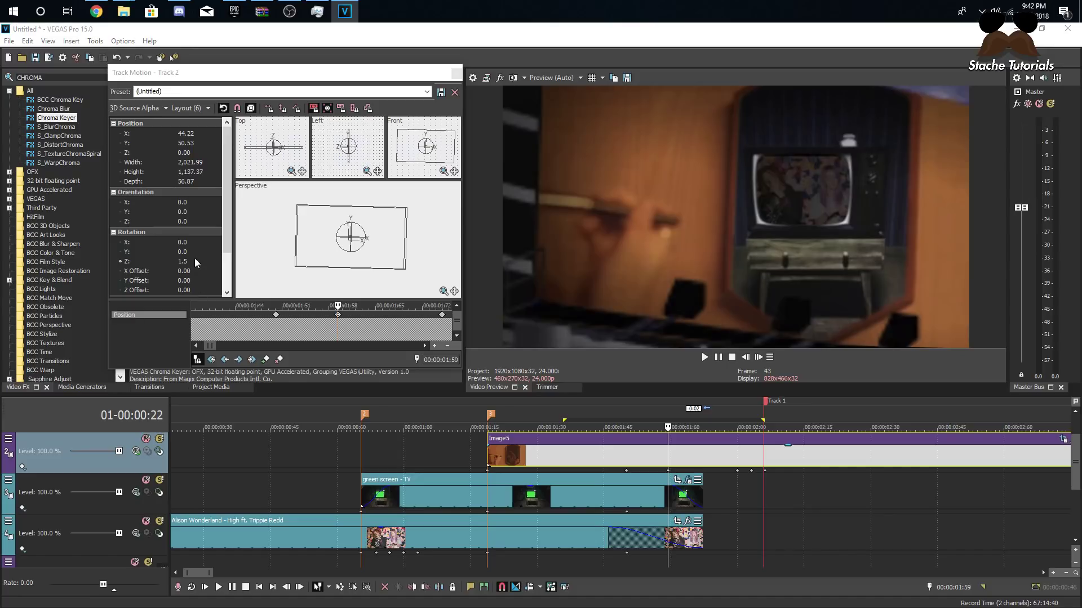
{"action": "left_click", "coordinate": [209, 260]}
{"action": "left_click", "coordinate": [210, 260]}
{"action": "left_click", "coordinate": [210, 260]}
{"action": "left_click", "coordinate": [210, 260]}
{"action": "left_click", "coordinate": [210, 259]}
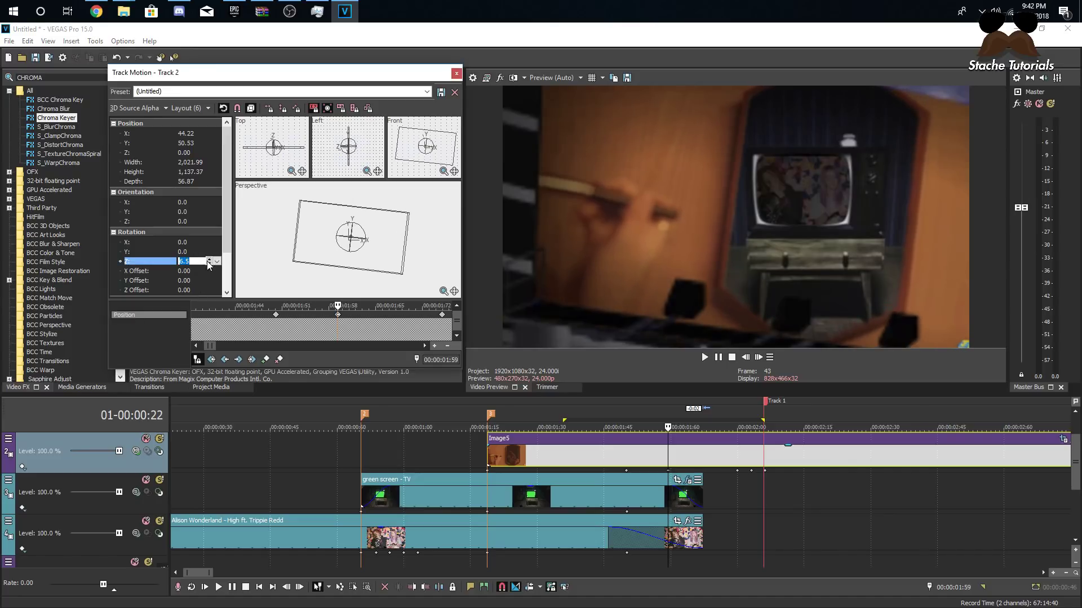
{"action": "type", "text": "5"}
{"action": "key", "text": "Return"}
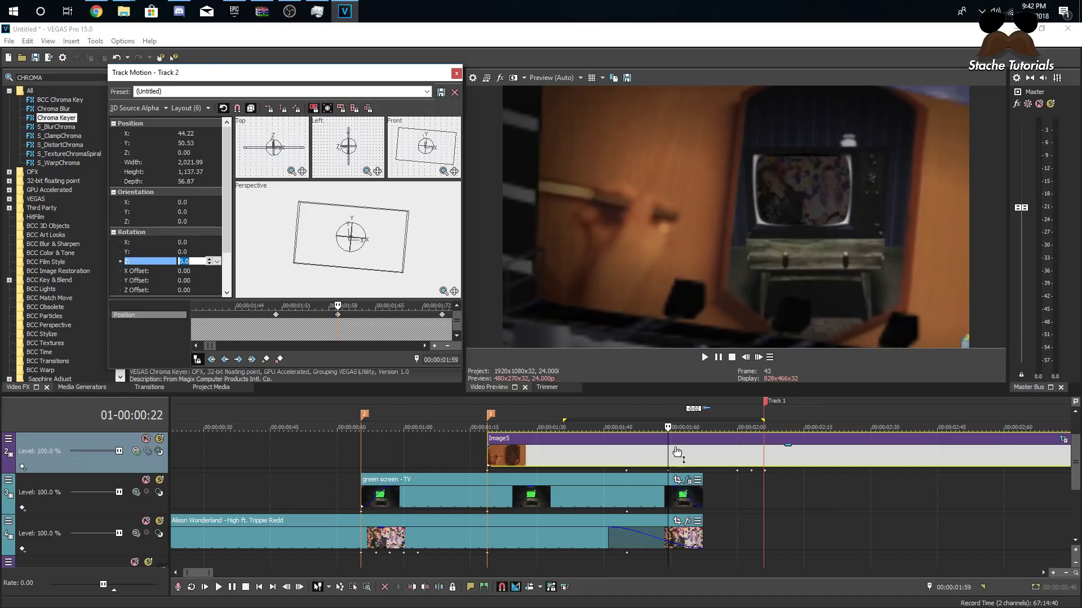
Step through the frames from about 00:00:01;50 to just past the Track 1 marker to examine the adjusted rotation
{"action": "left_click", "coordinate": [623, 455]}
{"action": "left_click", "coordinate": [756, 359]}
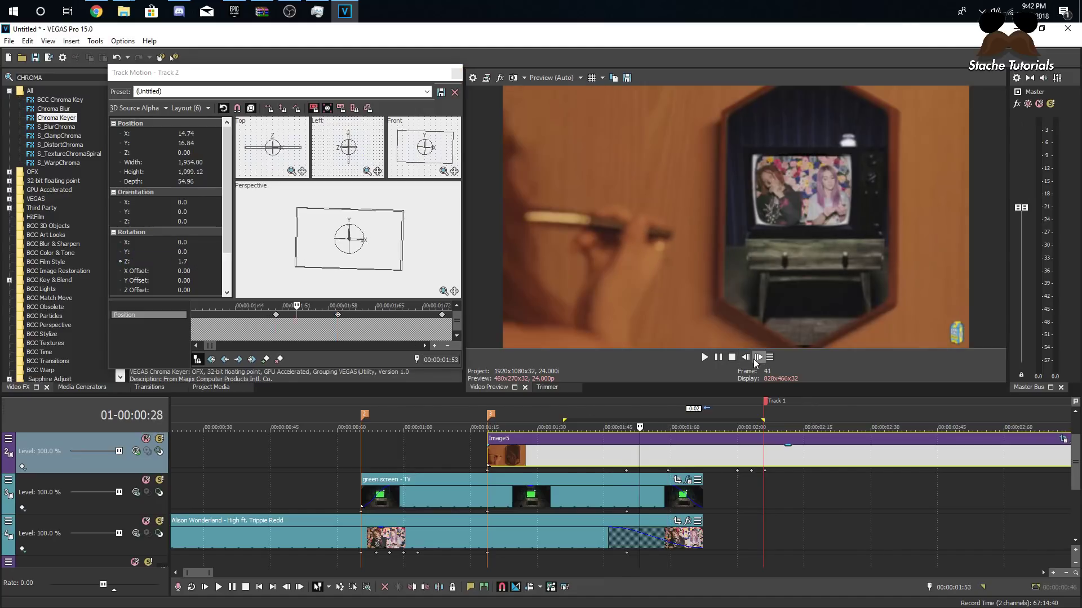
{"action": "left_click", "coordinate": [756, 359]}
{"action": "left_click", "coordinate": [756, 359]}
{"action": "left_click", "coordinate": [756, 360]}
{"action": "left_click", "coordinate": [756, 360]}
{"action": "left_click", "coordinate": [755, 359]}
{"action": "left_click", "coordinate": [755, 360]}
{"action": "left_click", "coordinate": [755, 359]}
{"action": "left_click", "coordinate": [756, 360]}
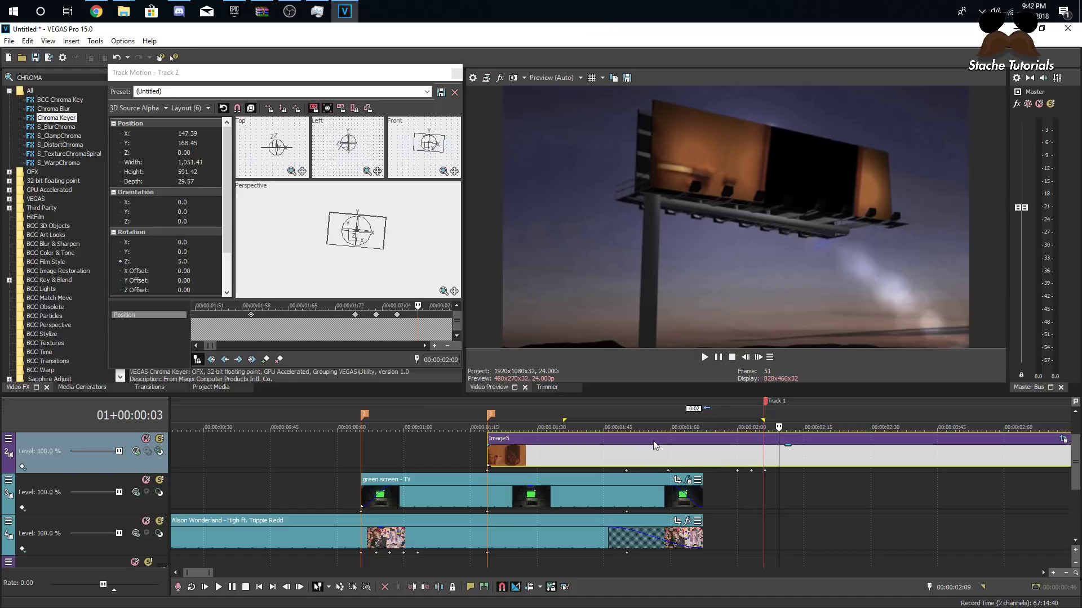
Close the Track Motion window, start playback from 00:00:01;36 and step through the remaining frames toward the Track 1 marker
{"action": "left_click", "coordinate": [457, 74]}
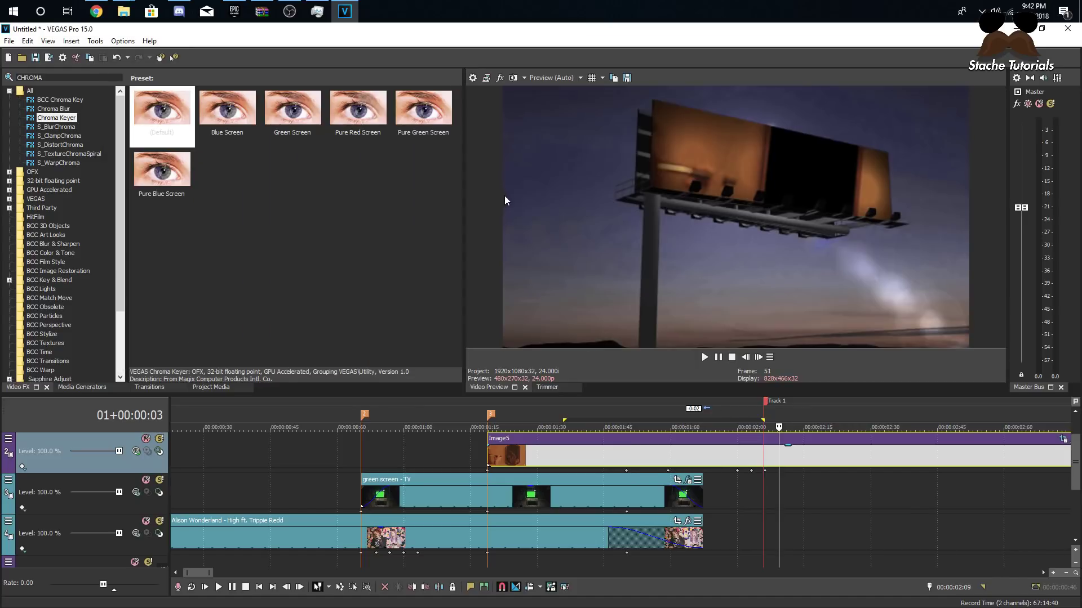
{"action": "key", "text": "space"}
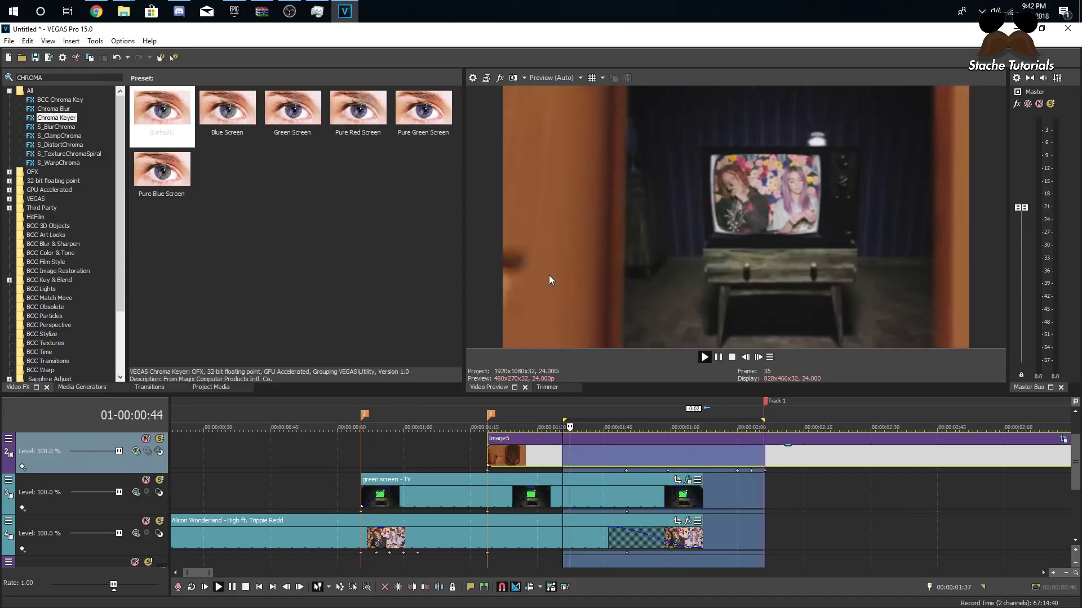
{"action": "left_click", "coordinate": [759, 357]}
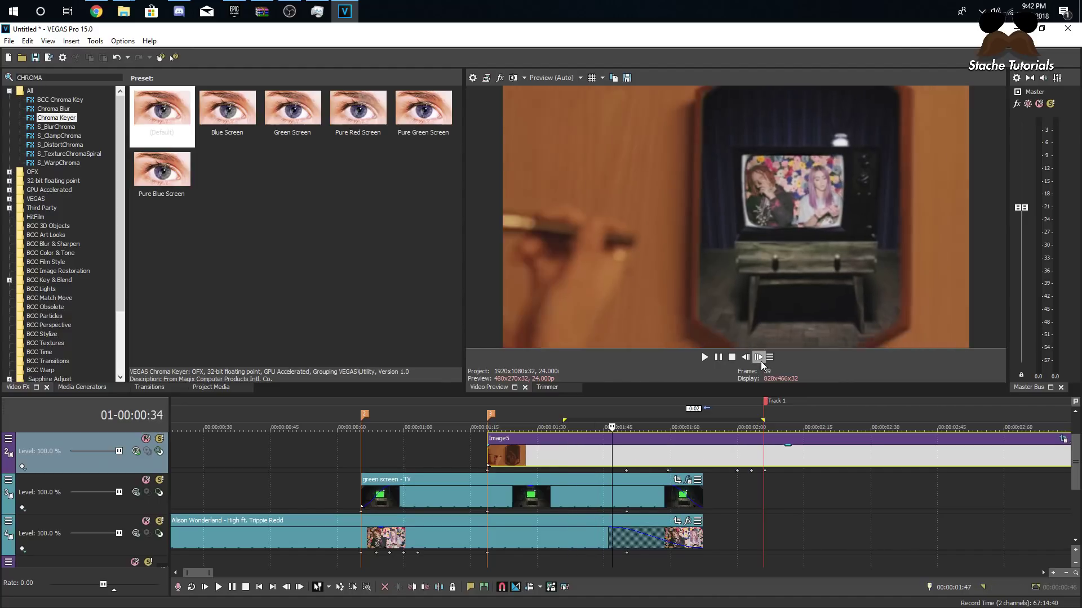
{"action": "left_click", "coordinate": [759, 357]}
{"action": "left_click", "coordinate": [759, 357]}
{"action": "left_click", "coordinate": [759, 357]}
{"action": "left_click", "coordinate": [759, 357]}
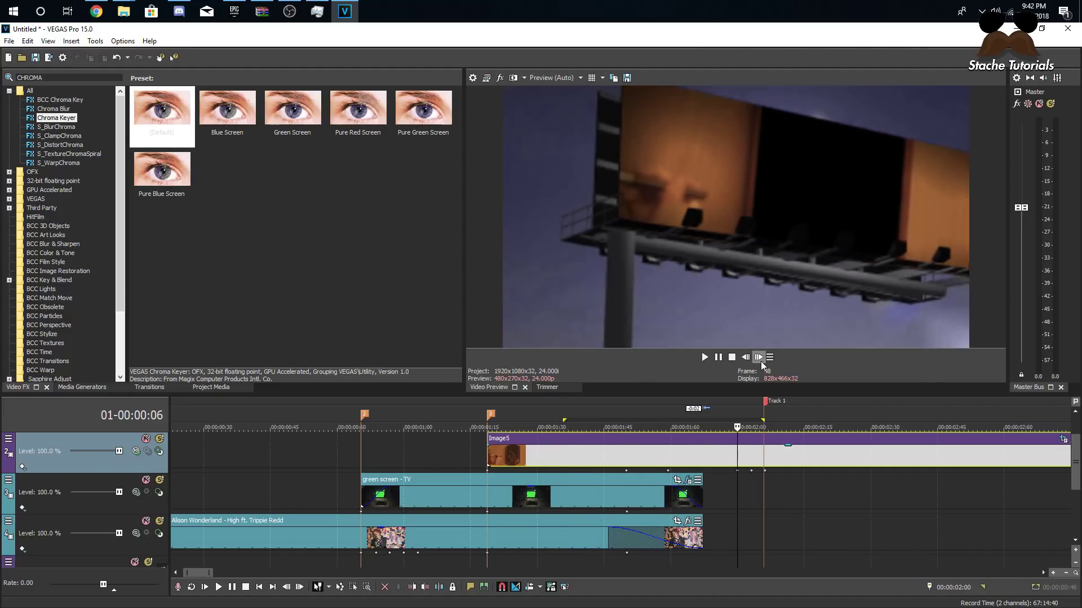
{"action": "left_click", "coordinate": [760, 358]}
{"action": "left_click", "coordinate": [760, 359]}
Play the section between 00:00:01;36 and 00:00:02;06 repeatedly to review the mirror-to-billboard transition at full speed
{"action": "key", "text": "space"}
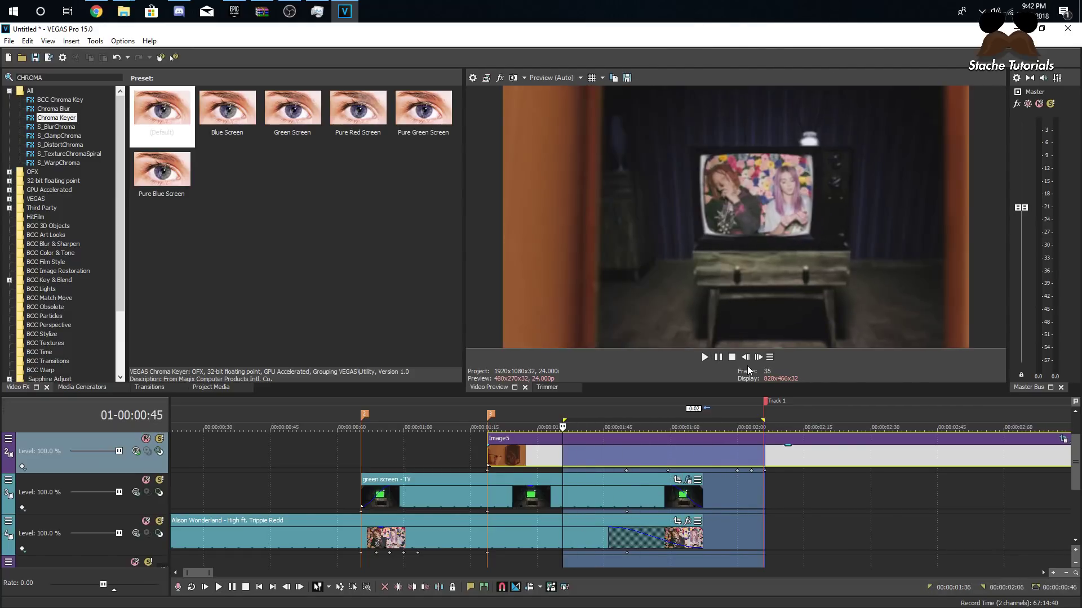
{"action": "key", "text": "space"}
{"action": "key", "text": "space"}
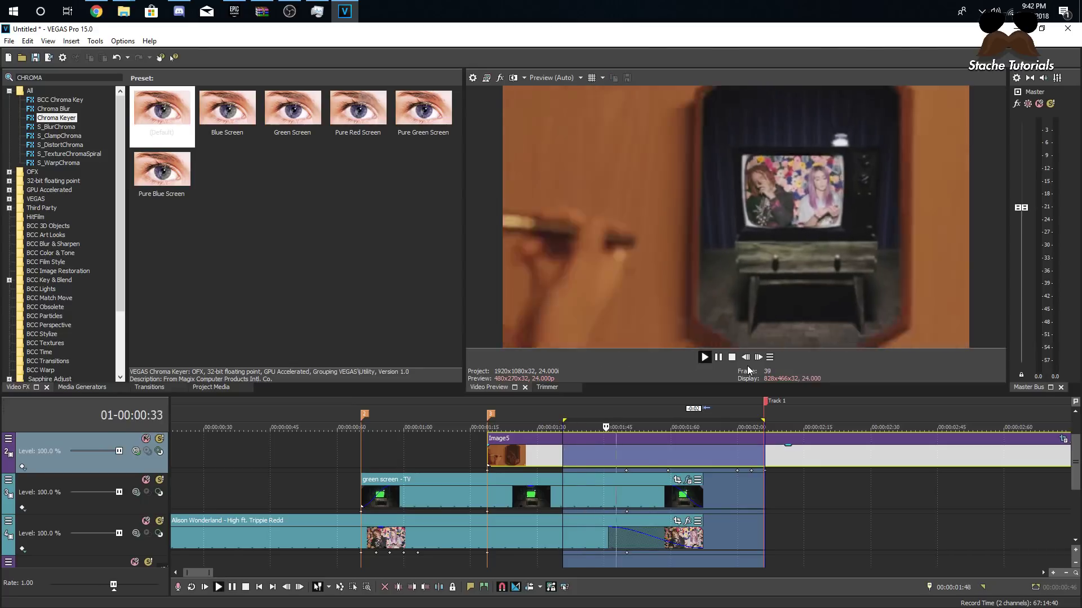
{"action": "key", "text": "space"}
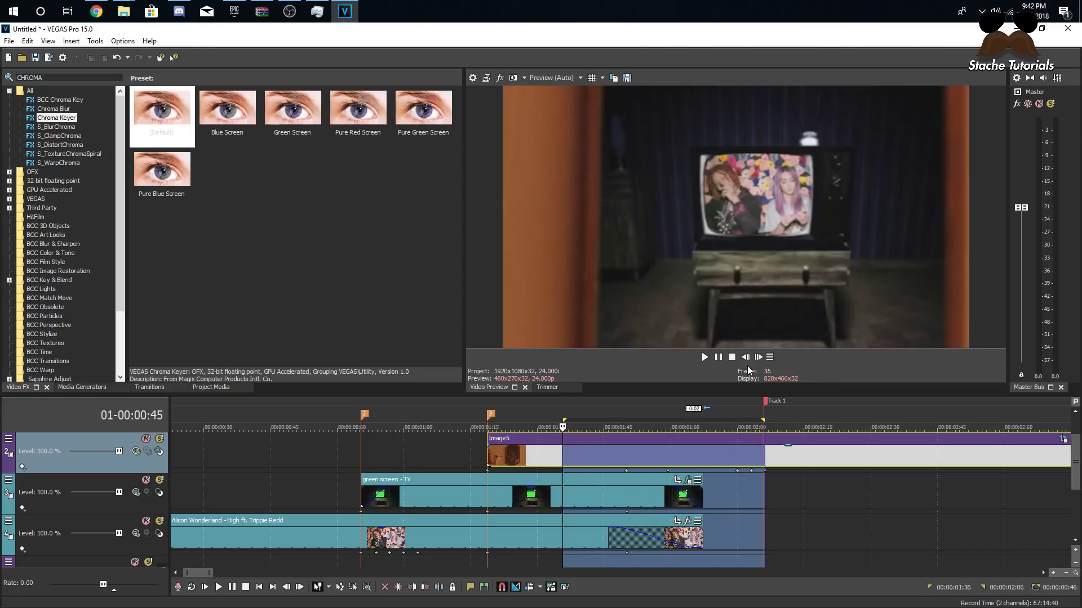